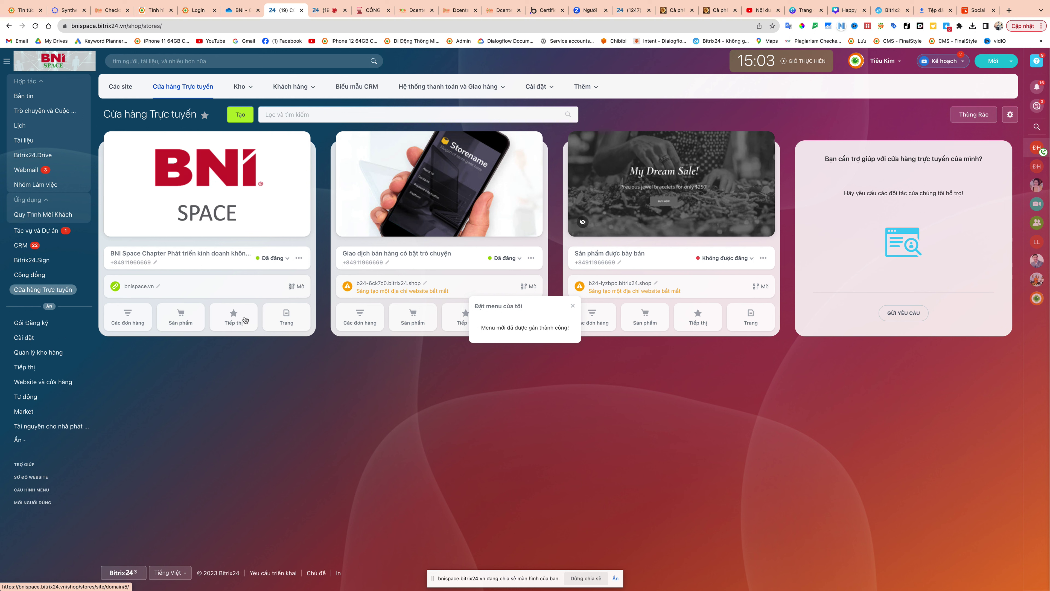
# Dismiss the 'Đặt menu của tôi' notice and open the SƠ ĐỒ WEBSITE sitemap
pyautogui.click(572, 307)
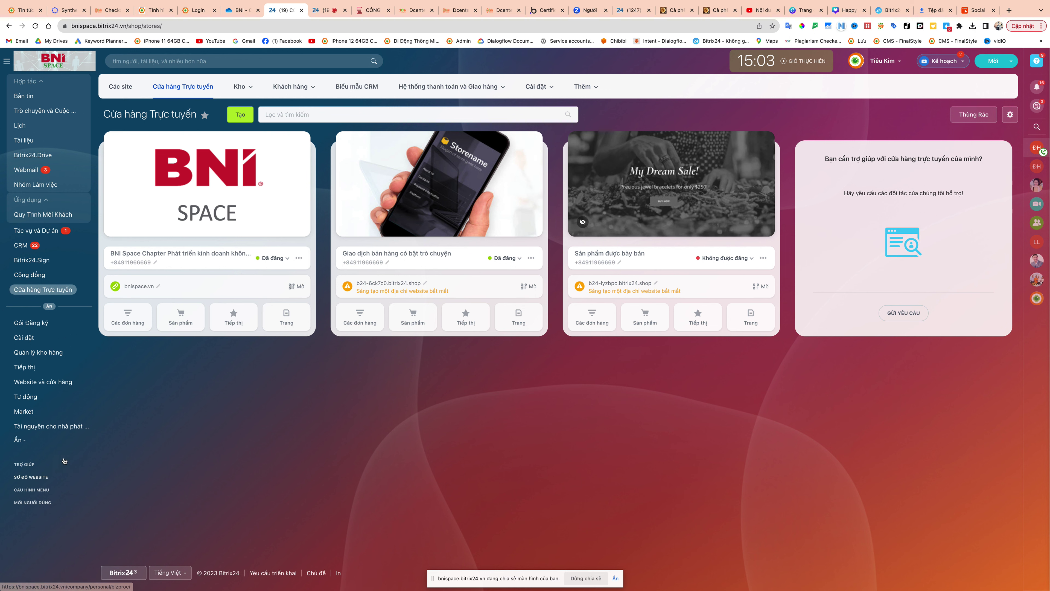
pyautogui.click(58, 477)
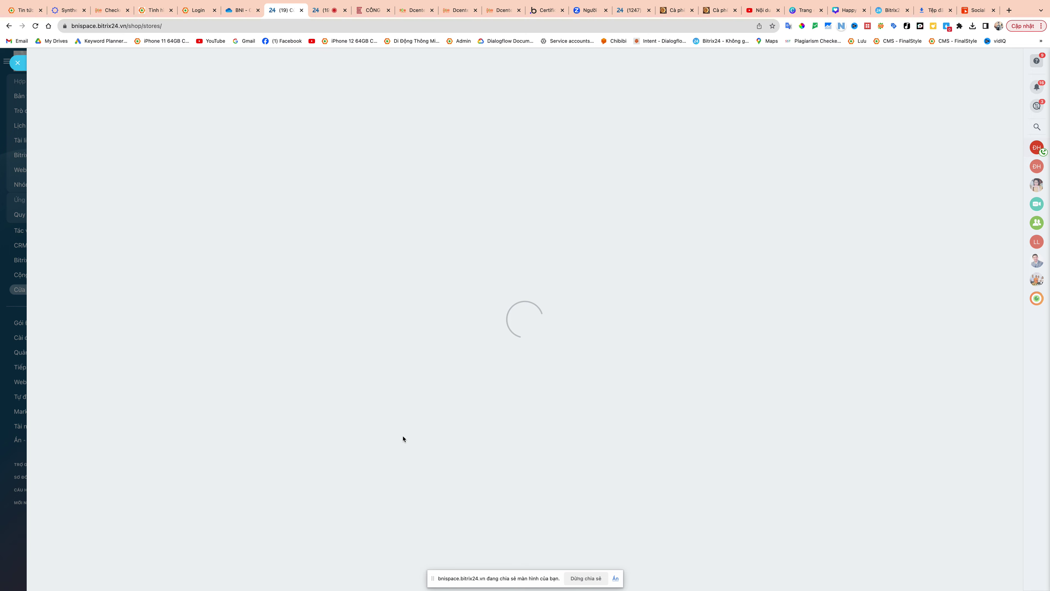
# Scroll through the Sơ đồ website slider, then close it to return to the Online Stores list
pyautogui.scroll(-3, 316, 316)
pyautogui.scroll(3, 318, 315)
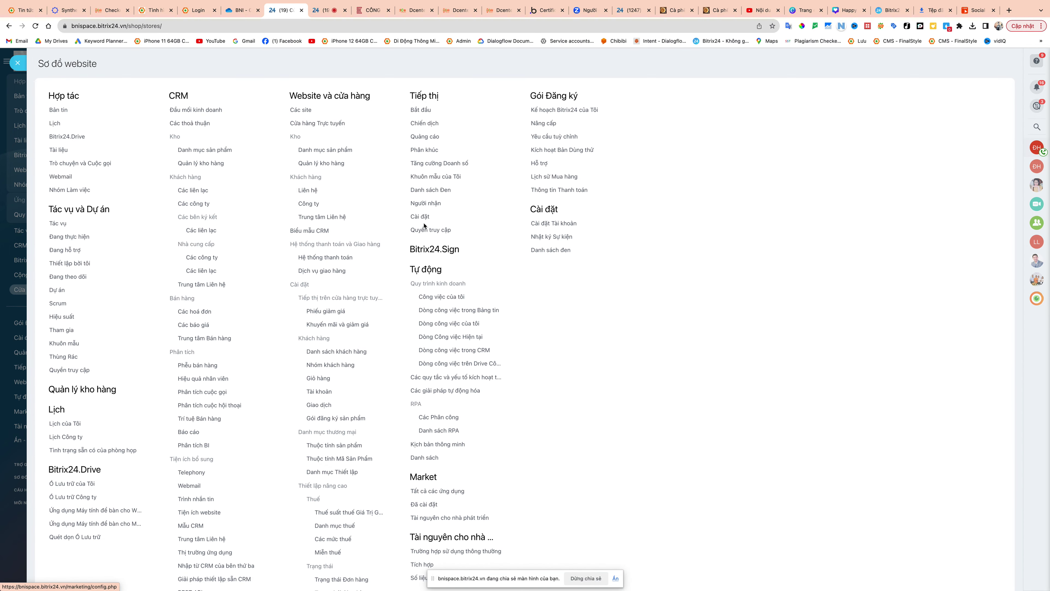
pyautogui.scroll(-6, 192, 265)
pyautogui.scroll(6, 192, 265)
pyautogui.click(26, 75)
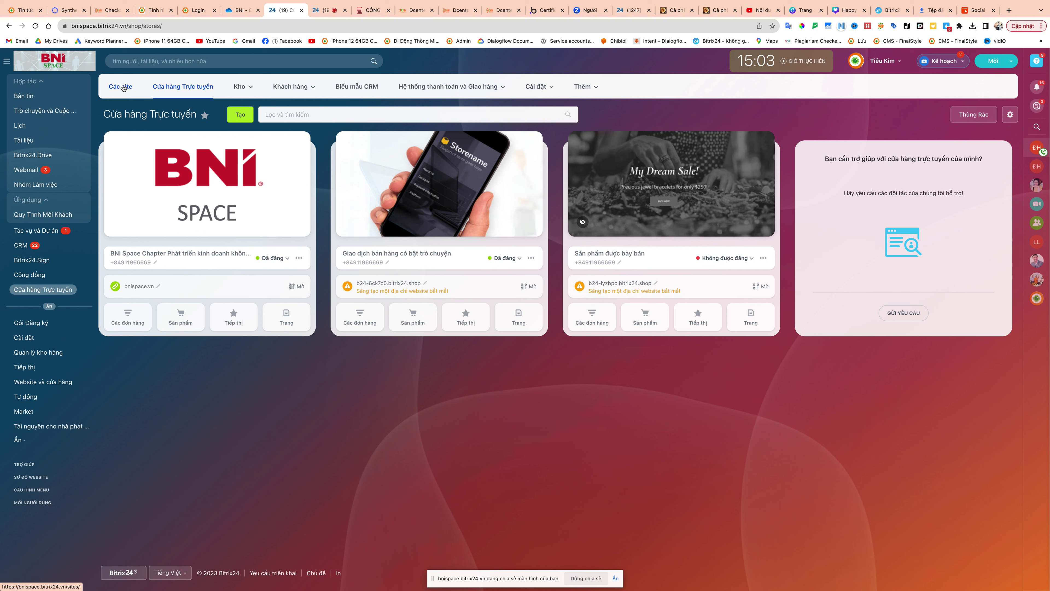
# Open the Các site list in a new browser tab and come back to the Online Stores tab
pyautogui.moveTo(123, 89)
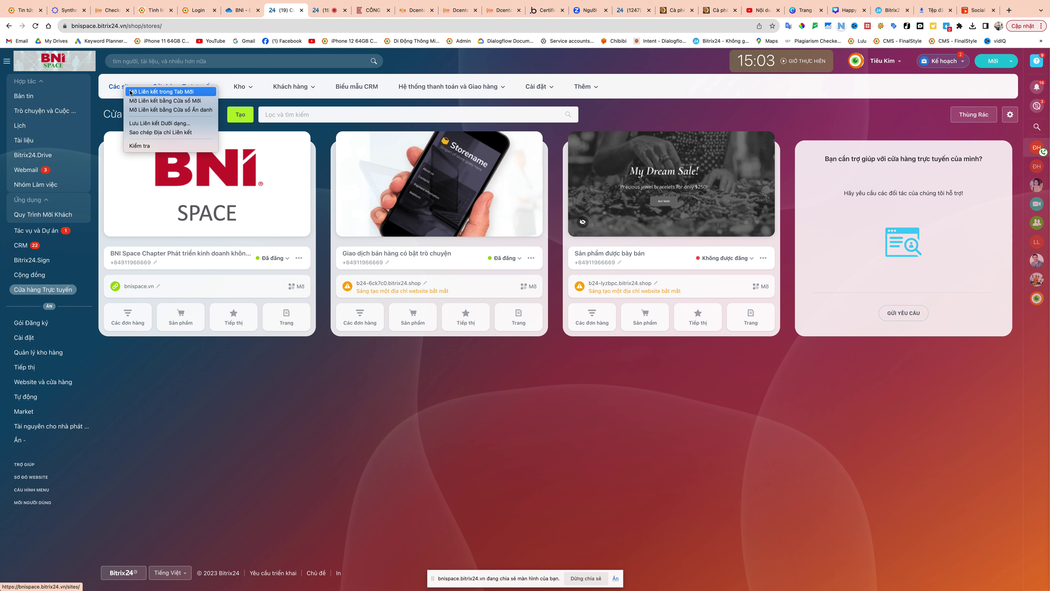
pyautogui.click(165, 93)
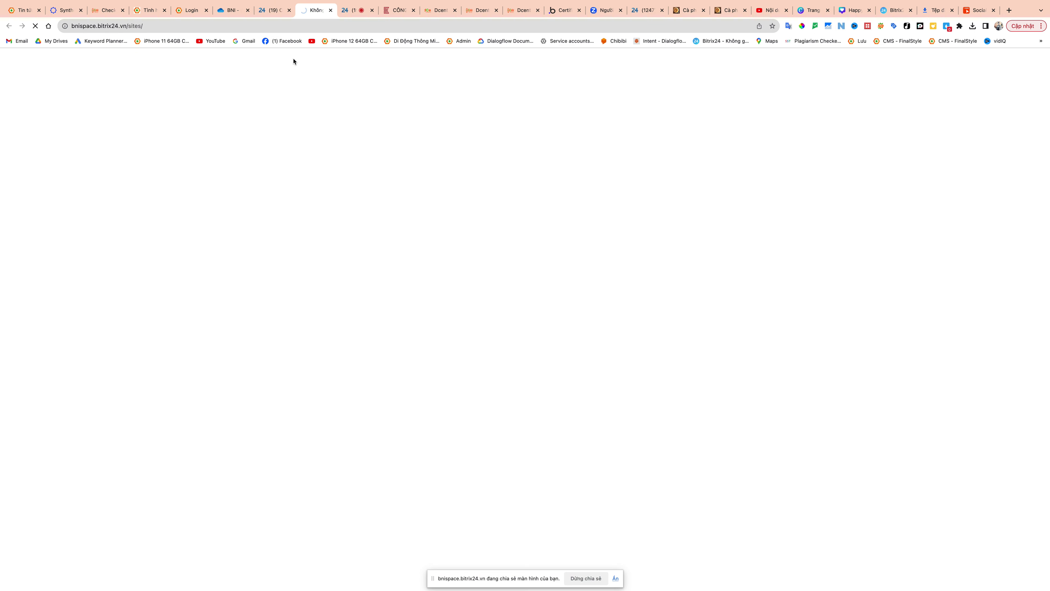
pyautogui.click(272, 12)
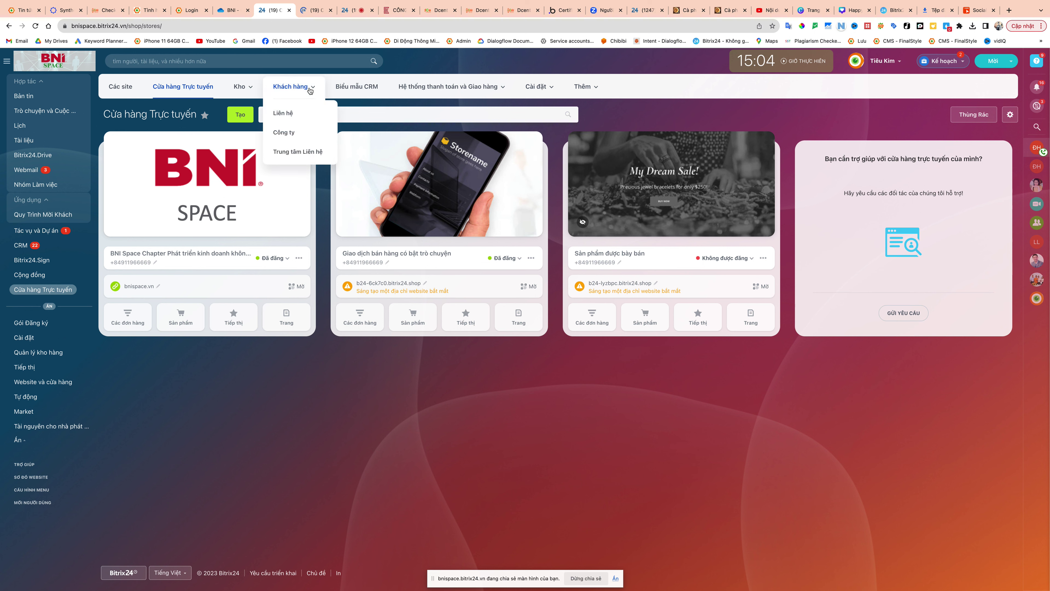
pyautogui.moveTo(248, 98)
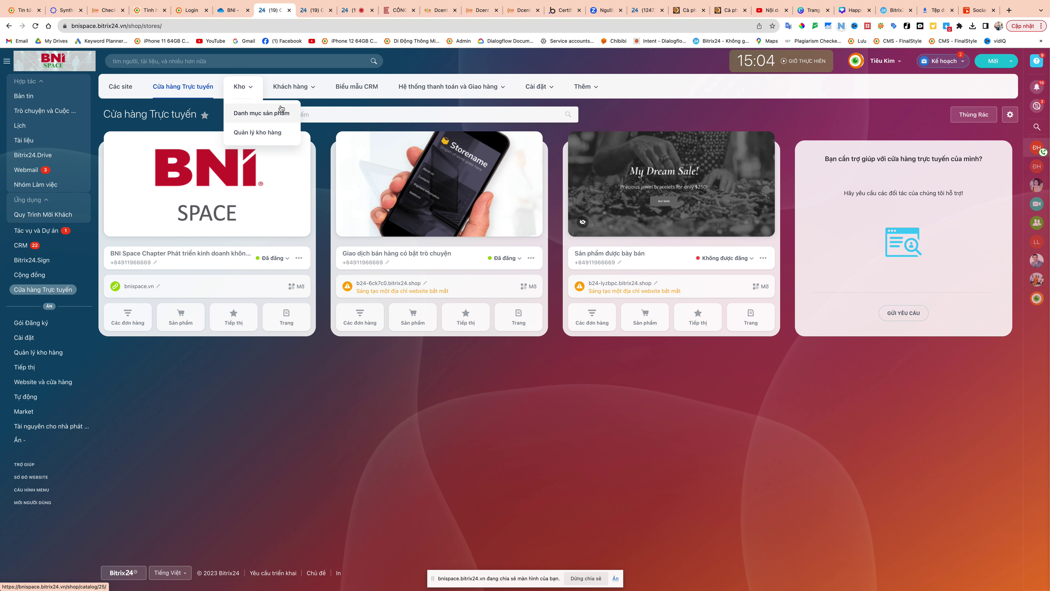
pyautogui.click(289, 87)
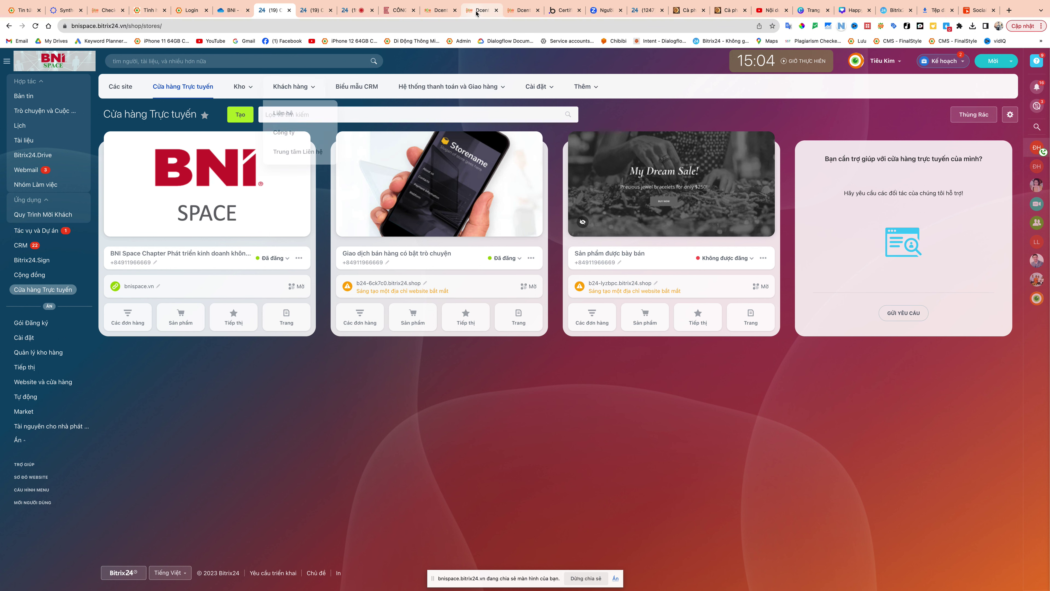
# On the dCafe storefront, buy Cacao trứng (nóng) at ₫35,000 and proceed to Thanh toán
pyautogui.click(689, 10)
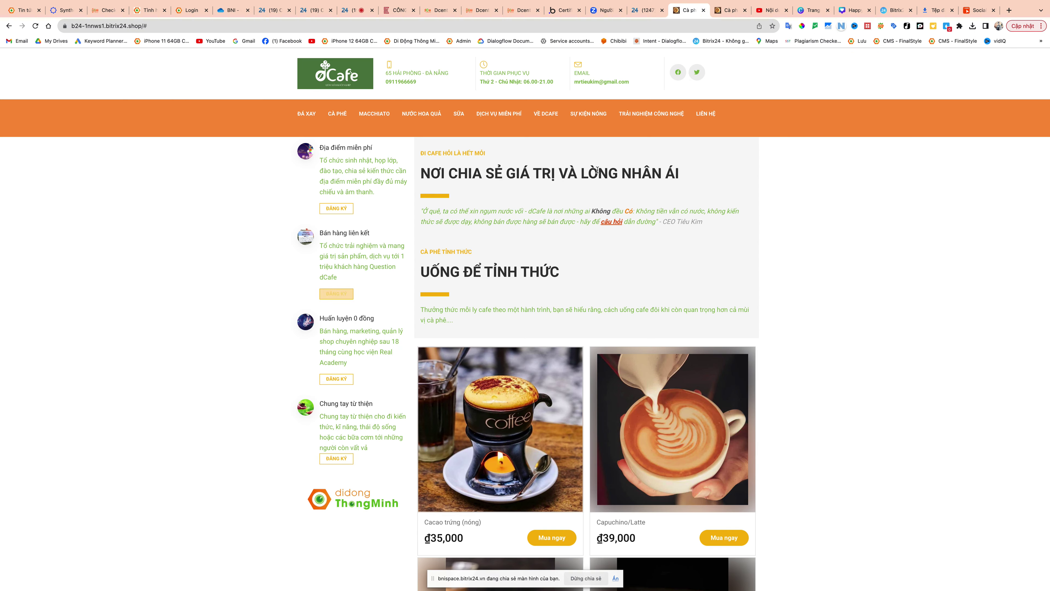
pyautogui.scroll(-6, 607, 281)
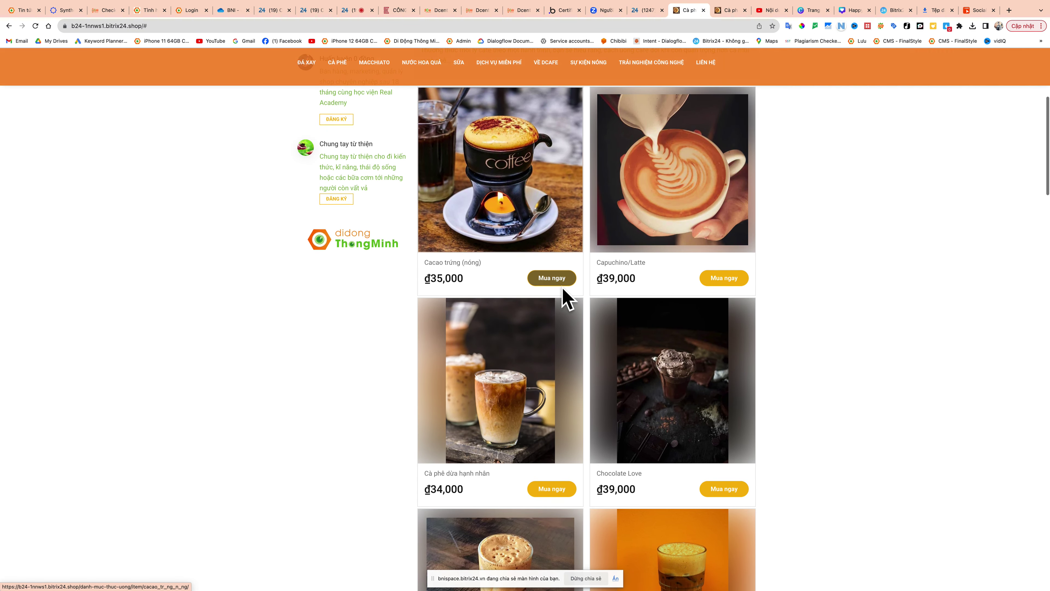
pyautogui.click(552, 277)
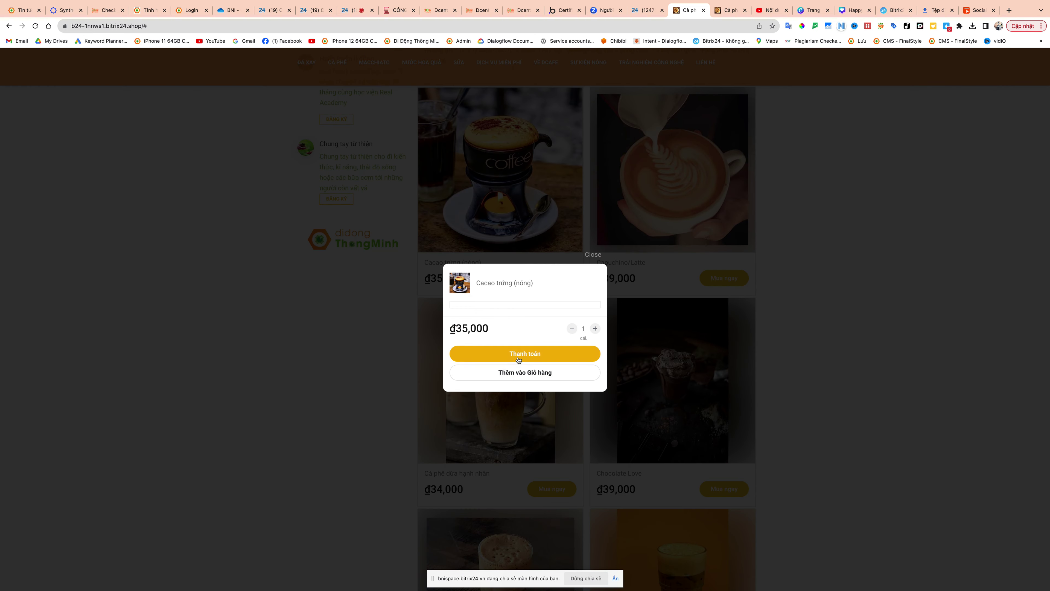
pyautogui.click(518, 358)
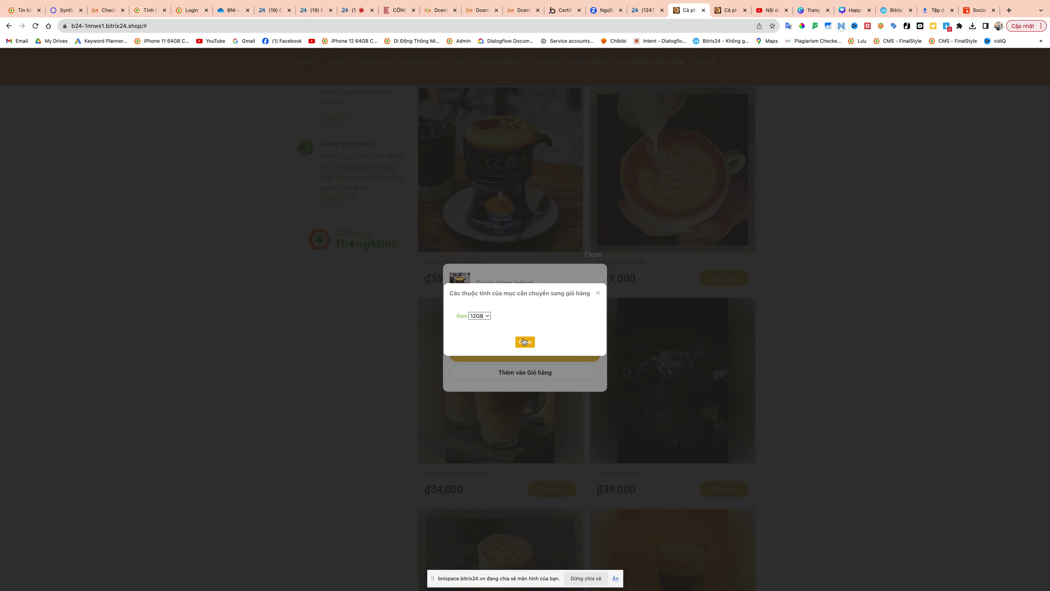
# Toggle the Ram attribute to 16GB and back to 12GB, close it, and return to the Bitrix24 Sites tab
pyautogui.click(480, 315)
pyautogui.click(482, 327)
pyautogui.click(480, 317)
pyautogui.click(482, 306)
pyautogui.click(596, 294)
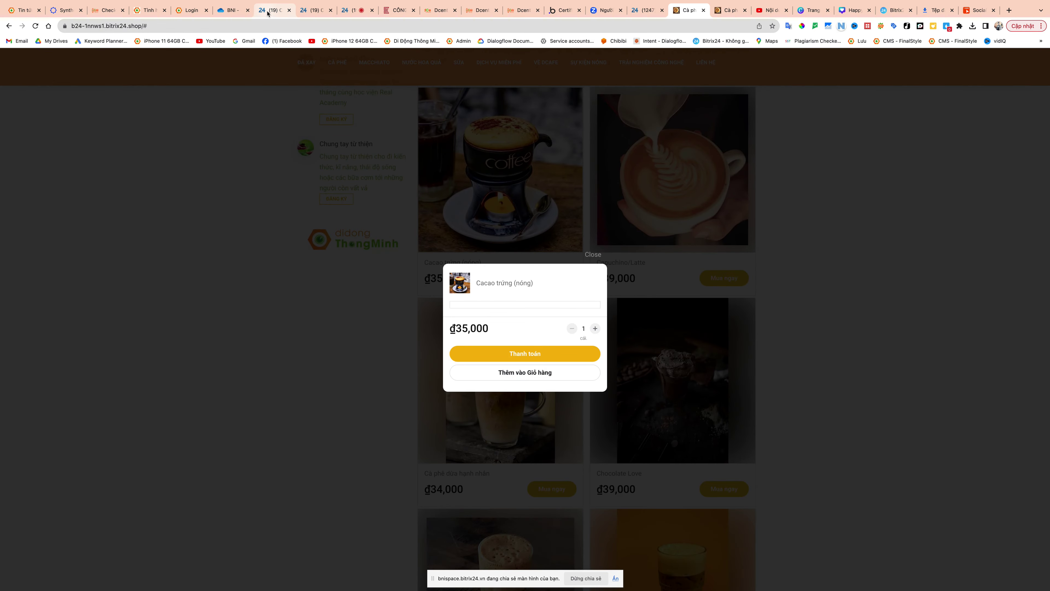
pyautogui.click(269, 11)
pyautogui.click(313, 11)
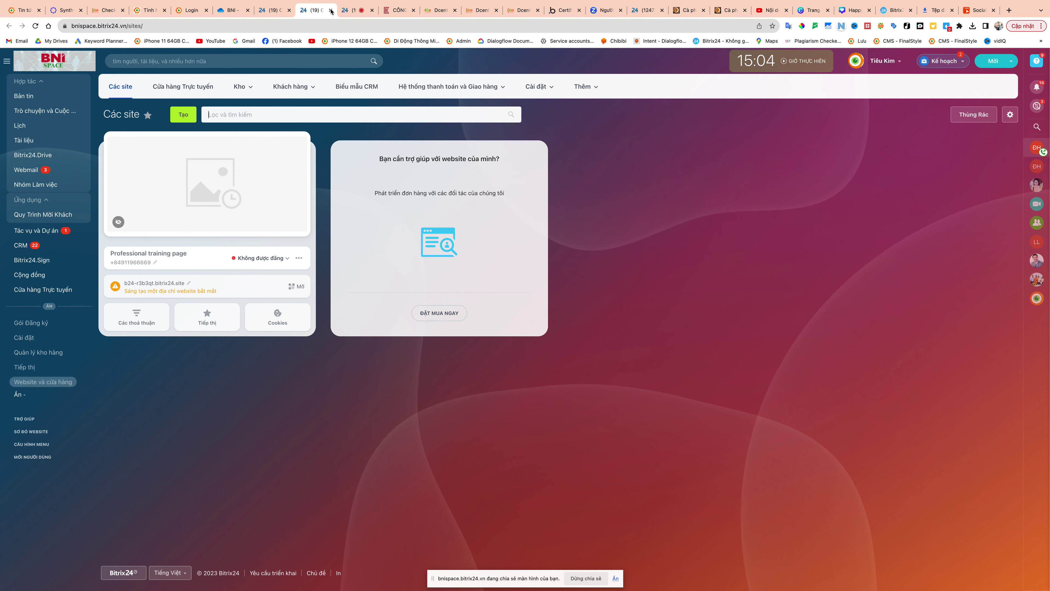
# Return to the Cửa hàng Trực tuyến tab and open the BNI Space Chapter store's pages
pyautogui.click(346, 11)
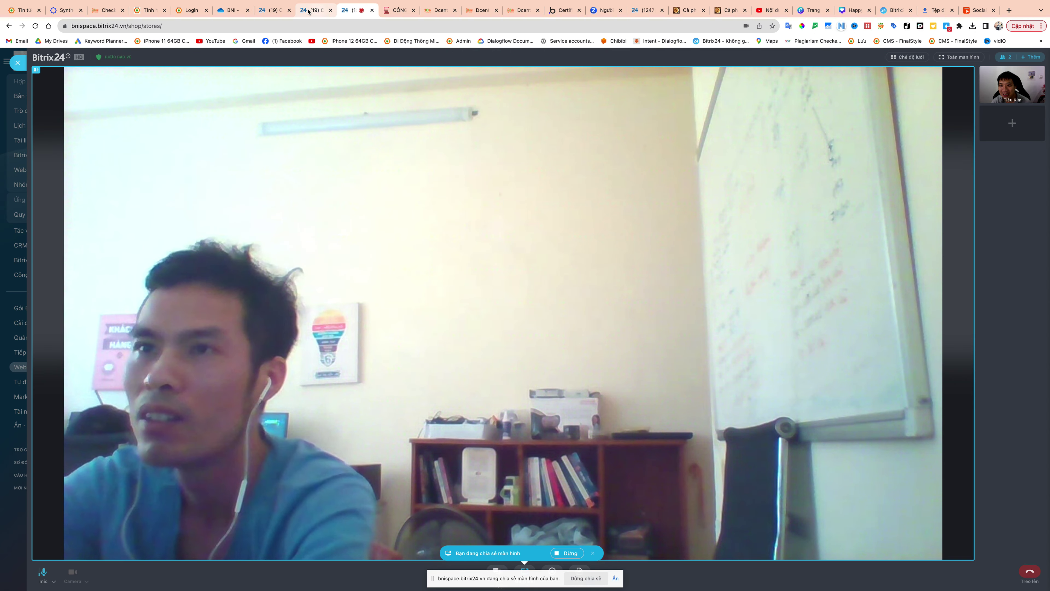
pyautogui.click(270, 12)
pyautogui.click(270, 11)
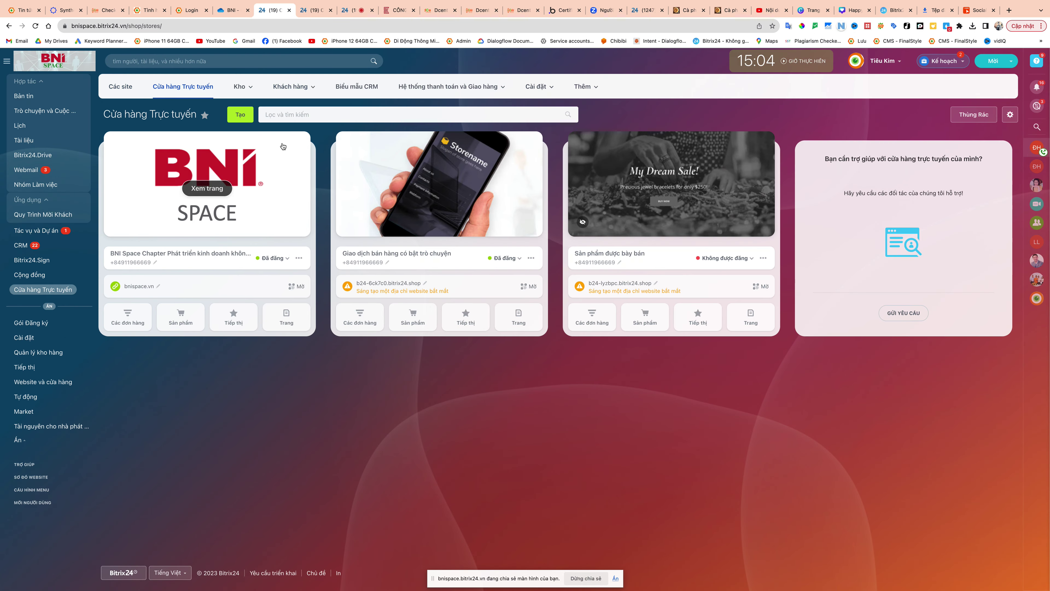
pyautogui.click(203, 189)
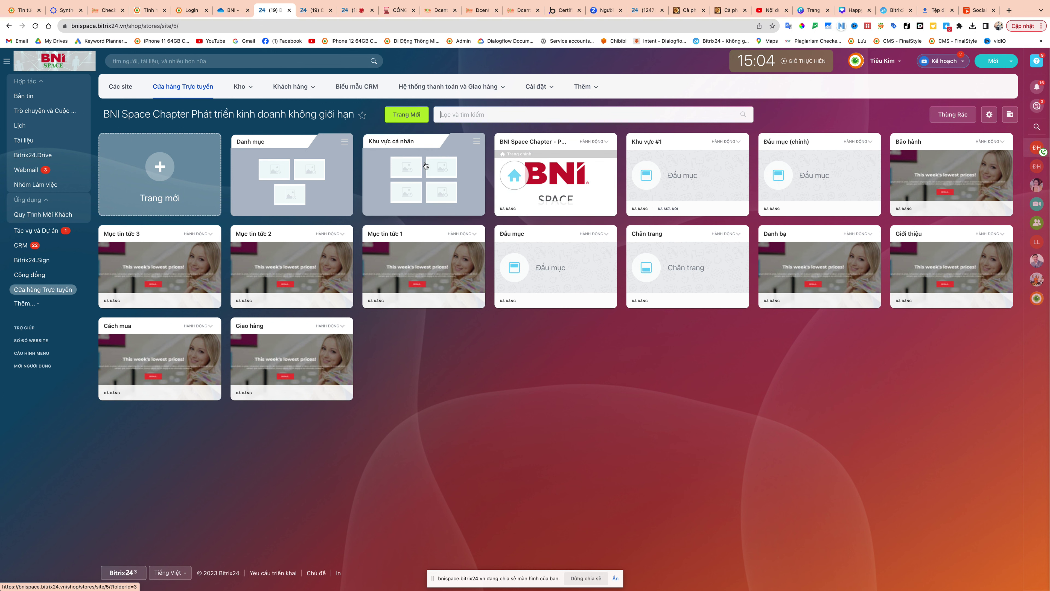
# Open the BNI Space Chapter home page for editing, then go back to the Online Stores list
pyautogui.click(546, 192)
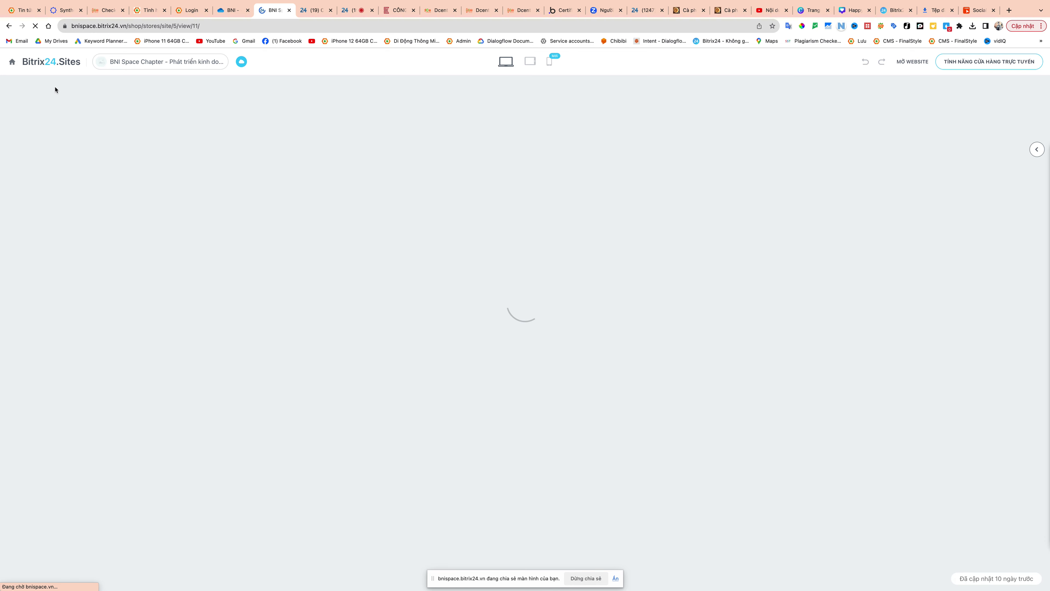
pyautogui.click(27, 63)
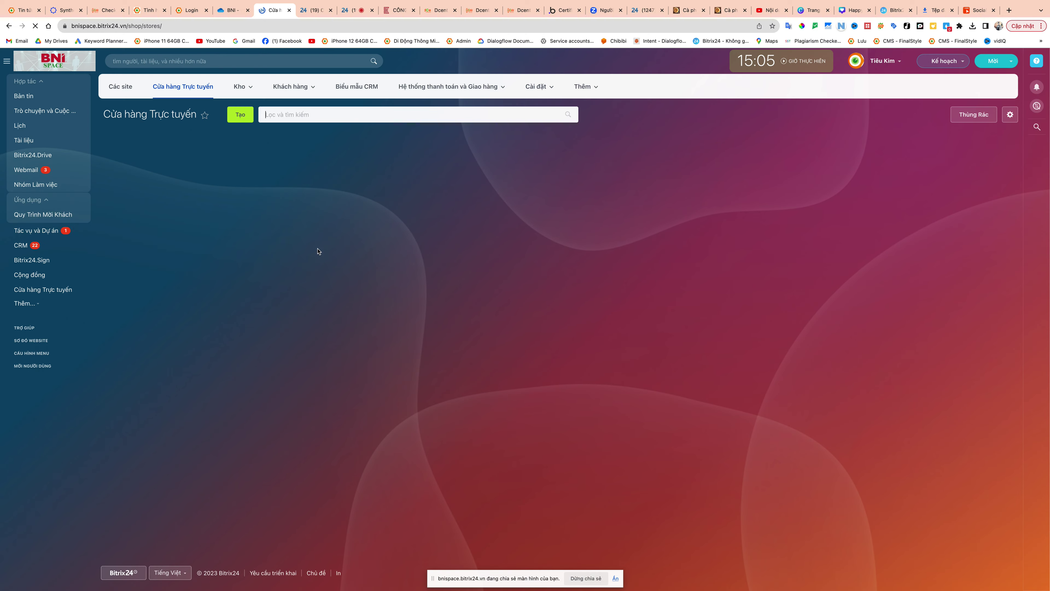
pyautogui.moveTo(207, 226)
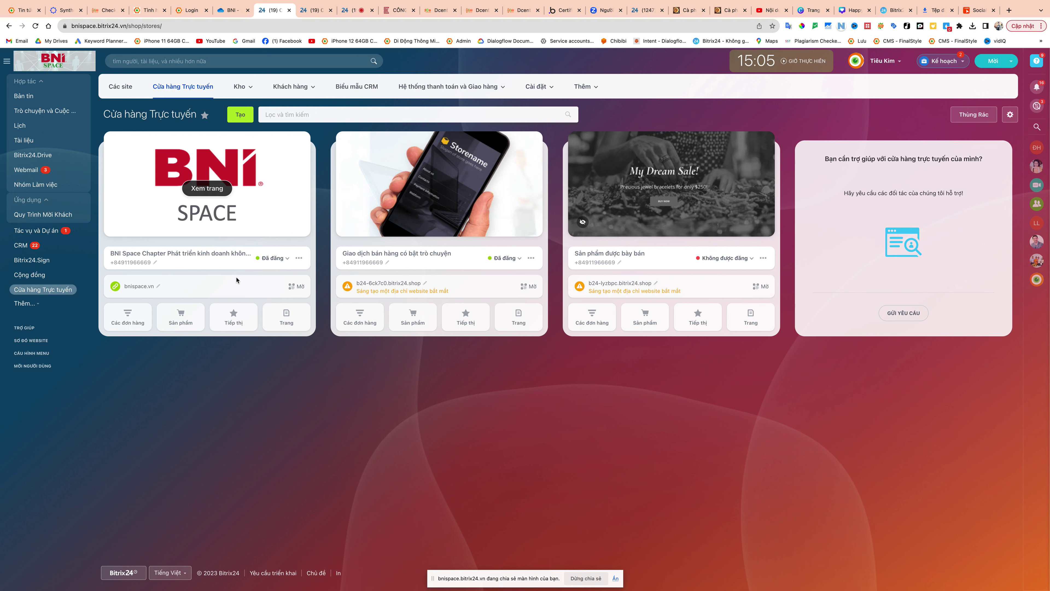
# Open the BNI Space store's Cài đặt and review its website address and title, leaving them unchanged
pyautogui.click(298, 257)
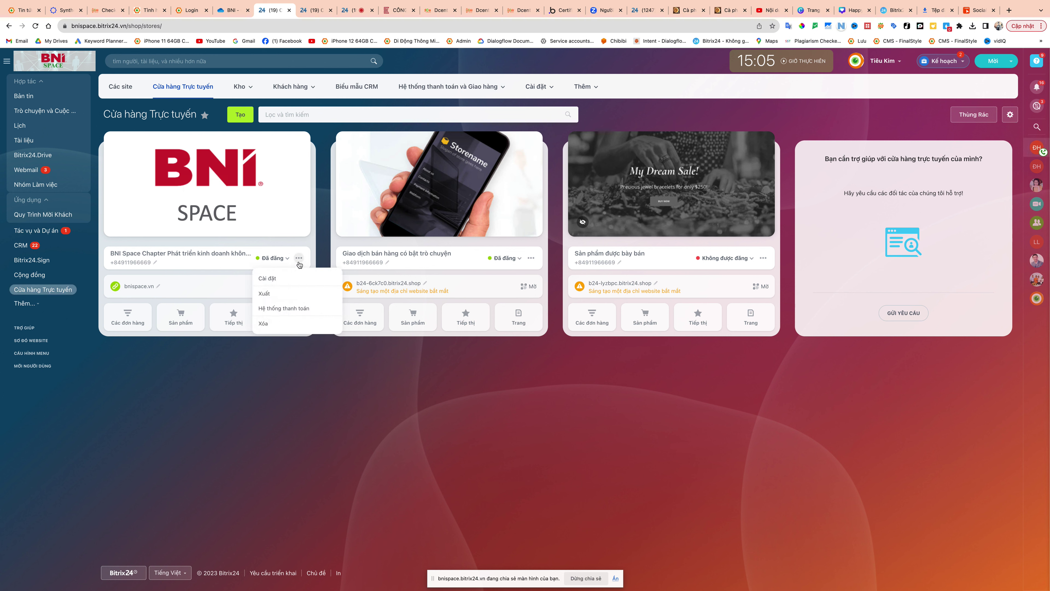
pyautogui.click(283, 278)
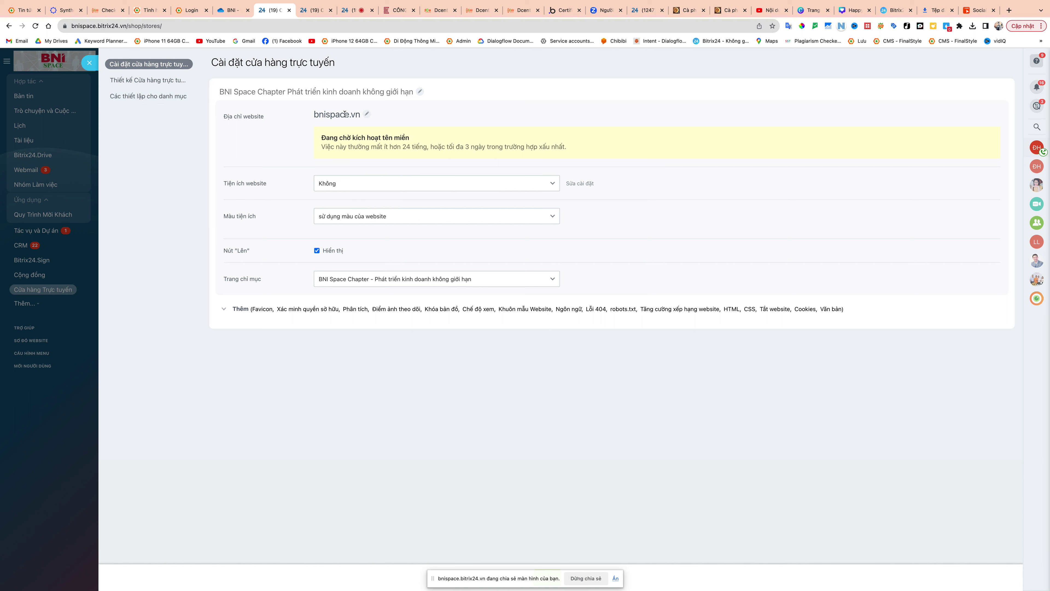
pyautogui.moveTo(324, 115); pyautogui.dragTo(337, 113)
pyautogui.click(420, 93)
pyautogui.click(411, 106)
# Set Tiện ích website to Kênh Mở, Biểu mẫu CRM, keep the colour and index page, and expand Thêm
pyautogui.click(327, 184)
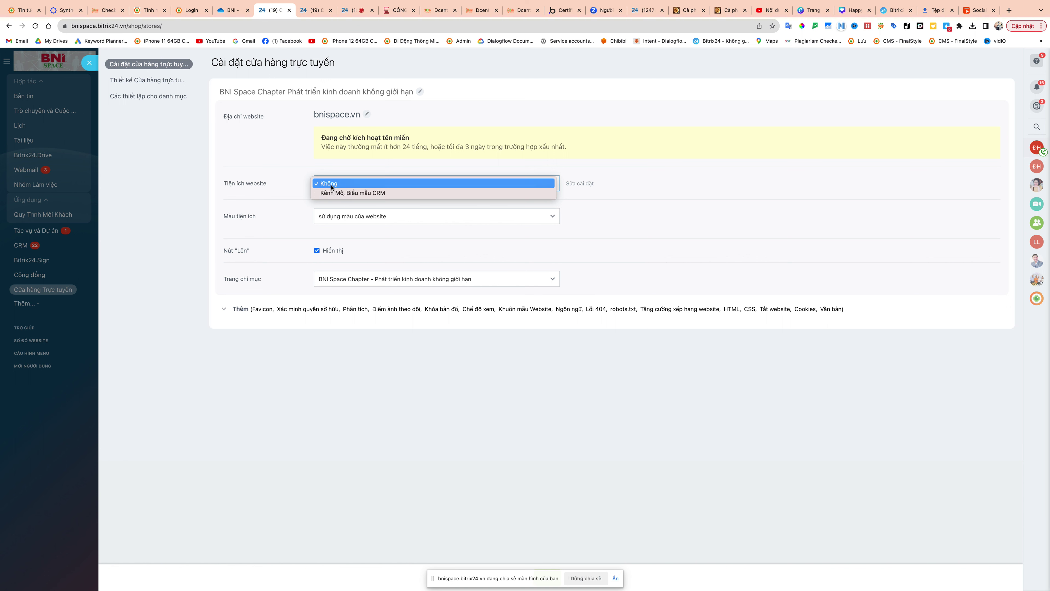
pyautogui.click(332, 192)
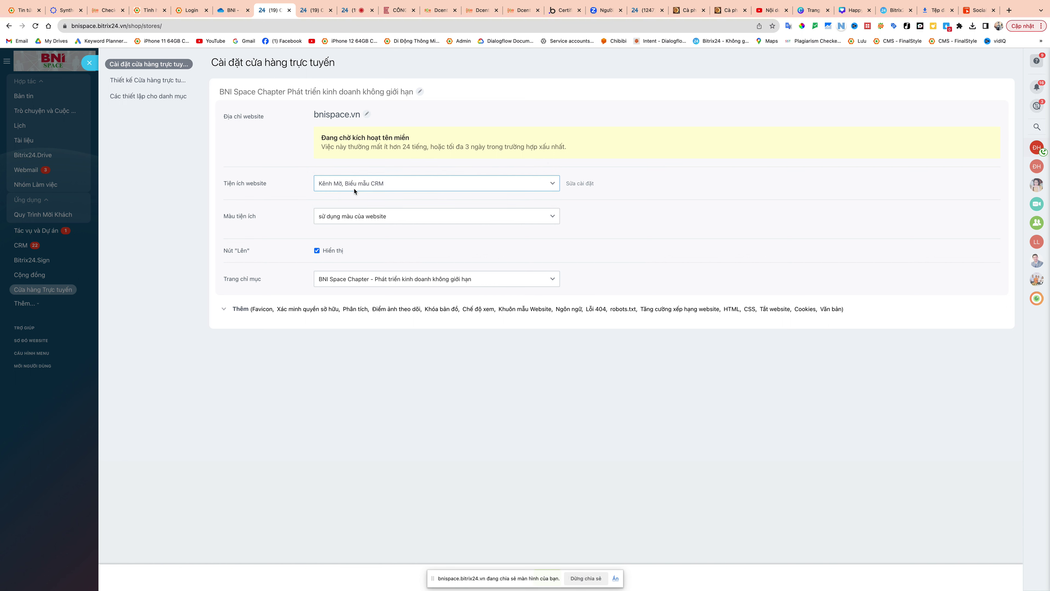
pyautogui.click(337, 218)
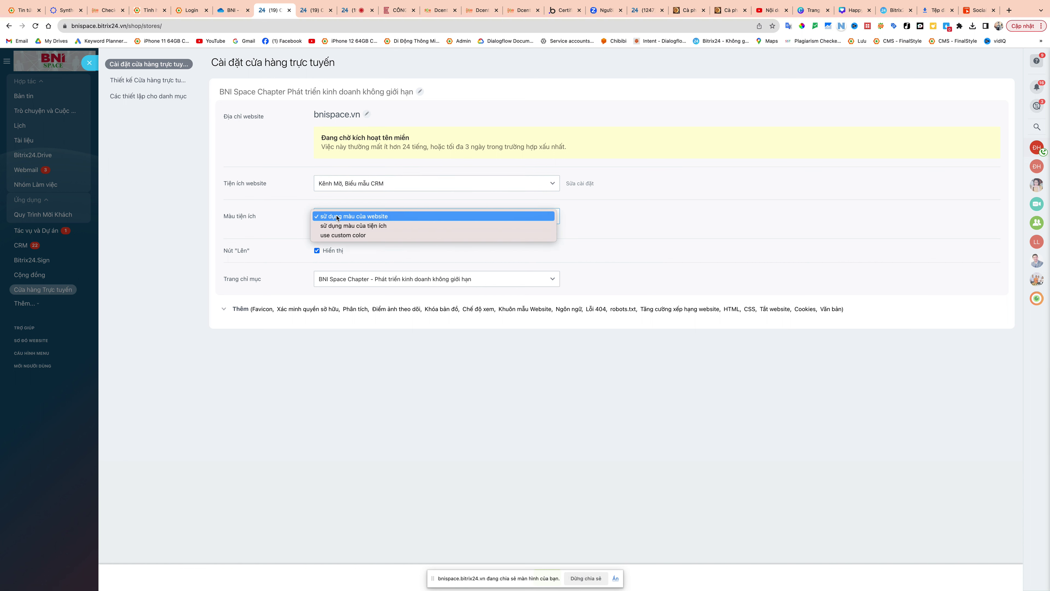
pyautogui.click(337, 217)
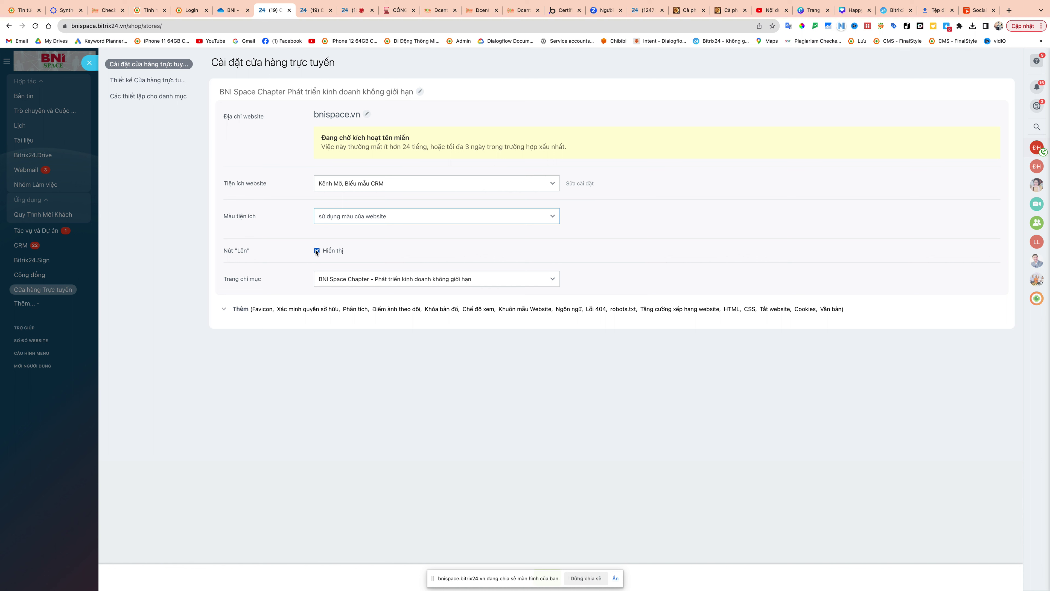
pyautogui.click(363, 280)
pyautogui.click(363, 281)
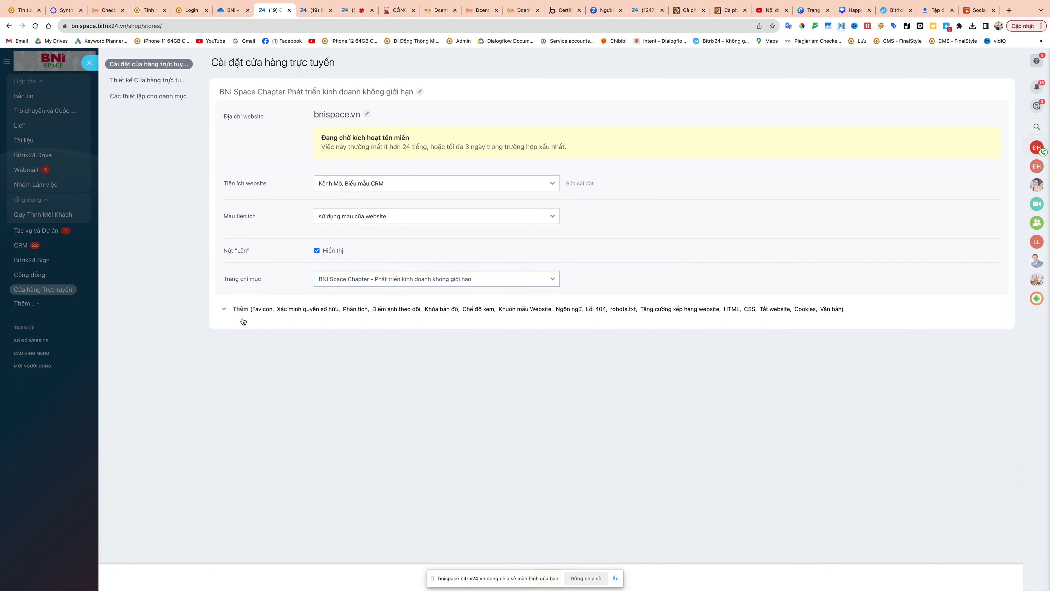
pyautogui.click(225, 309)
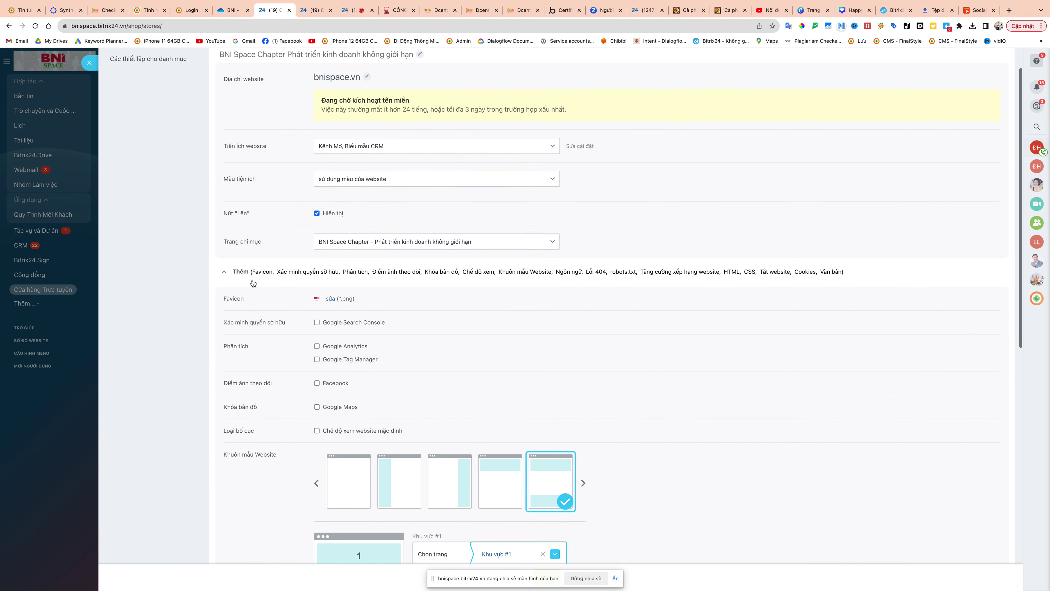
# Look over the store's layout, SEO and custom HTML settings
pyautogui.scroll(-3, 348, 304)
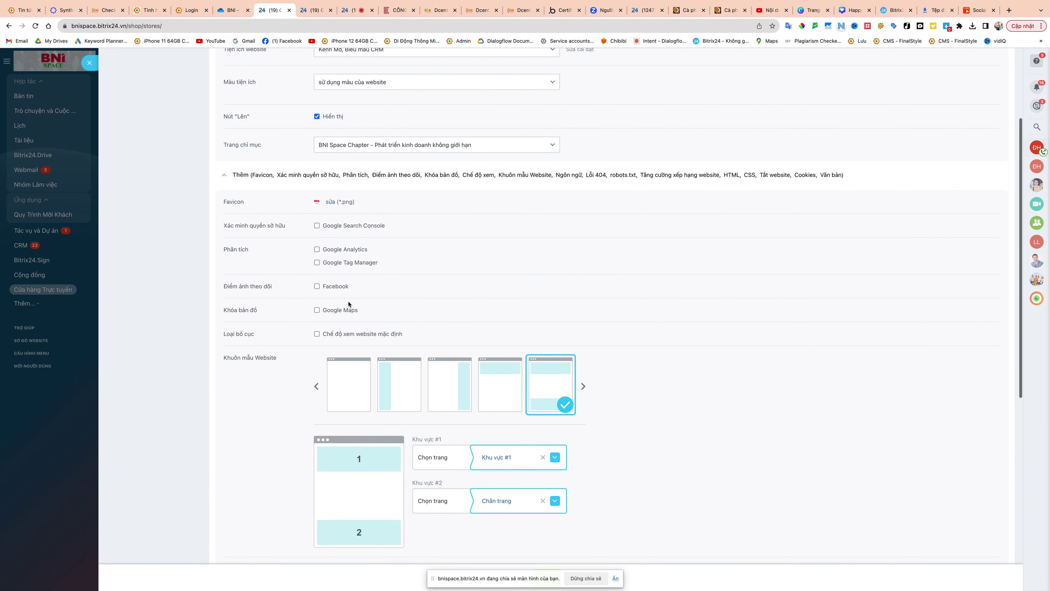
pyautogui.scroll(-3, 348, 304)
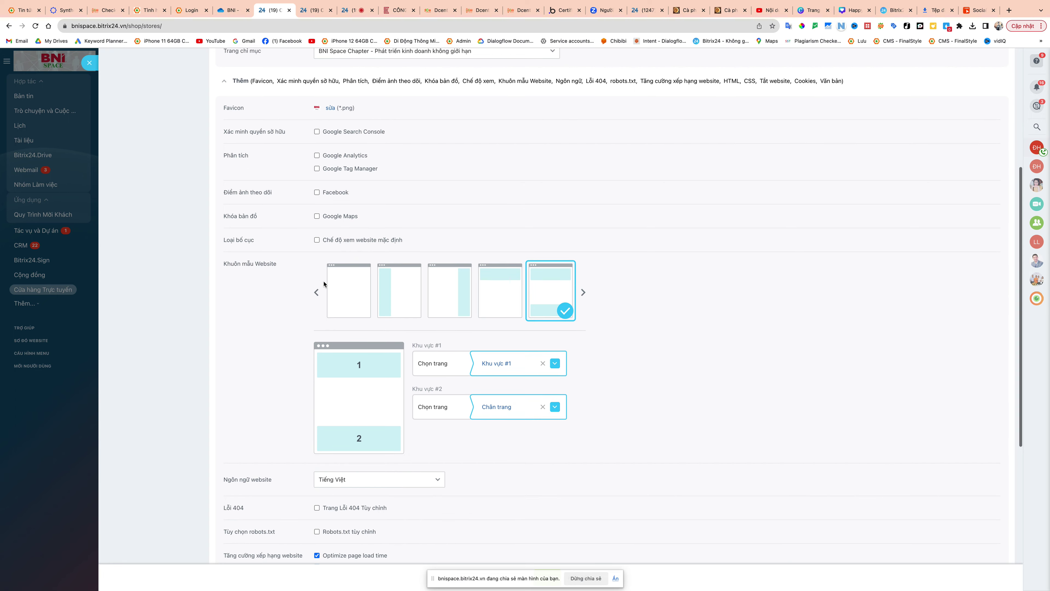
pyautogui.scroll(-8, 393, 306)
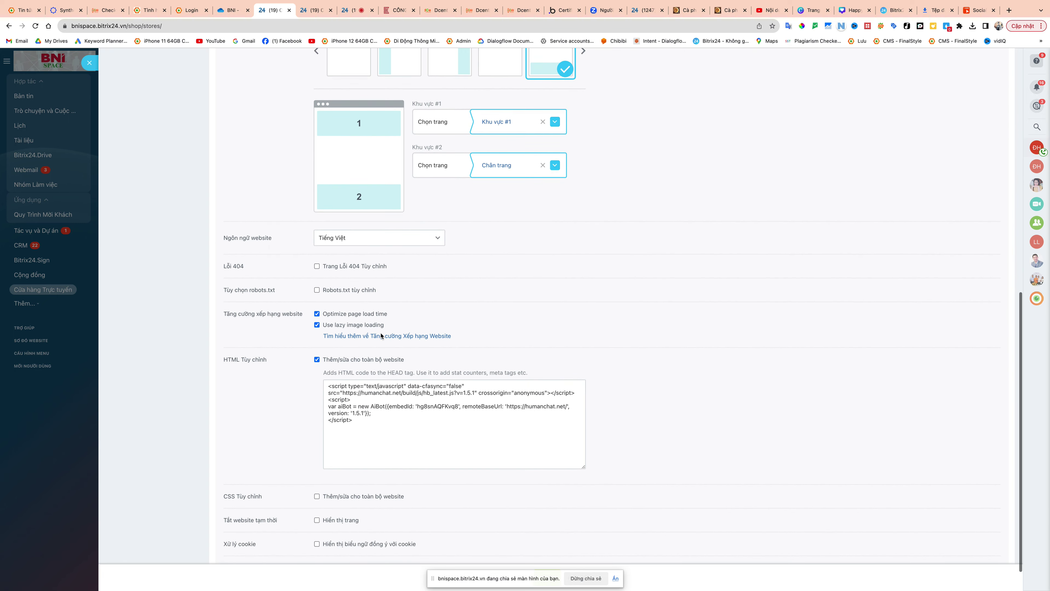
pyautogui.scroll(-1, 352, 314)
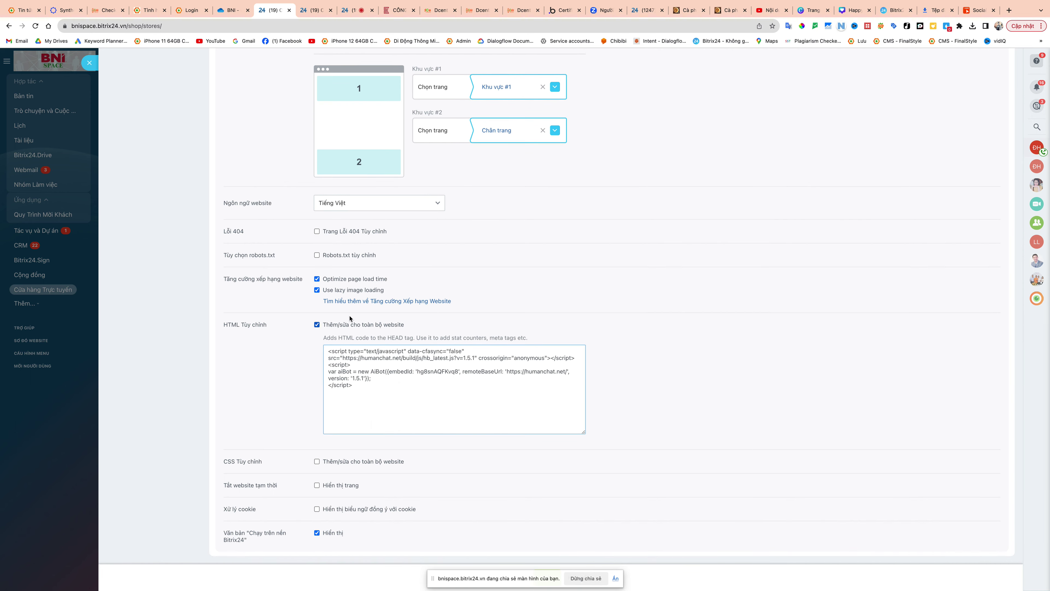
pyautogui.scroll(1, 350, 318)
pyautogui.scroll(15, 351, 318)
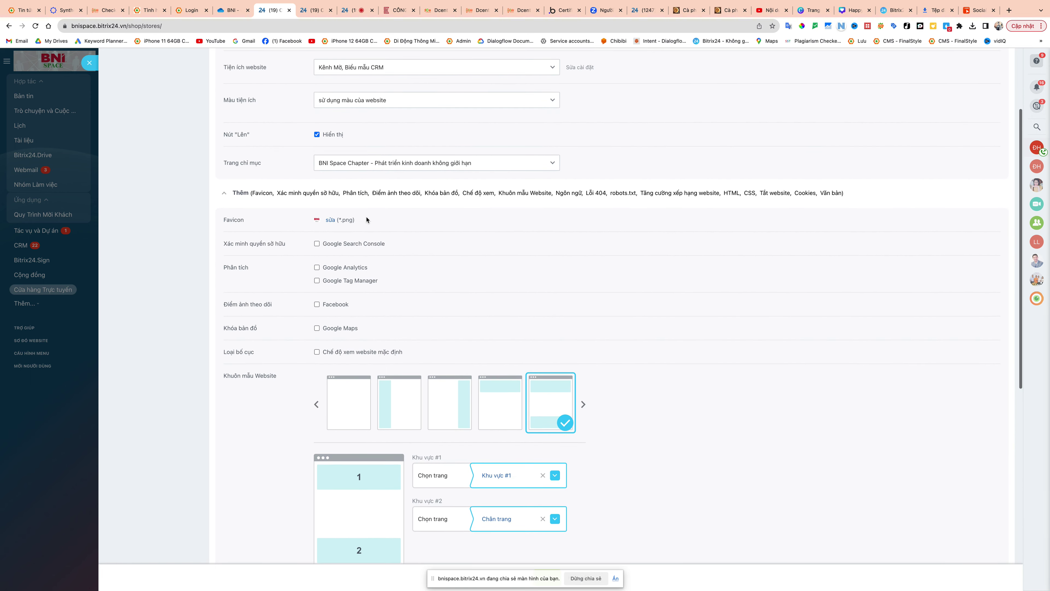
pyautogui.scroll(1, 366, 219)
# Set the Tiện ích website option to Không and check the lower settings
pyautogui.click(414, 150)
pyautogui.click(414, 150)
pyautogui.scroll(-16, 387, 270)
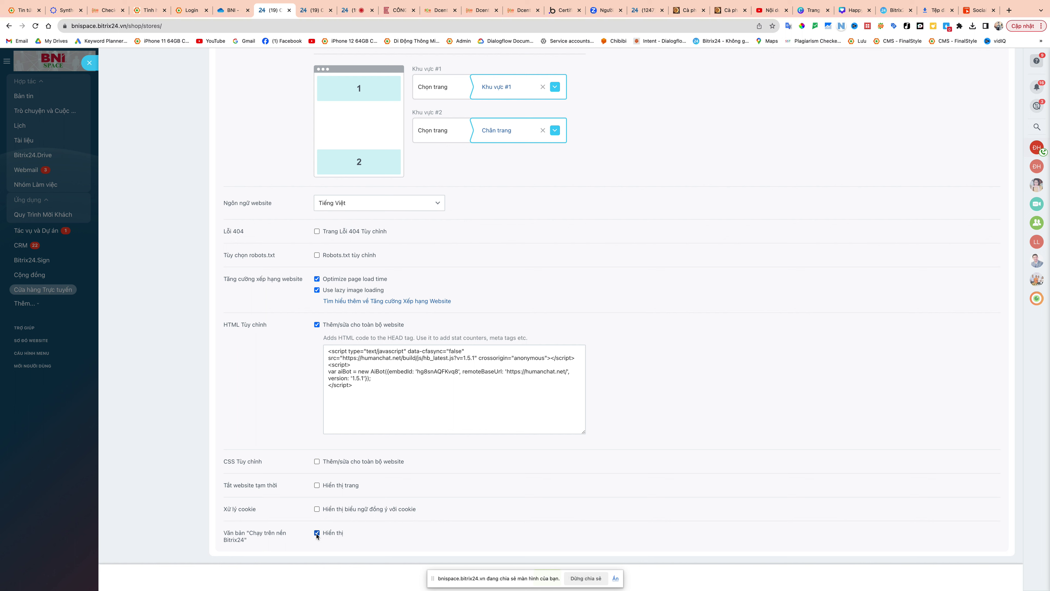
pyautogui.moveTo(467, 570); pyautogui.dragTo(437, 530)
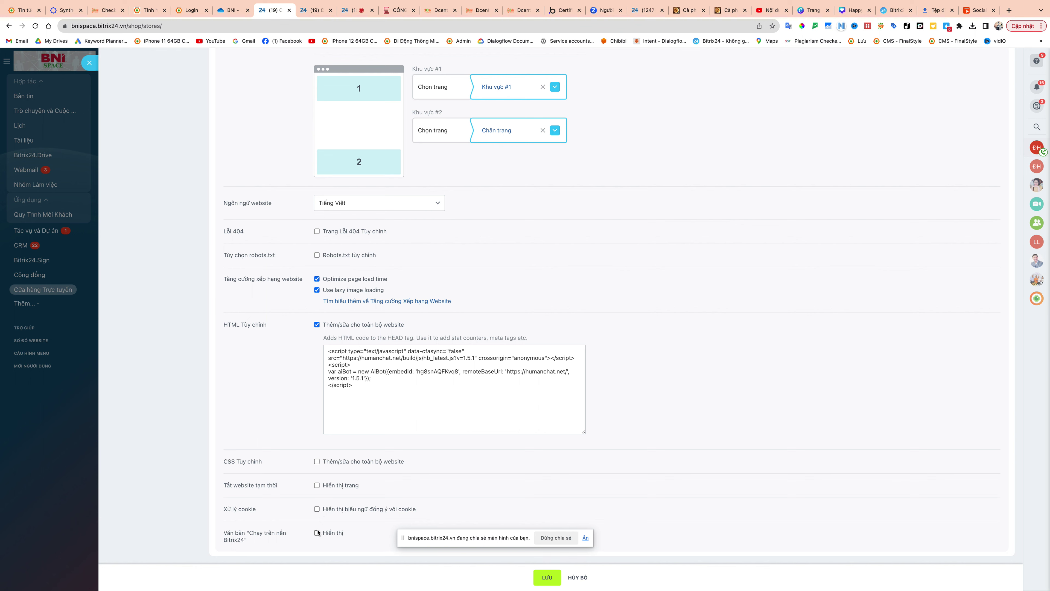
pyautogui.scroll(15, 321, 528)
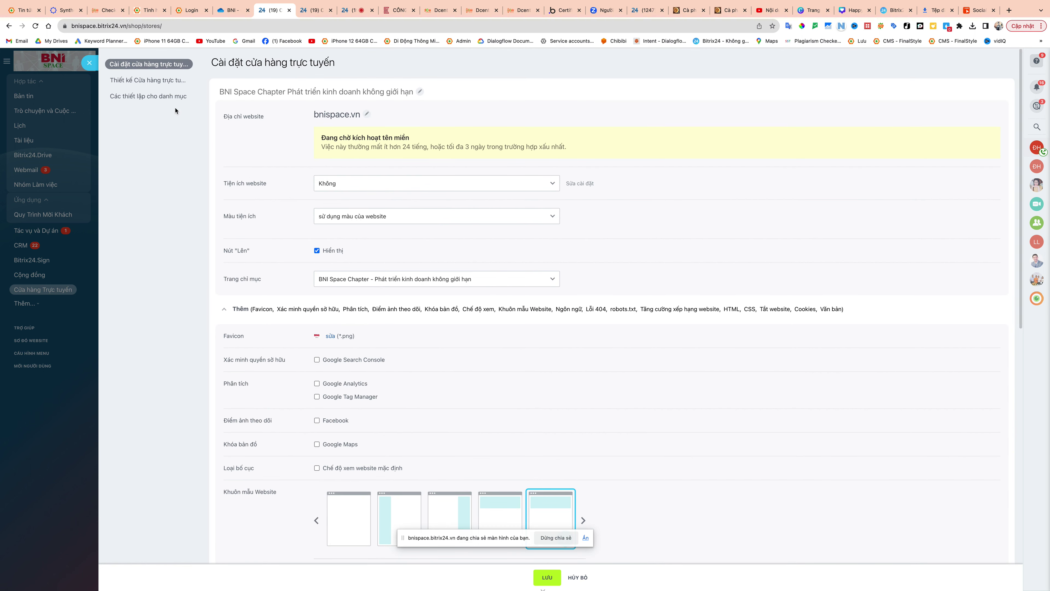
# View the store design settings, then open the catalog settings for the Clothing folder
pyautogui.click(162, 81)
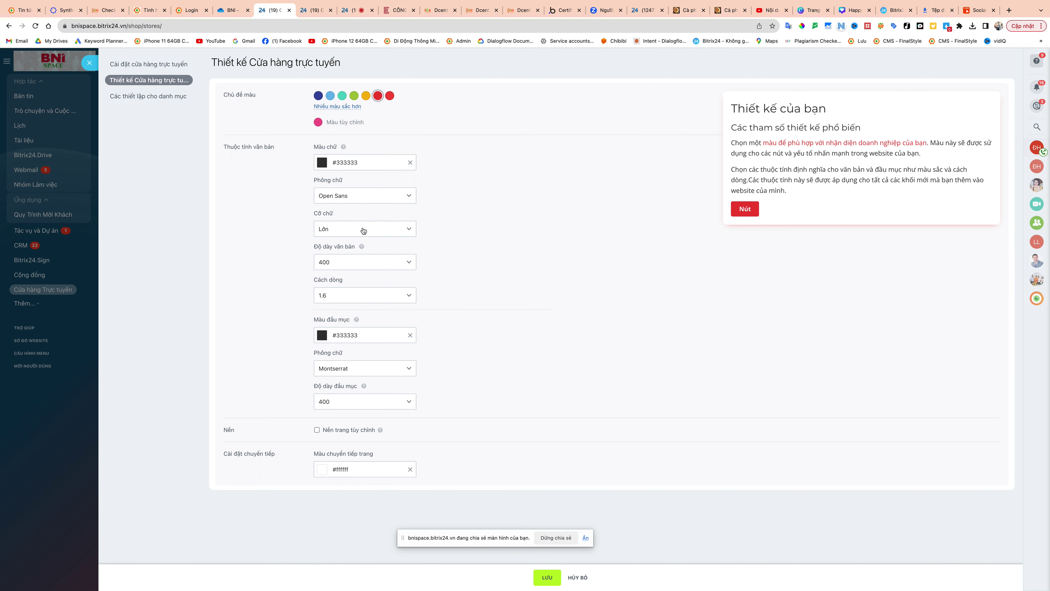
pyautogui.click(159, 100)
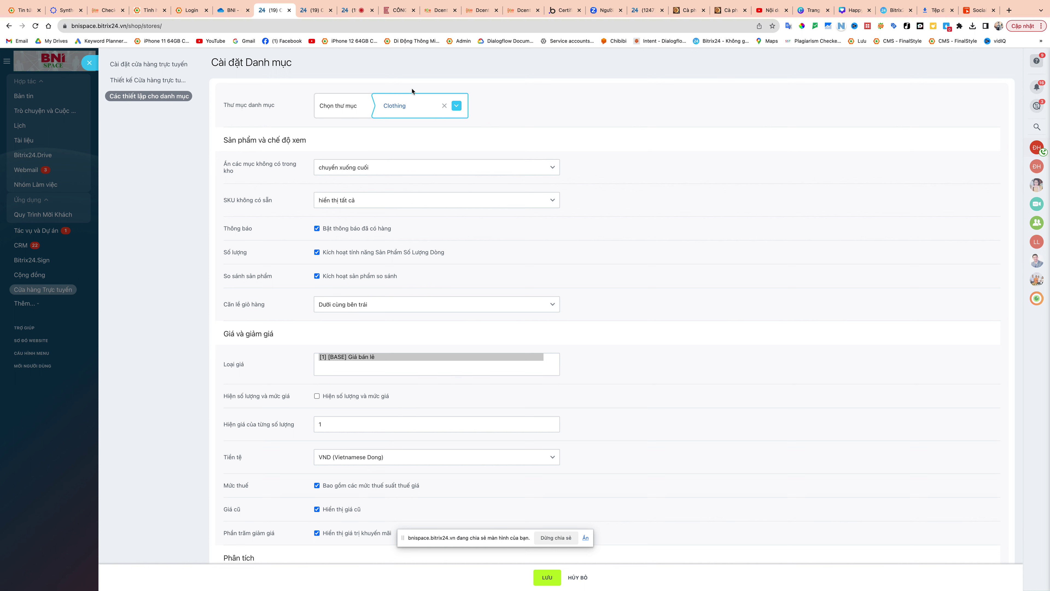
# Uncheck Gửi dữ liệu thương mại điện tử đến Google in the catalog settings
pyautogui.scroll(-5, 389, 224)
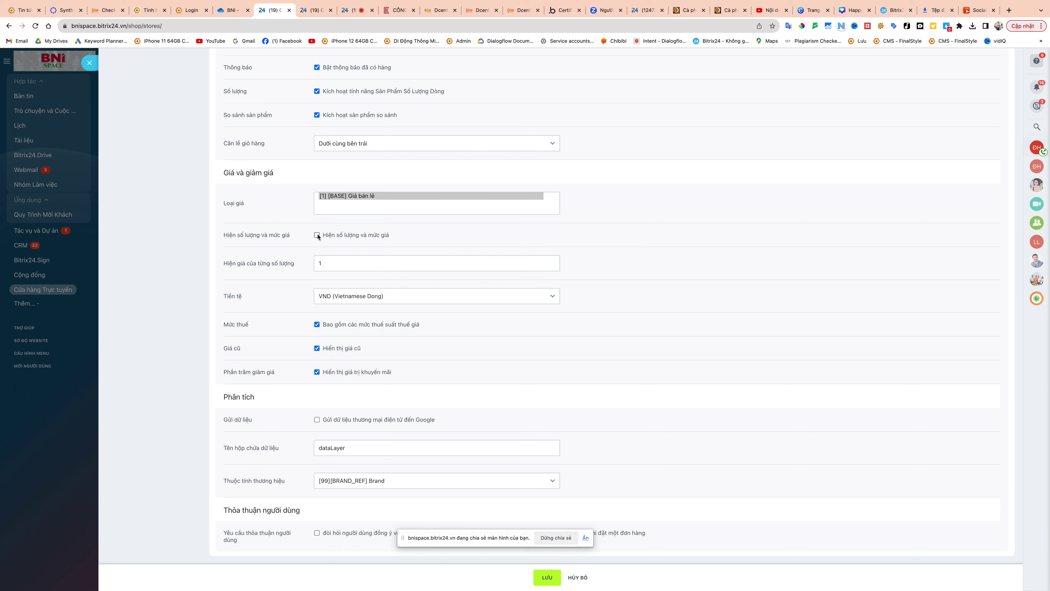
pyautogui.click(346, 421)
pyautogui.moveTo(430, 543); pyautogui.dragTo(446, 473)
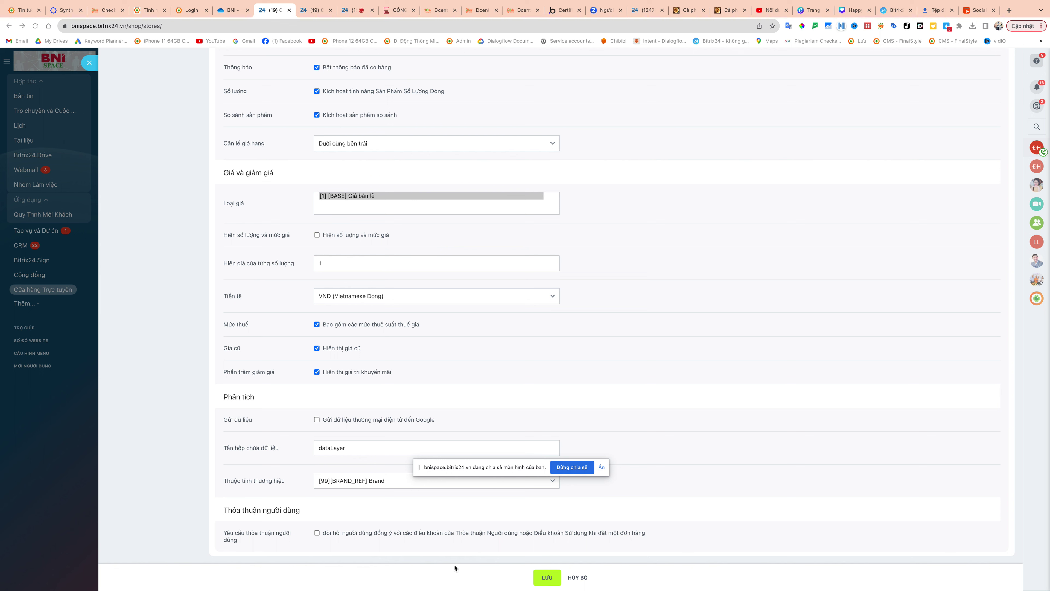
pyautogui.scroll(5, 464, 514)
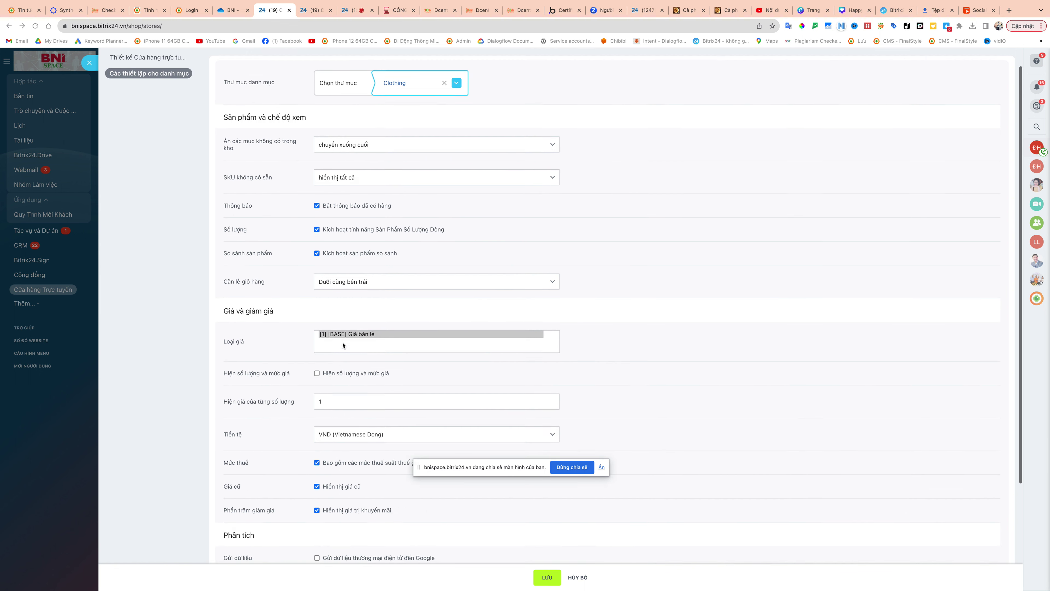
# Return to Cài đặt cửa hàng trực tuyến and save the store settings with LƯU
pyautogui.click(169, 79)
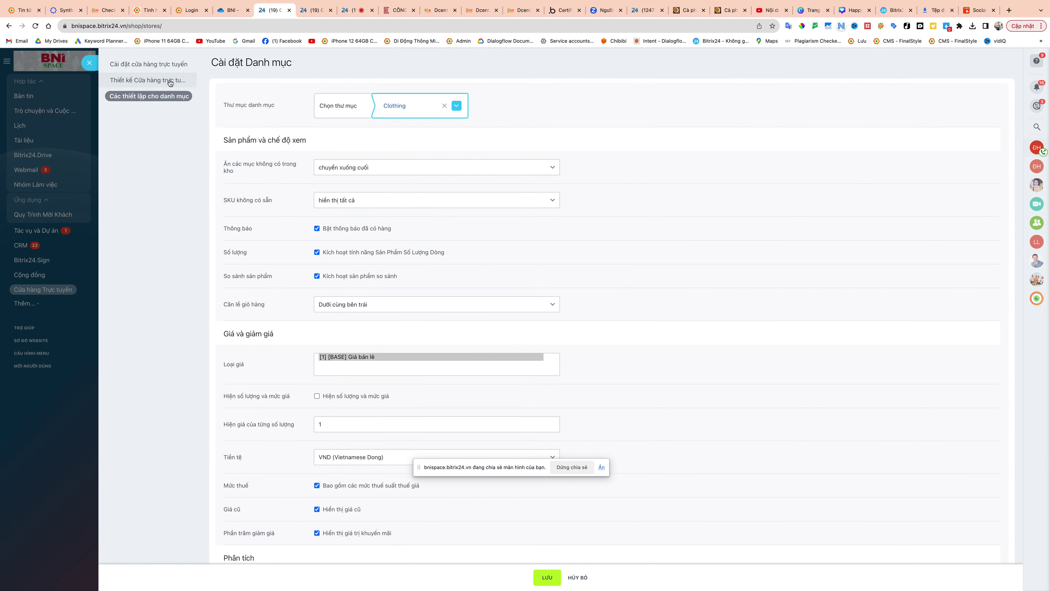
pyautogui.click(170, 66)
pyautogui.scroll(-5, 444, 314)
pyautogui.scroll(-10, 445, 313)
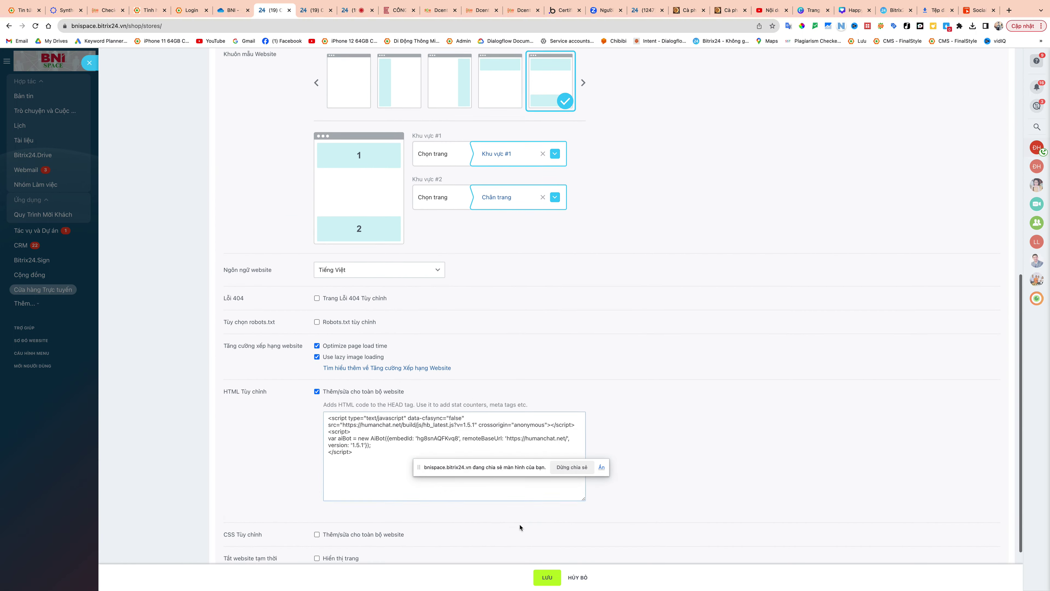
pyautogui.click(547, 577)
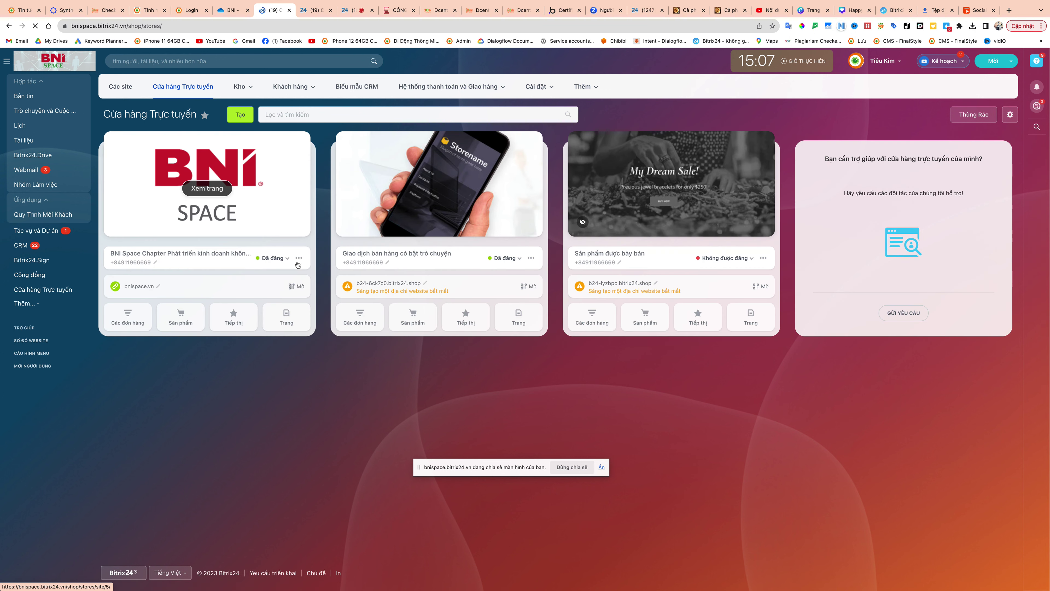
pyautogui.click(298, 257)
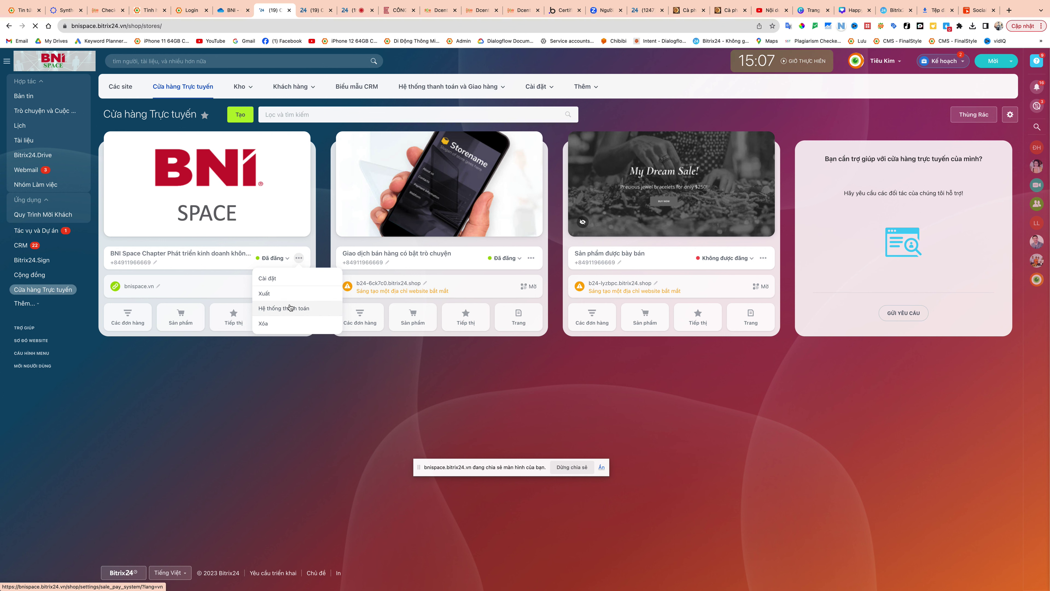
pyautogui.click(298, 307)
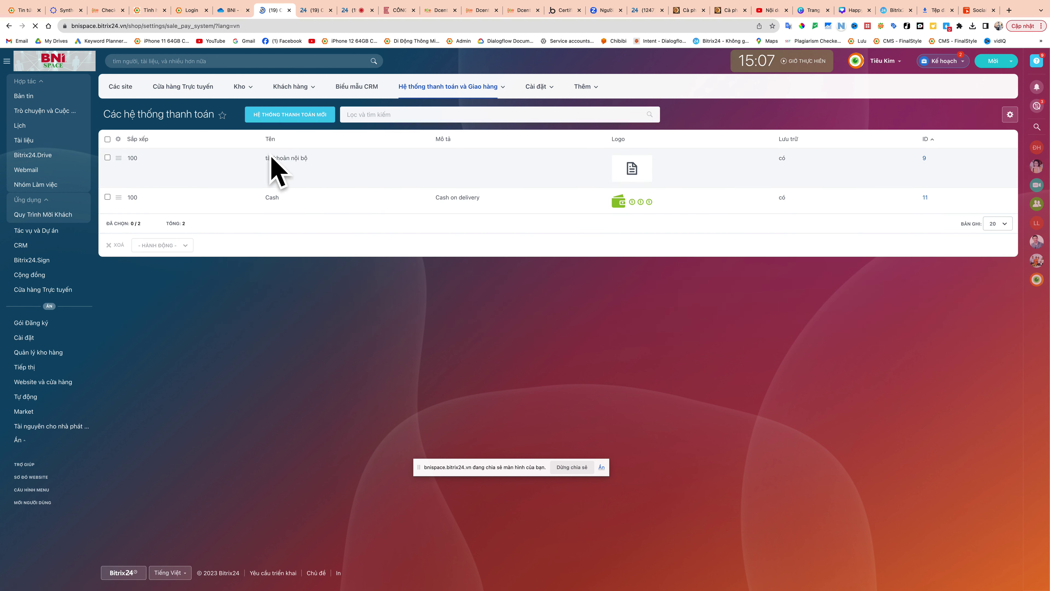
pyautogui.click(8, 28)
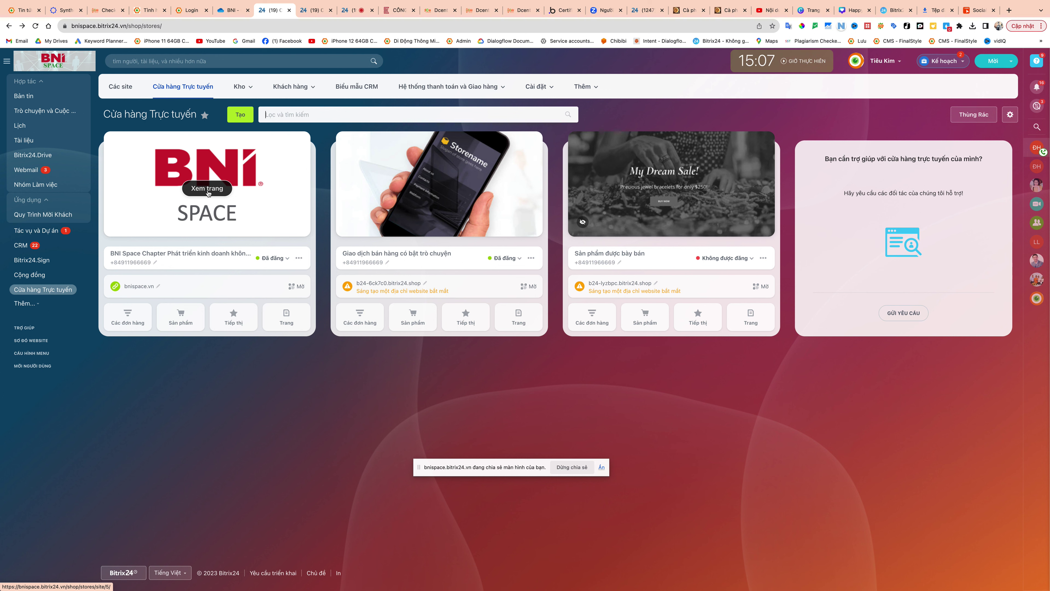
# Open the BNI Space Chapter store's pages and create a new folder named 'Tin Hoạt Động'
pyautogui.click(207, 189)
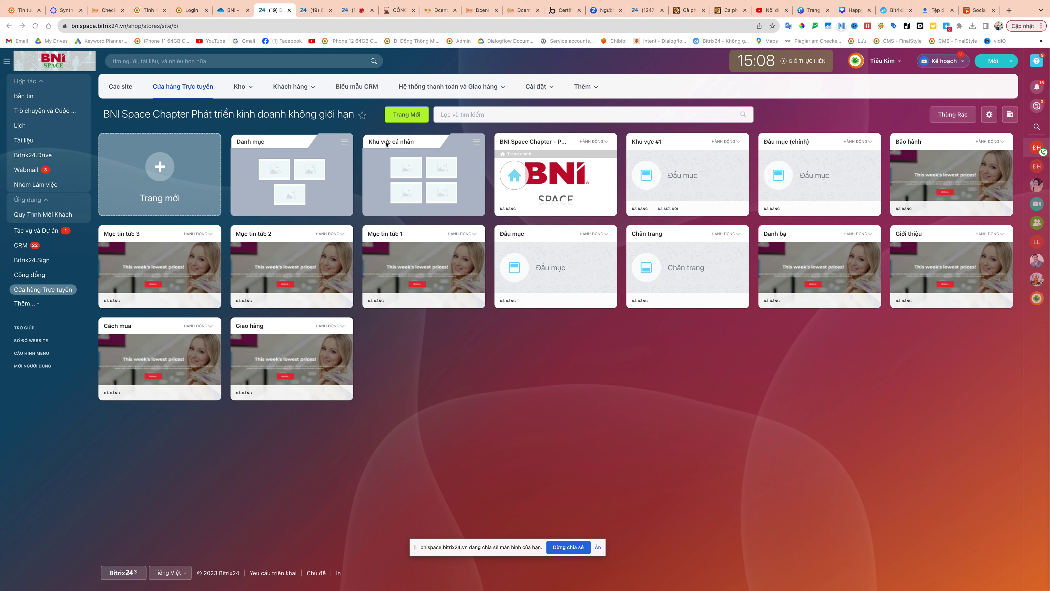
pyautogui.click(413, 115)
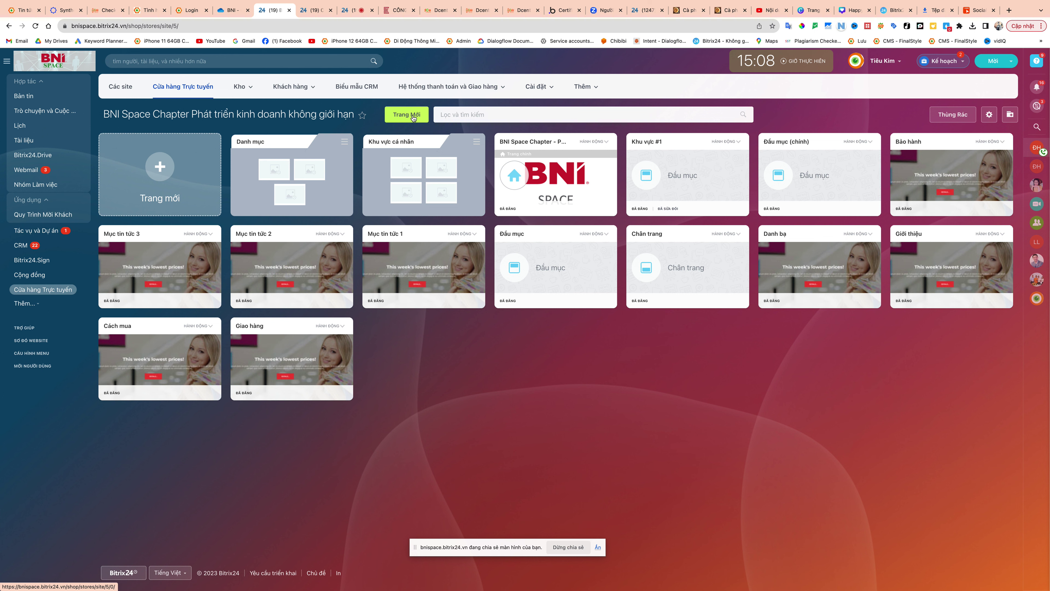
pyautogui.click(1009, 114)
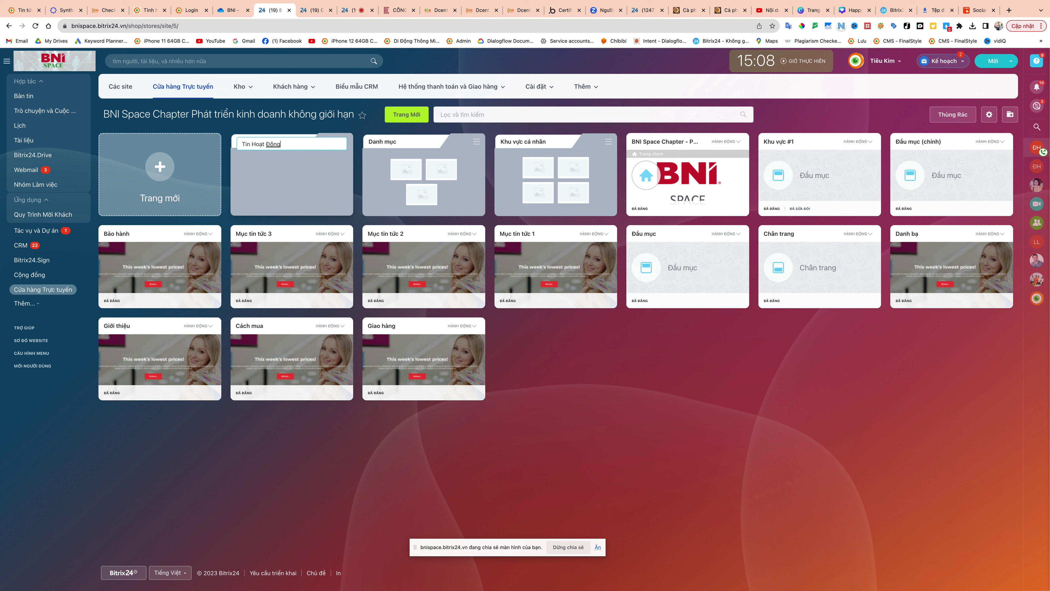
pyautogui.write('Tin Hoạt Động')
pyautogui.press('Return')
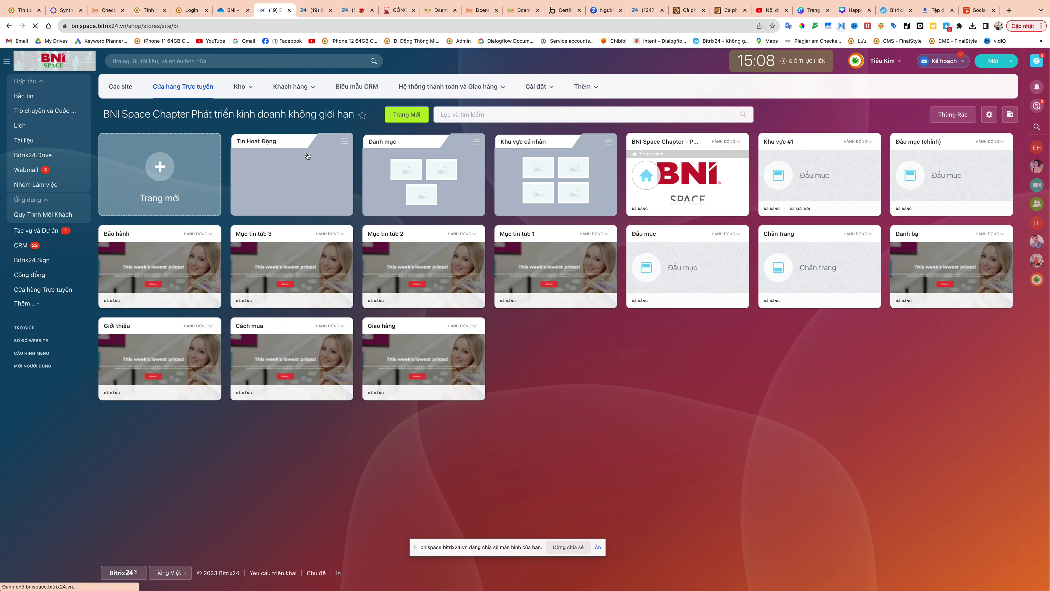
# In Cấu hình thư mục, change the folder address to 'tin-haot-dong' and save
pyautogui.click(344, 141)
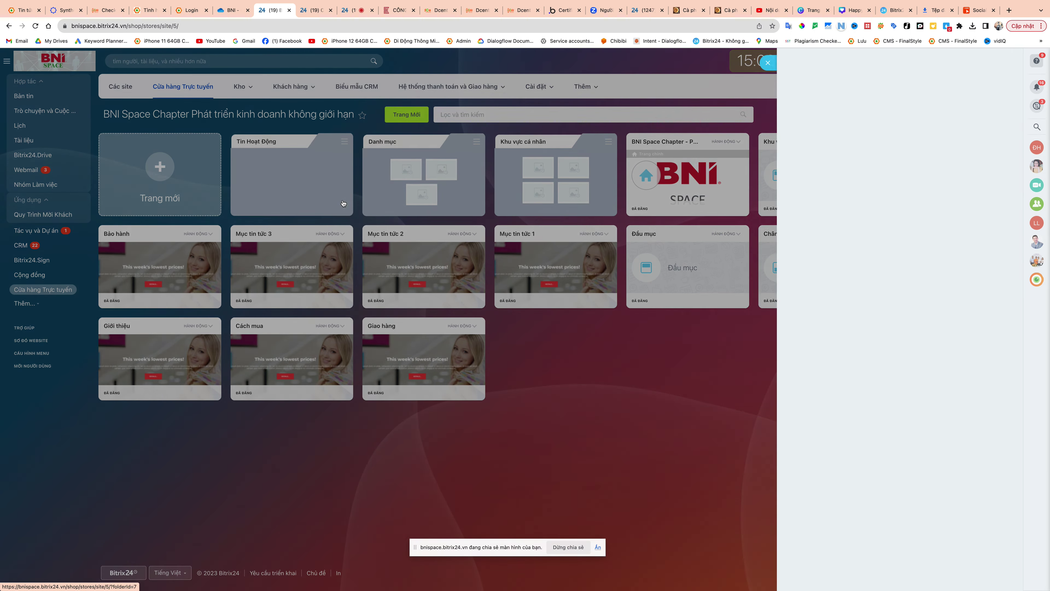
pyautogui.click(343, 200)
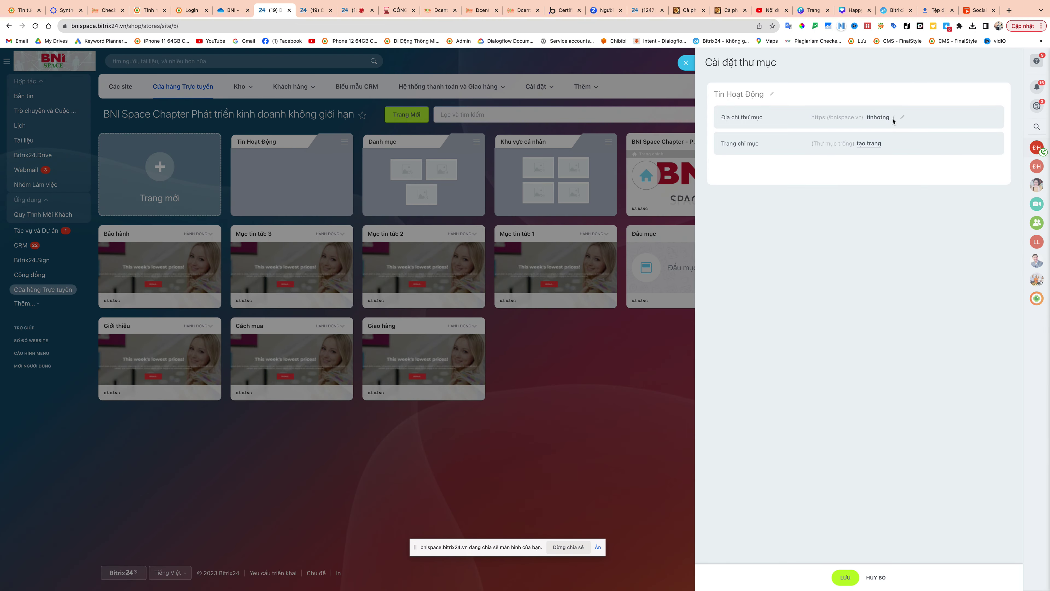
pyautogui.click(901, 119)
pyautogui.doubleClick(898, 118)
pyautogui.press('BackSpace')
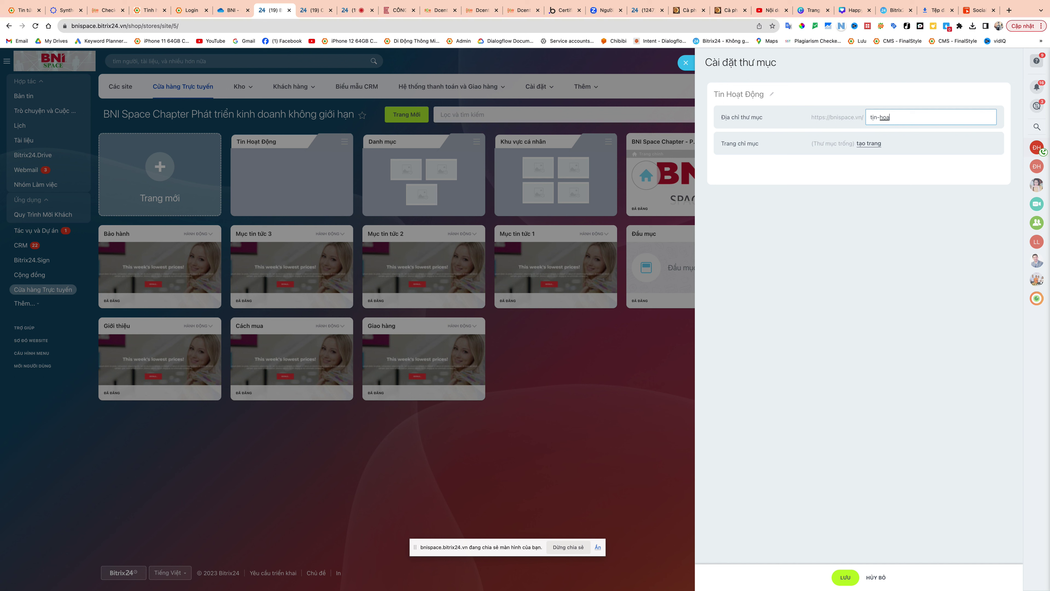
pyautogui.press('BackSpace')
pyautogui.write('tin-haot-dong')
pyautogui.click(841, 575)
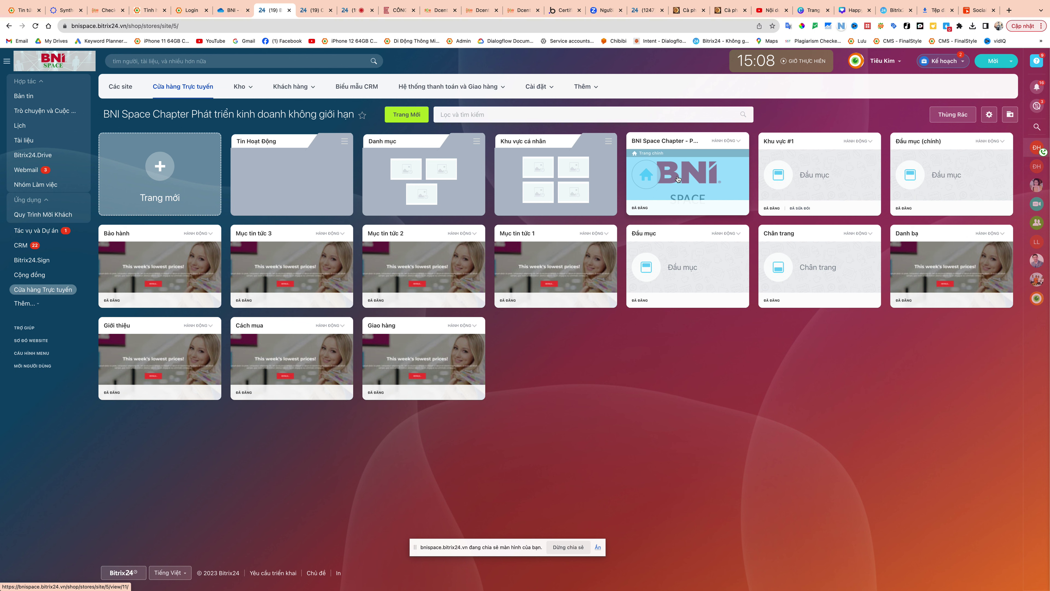
# Copy the BNI Space Chapter page into the Tin Hoạt Động folder with Sao chép trang, then open the folder
pyautogui.click(725, 141)
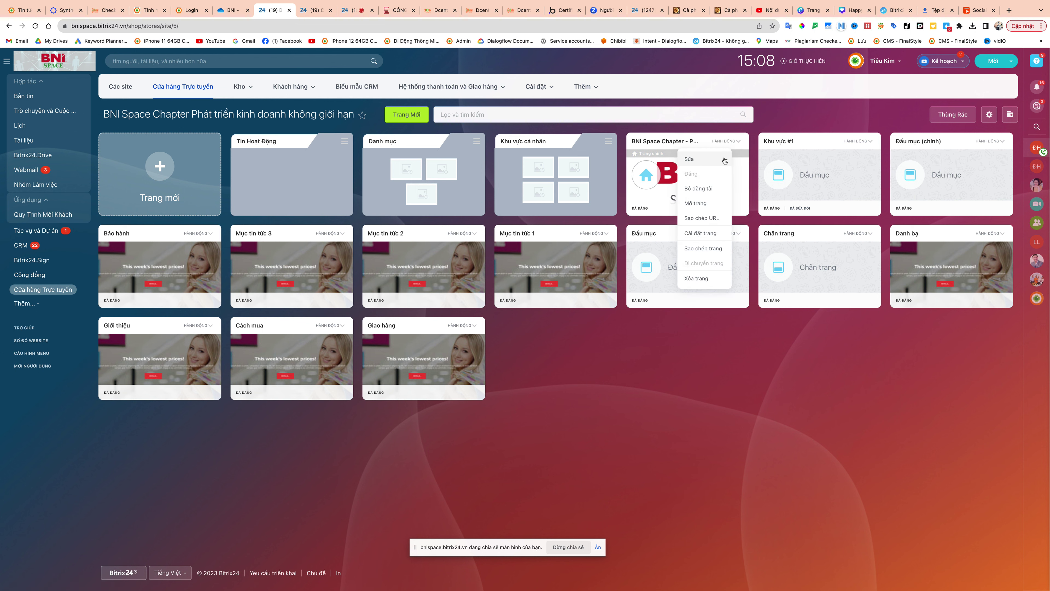
pyautogui.click(698, 248)
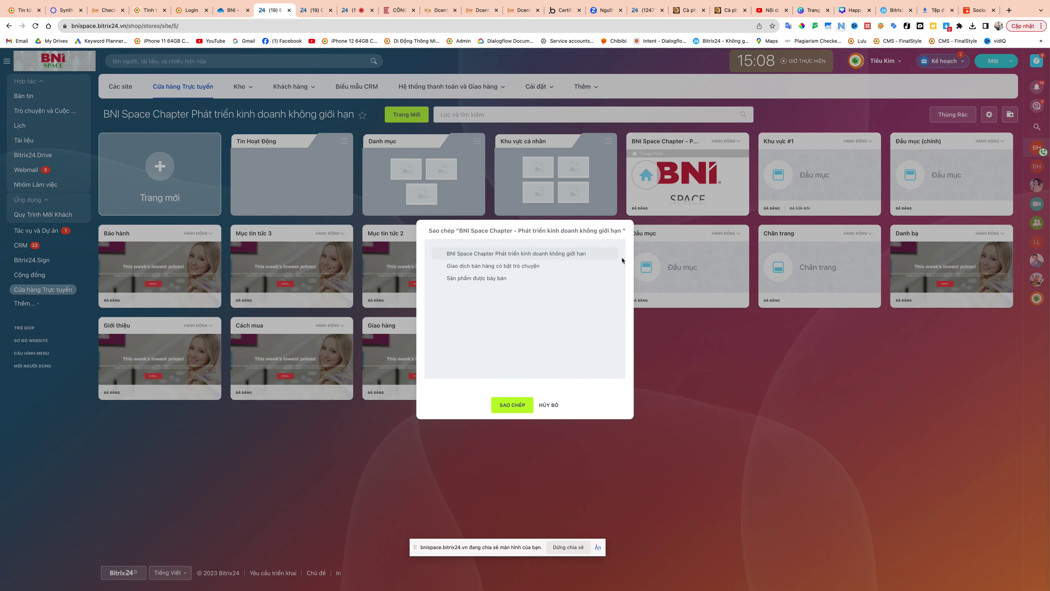
pyautogui.click(496, 253)
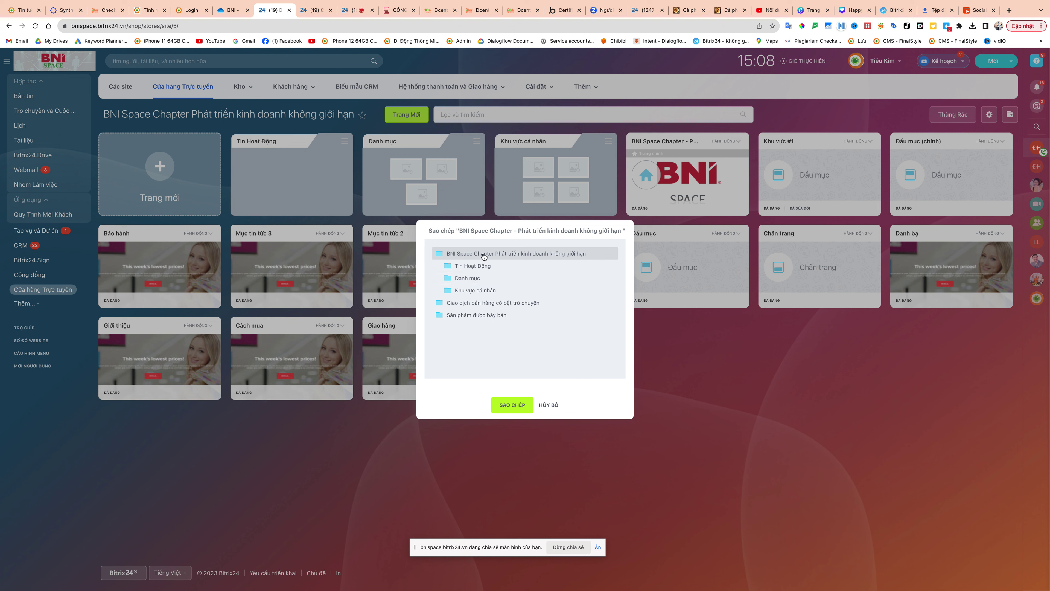
pyautogui.click(467, 268)
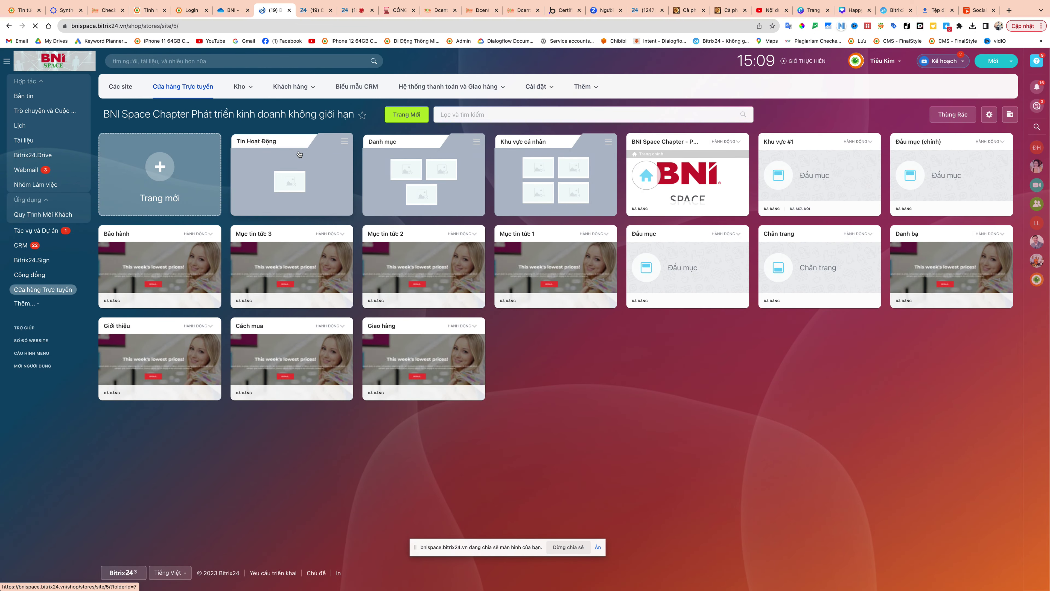
pyautogui.click(299, 154)
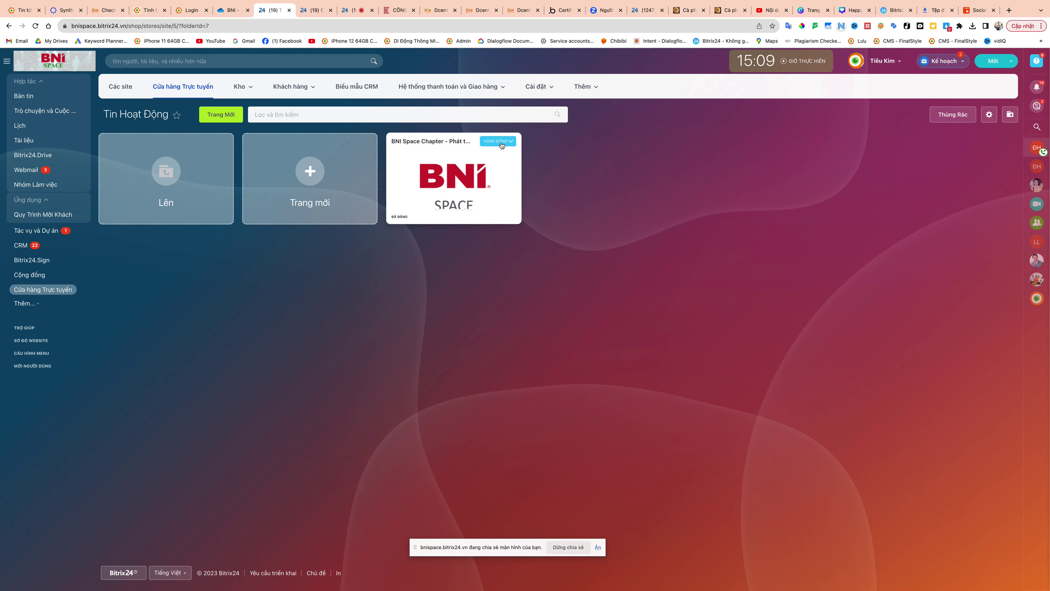
# Preview the copied page in the browser, then open the BNI Space Chapter site in the Sites editor
pyautogui.click(500, 142)
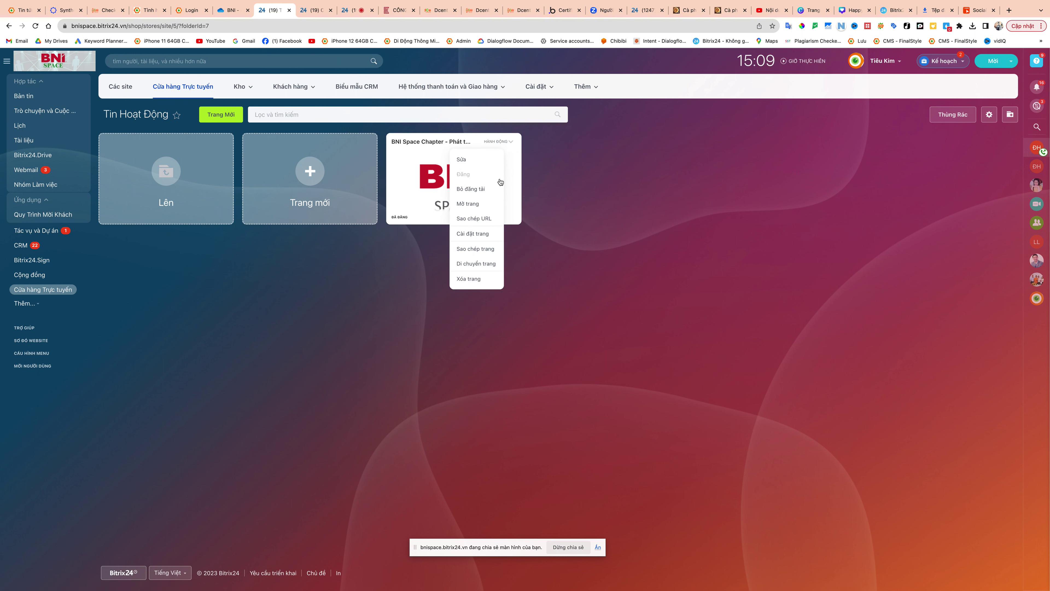
pyautogui.click(468, 203)
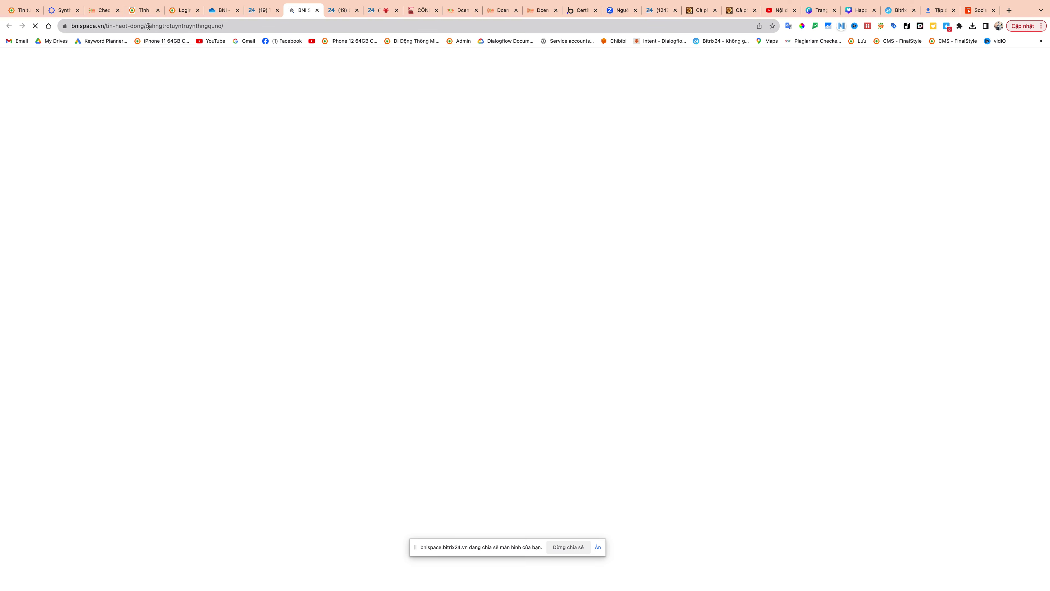
pyautogui.click(259, 10)
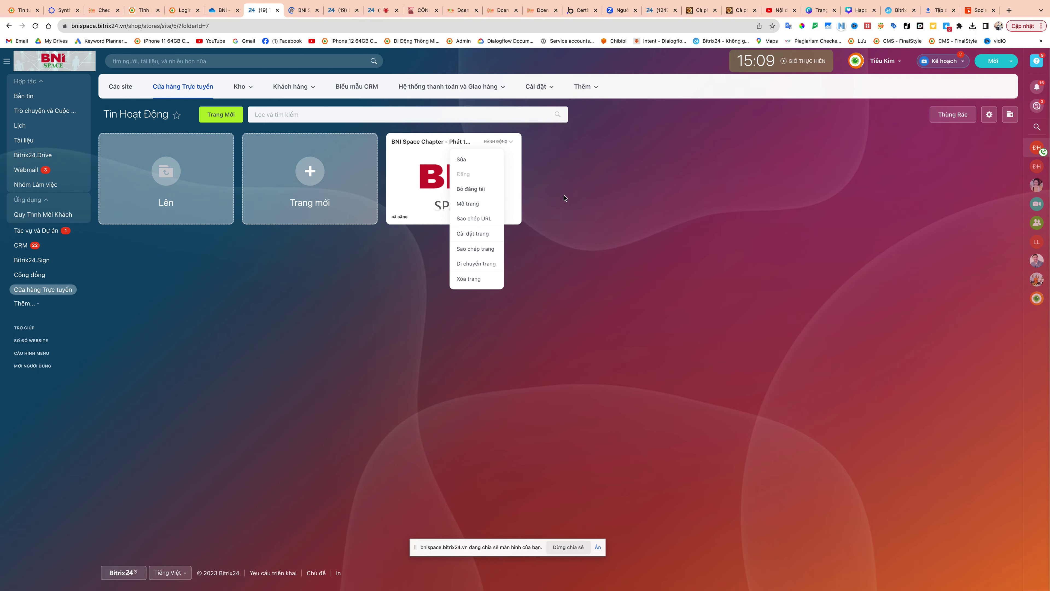
pyautogui.click(565, 198)
pyautogui.click(458, 181)
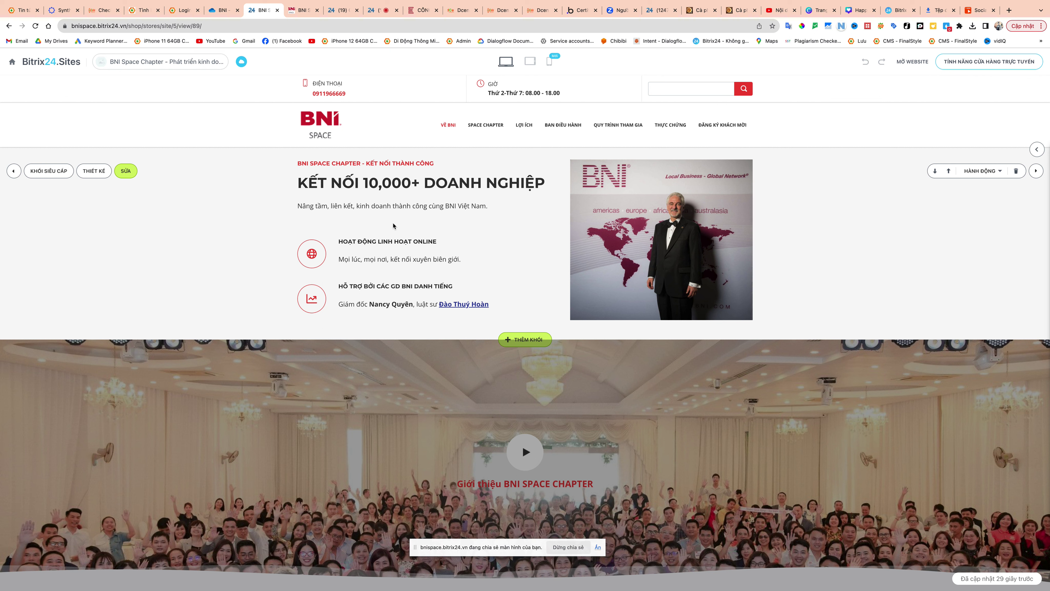
pyautogui.scroll(-7, 393, 225)
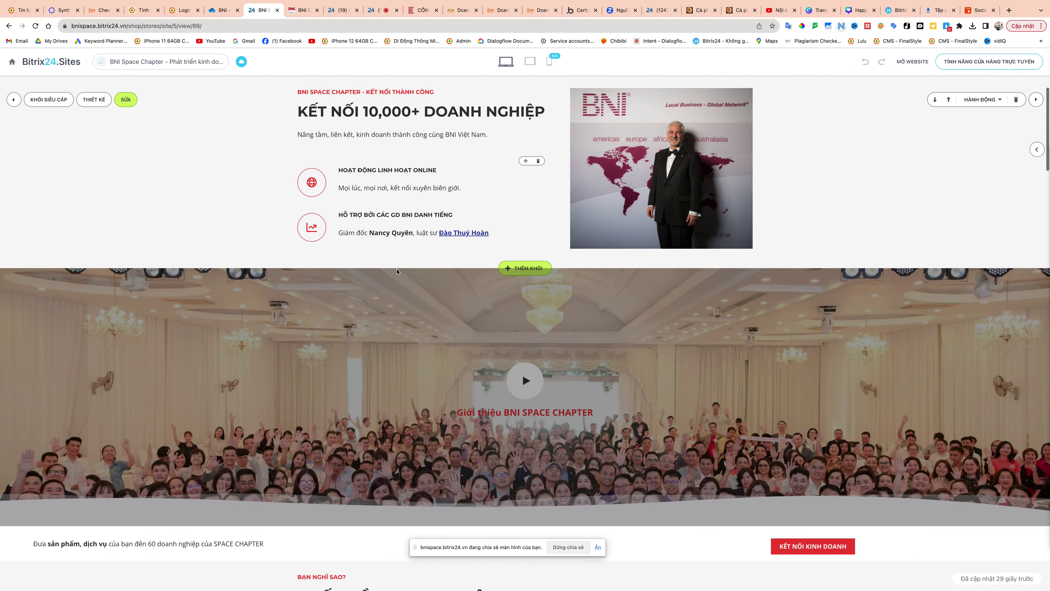
pyautogui.scroll(7, 396, 272)
pyautogui.scroll(-4, 397, 272)
pyautogui.scroll(-5, 397, 272)
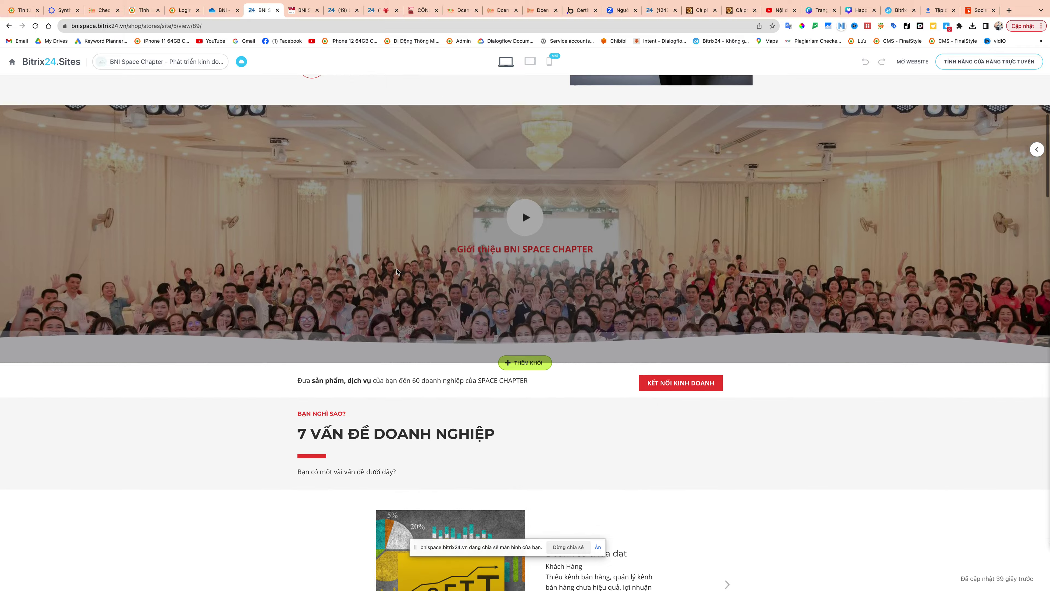
pyautogui.scroll(-8, 396, 272)
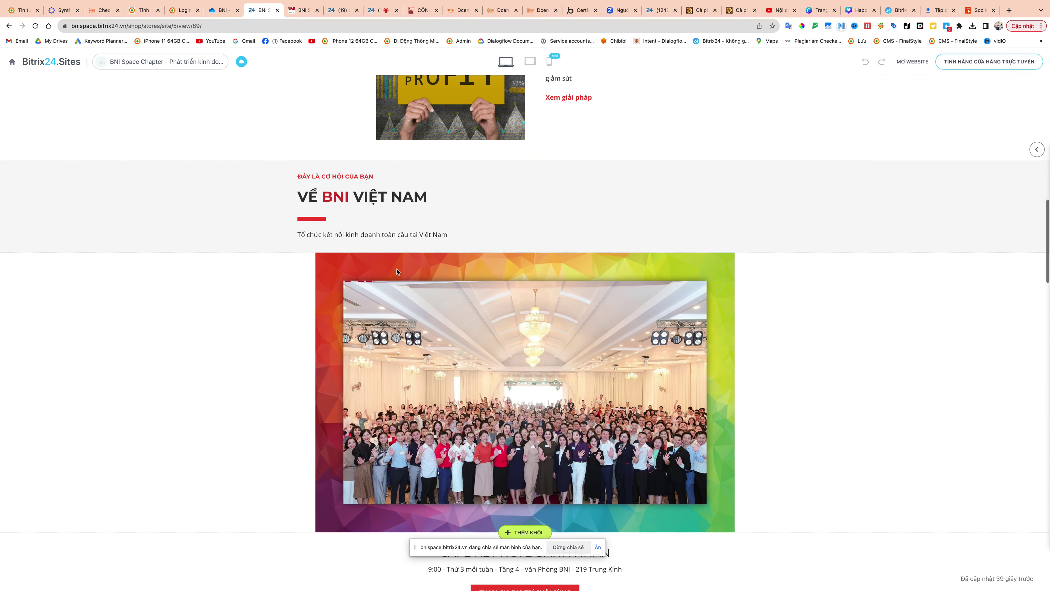
pyautogui.scroll(14, 397, 272)
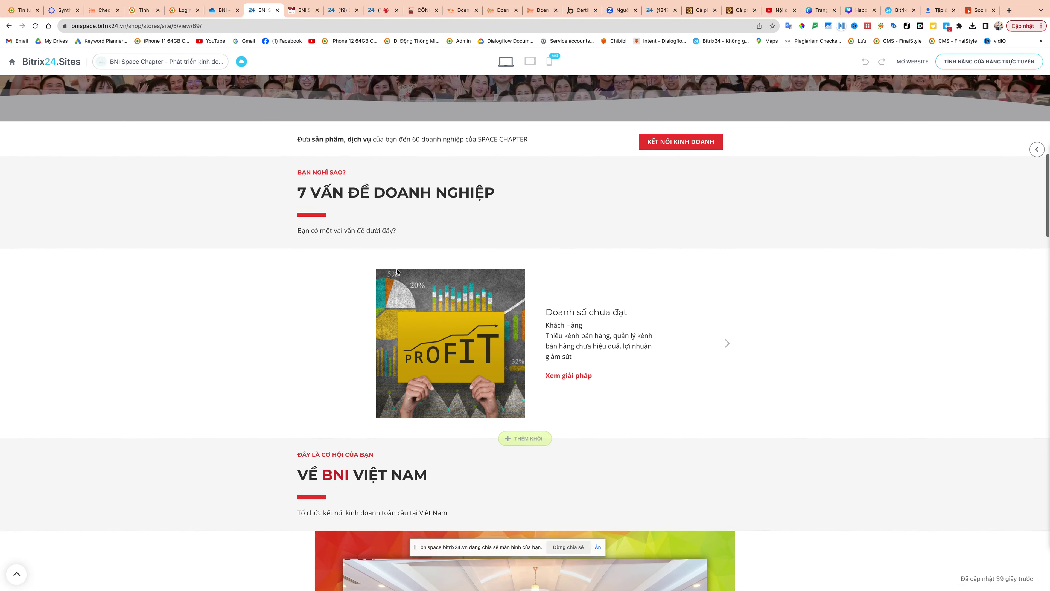
pyautogui.scroll(4, 396, 269)
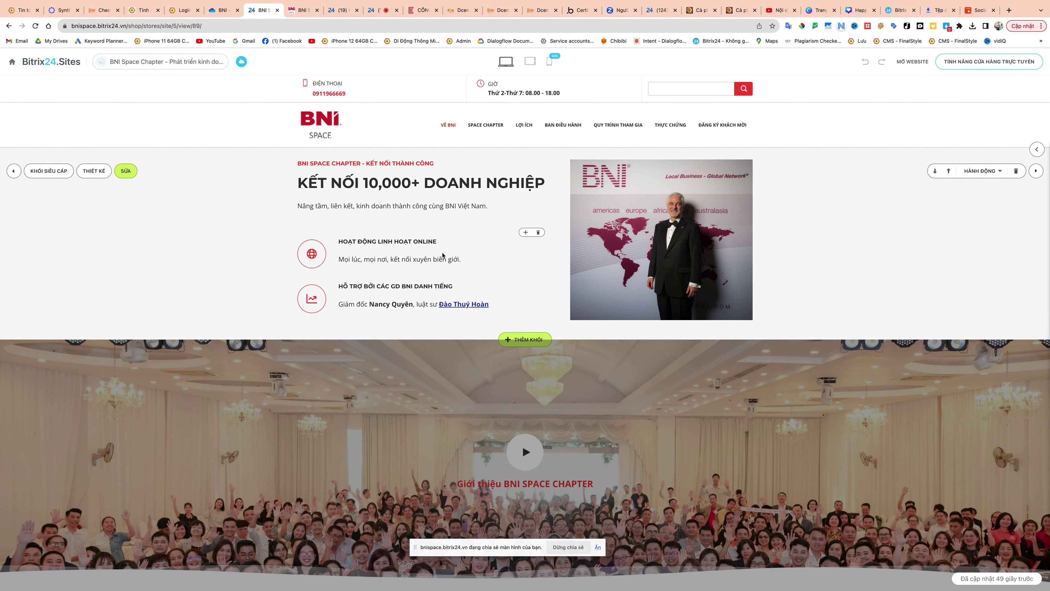
pyautogui.scroll(-12, 471, 251)
pyautogui.scroll(-19, 442, 255)
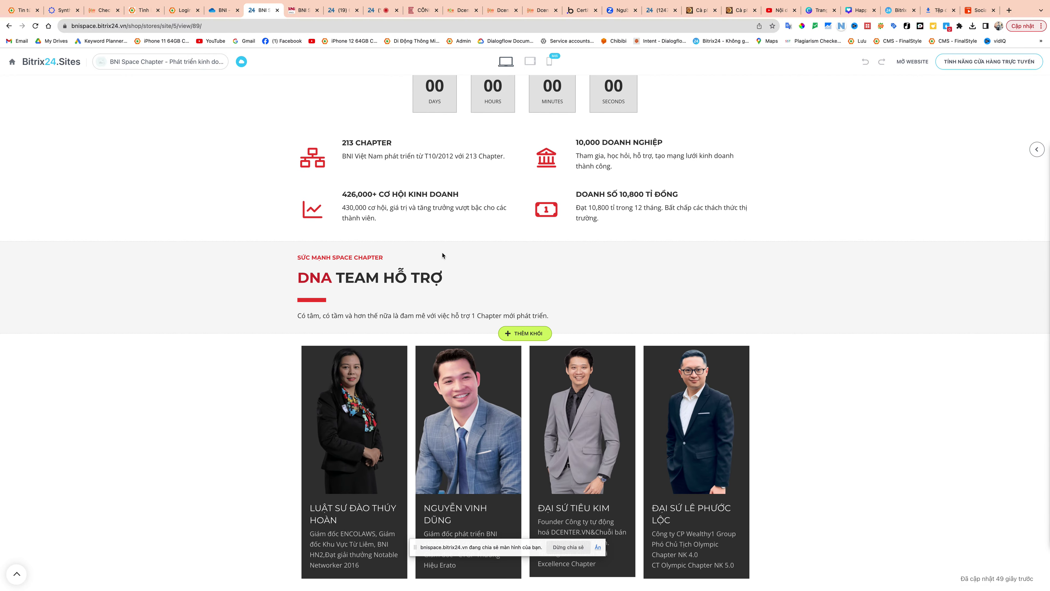
pyautogui.scroll(-7, 442, 255)
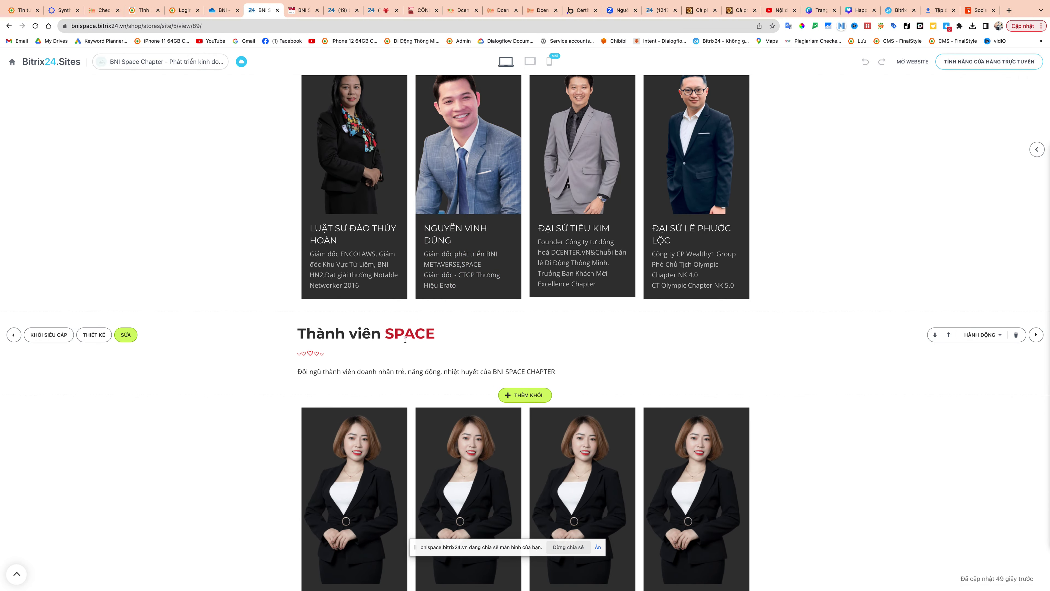
pyautogui.moveTo(348, 335); pyautogui.dragTo(366, 334)
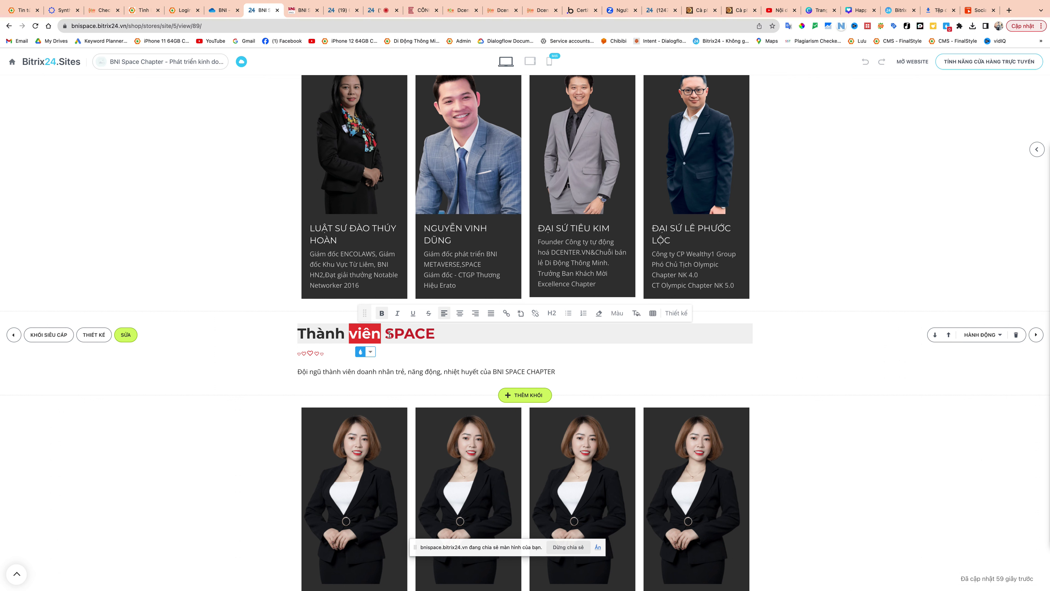
pyautogui.tripleClick(408, 335)
pyautogui.moveTo(372, 333); pyautogui.dragTo(449, 286)
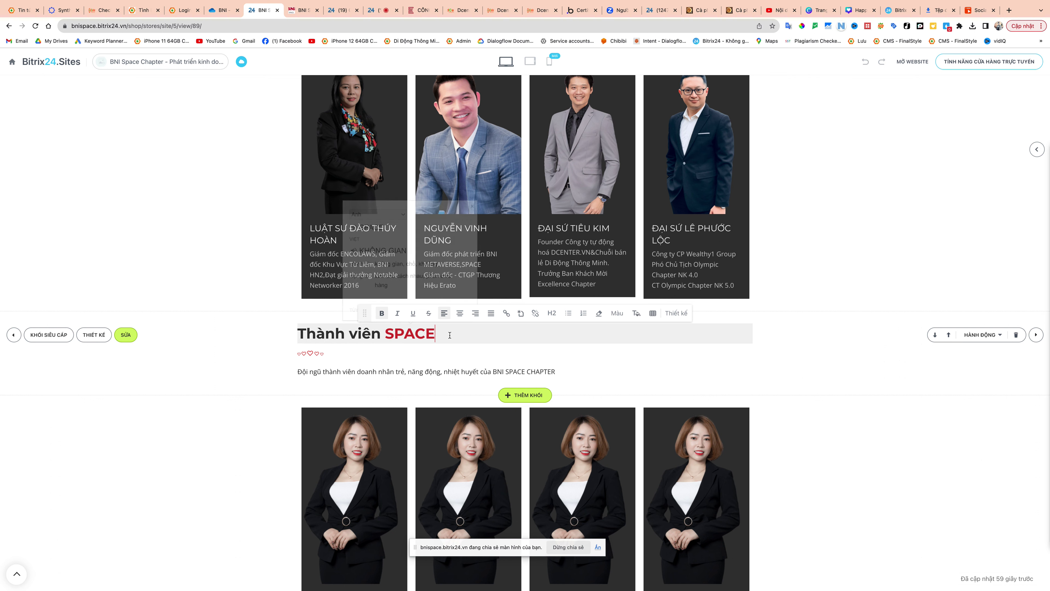
pyautogui.scroll(1, 448, 286)
pyautogui.scroll(20, 448, 285)
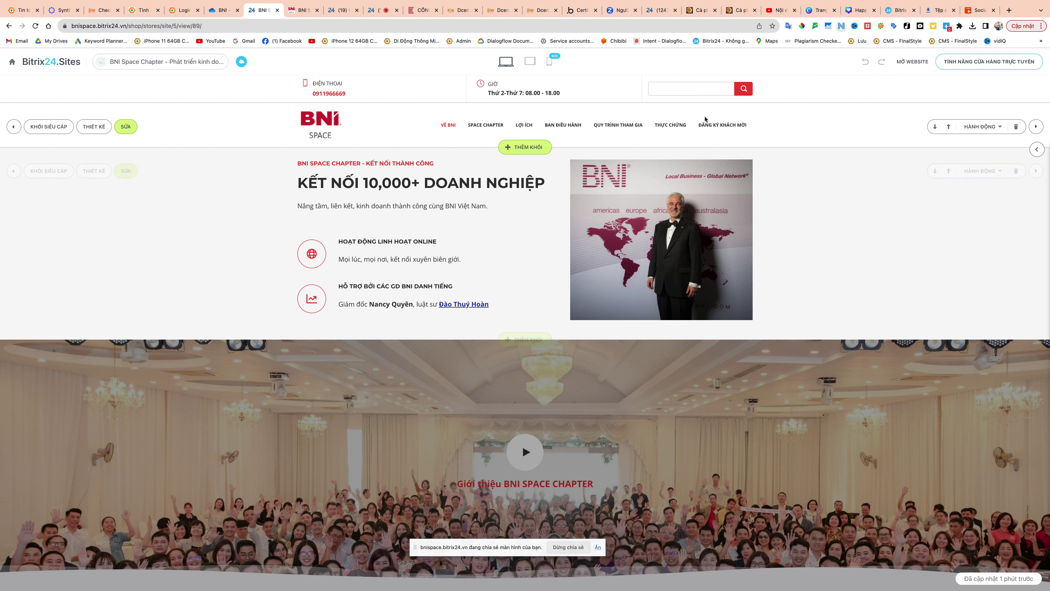
# Hide the 'KẾT NỐI 10,000+ DOANH NGHIỆP' hero block and reload the live site to check it
pyautogui.click(976, 126)
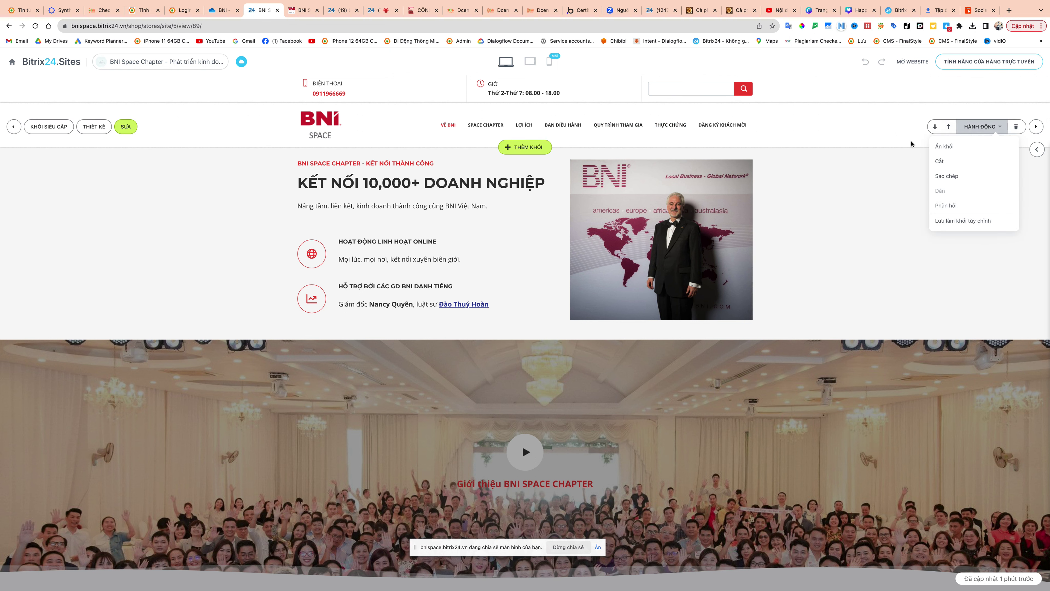
pyautogui.click(949, 171)
pyautogui.click(981, 171)
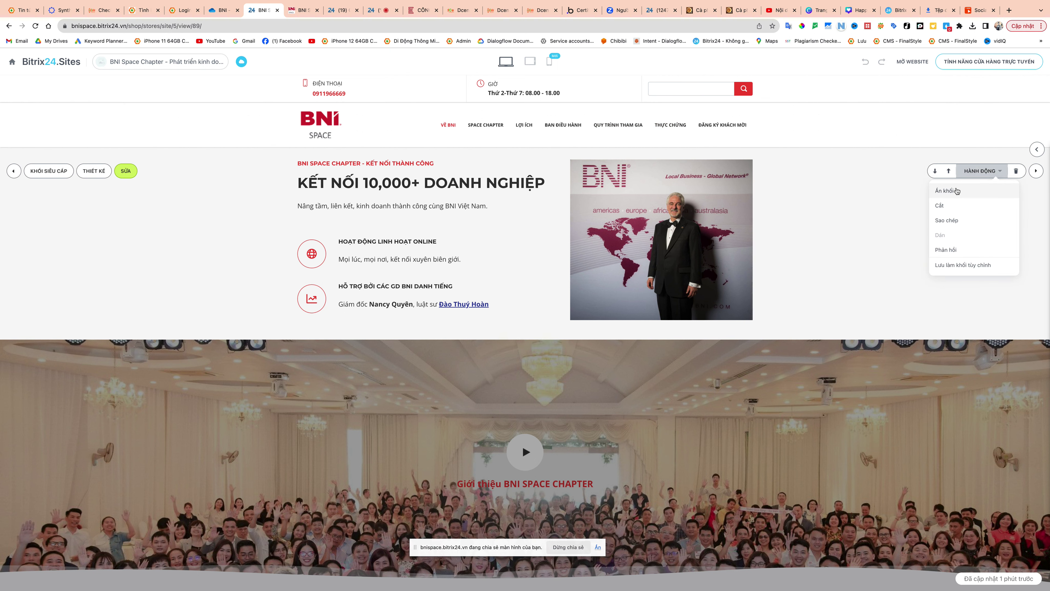
pyautogui.click(955, 190)
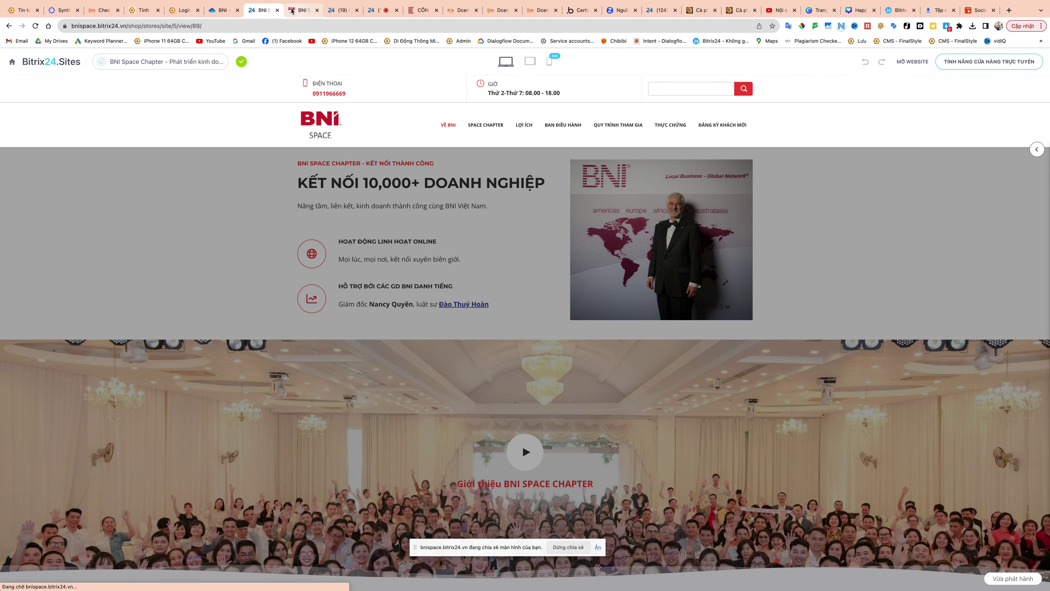
pyautogui.click(293, 10)
pyautogui.click(289, 26)
pyautogui.press('Return')
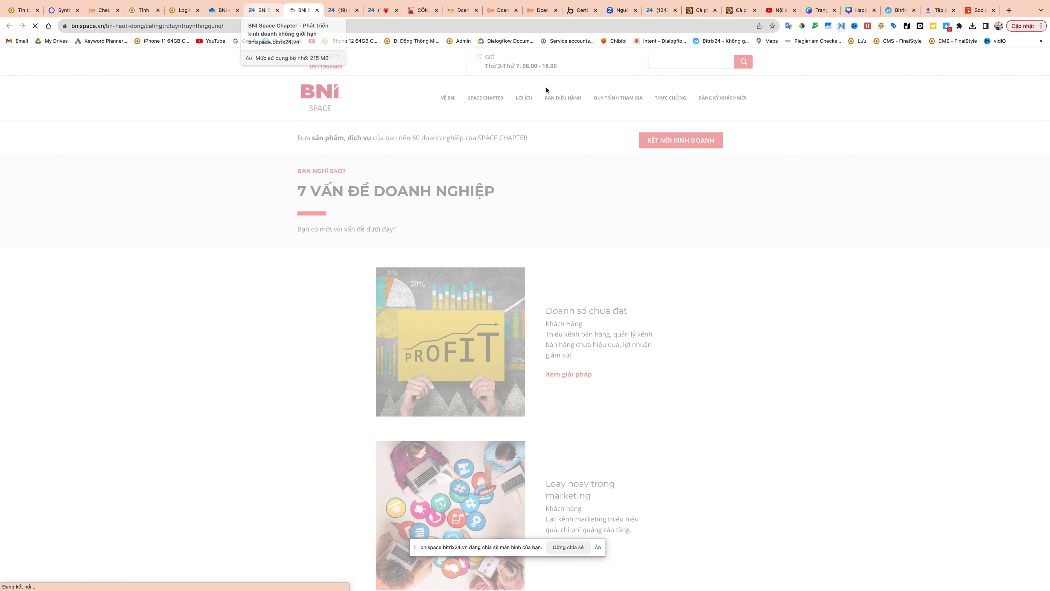
pyautogui.click(260, 12)
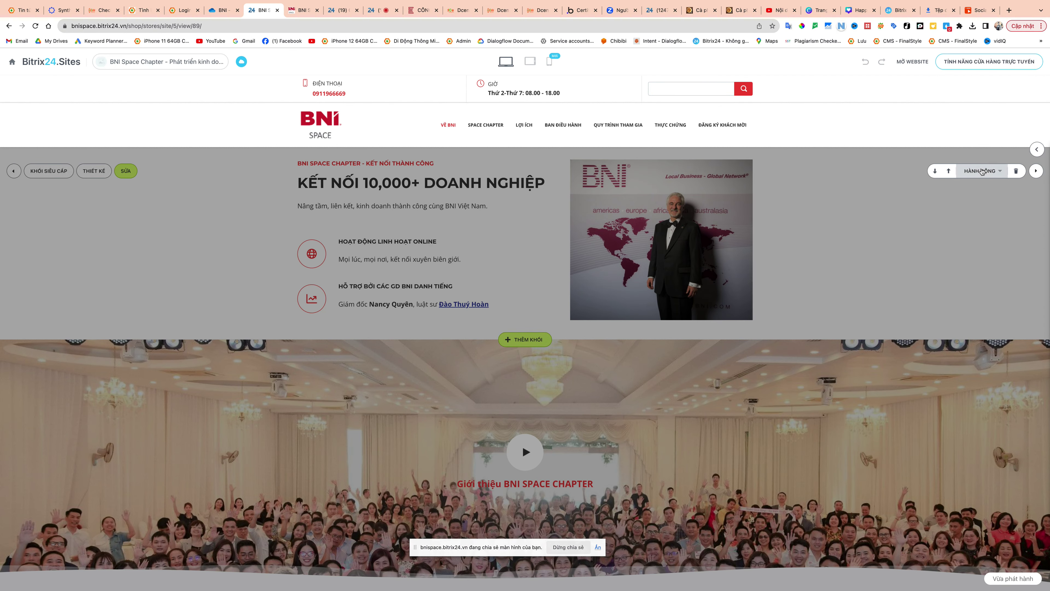
# Restore the hidden hero block with Hiển thị khối
pyautogui.click(980, 170)
pyautogui.click(950, 191)
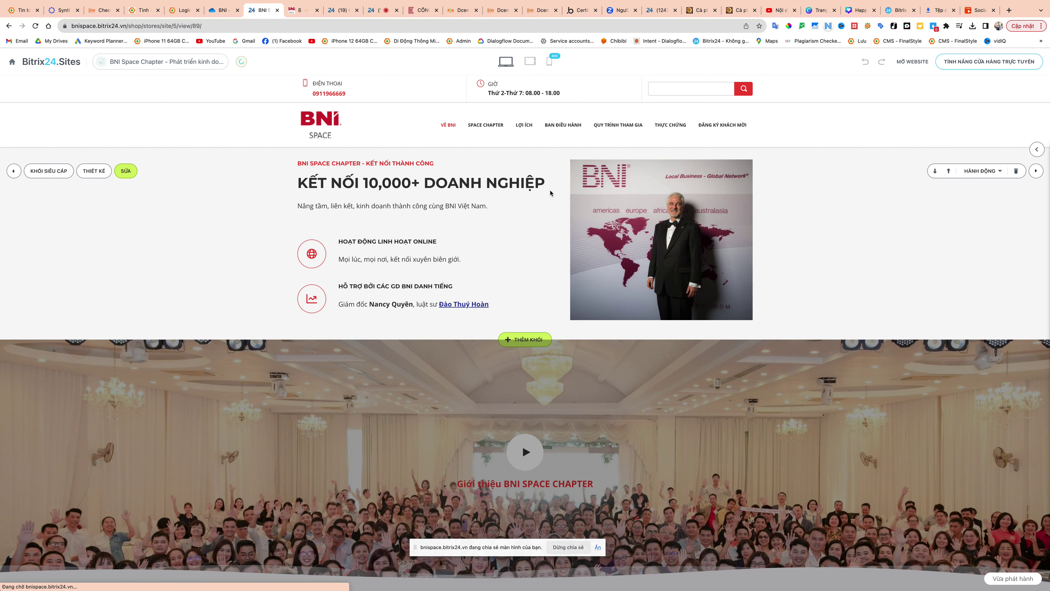
pyautogui.scroll(-4, 647, 300)
pyautogui.scroll(2, 620, 268)
# Close the live BNI site tab and open the Thêm khối block library at the page top
pyautogui.click(298, 9)
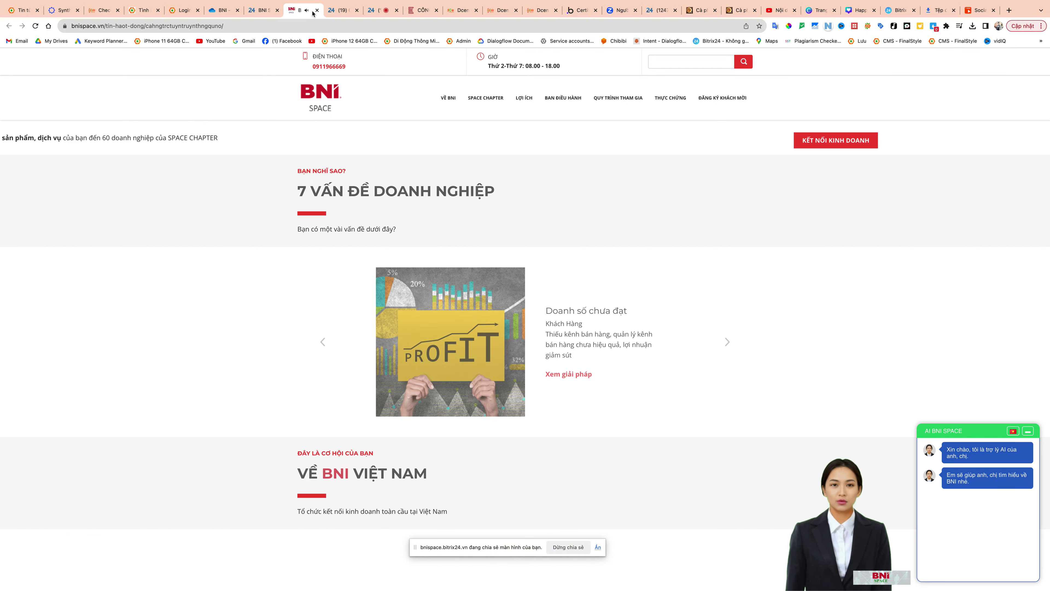
pyautogui.click(269, 12)
pyautogui.click(318, 9)
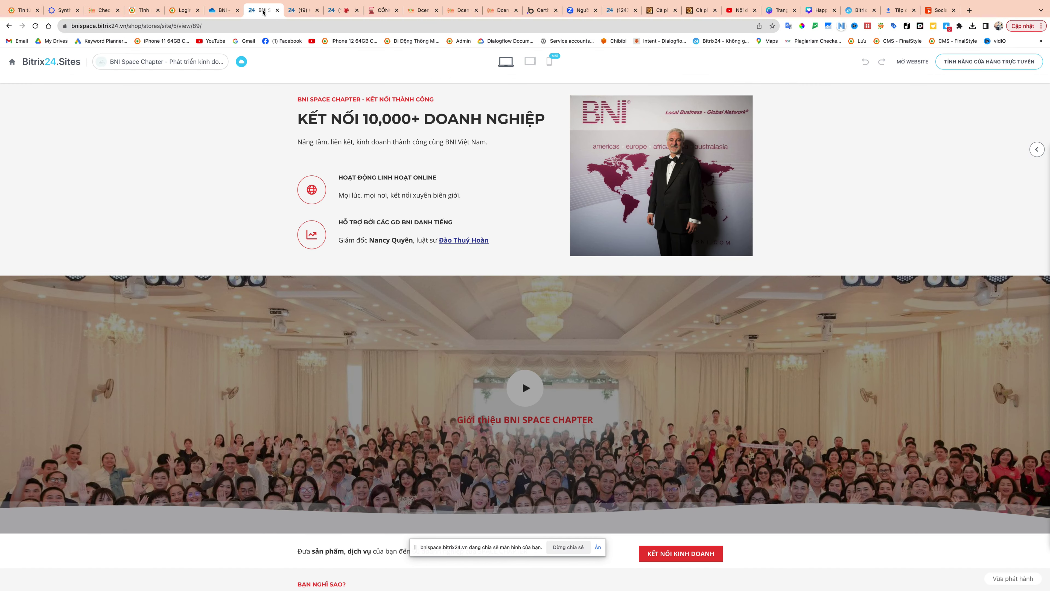
pyautogui.moveTo(495, 330)
pyautogui.scroll(-2, 496, 330)
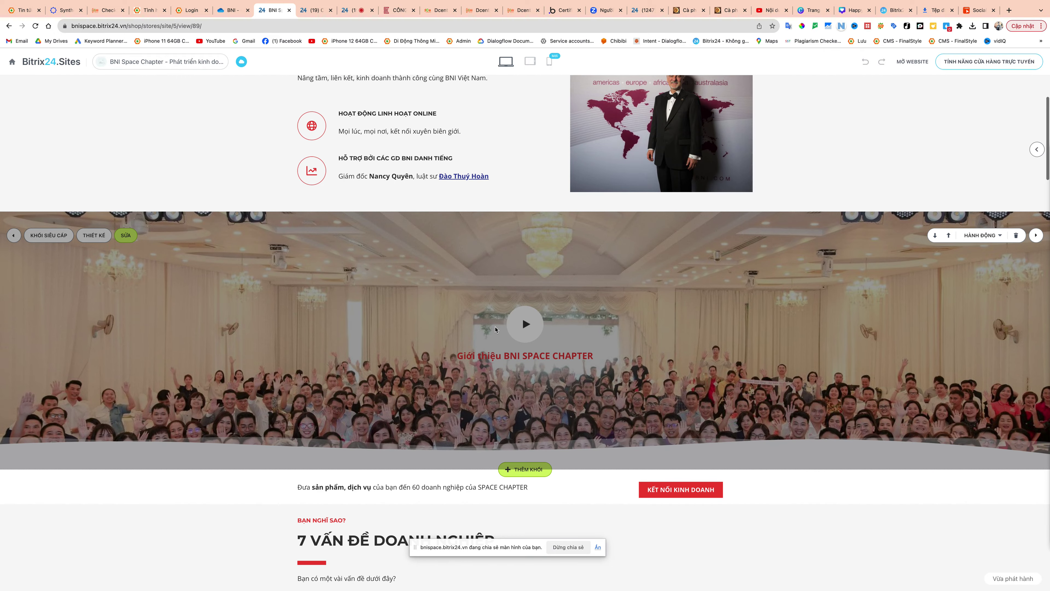
pyautogui.scroll(4, 494, 248)
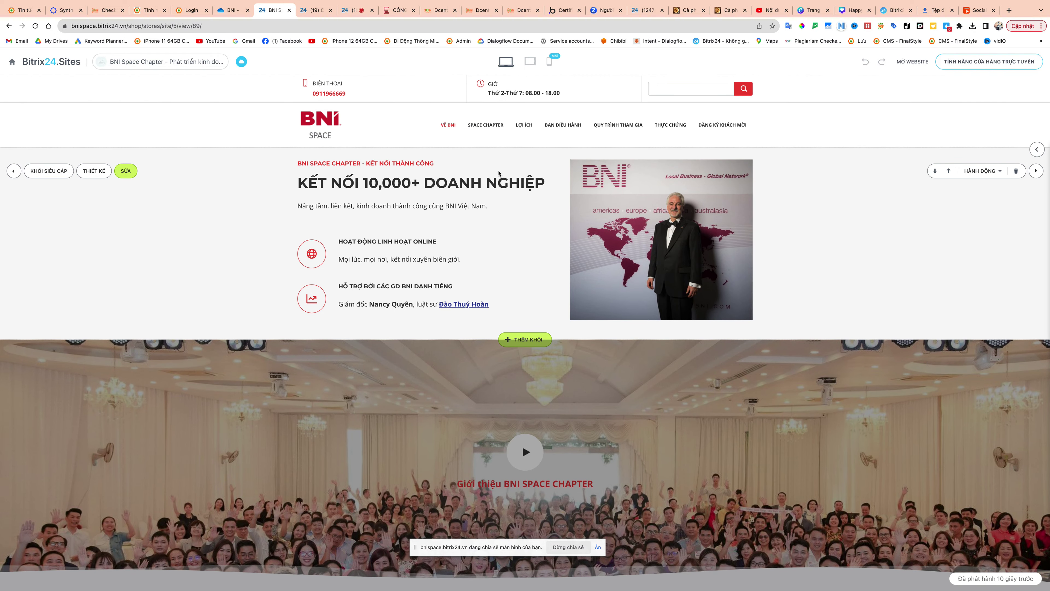
pyautogui.click(516, 339)
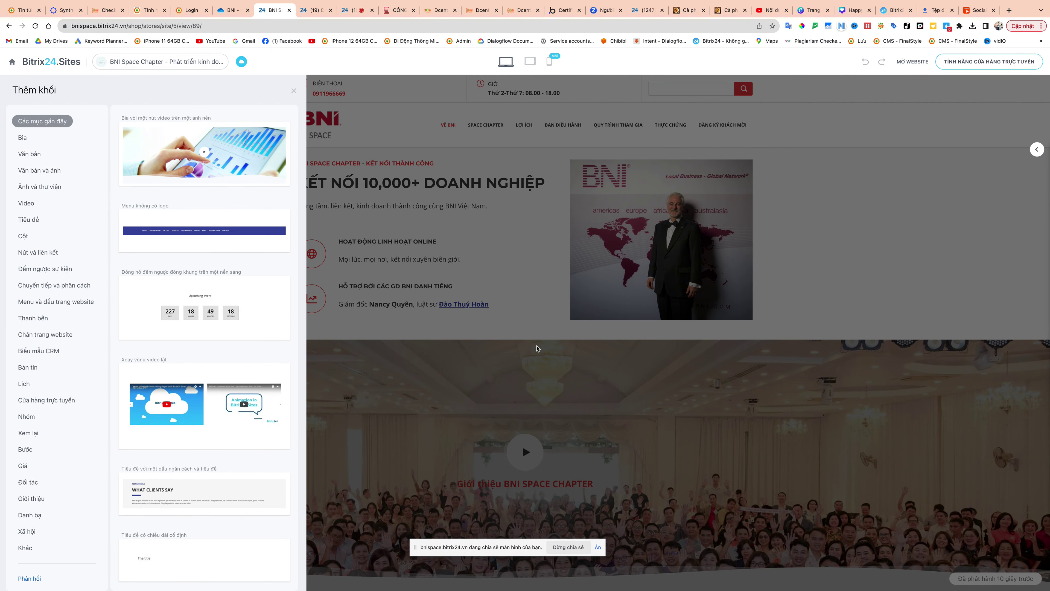
pyautogui.click(39, 139)
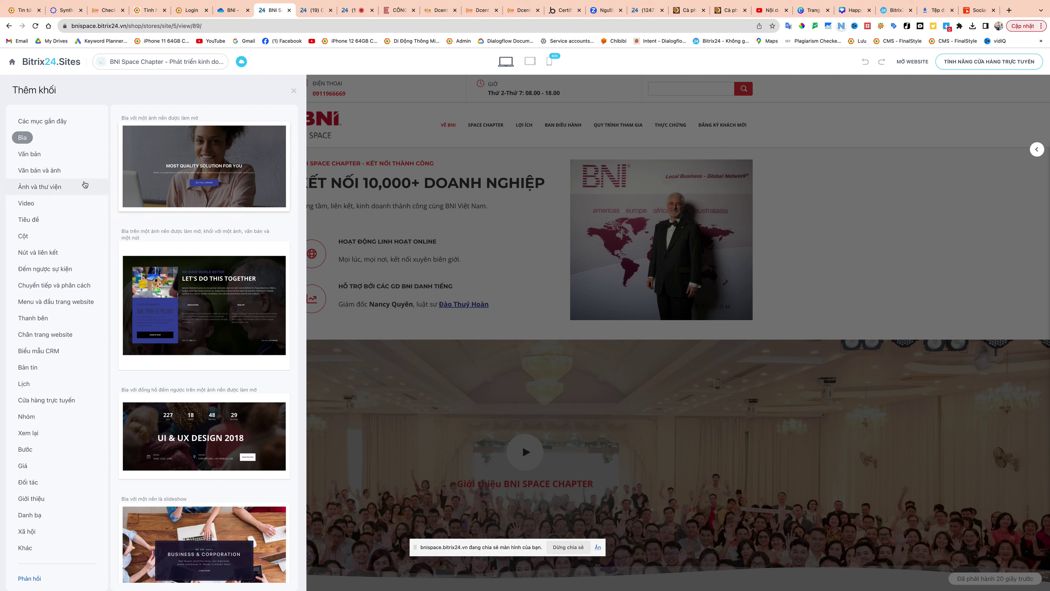
pyautogui.click(49, 156)
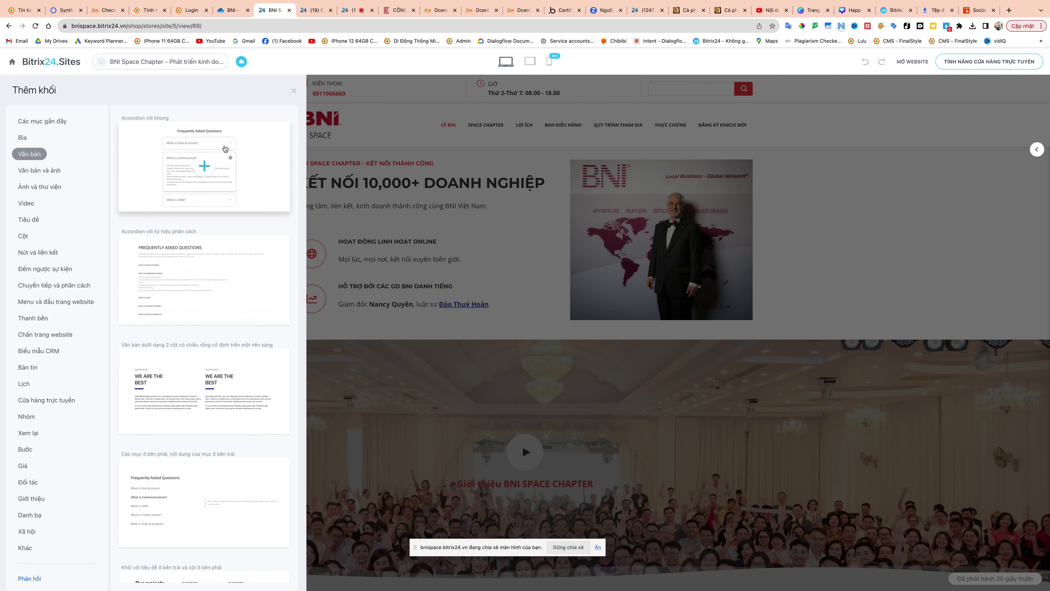
pyautogui.click(49, 171)
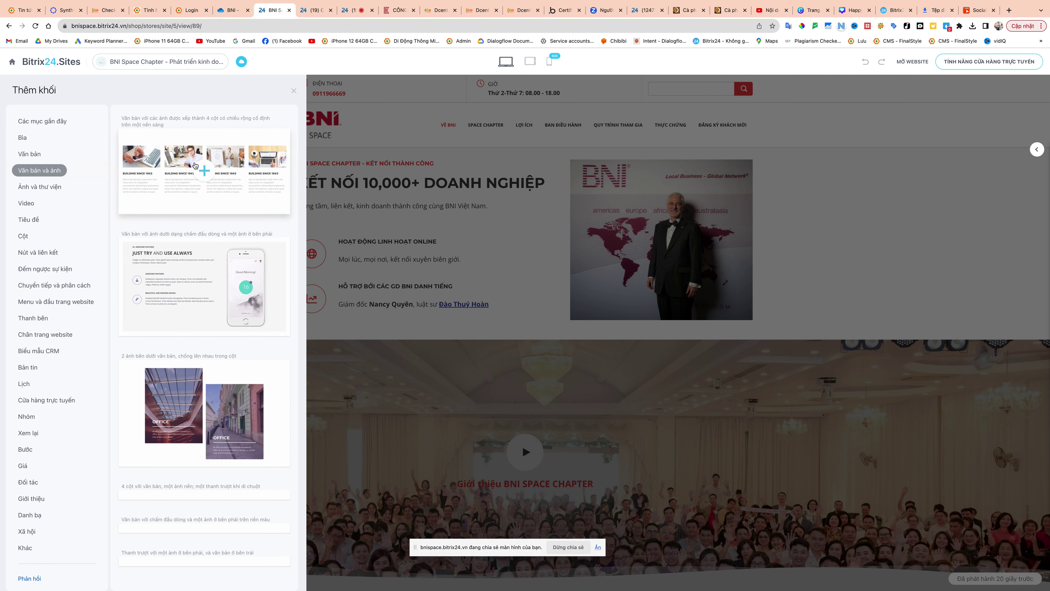
pyautogui.click(56, 188)
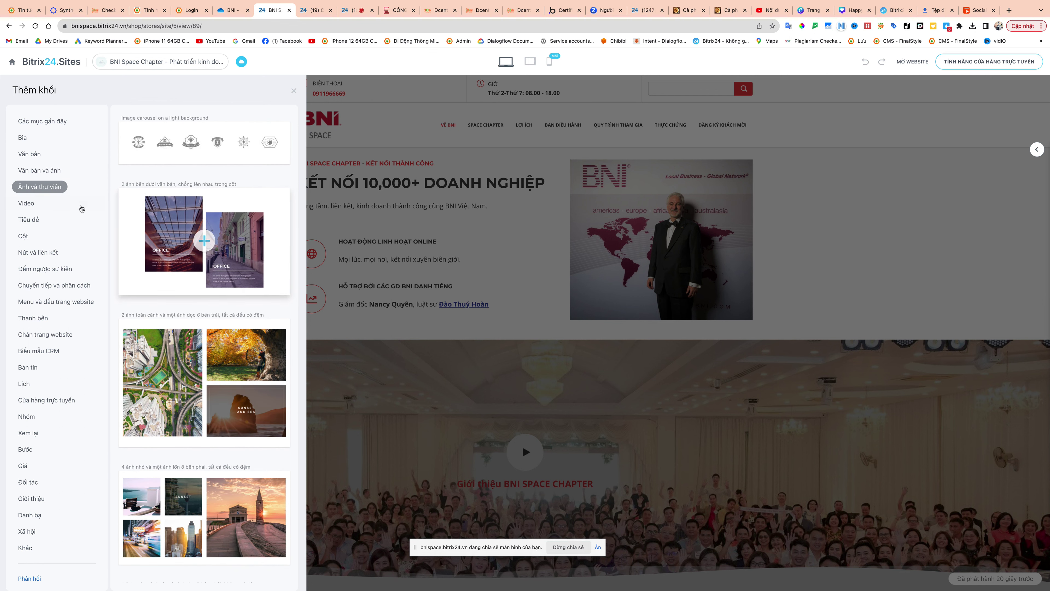
pyautogui.click(54, 203)
pyautogui.click(54, 224)
pyautogui.click(53, 239)
pyautogui.click(51, 251)
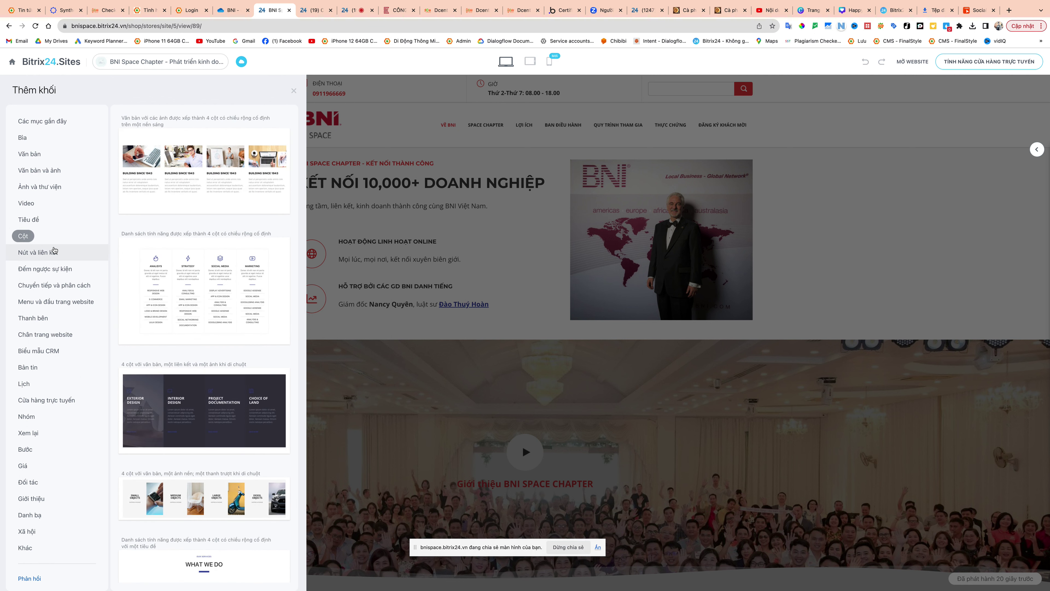
pyautogui.click(40, 239)
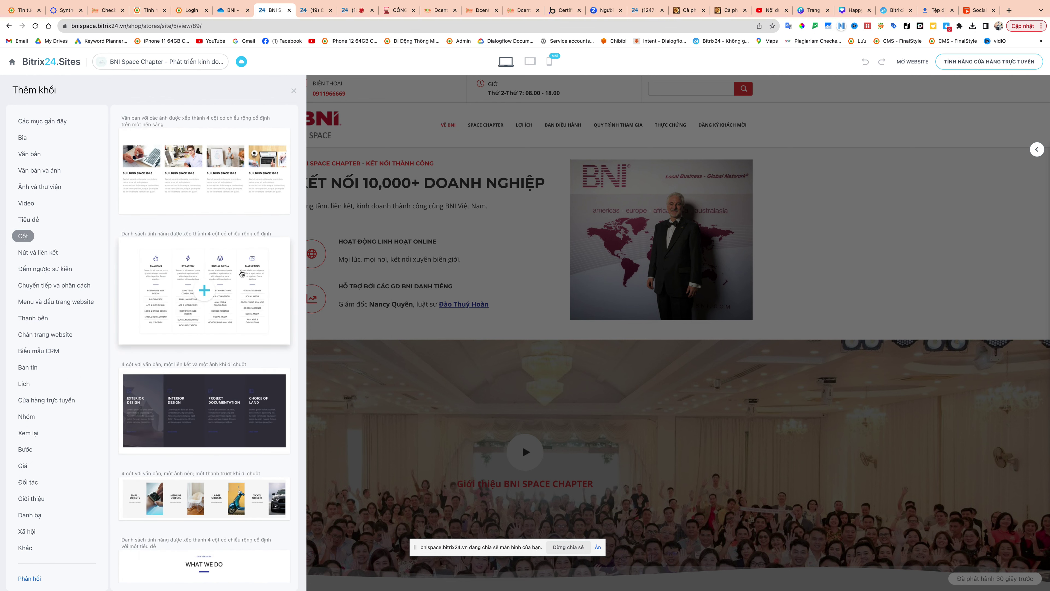
pyautogui.click(51, 269)
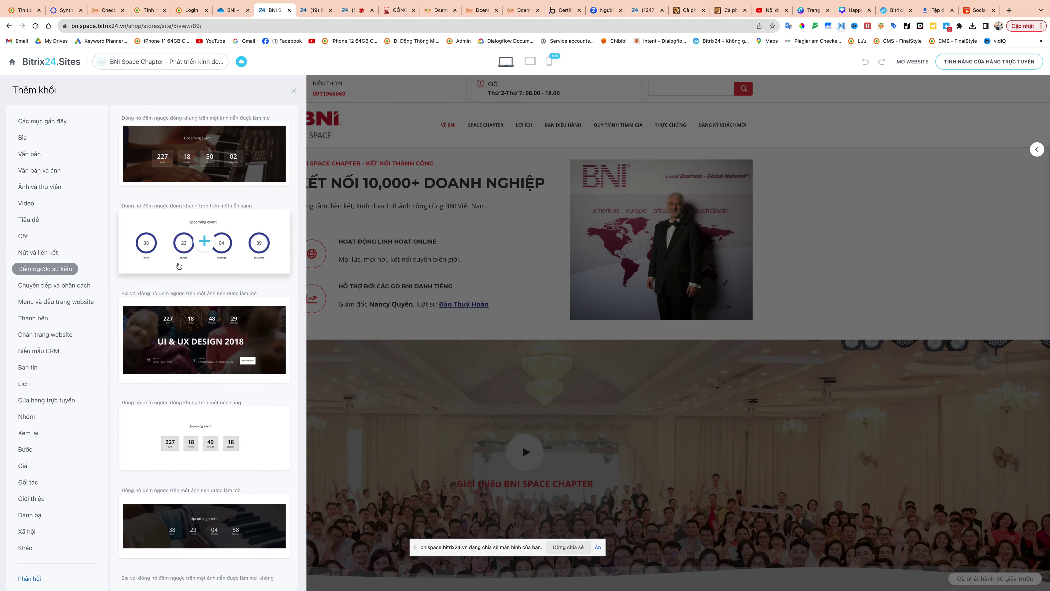
pyautogui.click(53, 285)
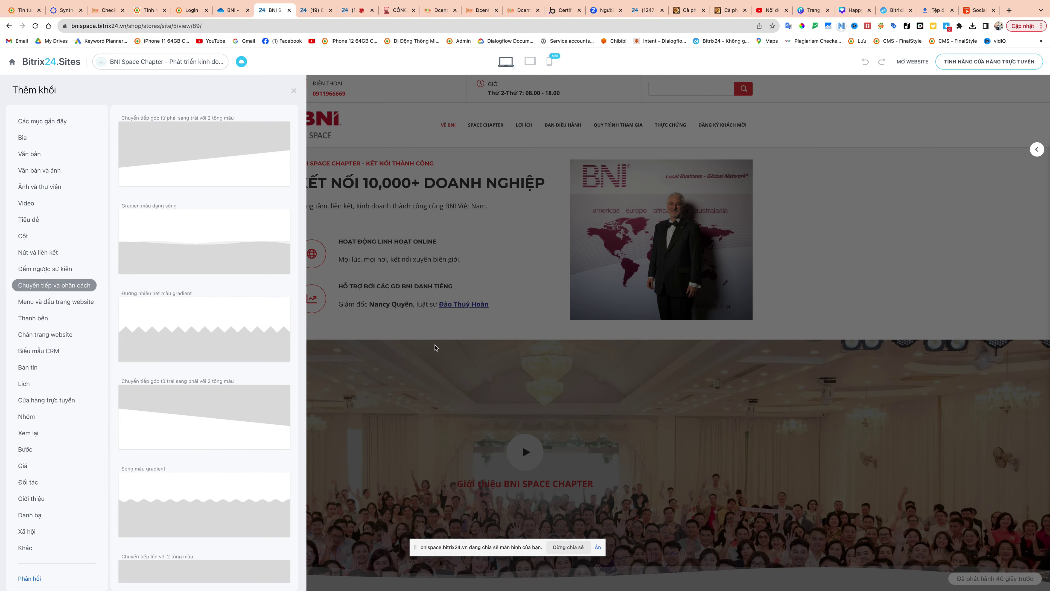
pyautogui.click(379, 344)
# Insert the 'Gradien màu dạng sóng' divider below the hero, then glance at the countdown block's settings
pyautogui.click(531, 340)
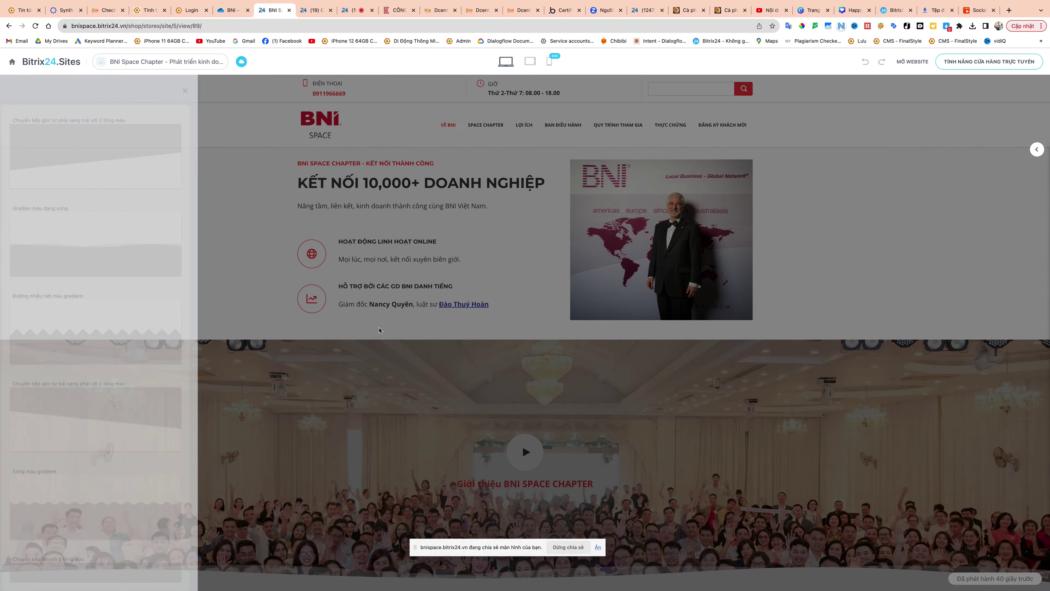
pyautogui.click(199, 269)
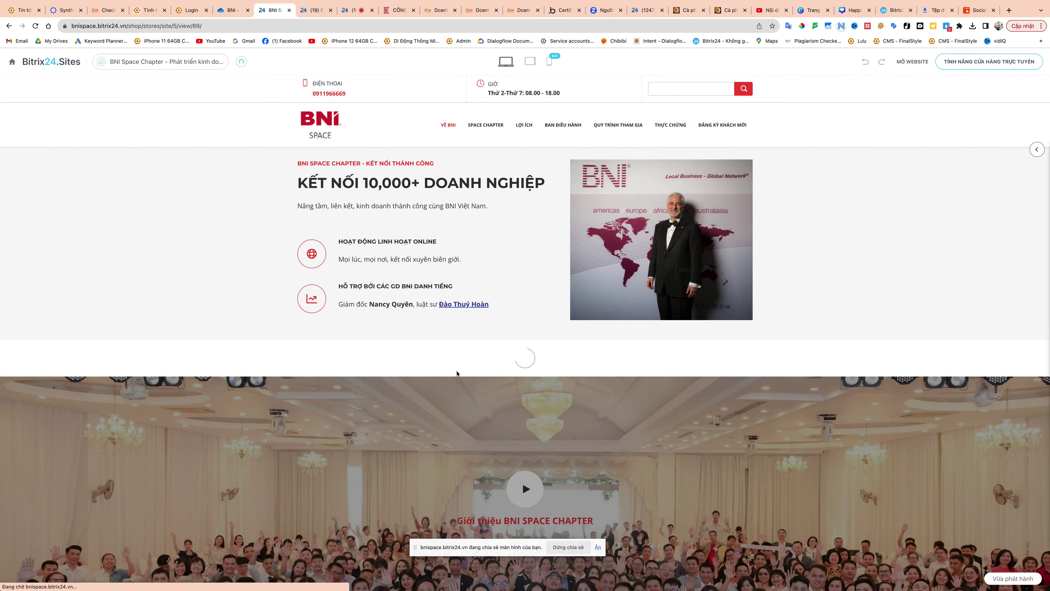
pyautogui.scroll(-20, 455, 379)
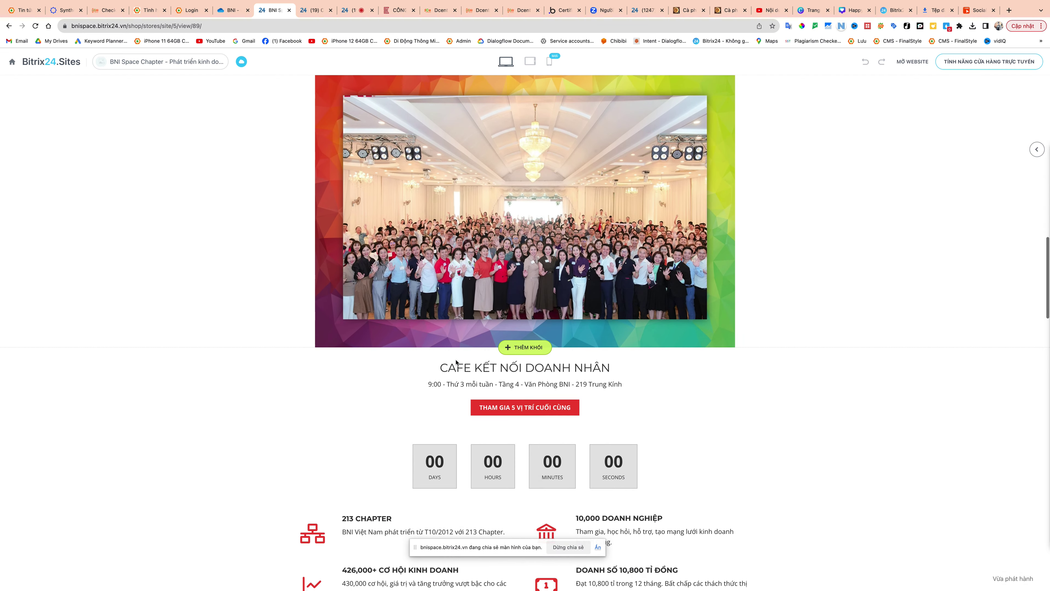
pyautogui.scroll(-4, 456, 363)
pyautogui.moveTo(195, 284)
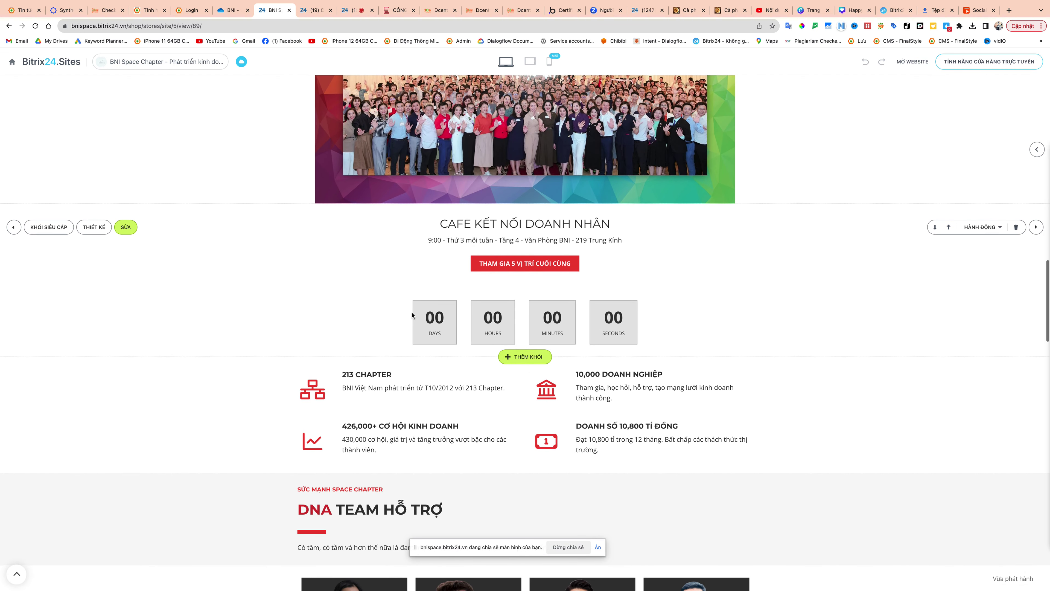
pyautogui.click(126, 227)
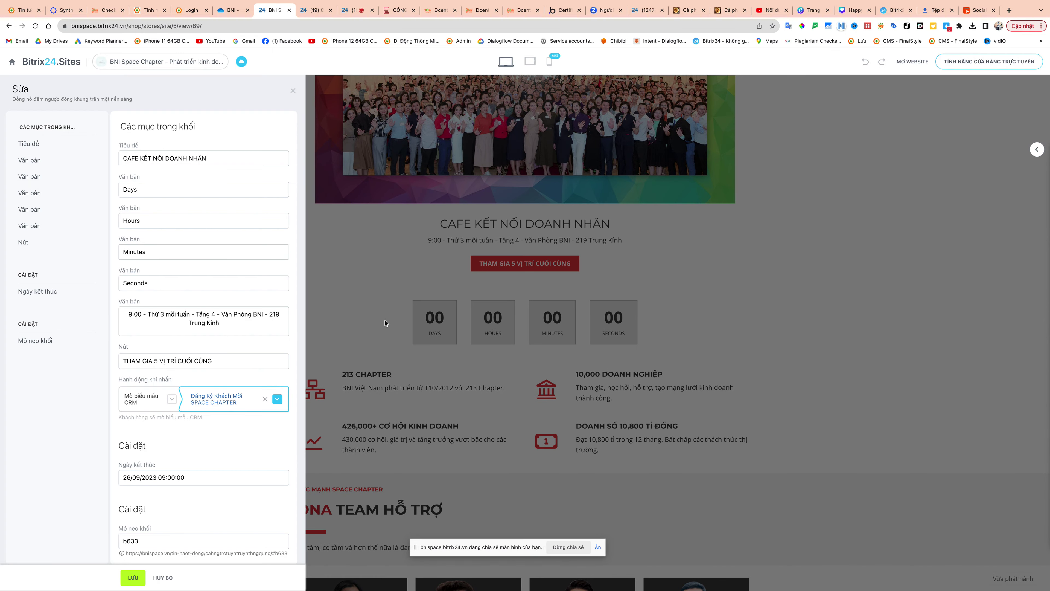
pyautogui.click(389, 323)
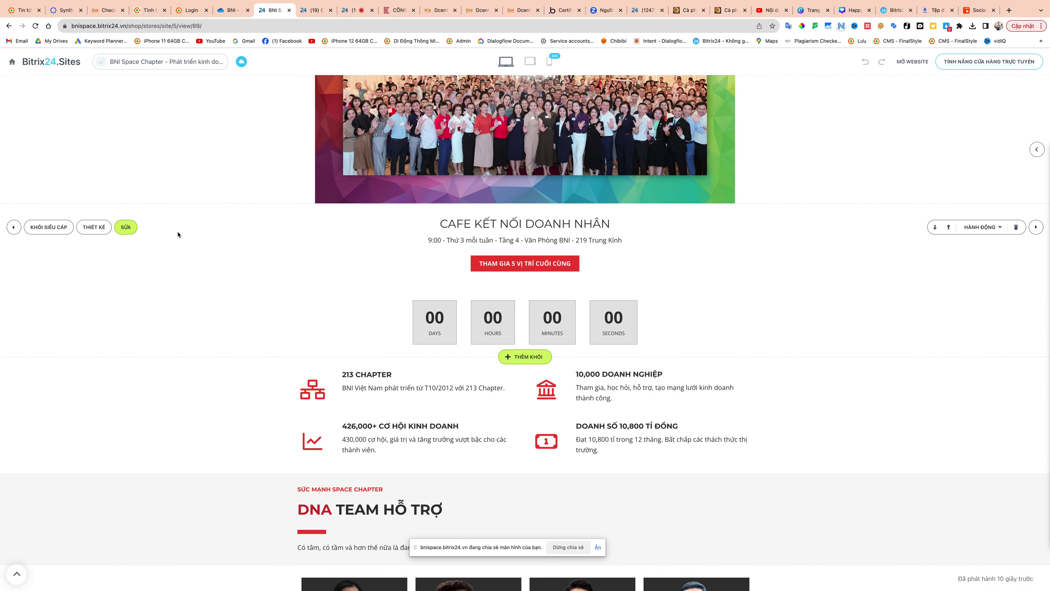
pyautogui.click(46, 229)
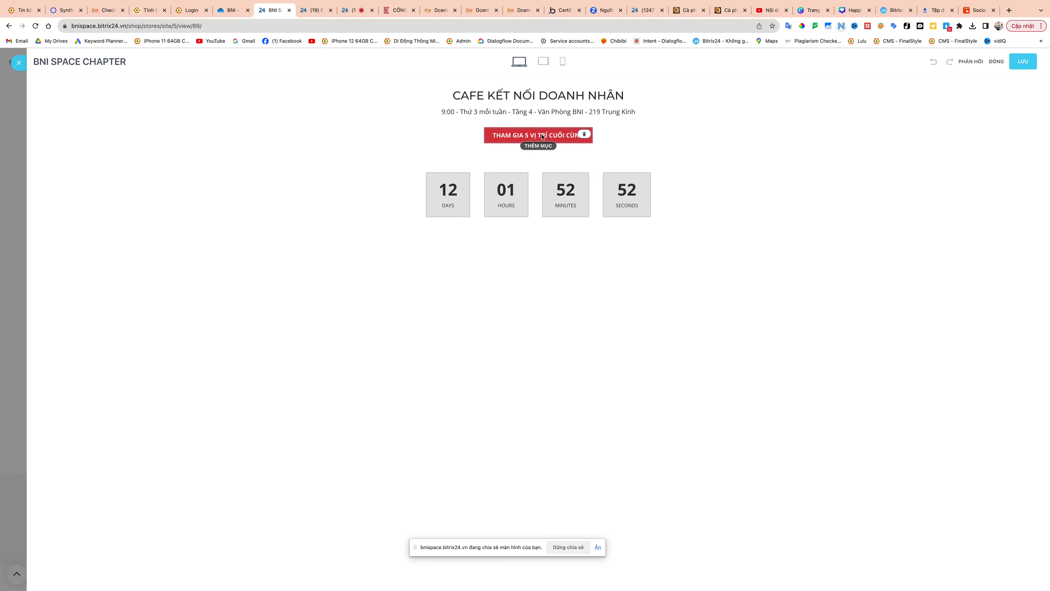
pyautogui.click(534, 146)
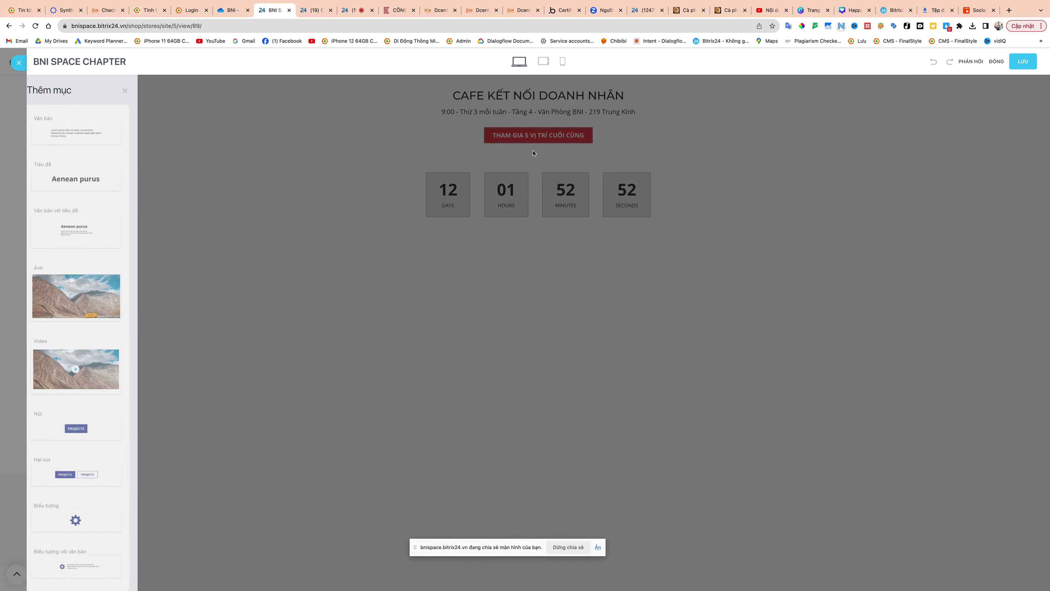
pyautogui.scroll(2, 89, 248)
pyautogui.scroll(-2, 89, 249)
pyautogui.scroll(2, 82, 207)
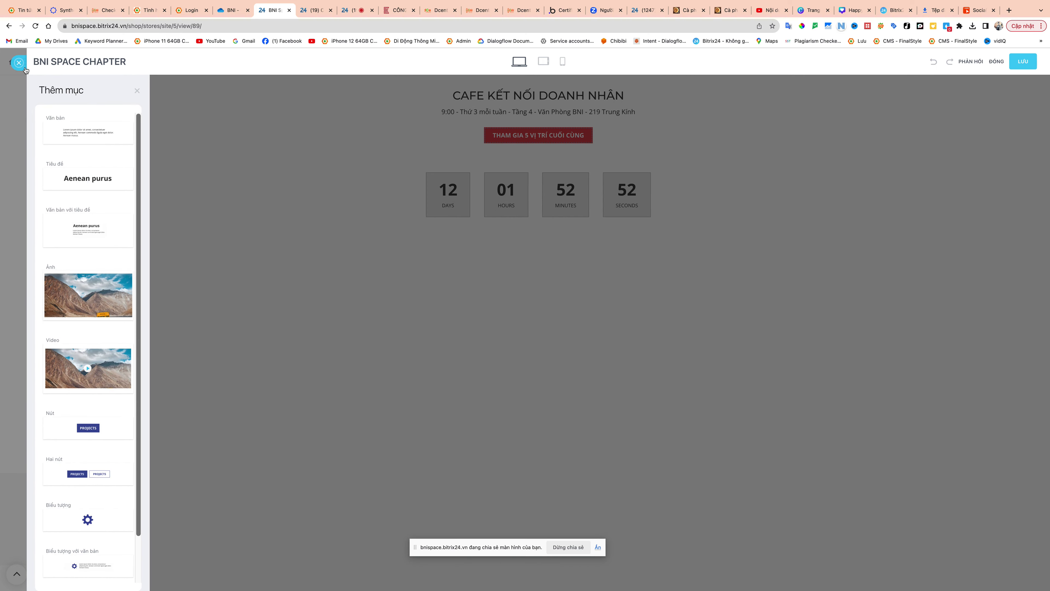
pyautogui.click(19, 62)
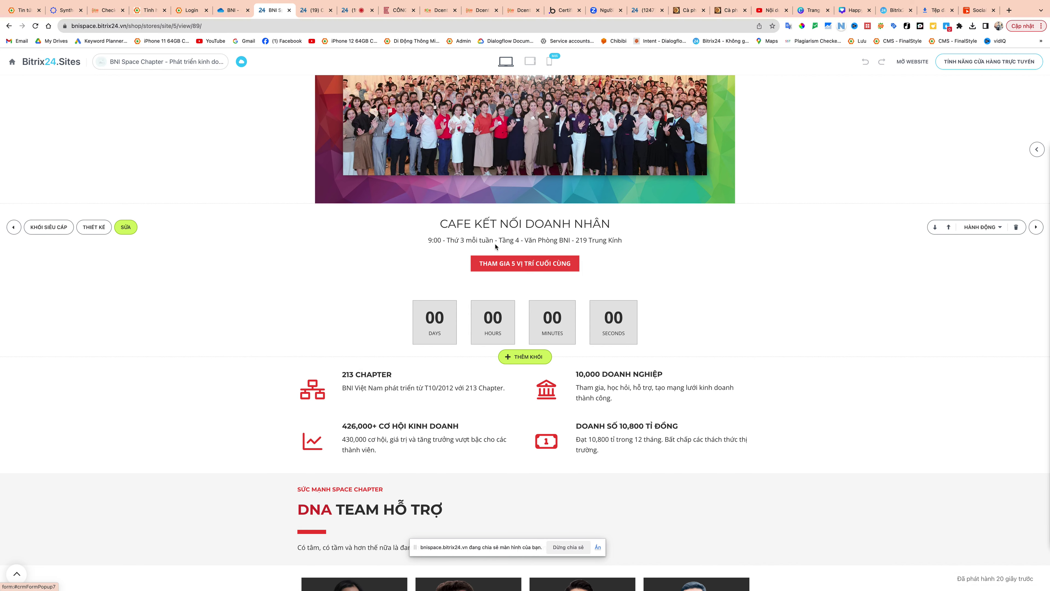
pyautogui.click(93, 229)
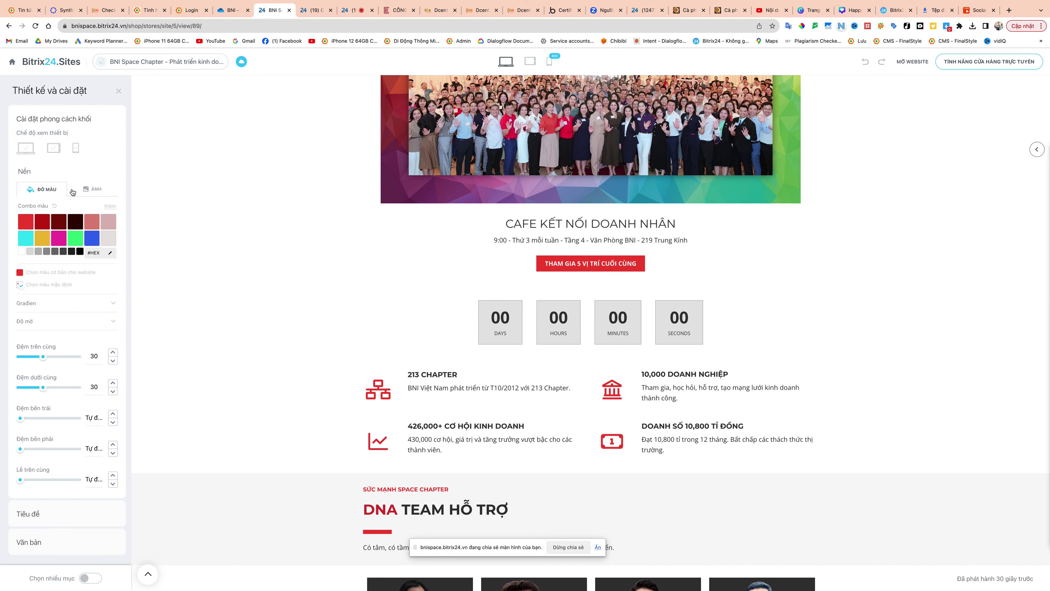
pyautogui.scroll(-4, 88, 254)
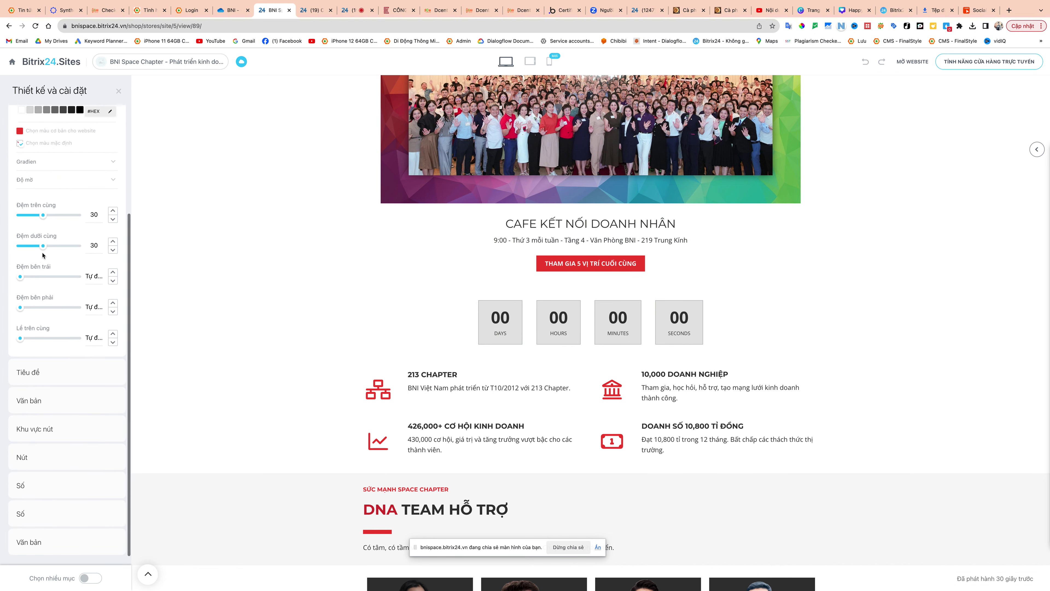
pyautogui.click(36, 373)
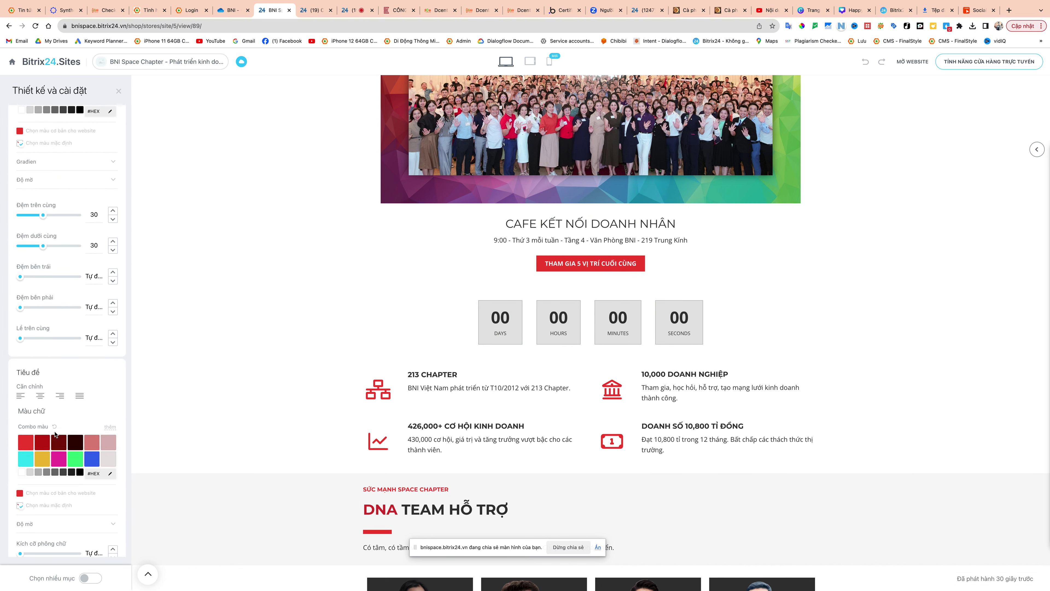
pyautogui.scroll(-8, 55, 434)
pyautogui.scroll(-10, 55, 434)
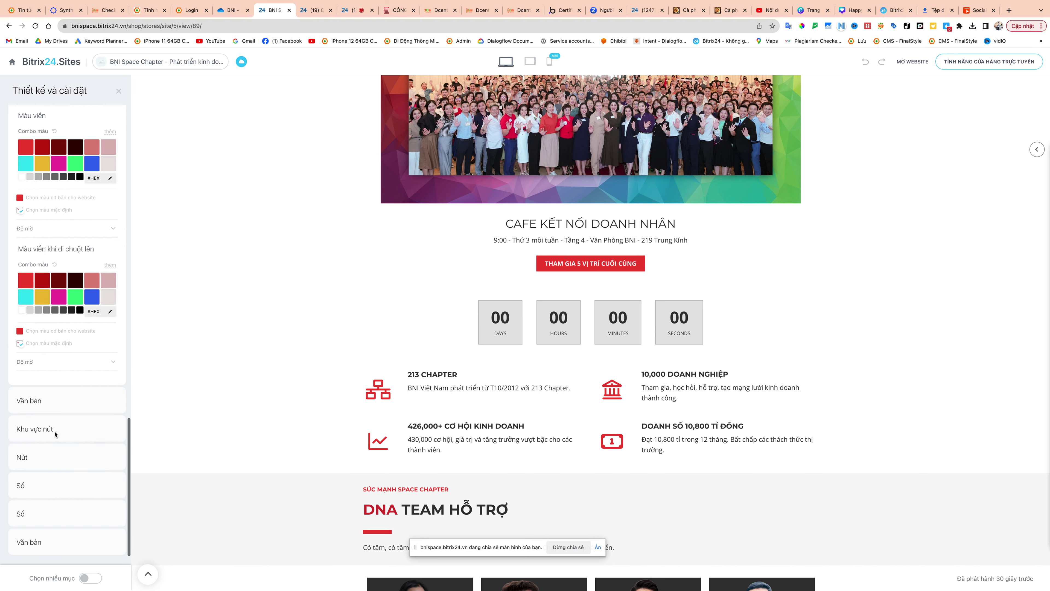
pyautogui.click(39, 430)
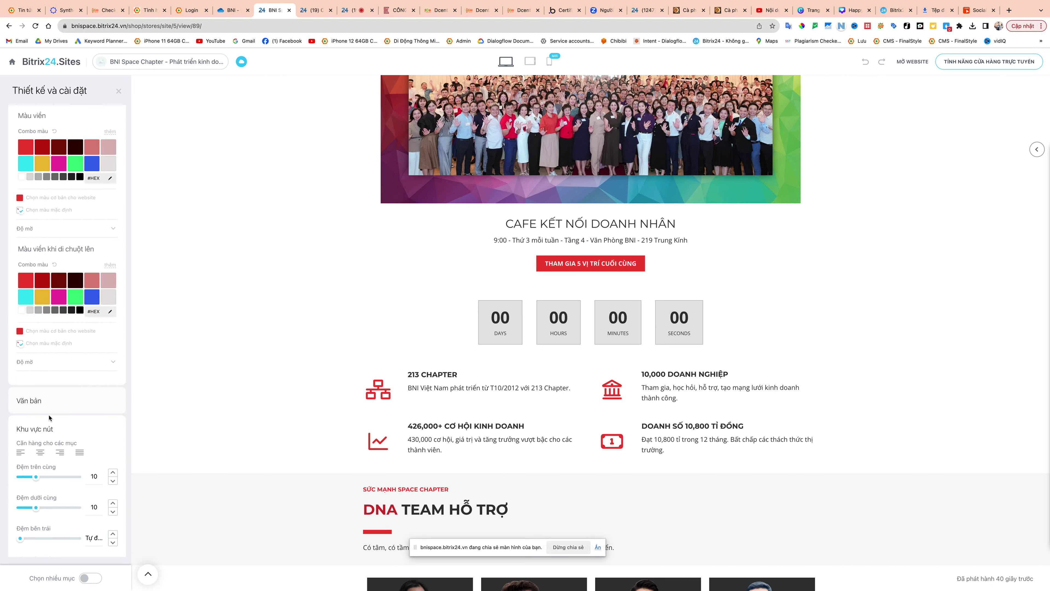
pyautogui.scroll(15, 49, 417)
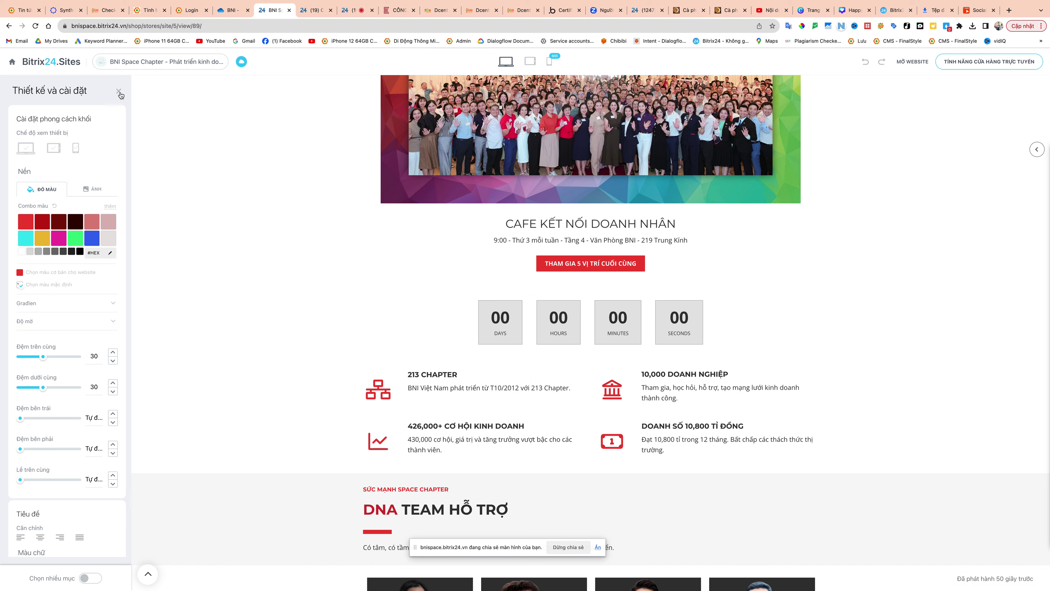
pyautogui.click(119, 93)
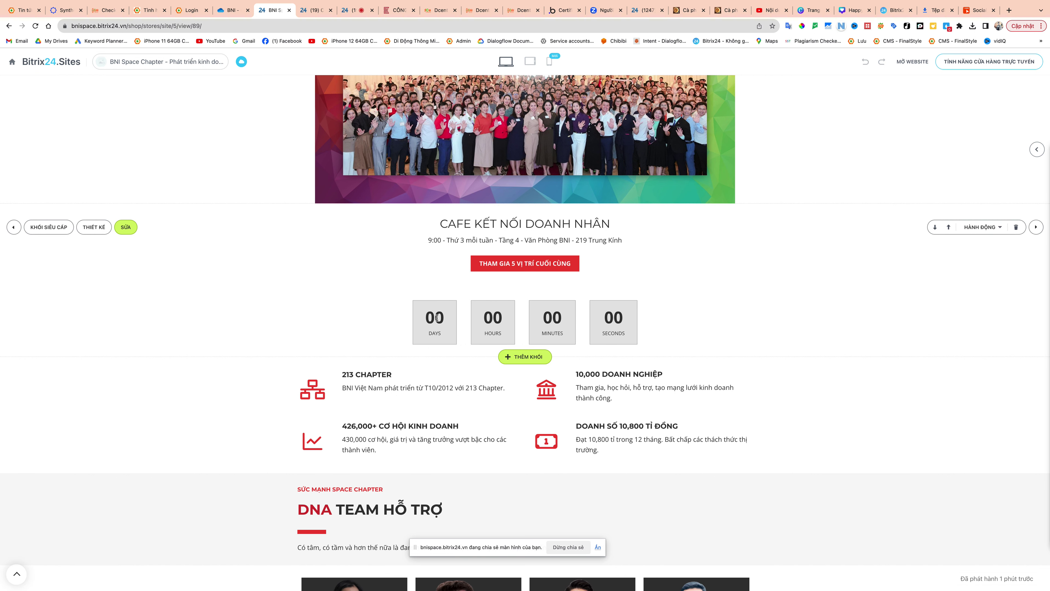
# Set the countdown block's Ngày kết thúc to 10/10/2023 in the date picker and save
pyautogui.click(126, 227)
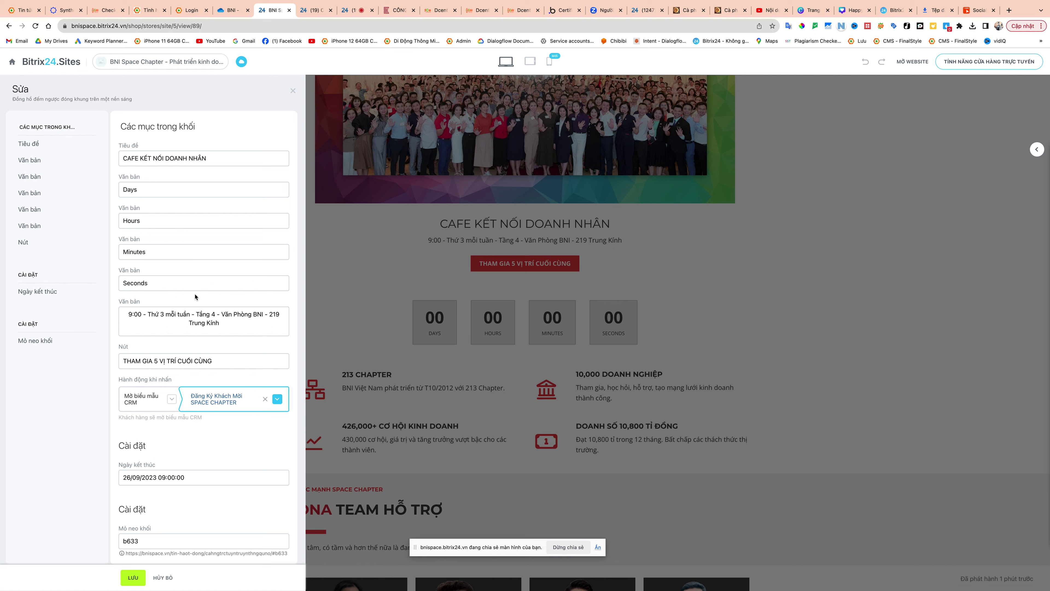
pyautogui.scroll(-1, 174, 289)
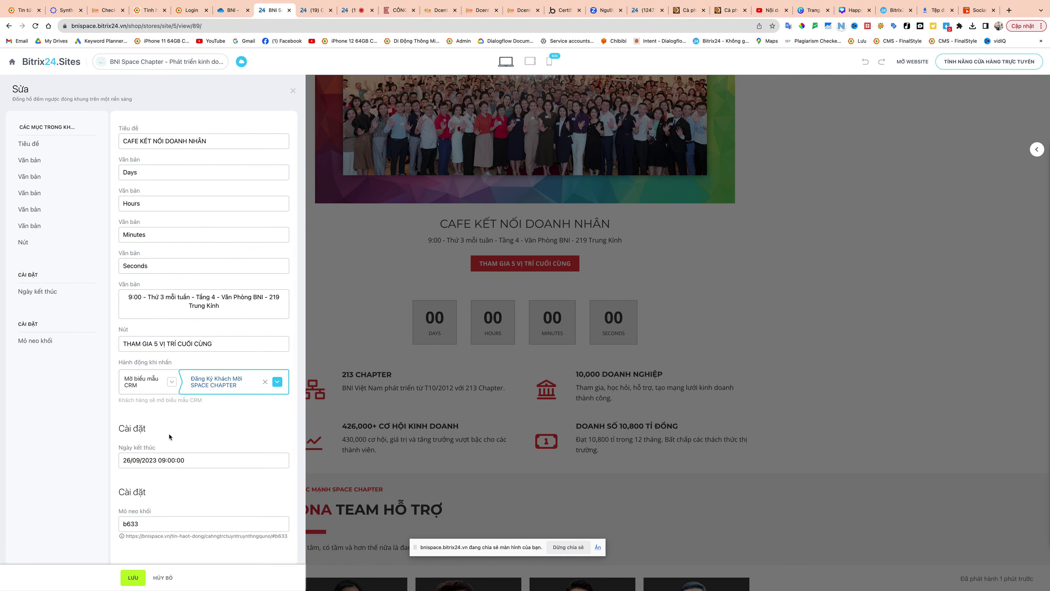
pyautogui.click(143, 460)
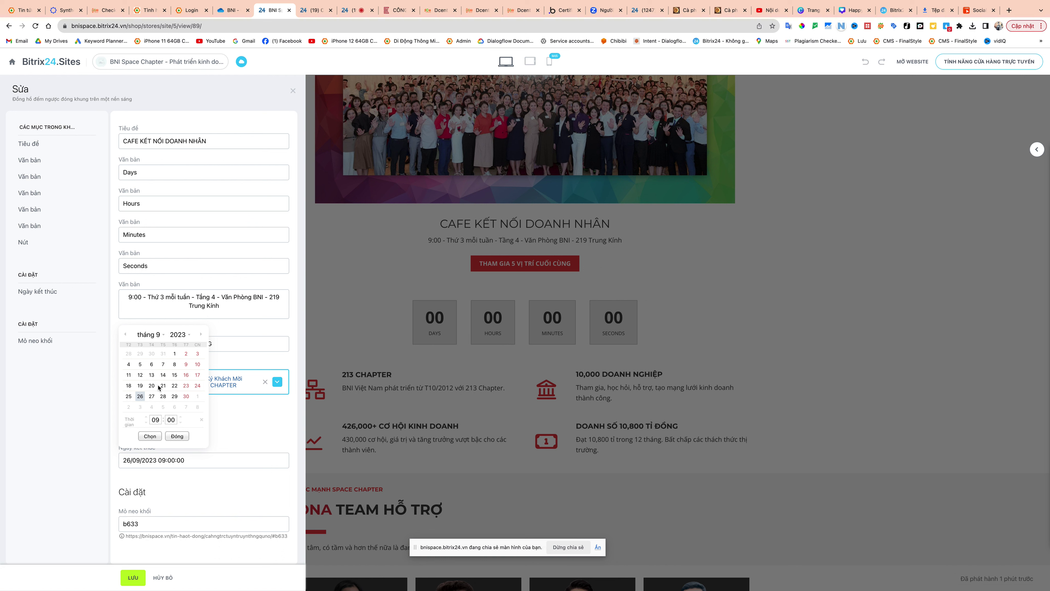
pyautogui.click(147, 334)
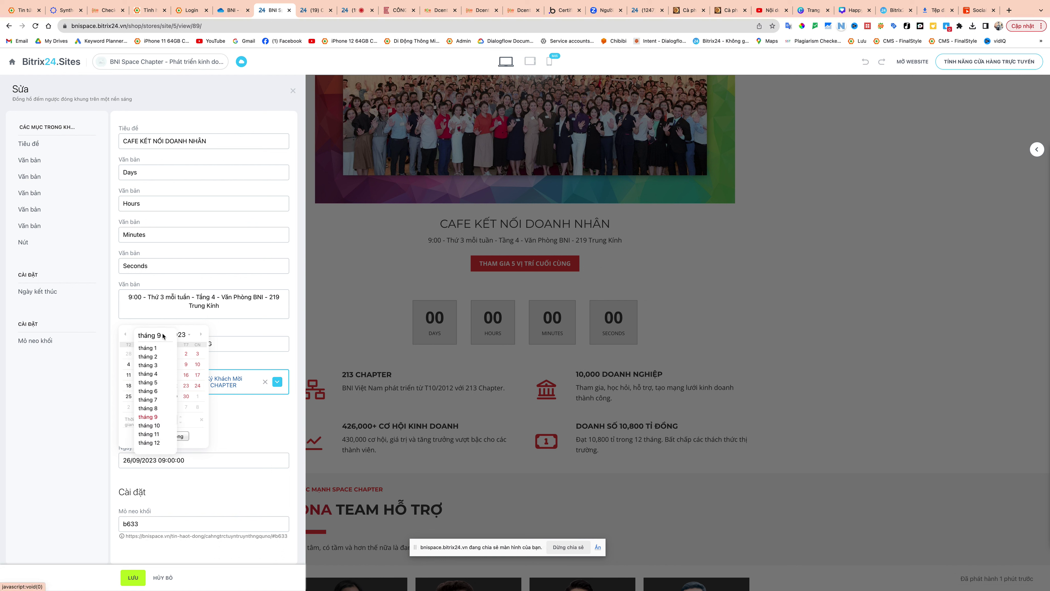
pyautogui.click(151, 425)
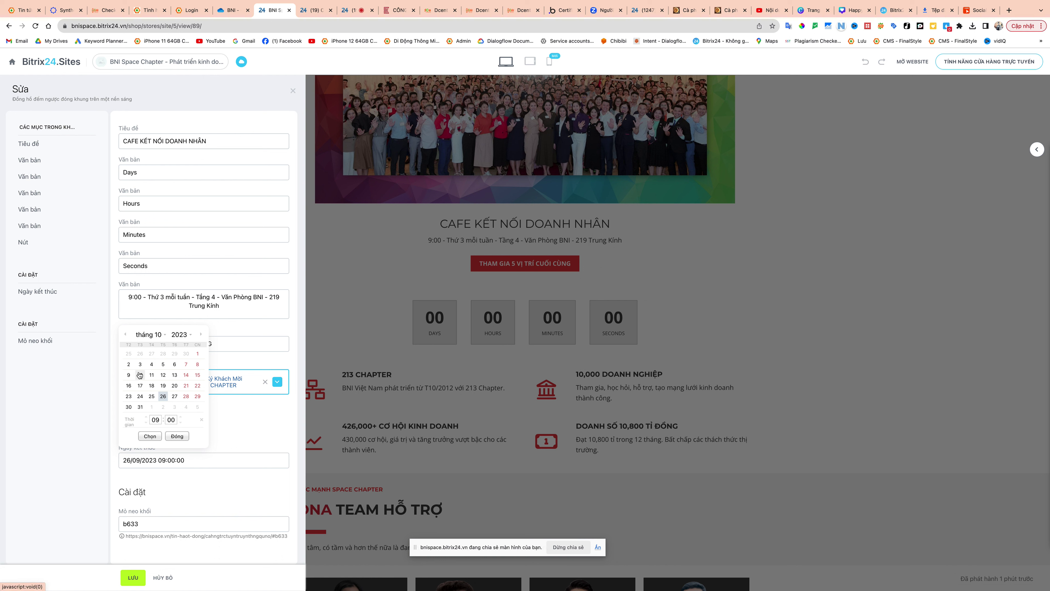
pyautogui.click(139, 374)
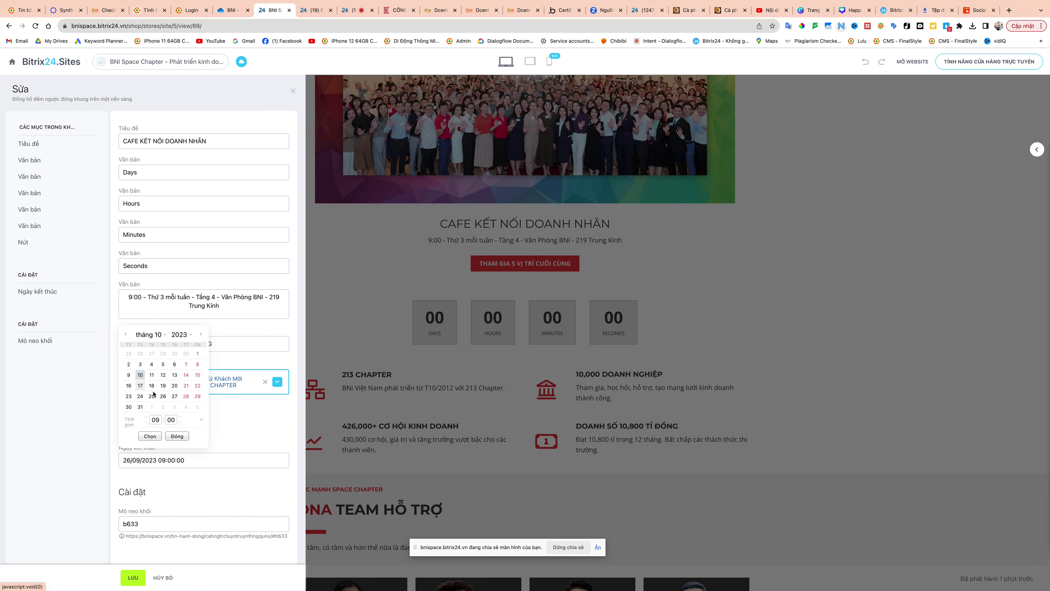
pyautogui.click(150, 436)
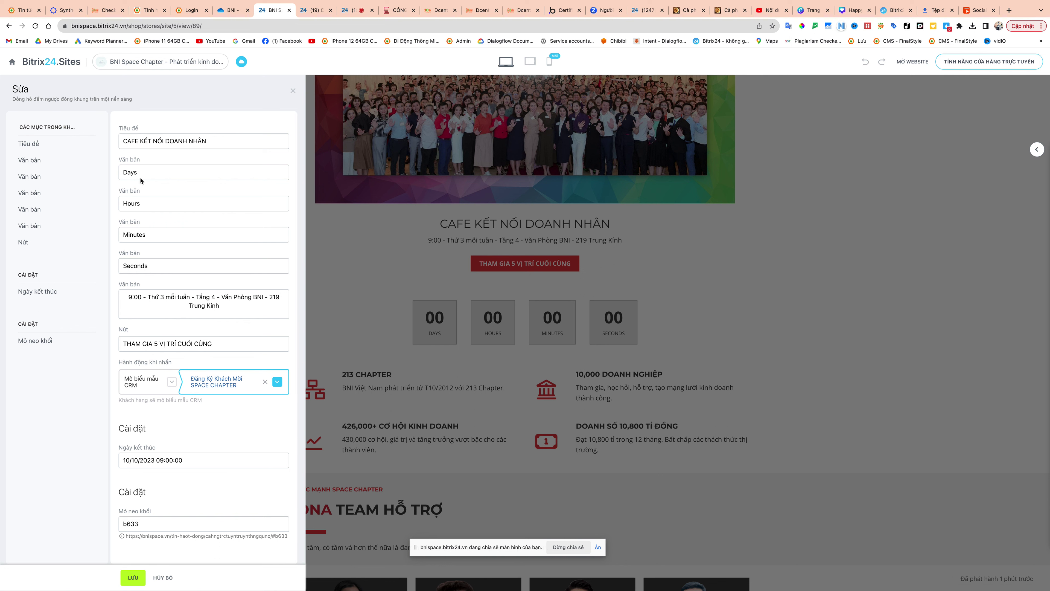
pyautogui.click(133, 577)
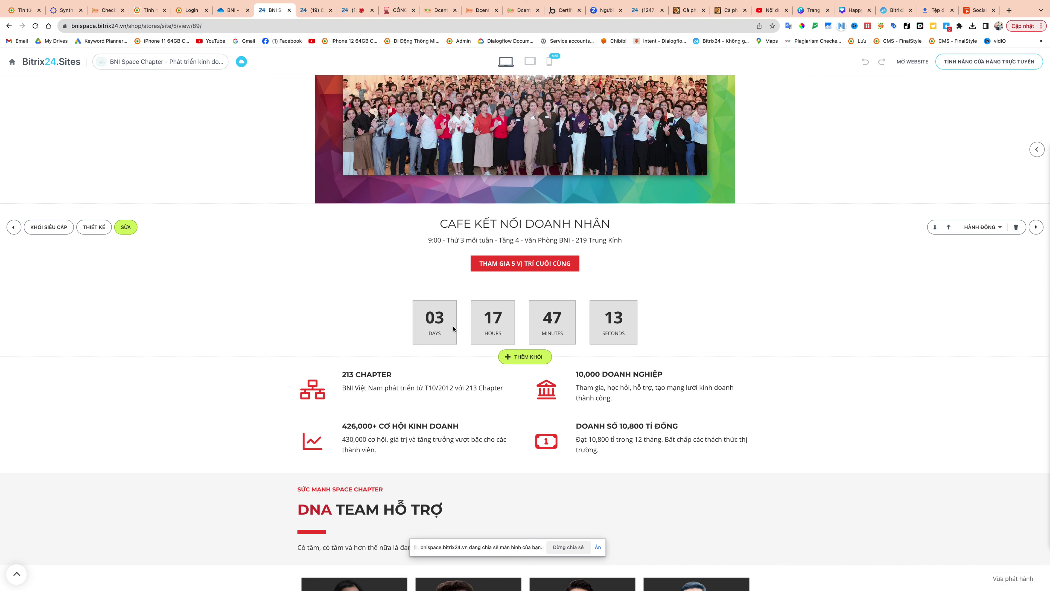
# Scroll through the BNI page in the editor and back up to the '7 VẤN ĐỀ DOANH NGHIỆP' section
pyautogui.scroll(-12, 466, 323)
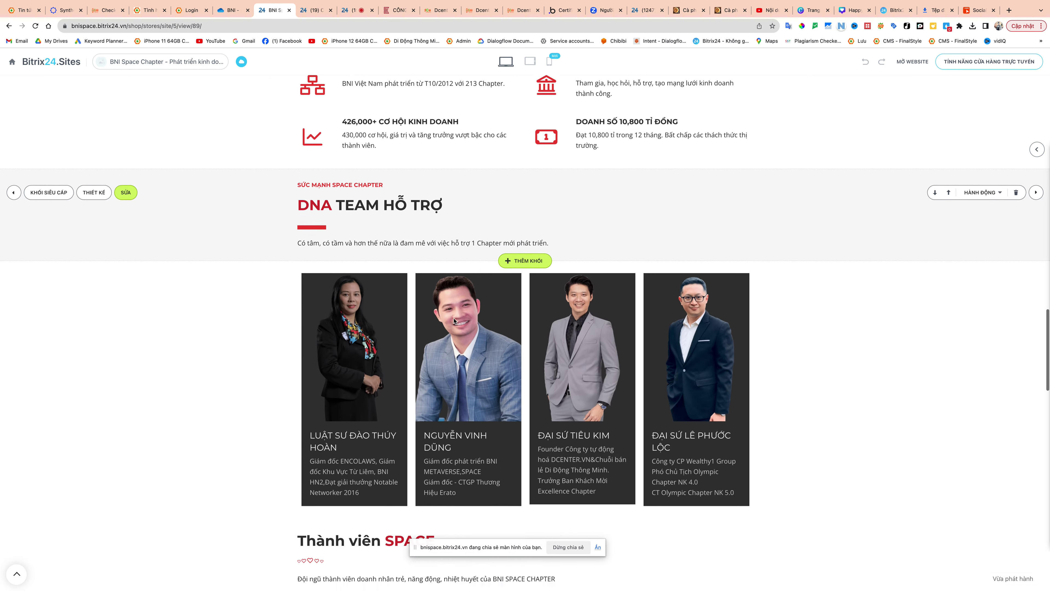
pyautogui.scroll(-6, 453, 320)
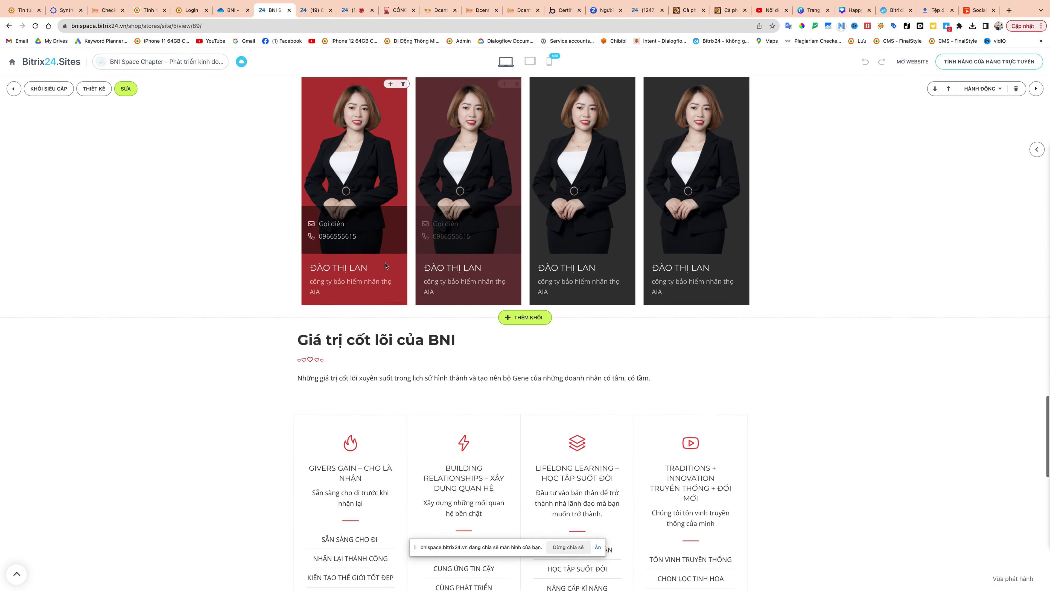
pyautogui.scroll(4, 574, 288)
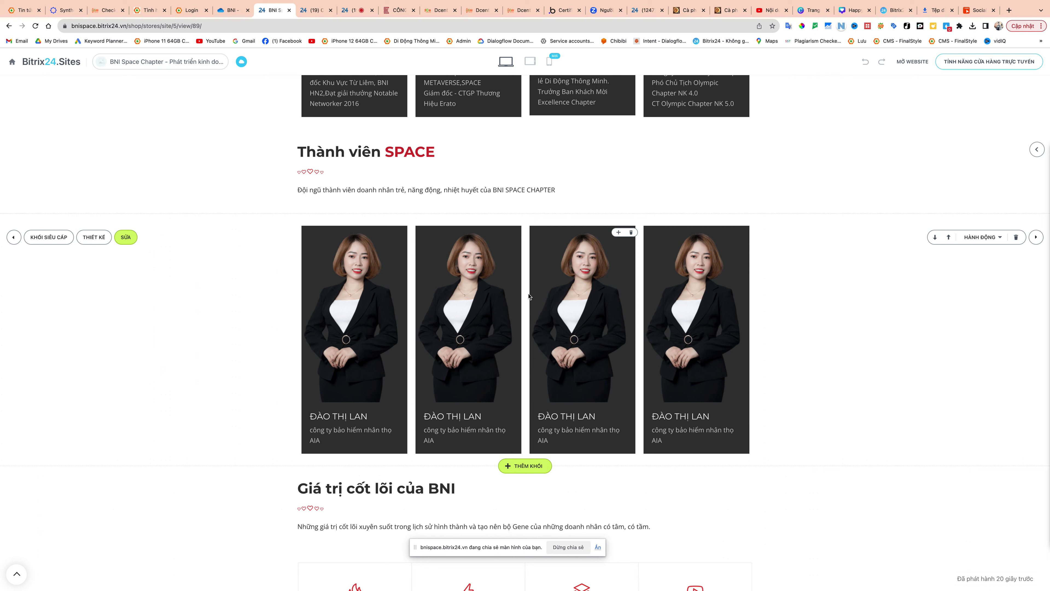
pyautogui.scroll(-2, 429, 207)
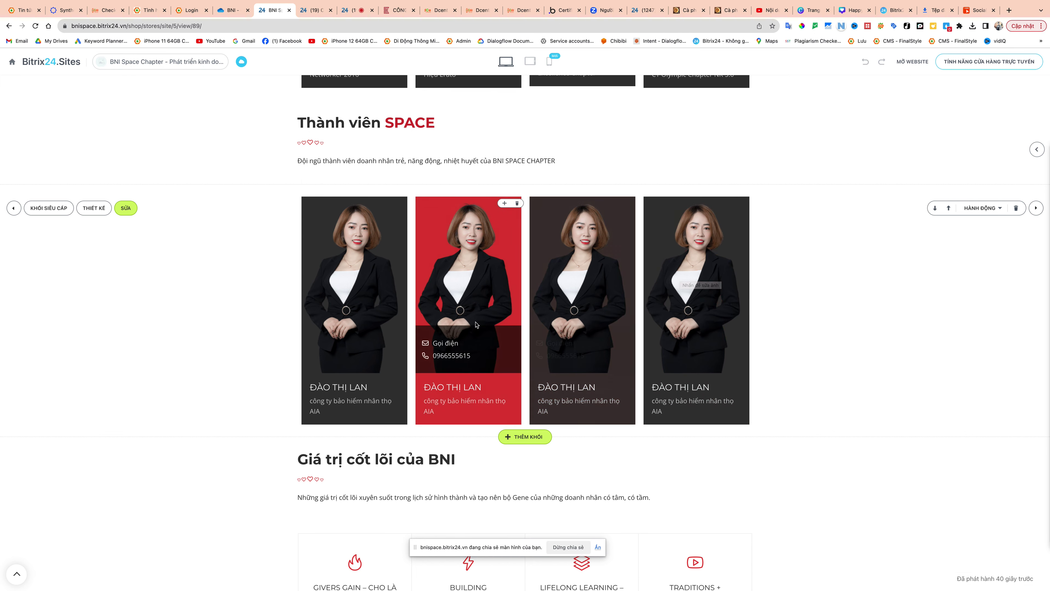
pyautogui.scroll(-2, 476, 325)
pyautogui.scroll(-5, 476, 325)
pyautogui.scroll(4, 467, 269)
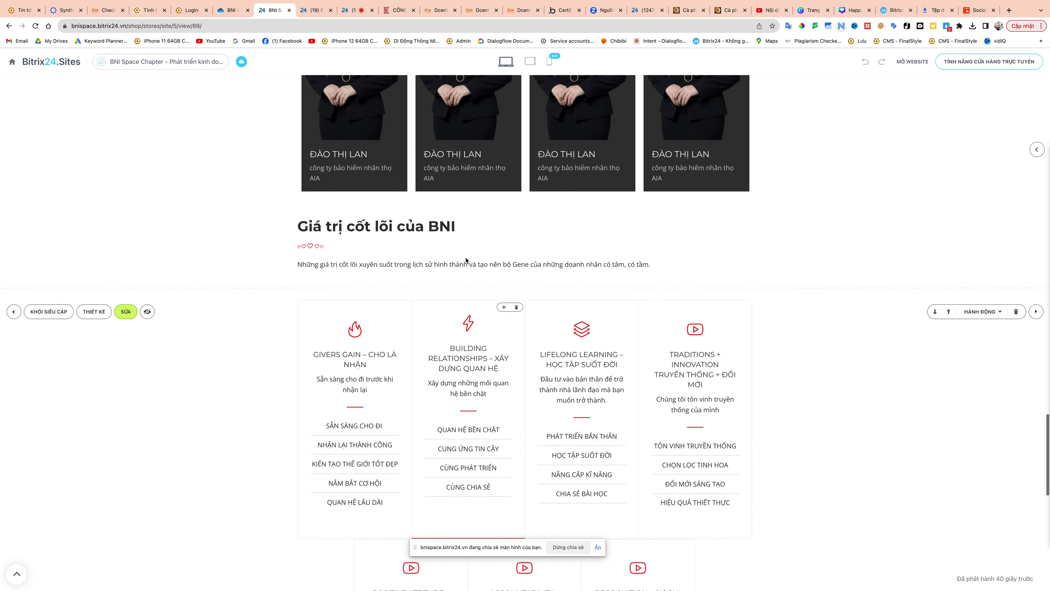
pyautogui.scroll(20, 466, 259)
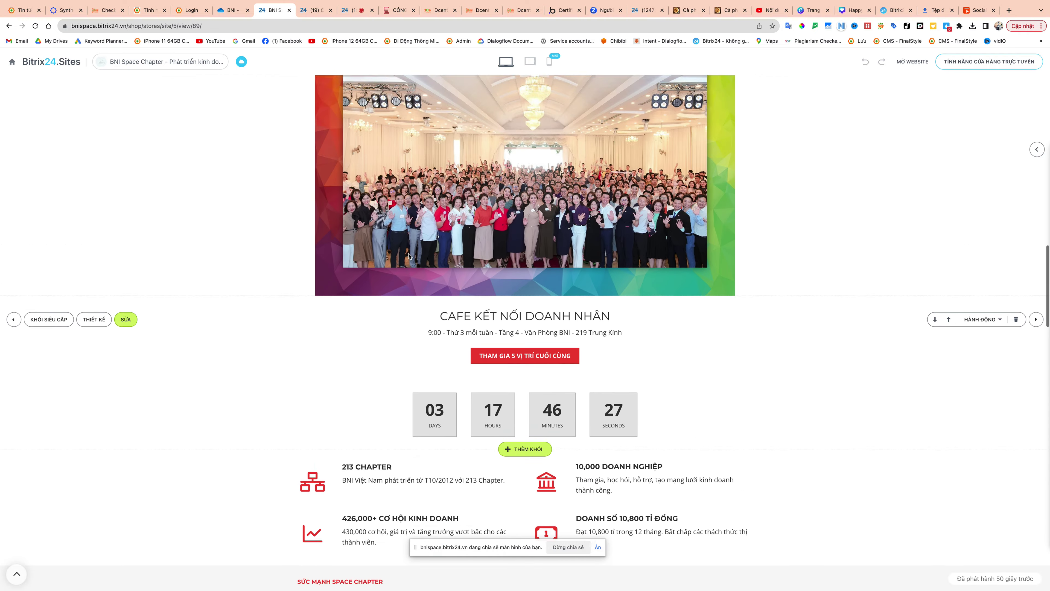
pyautogui.scroll(8, 409, 256)
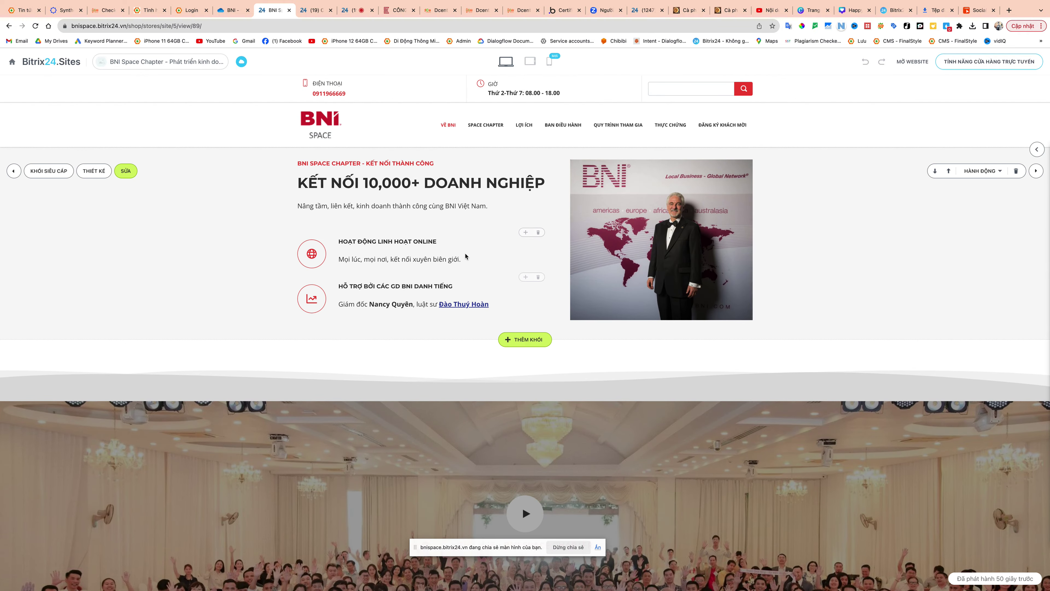
pyautogui.scroll(-20, 430, 293)
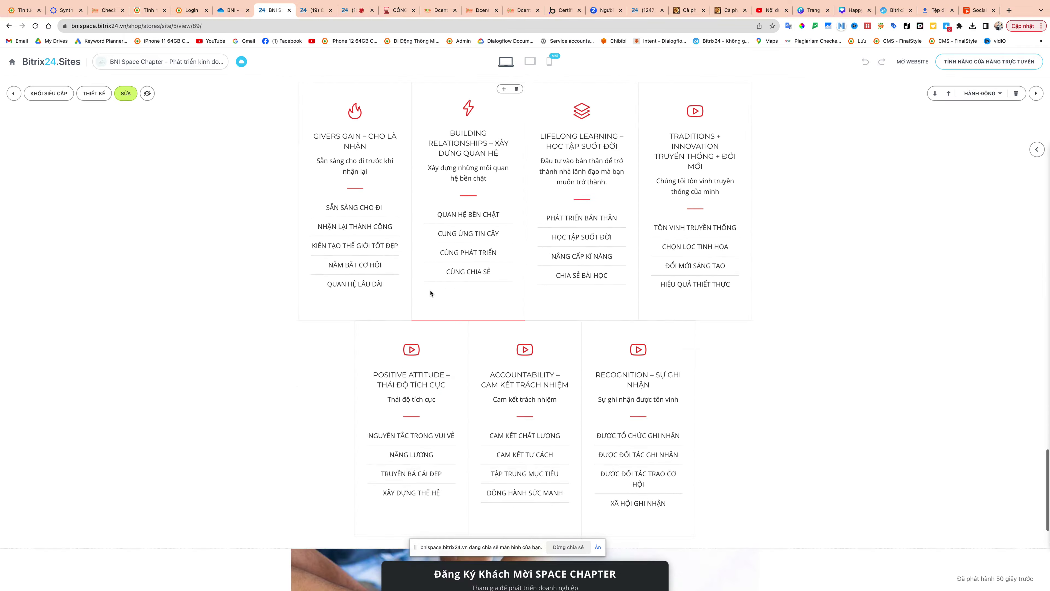
pyautogui.scroll(12, 431, 292)
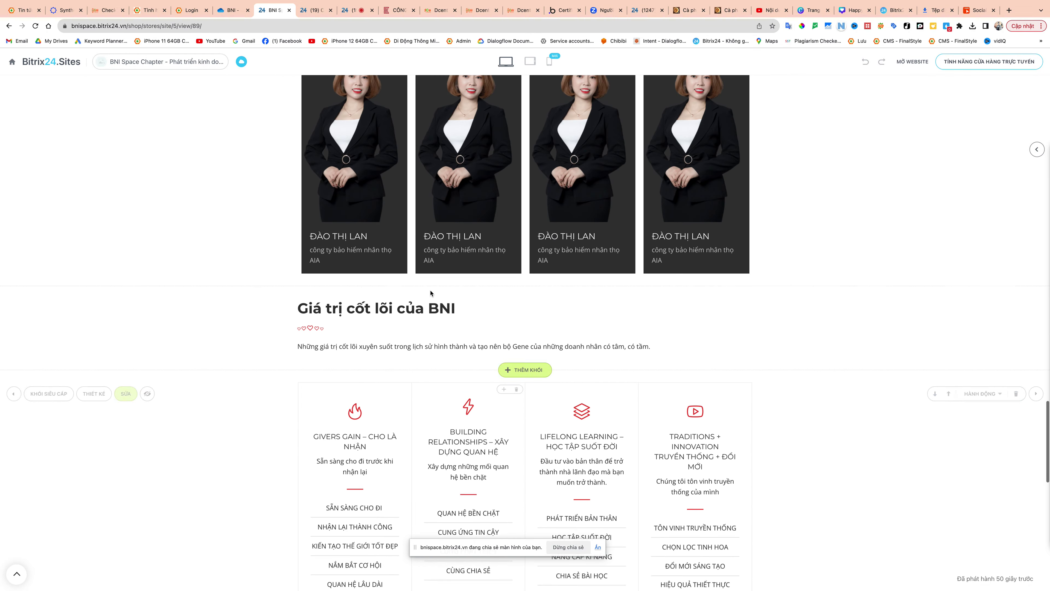
pyautogui.scroll(10, 430, 292)
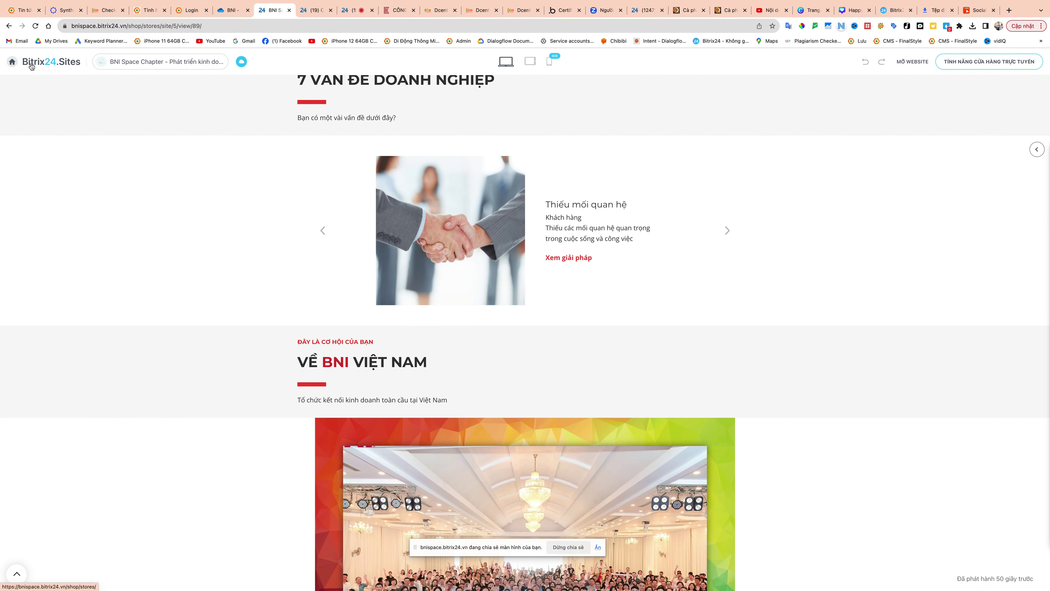
# Move the product-promotion block with the KẾT NỐI KINH DOANH button up one place
pyautogui.click(1024, 67)
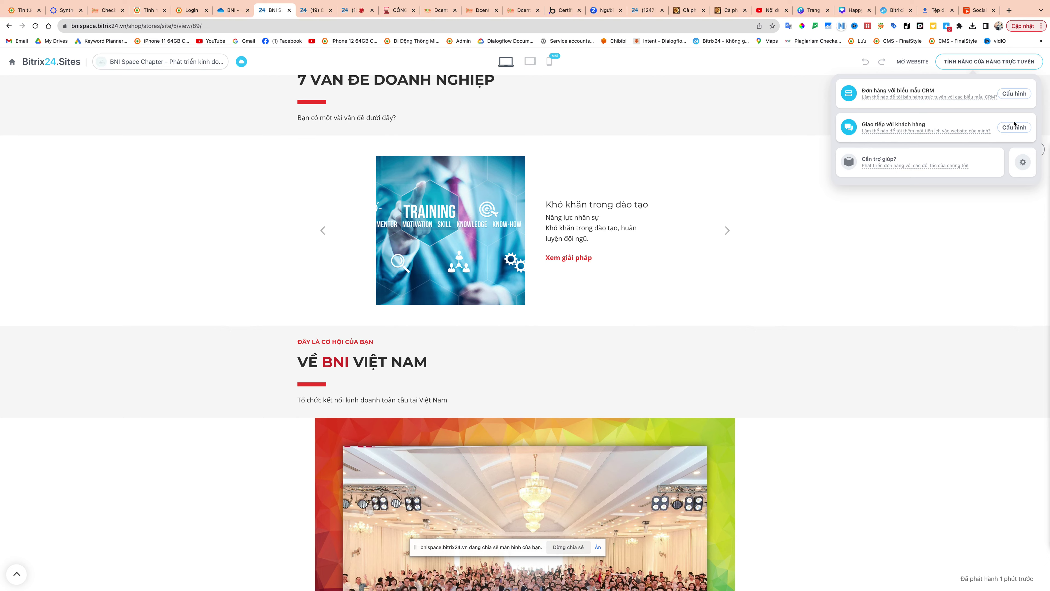
pyautogui.scroll(-20, 797, 331)
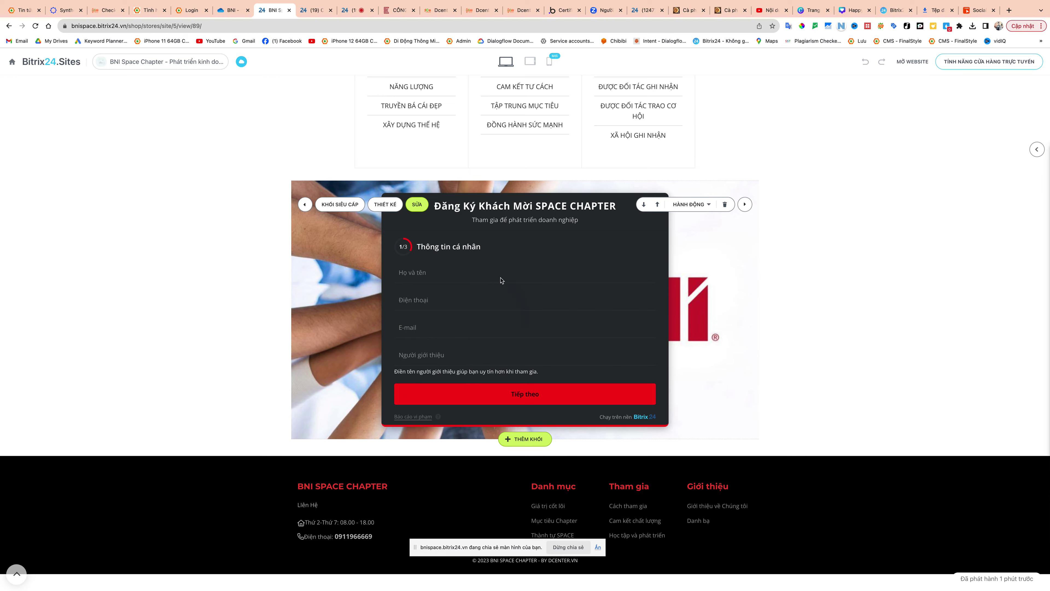
pyautogui.scroll(20, 457, 260)
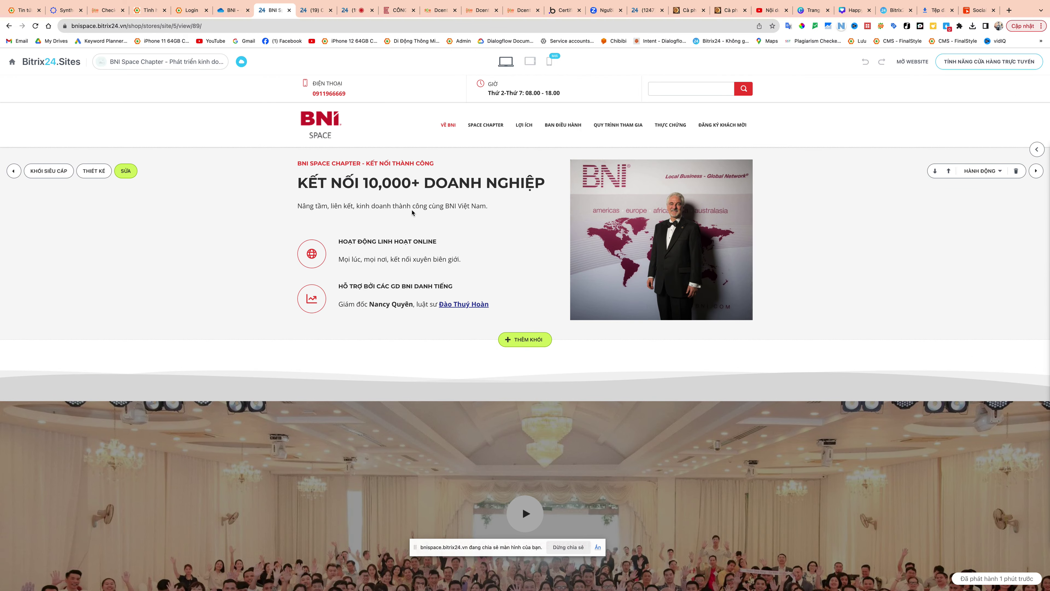
pyautogui.scroll(-7, 460, 285)
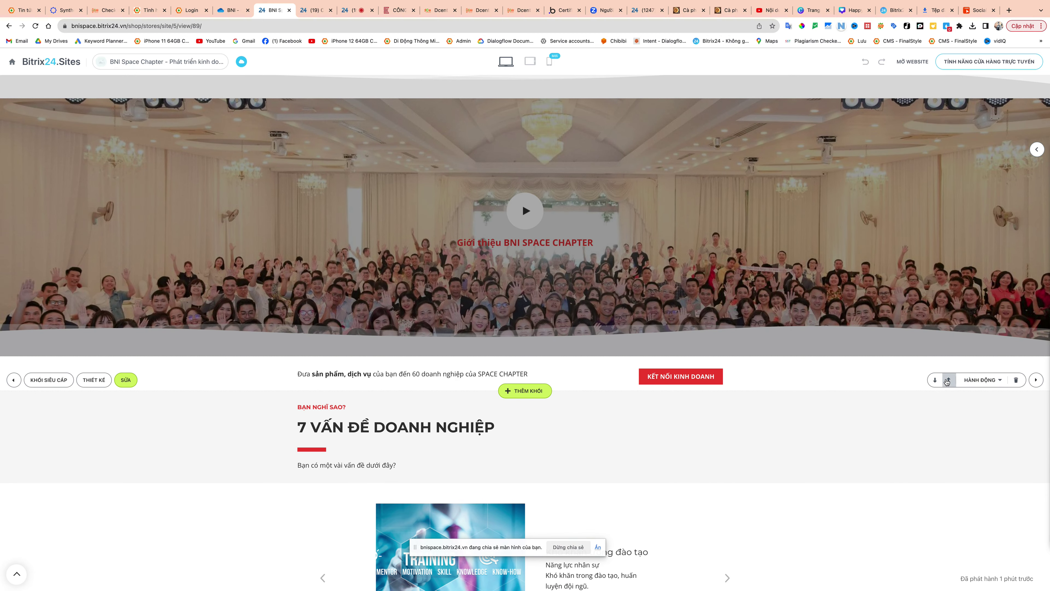
pyautogui.click(949, 380)
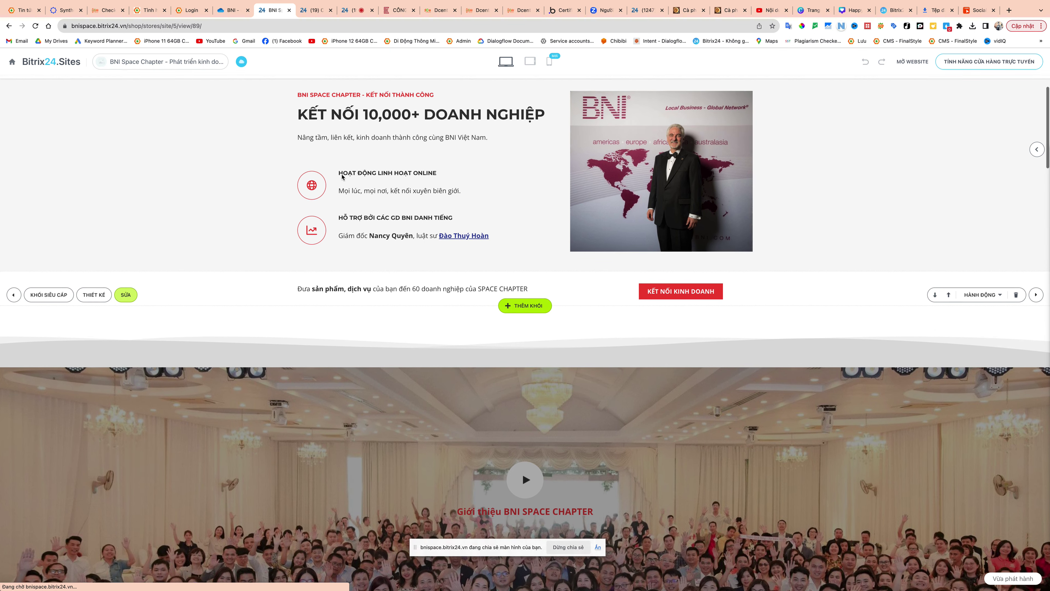
# Review the KẾT NỐI KINH DOANH button's link settings and close them unchanged
pyautogui.scroll(2, 536, 292)
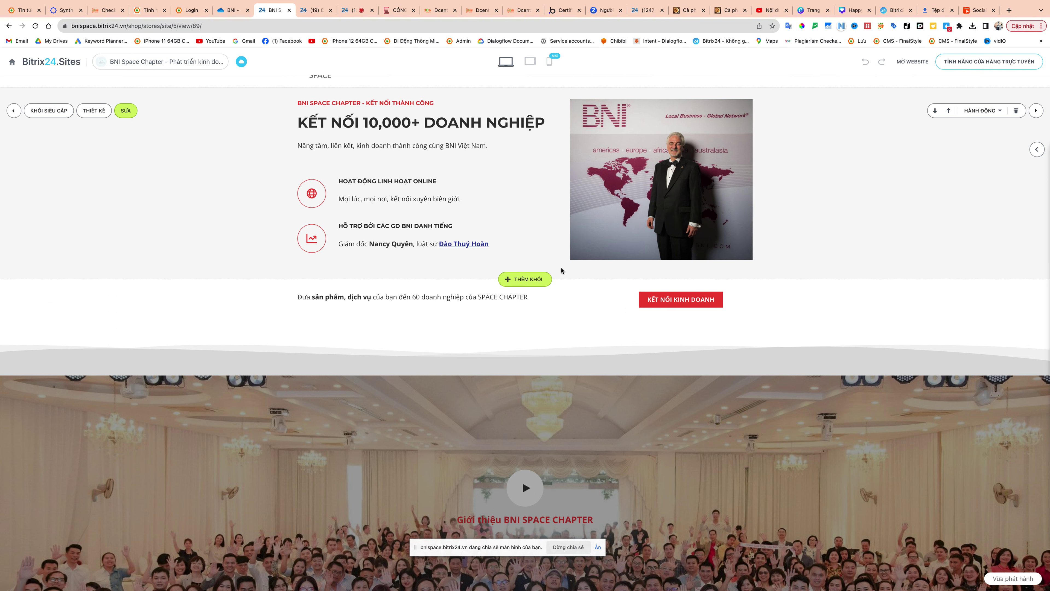
pyautogui.click(680, 299)
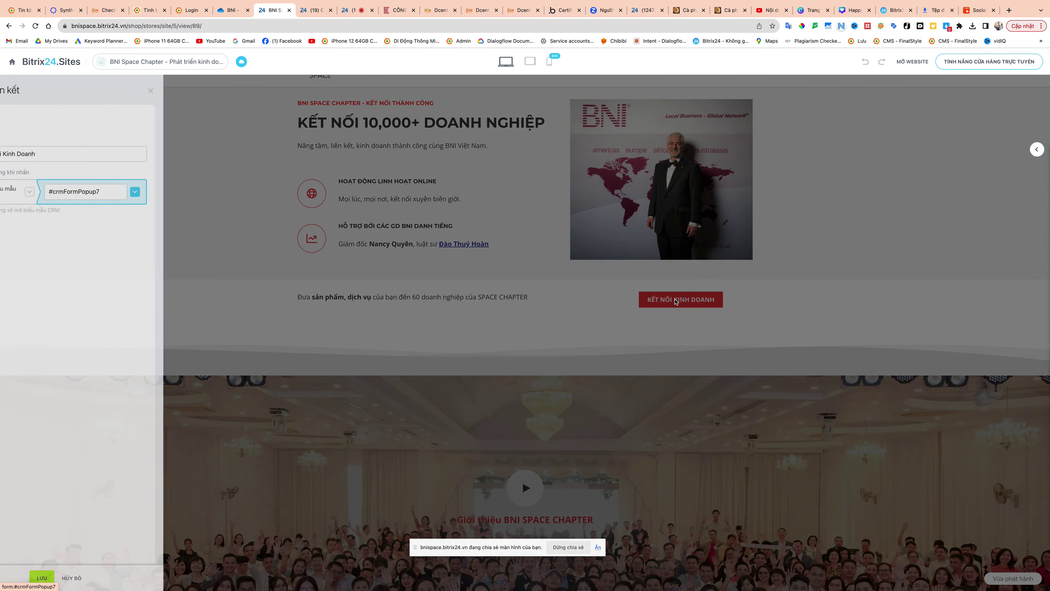
pyautogui.click(72, 193)
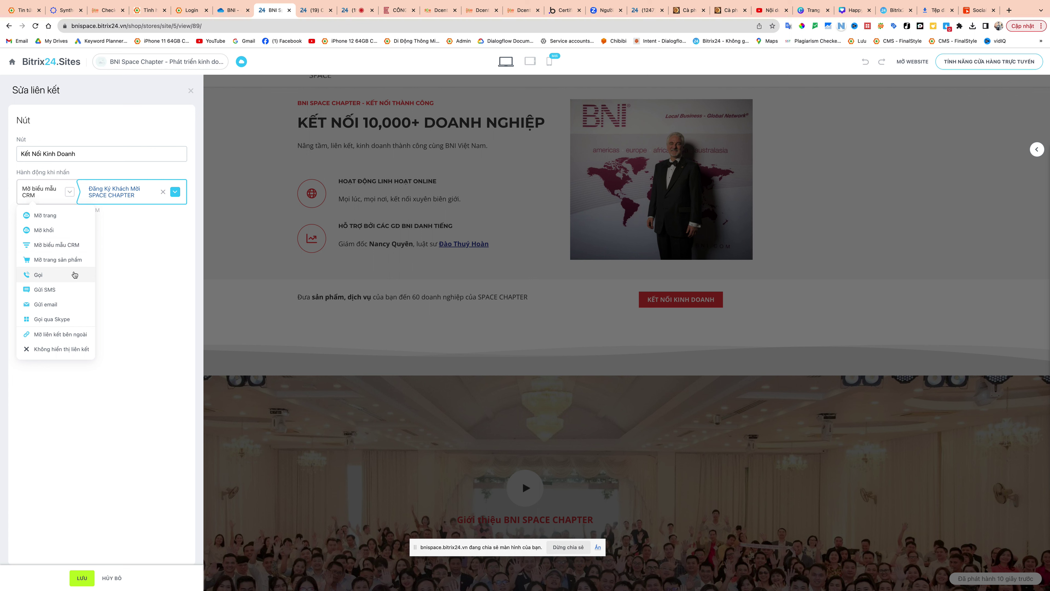
pyautogui.click(123, 336)
pyautogui.click(190, 94)
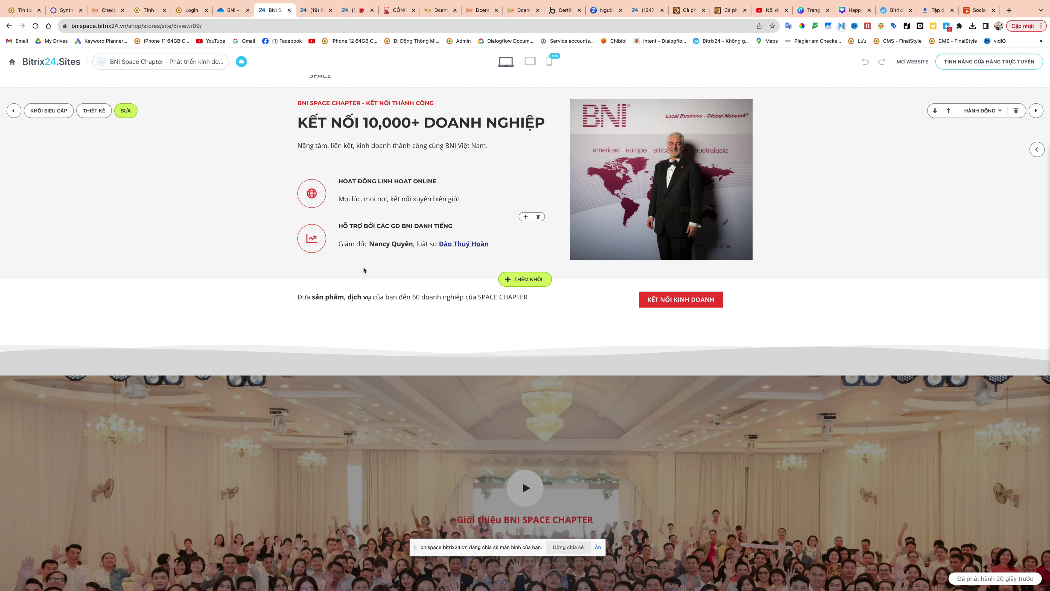
# Scroll over the edited BNI page and reload the site editor with Cmd+R
pyautogui.scroll(3, 364, 269)
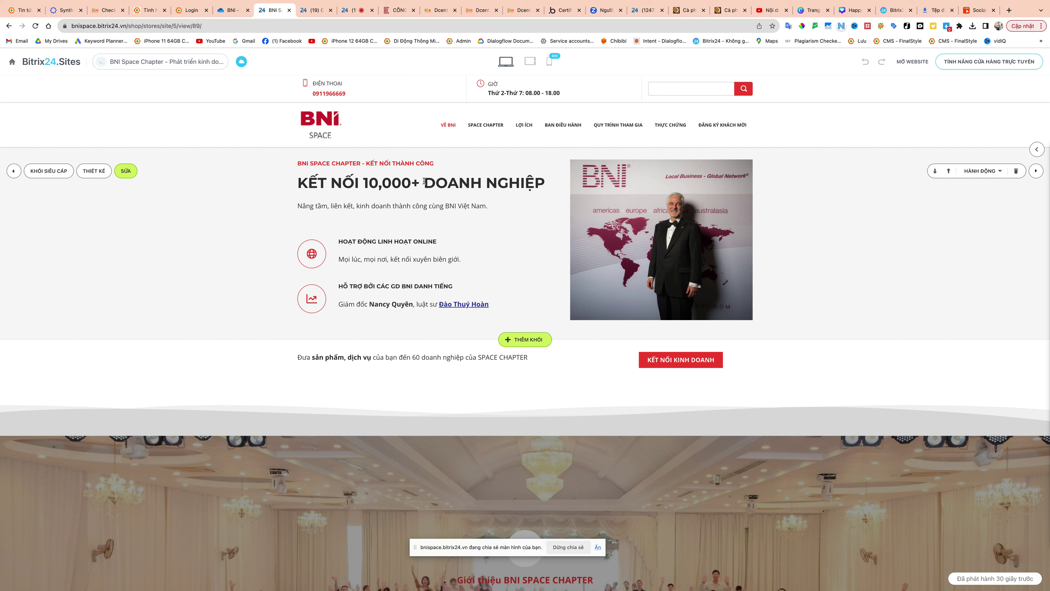
pyautogui.scroll(-20, 424, 180)
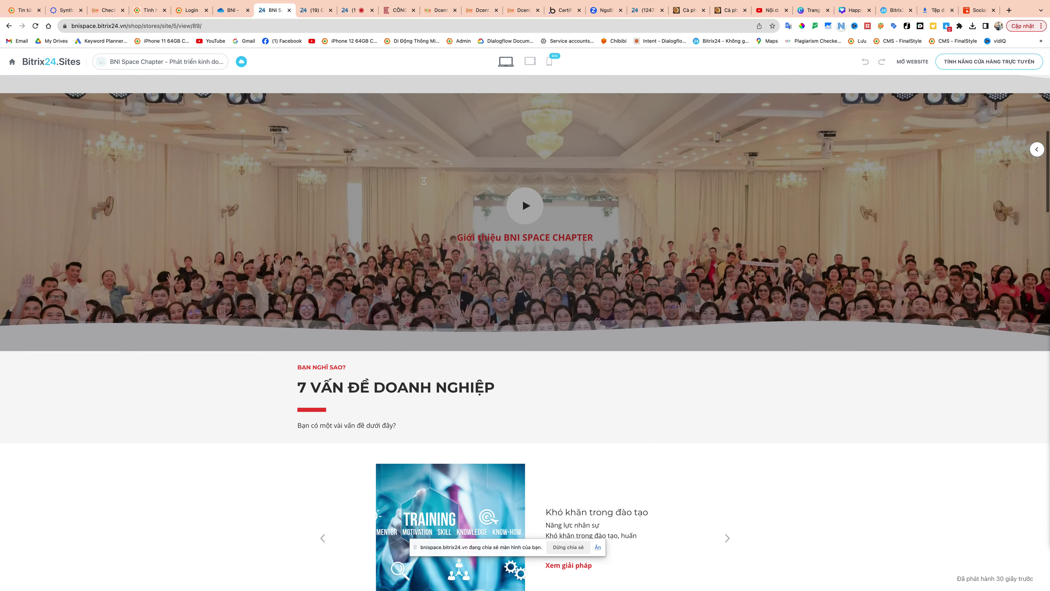
pyautogui.scroll(-10, 424, 184)
pyautogui.scroll(13, 424, 183)
pyautogui.scroll(15, 424, 184)
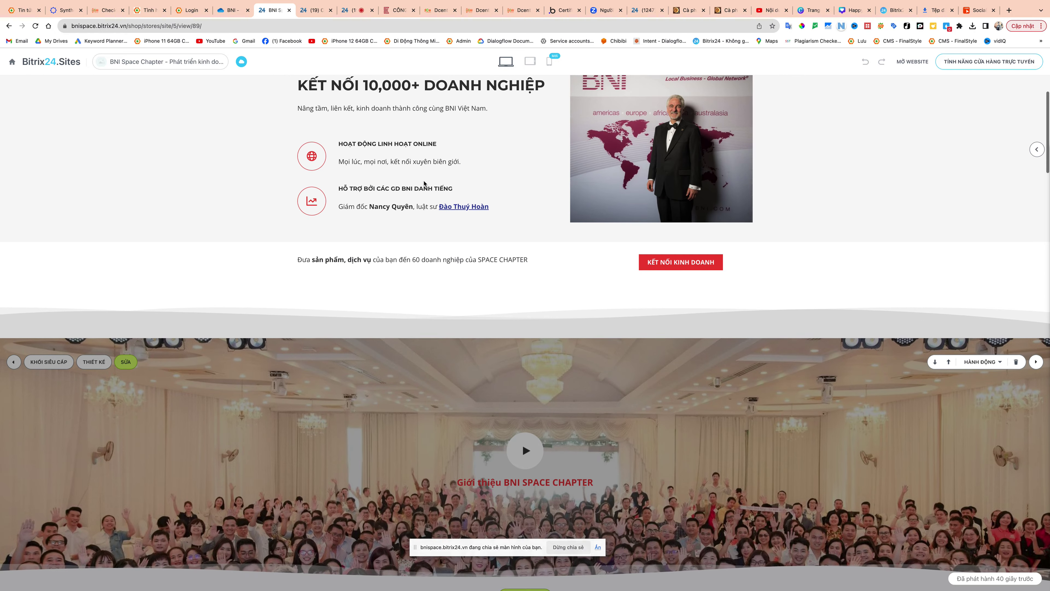
pyautogui.press('super+r')
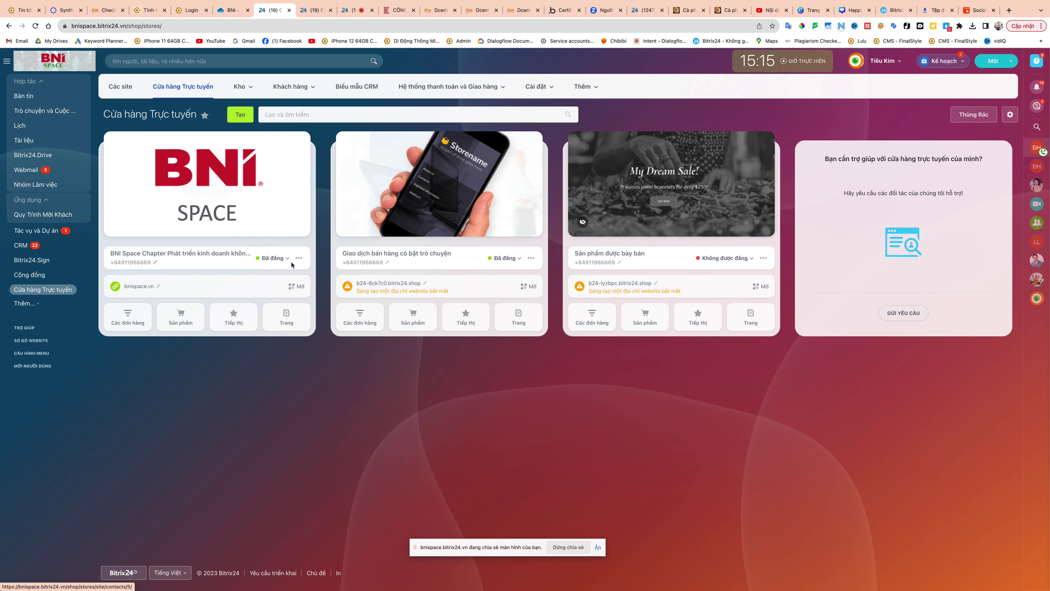
# Check the BNI Space store settings, then open the Danh mục sản phẩm catalog with its Clothing folder
pyautogui.click(299, 259)
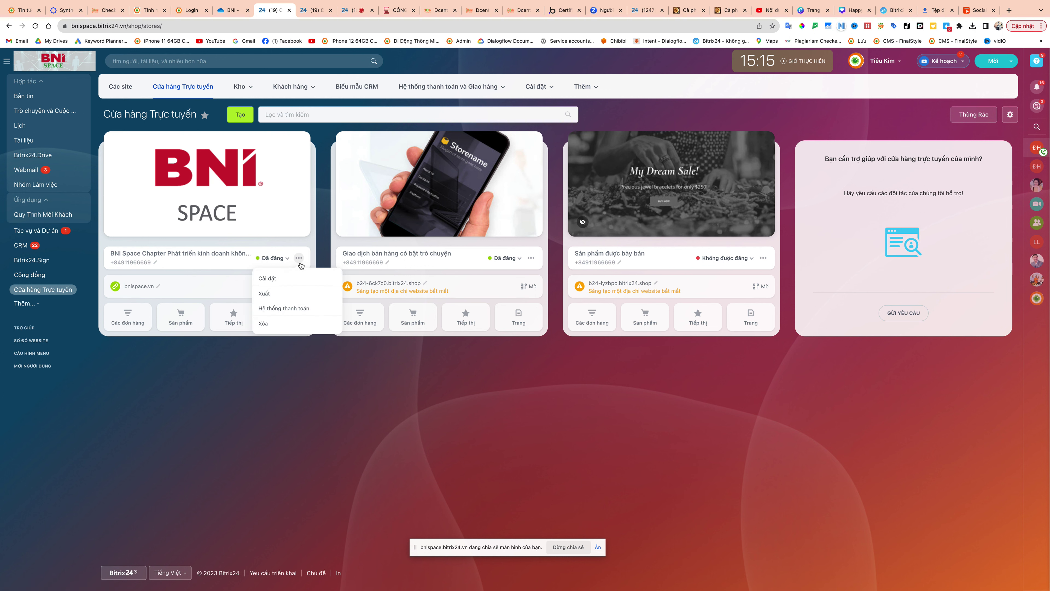
pyautogui.click(290, 281)
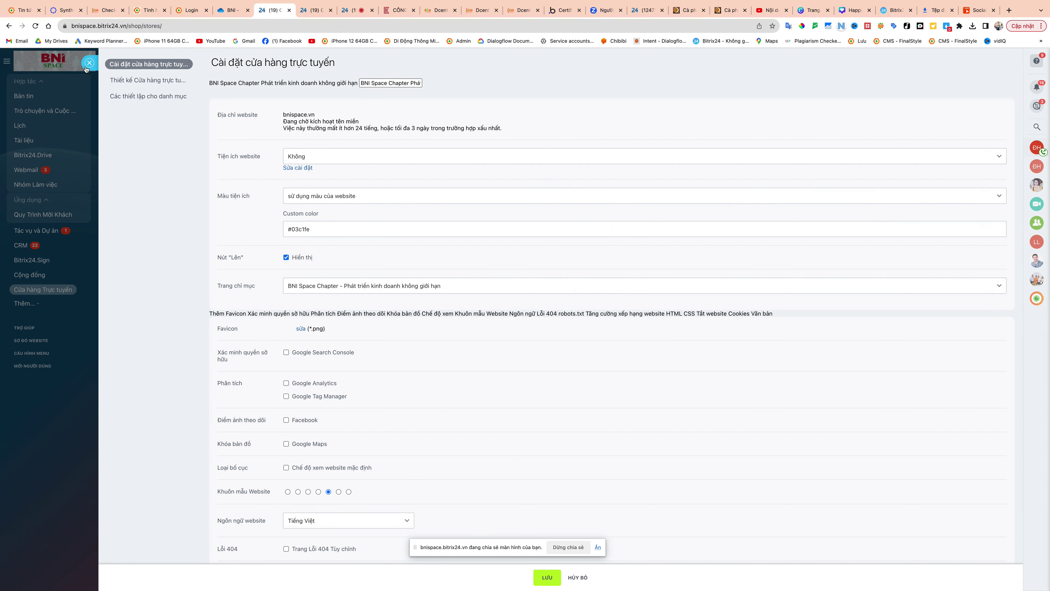
pyautogui.click(90, 63)
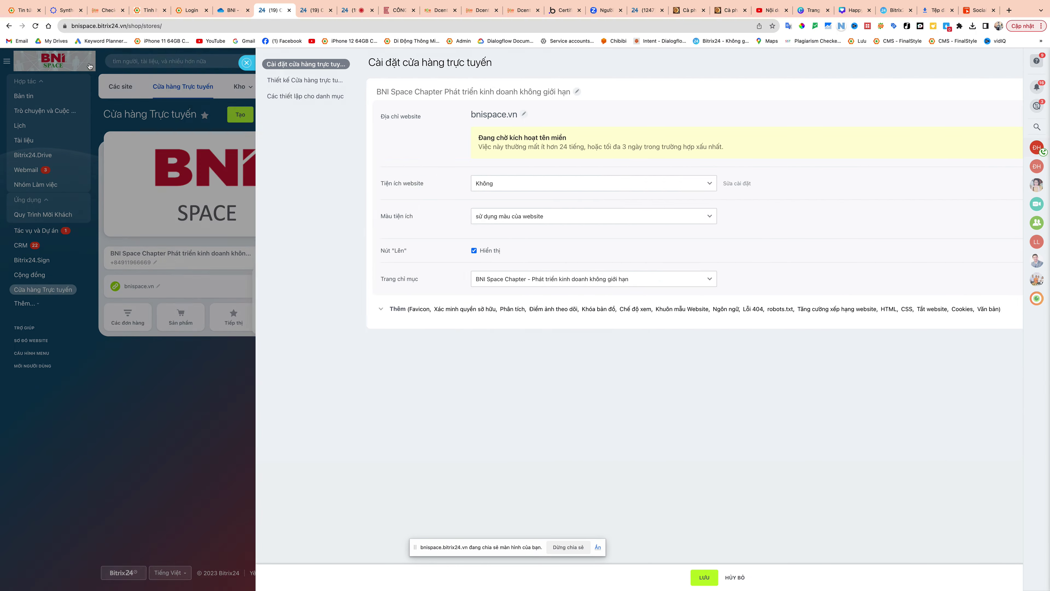
pyautogui.click(279, 88)
pyautogui.moveTo(242, 90)
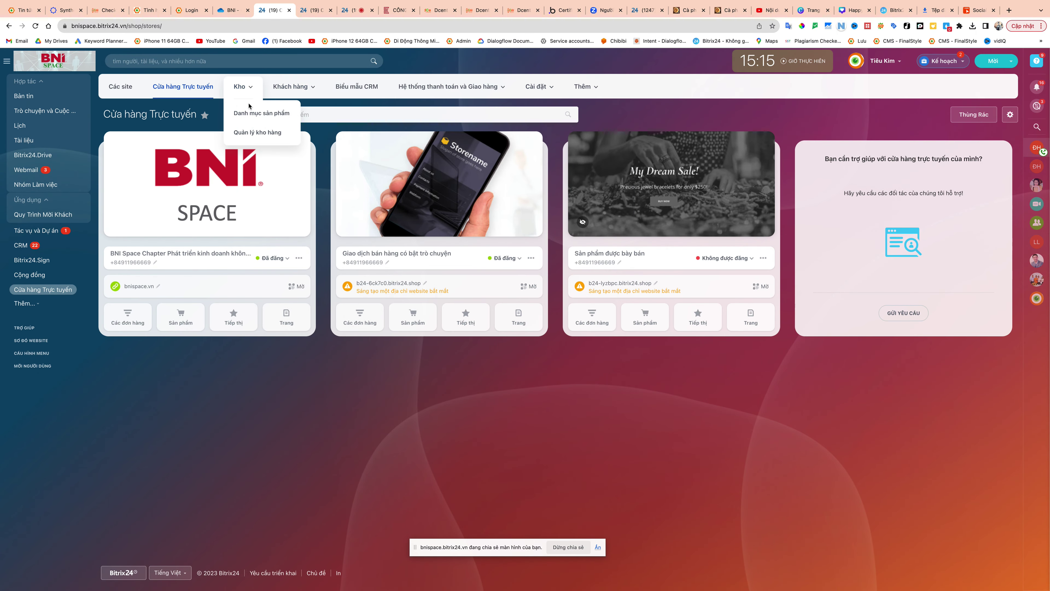
pyautogui.click(262, 115)
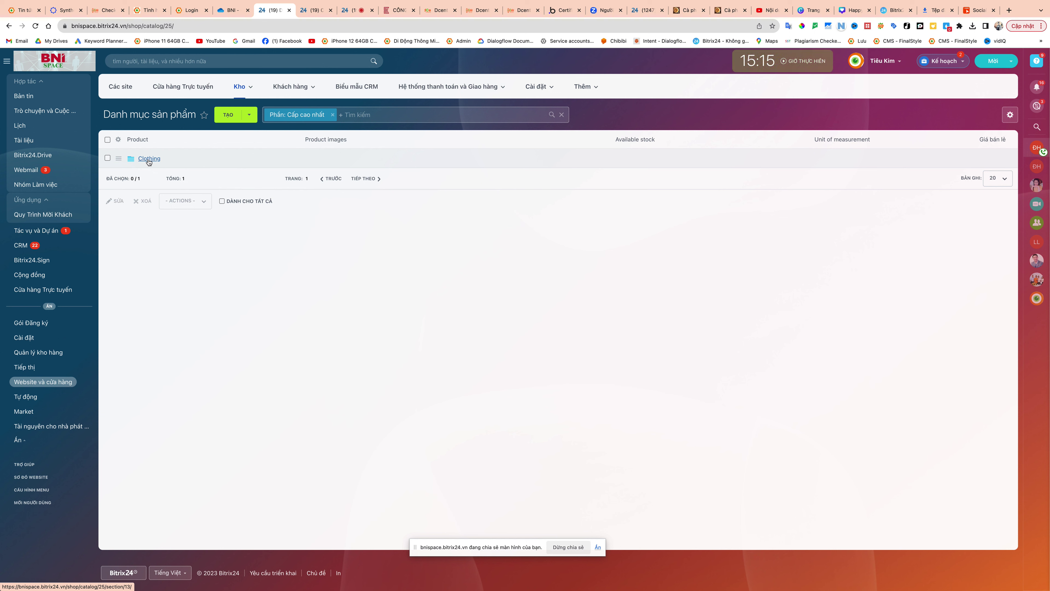
# Edit the Clothing catalog section and view its SEO tab
pyautogui.click(121, 159)
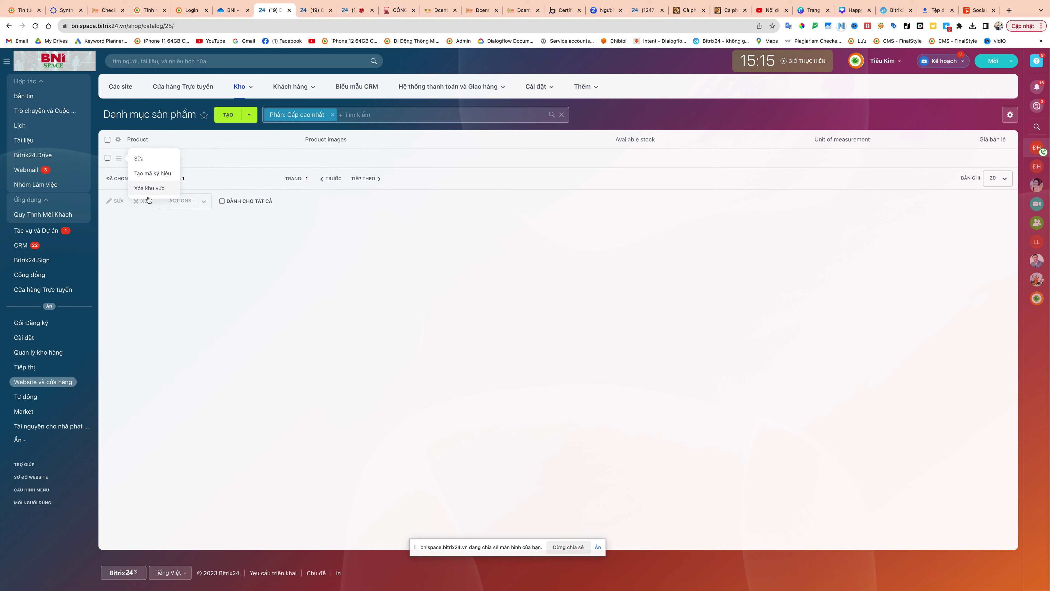
pyautogui.click(142, 160)
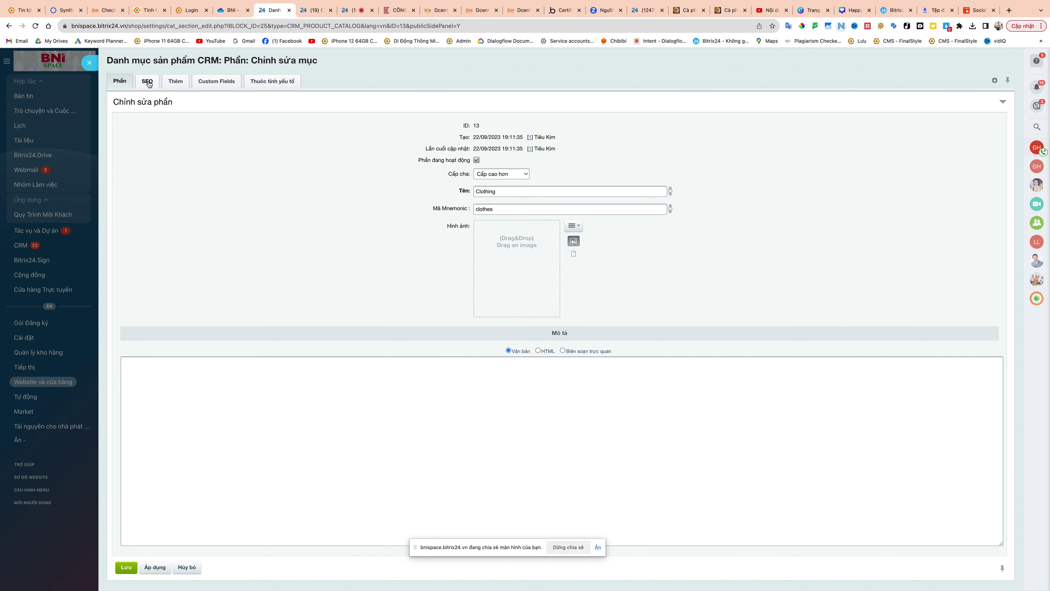
pyautogui.click(146, 81)
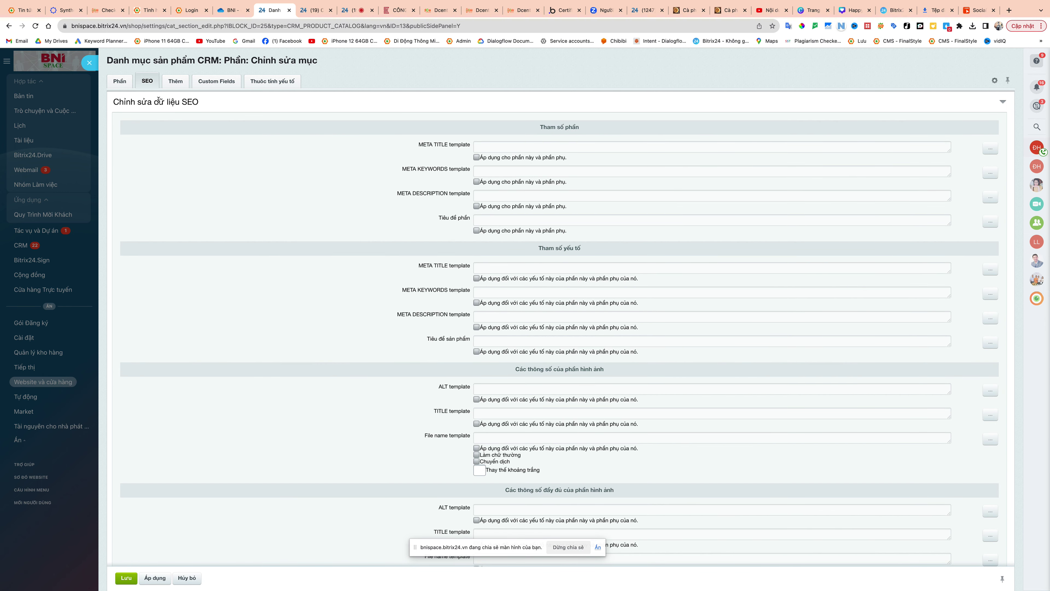
pyautogui.moveTo(148, 102); pyautogui.dragTo(152, 102)
# Screenshot the META TITLE template's field-variable menu and open the Support24 help center
pyautogui.click(510, 145)
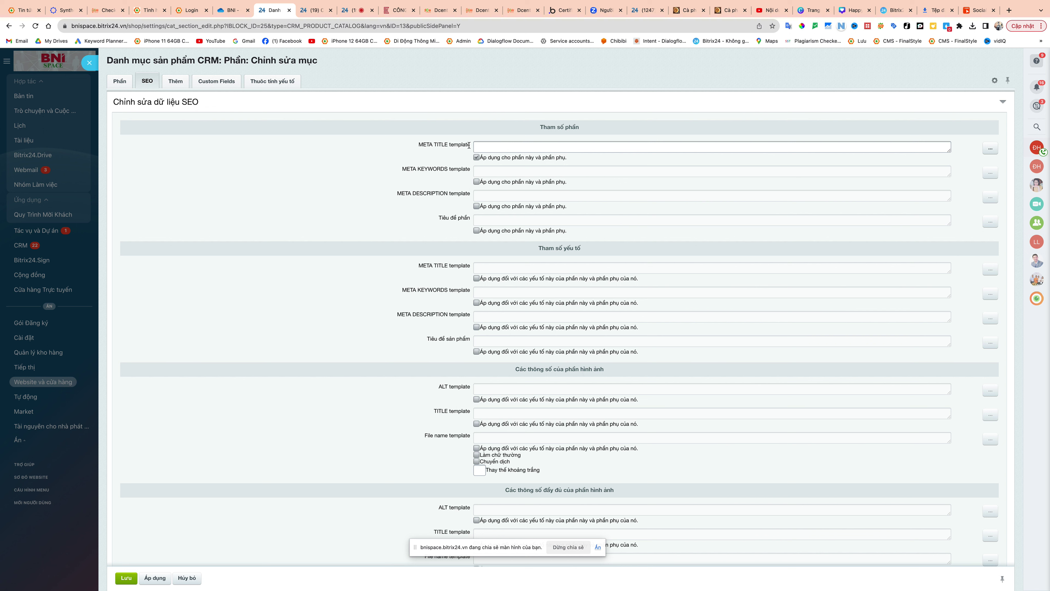
pyautogui.click(990, 149)
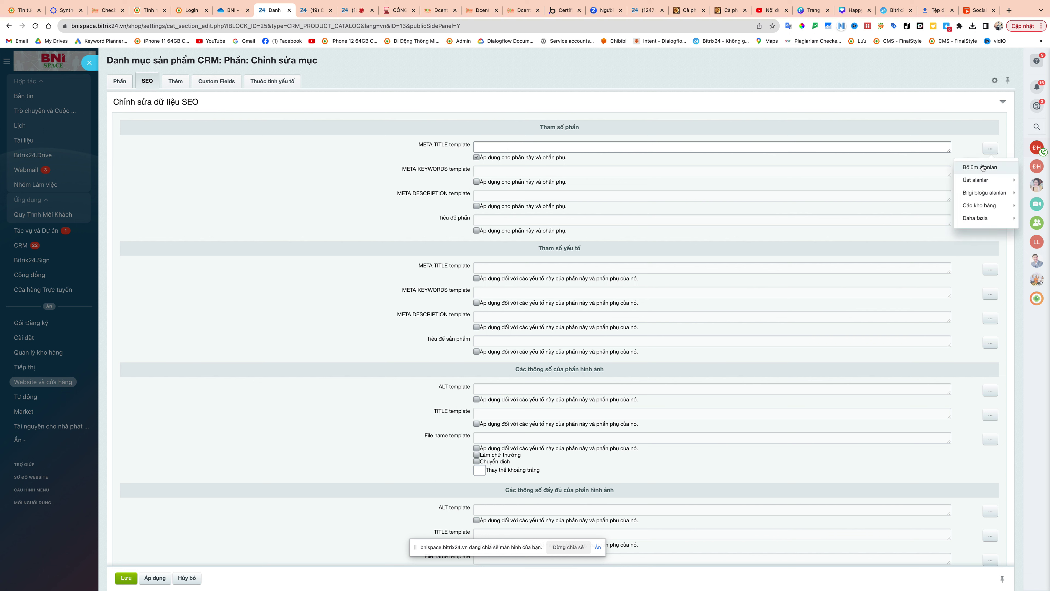
pyautogui.moveTo(985, 179)
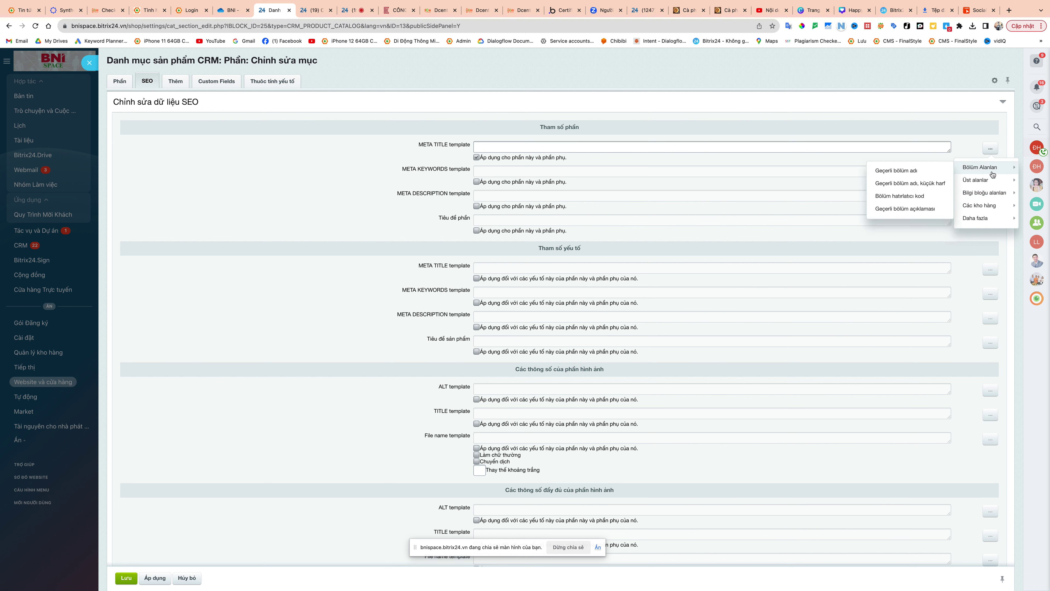
pyautogui.moveTo(802, 133); pyautogui.dragTo(1026, 260)
pyautogui.click(1036, 61)
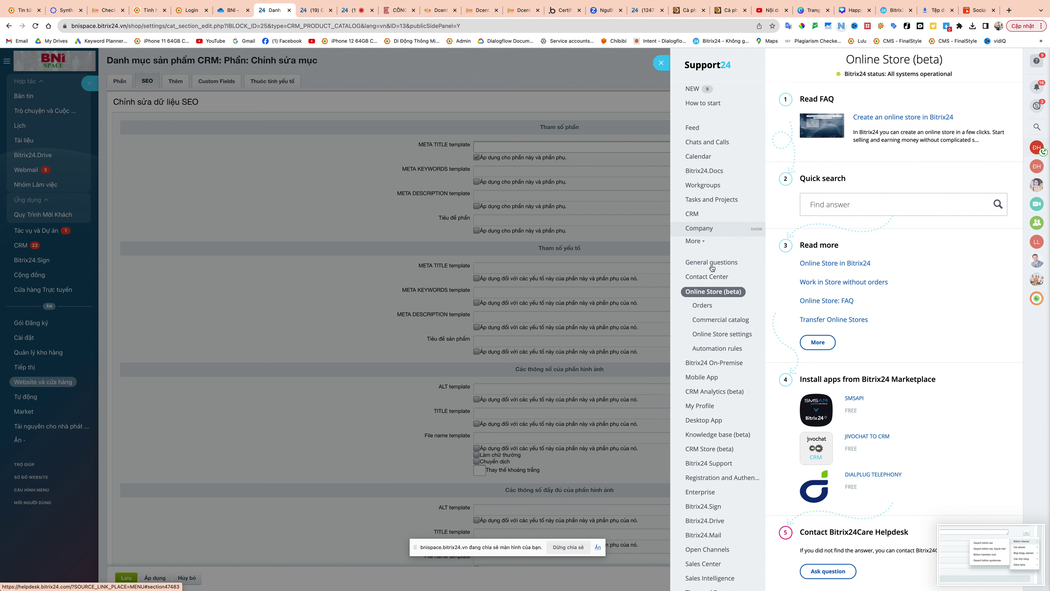
# Start a chat with Bitrix24 Support, clearing an accidentally pasted link
pyautogui.scroll(-2, 724, 282)
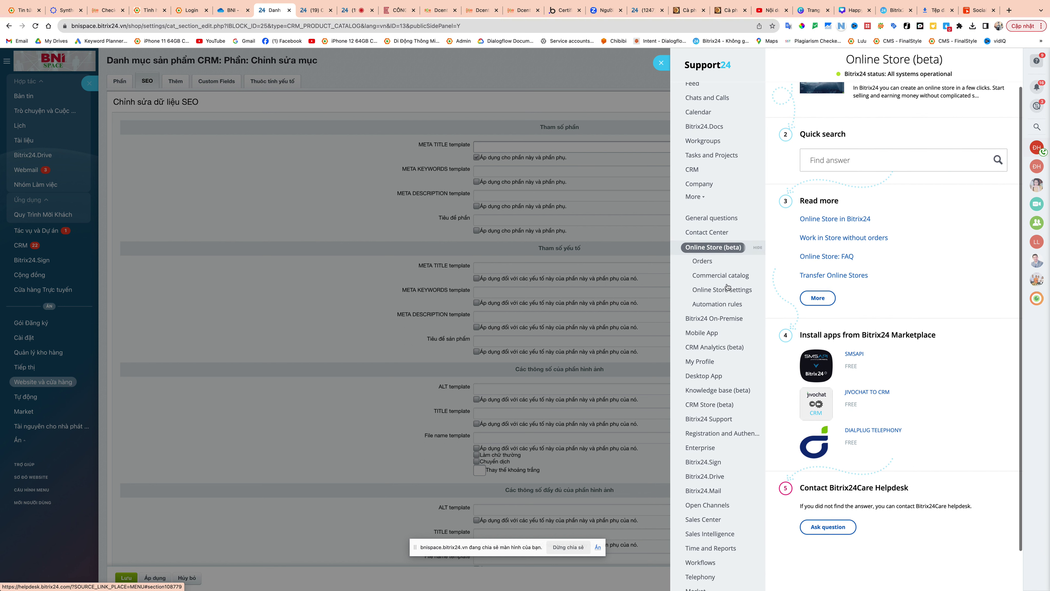
pyautogui.scroll(-1, 728, 286)
pyautogui.click(825, 500)
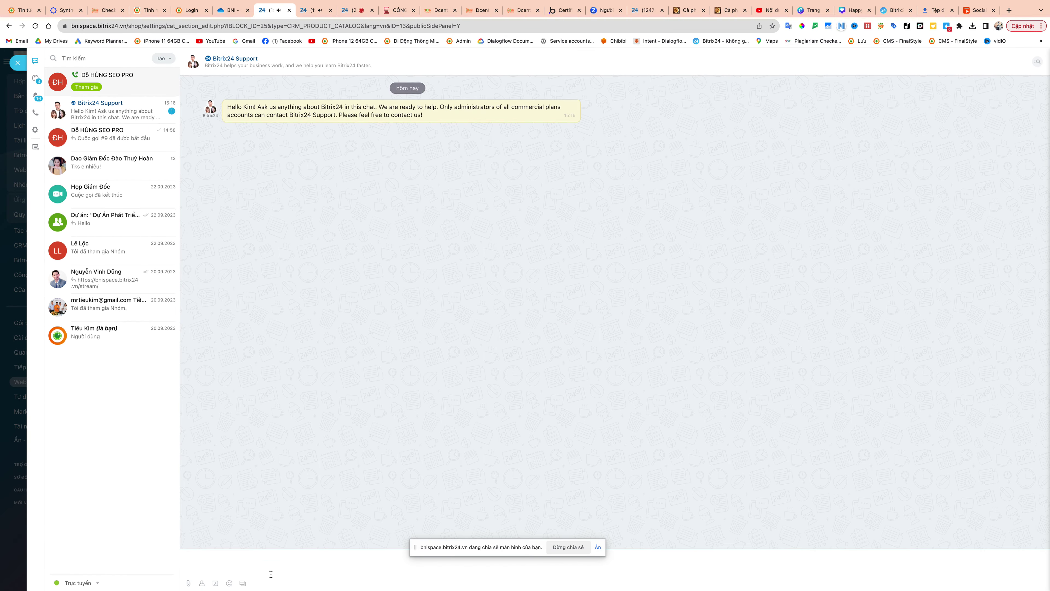
pyautogui.press('super+v')
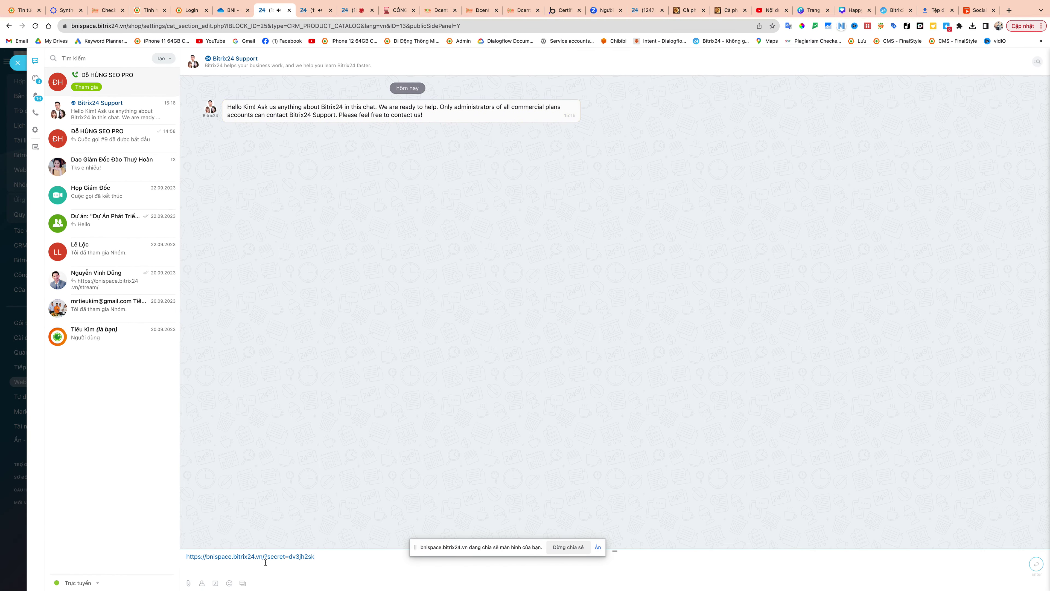
pyautogui.press('super+a')
pyautogui.press('BackSpace')
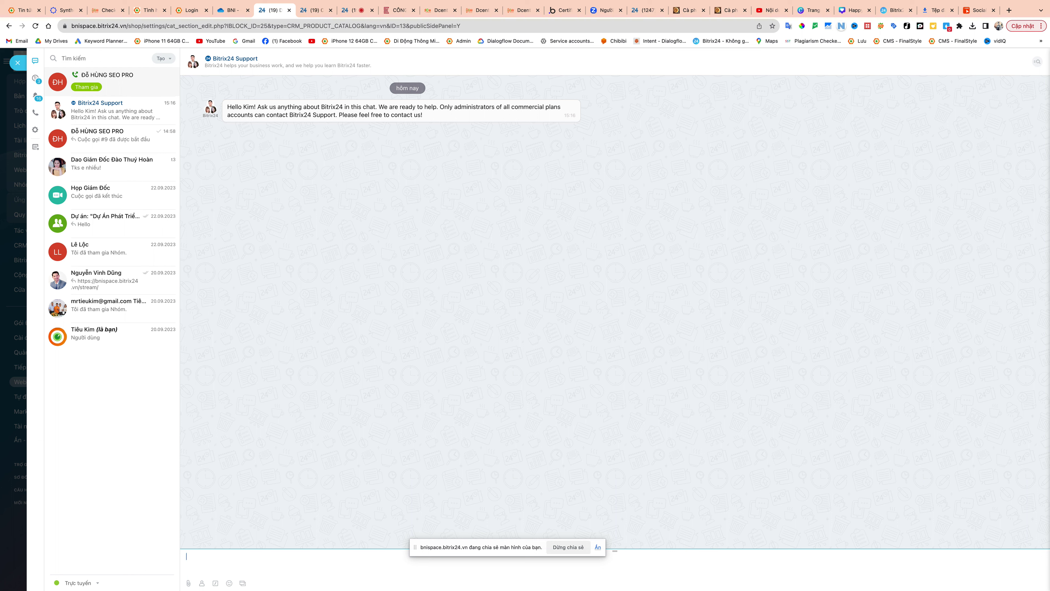
# Upload the latest screenshot to the Support chat and send 'Can you help me'
pyautogui.click(193, 583)
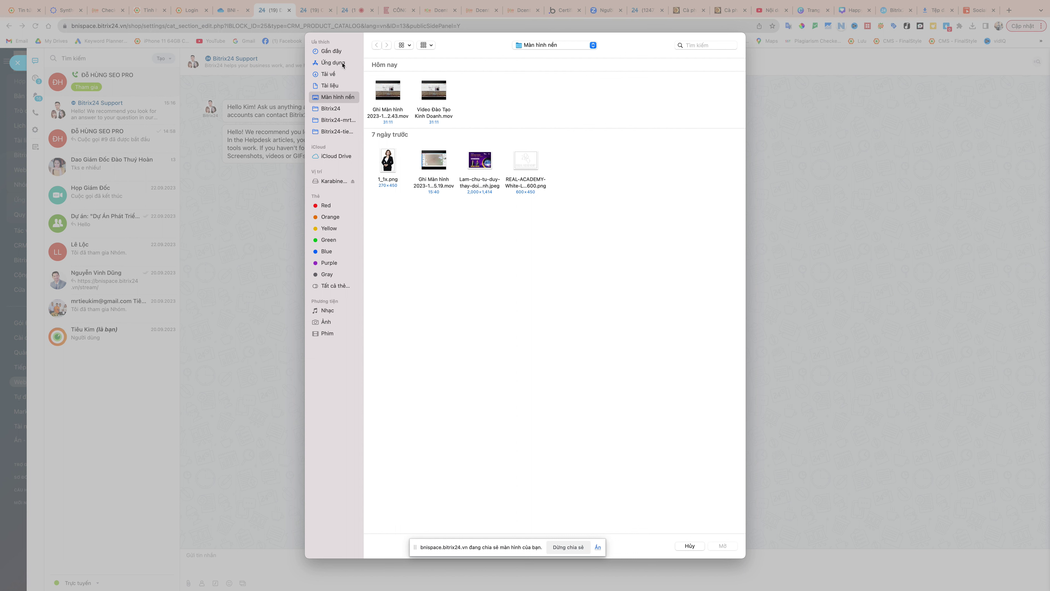
pyautogui.click(335, 52)
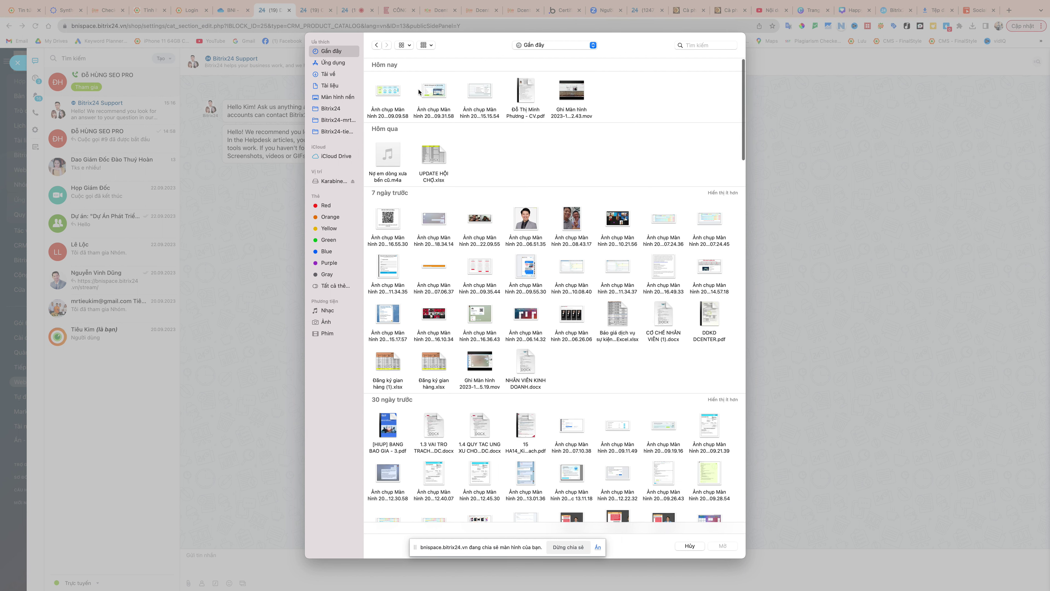
pyautogui.doubleClick(480, 90)
pyautogui.click(254, 566)
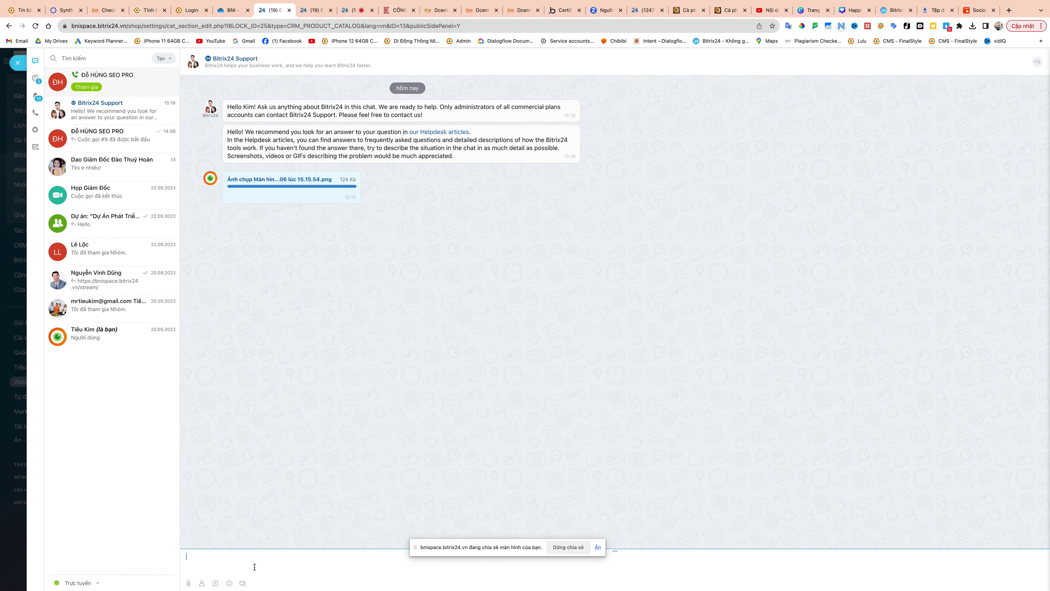
pyautogui.write('Can you help me')
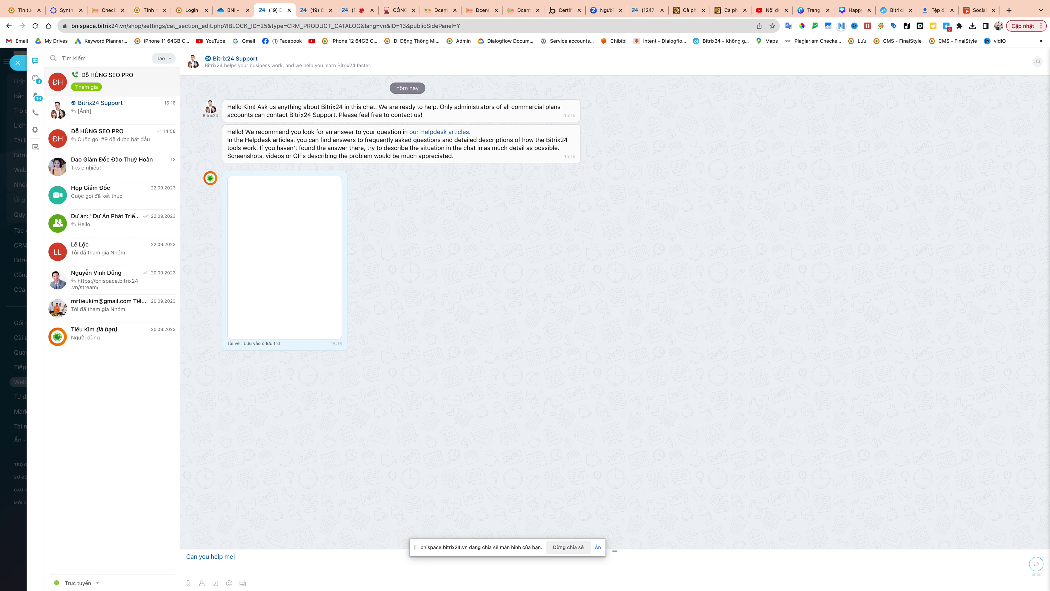
pyautogui.press('Return')
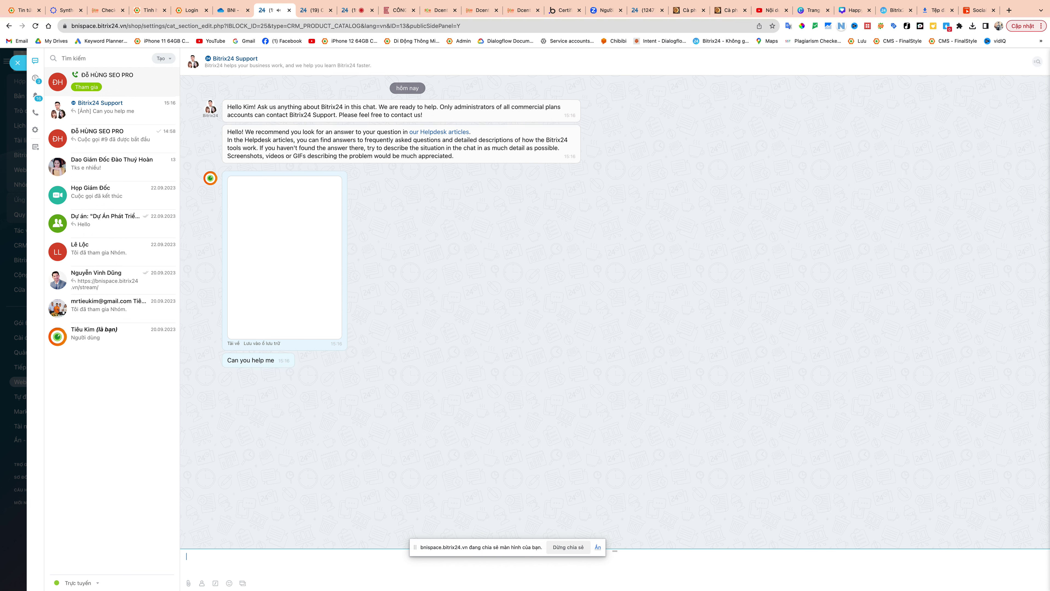
# Screenshot the section's SEO settings page and reopen the Bitrix24 Support chat
pyautogui.click(17, 62)
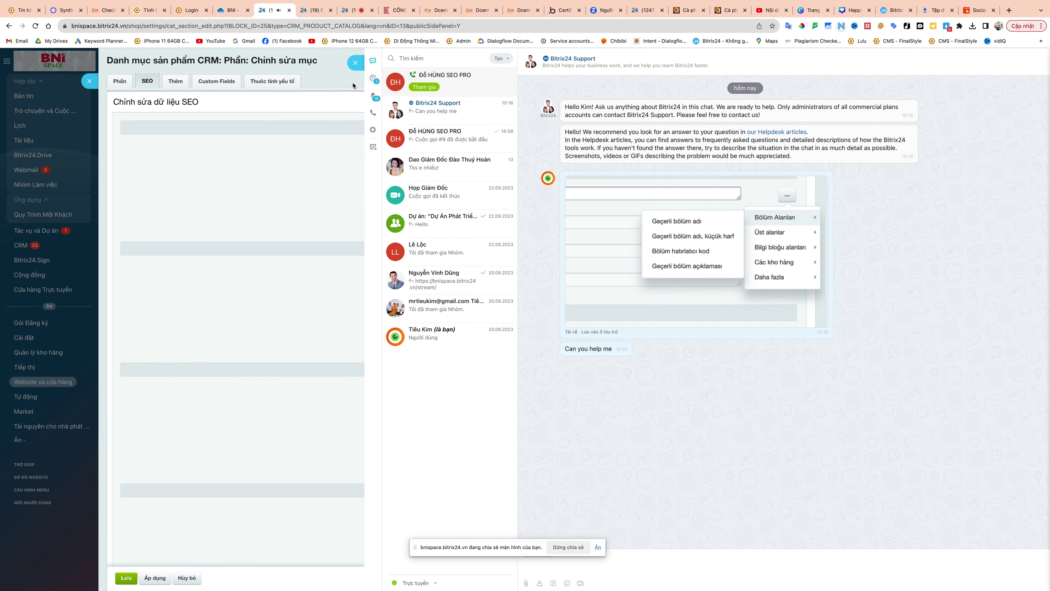
pyautogui.press('super+shift+4')
pyautogui.moveTo(100, 49); pyautogui.dragTo(664, 446)
pyautogui.click(1037, 164)
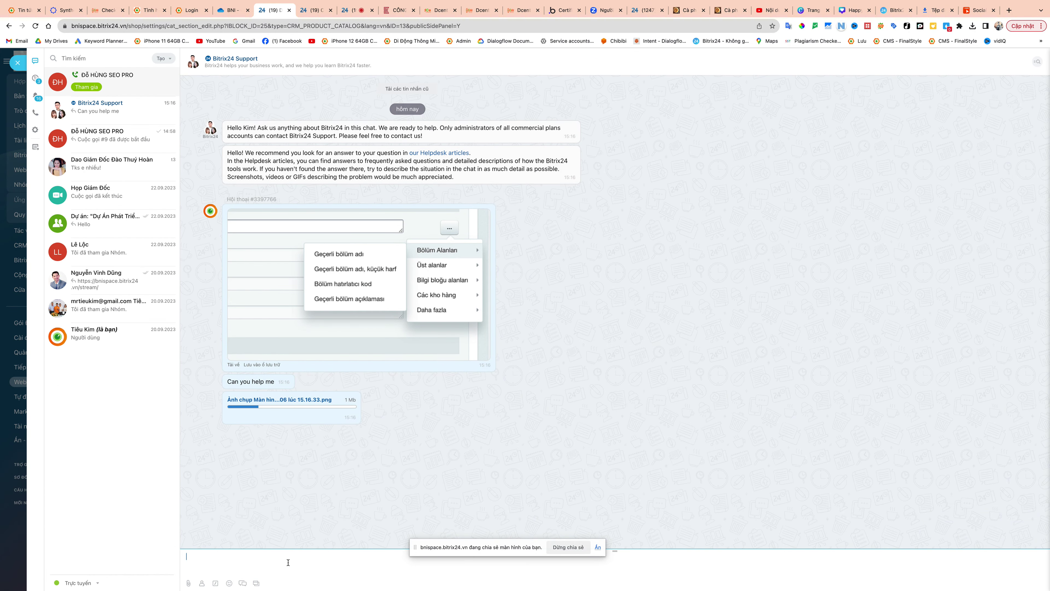
# Drop the SEO screenshot into the chat and send a message about the product store setting
pyautogui.write('ssion product in s')
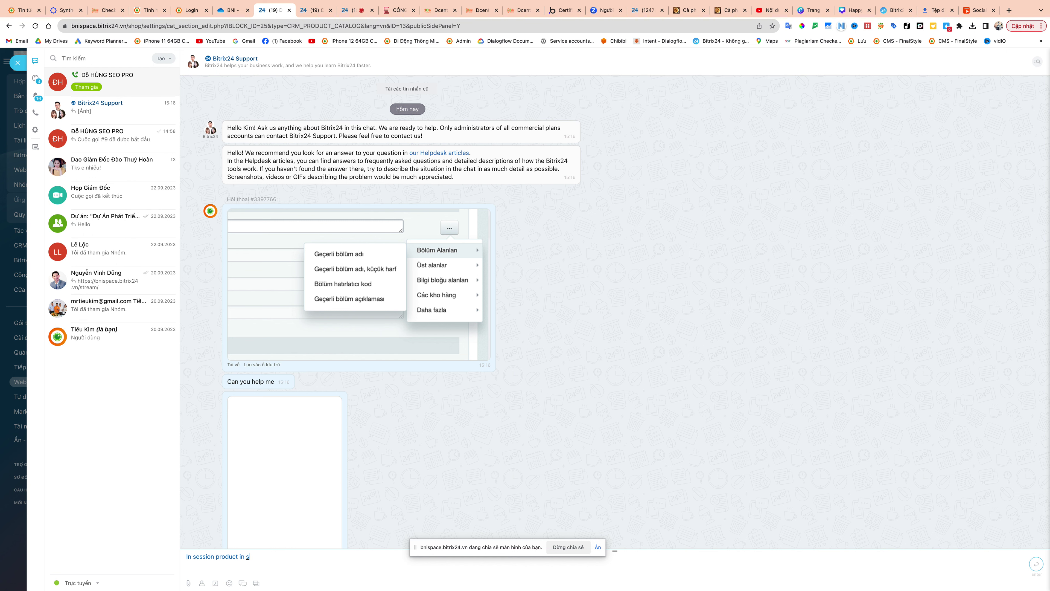
pyautogui.write('tore setting')
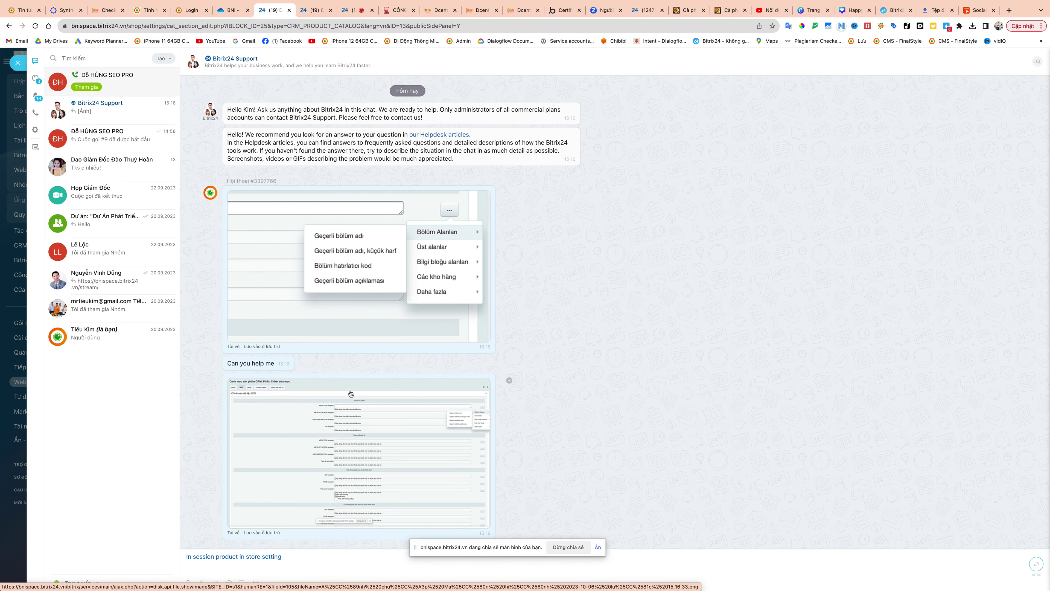
pyautogui.click(443, 547)
pyautogui.moveTo(443, 547); pyautogui.dragTo(724, 415)
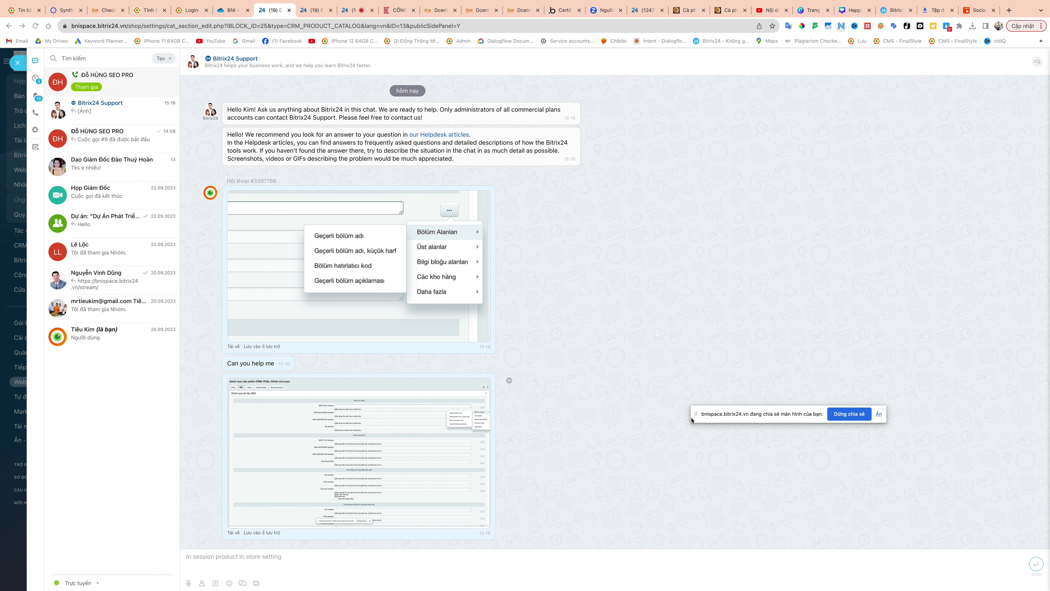
pyautogui.click(302, 565)
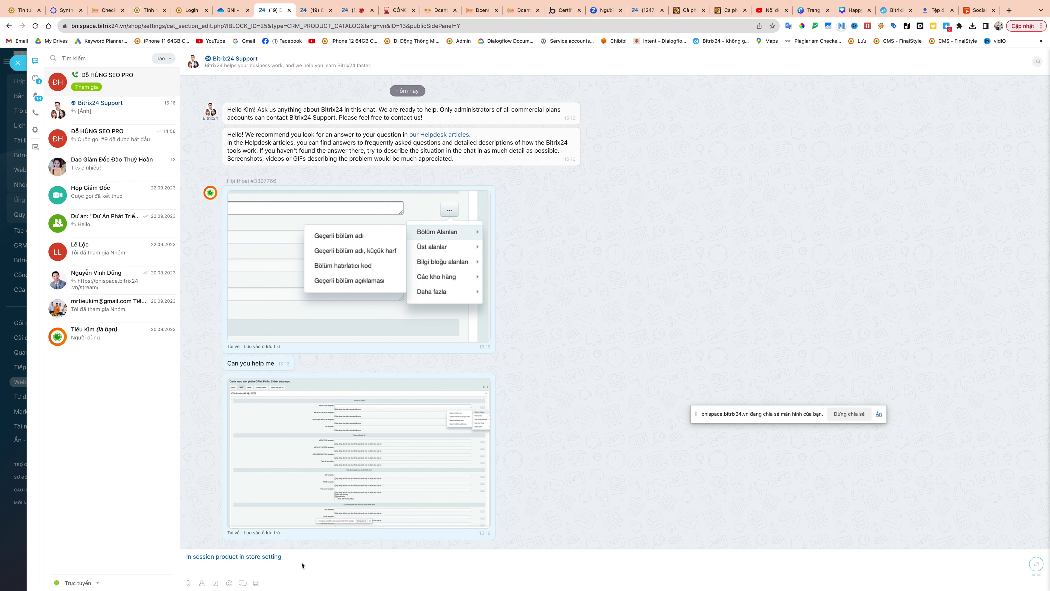
pyautogui.press('Return')
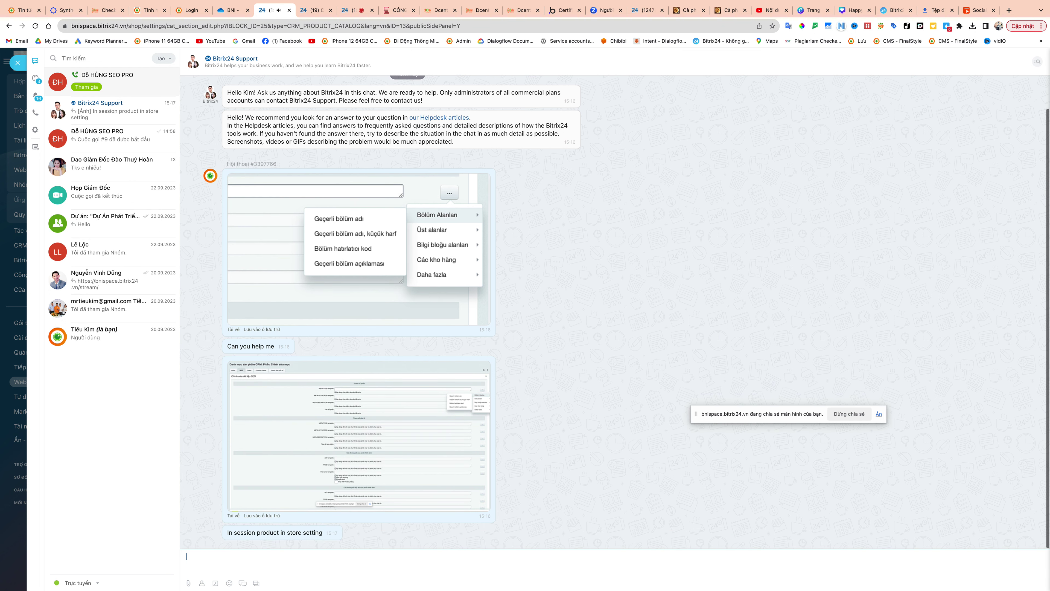
# Send 'It is not present in english language' and 'Help me' to Support
pyautogui.write('I')
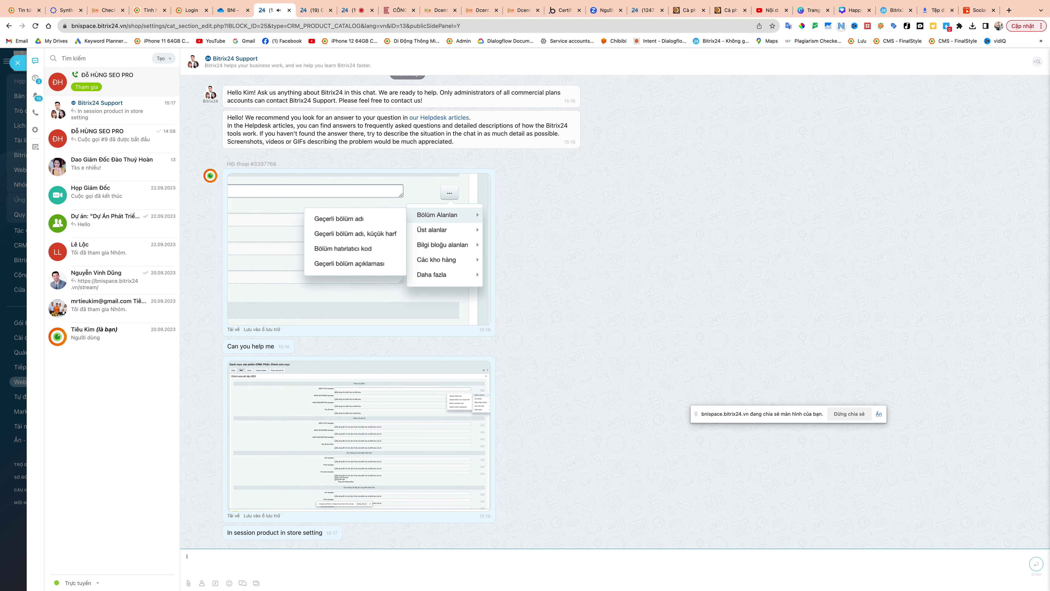
pyautogui.write('t is not present in engliu')
pyautogui.write('h language')
pyautogui.press('Return')
pyautogui.write('Heal')
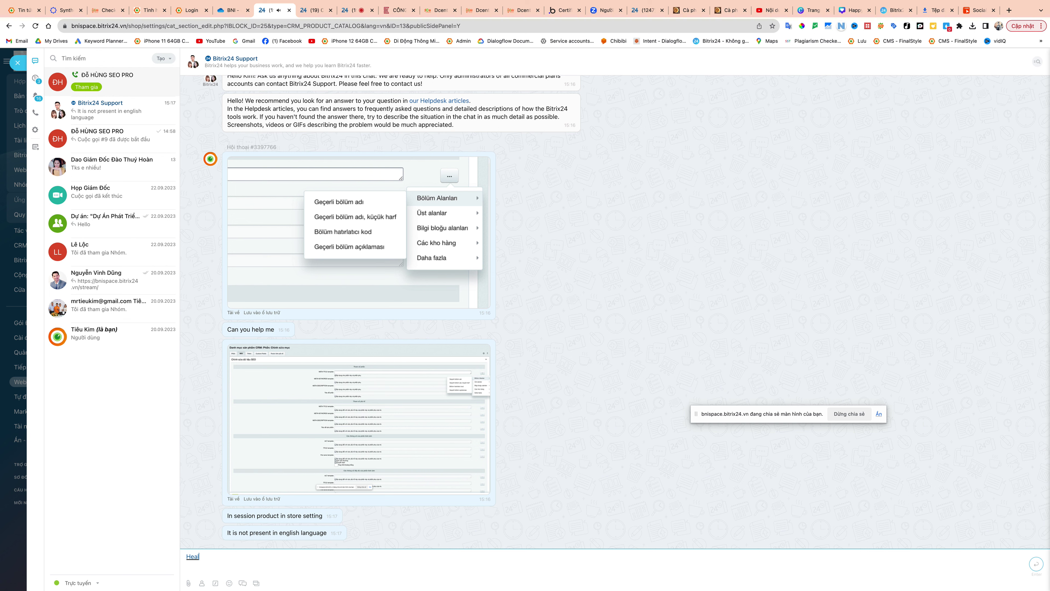
pyautogui.write('p me')
pyautogui.press('Return')
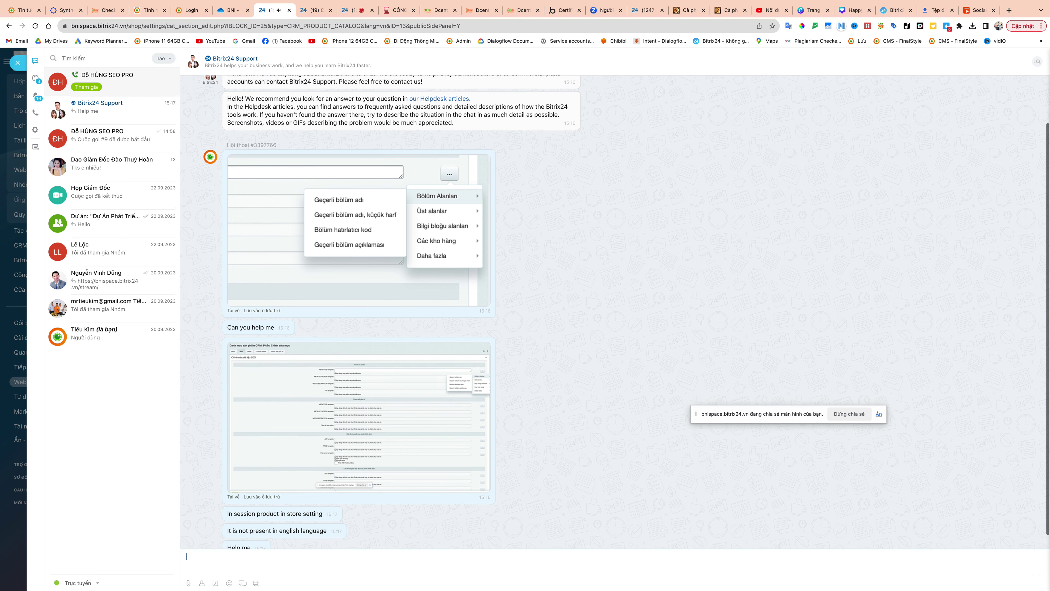
# Close the chat and try the first ALT image template field and checkbox on the SEO tab
pyautogui.click(17, 62)
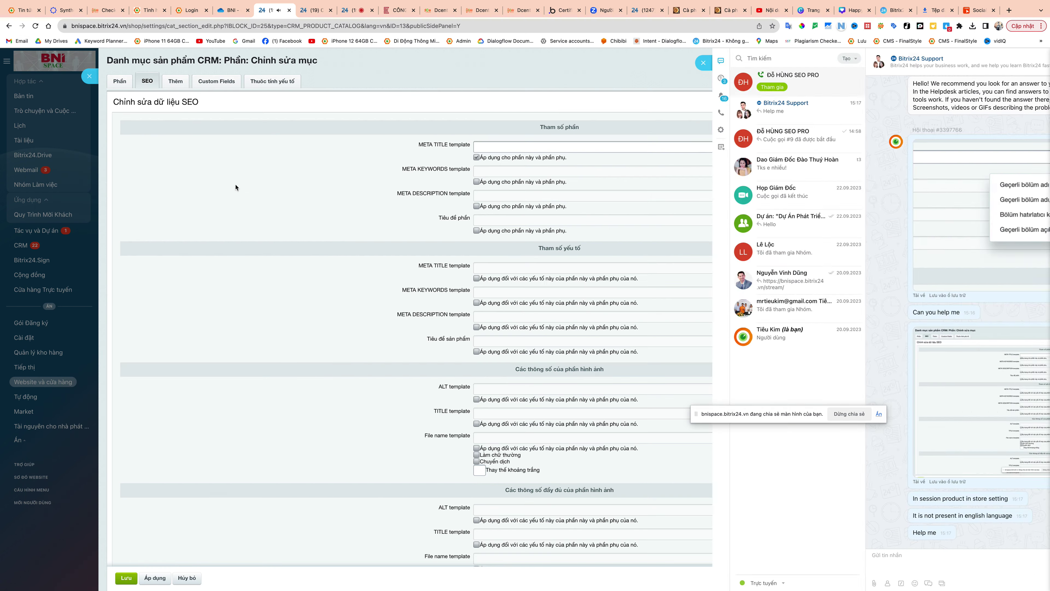
pyautogui.scroll(-1, 518, 244)
pyautogui.scroll(-10, 518, 244)
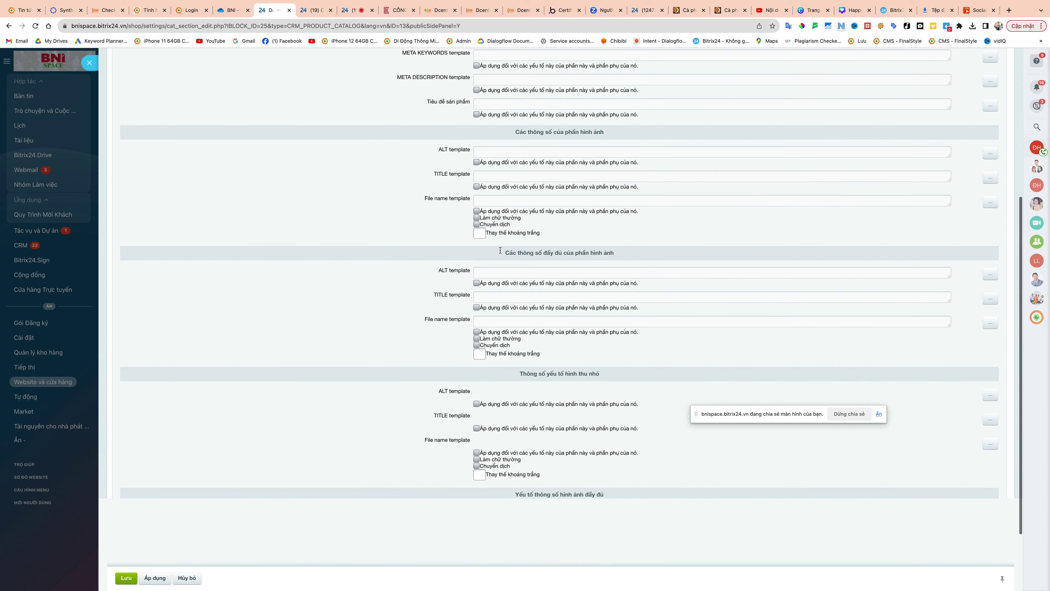
pyautogui.scroll(2, 469, 228)
pyautogui.click(557, 206)
pyautogui.click(520, 195)
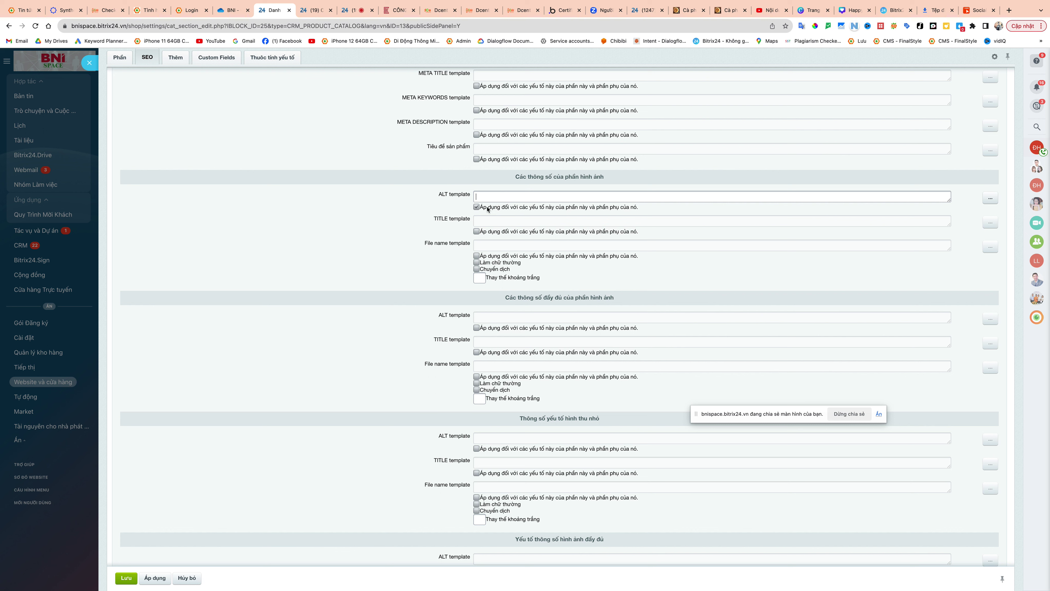
pyautogui.click(478, 208)
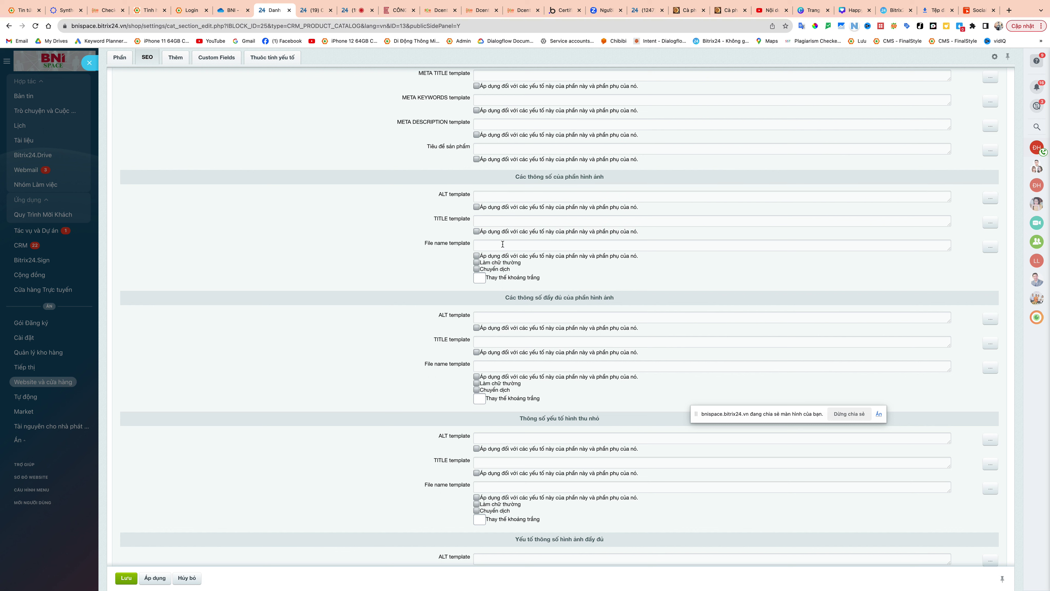
pyautogui.scroll(2, 492, 268)
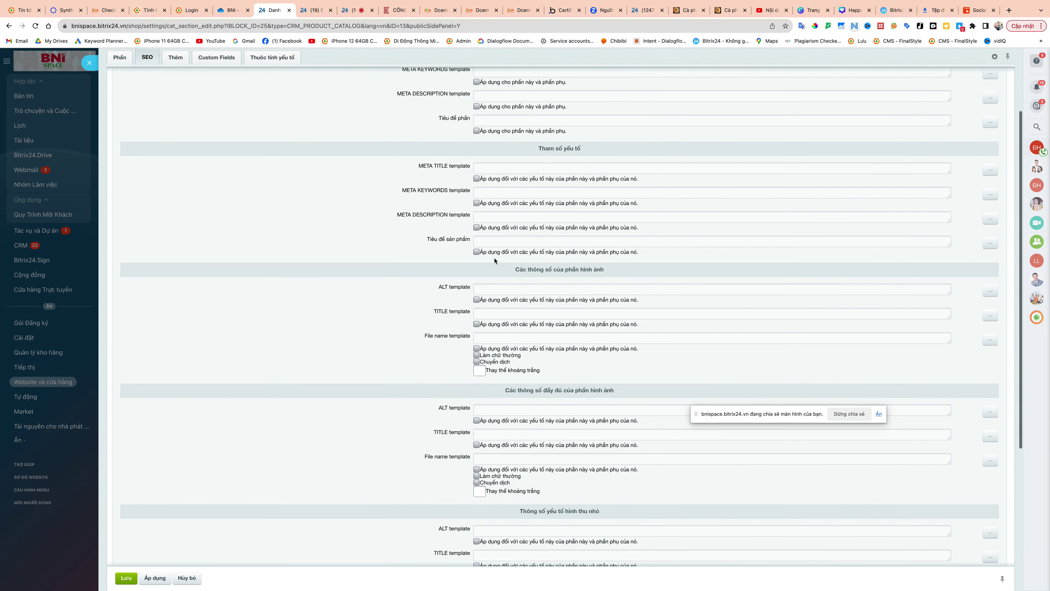
pyautogui.scroll(-5, 484, 330)
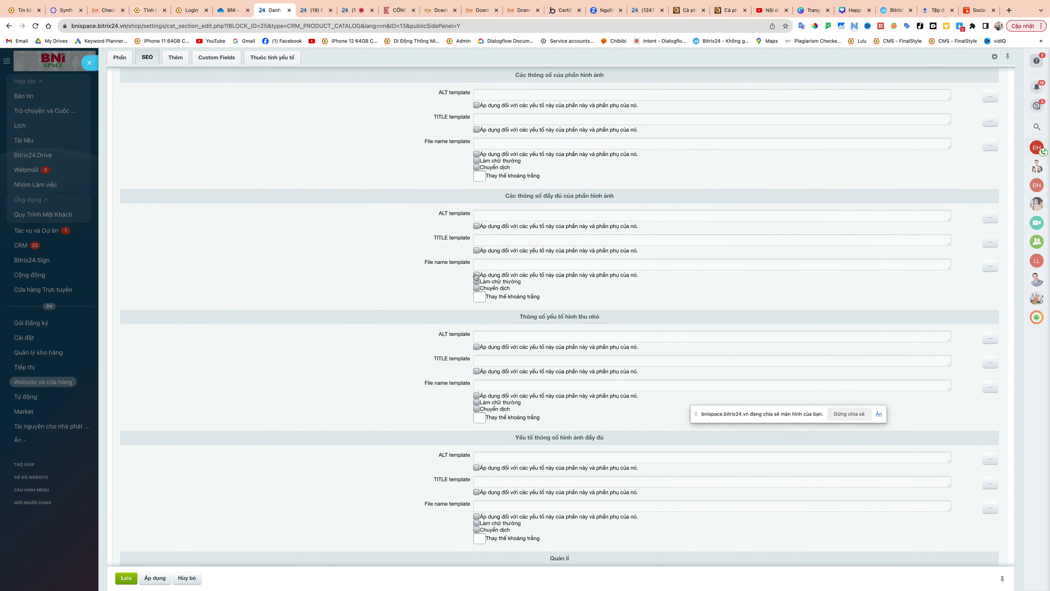
pyautogui.scroll(-2, 476, 277)
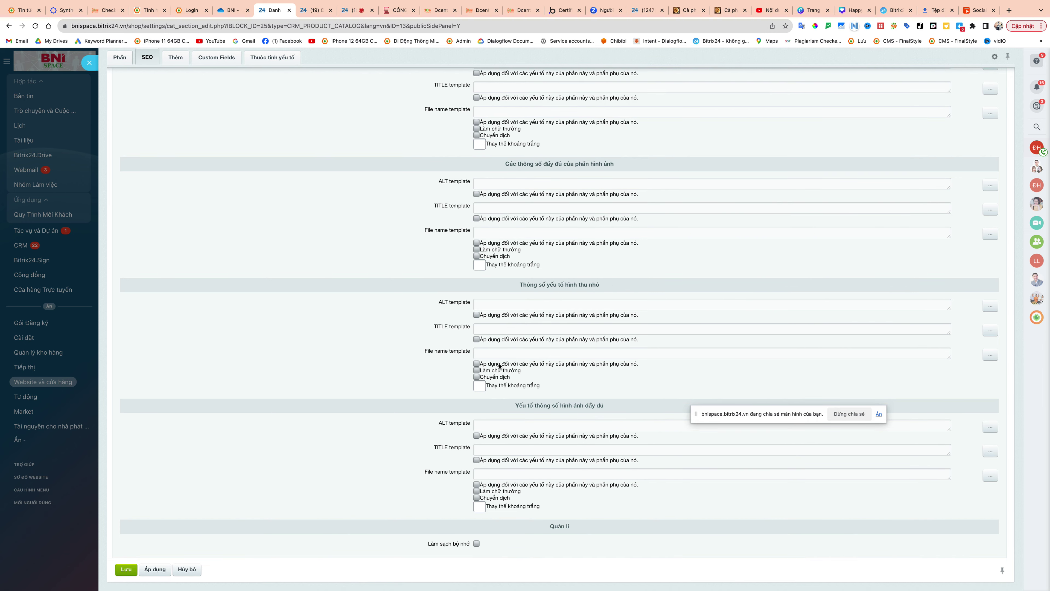
pyautogui.scroll(12, 499, 365)
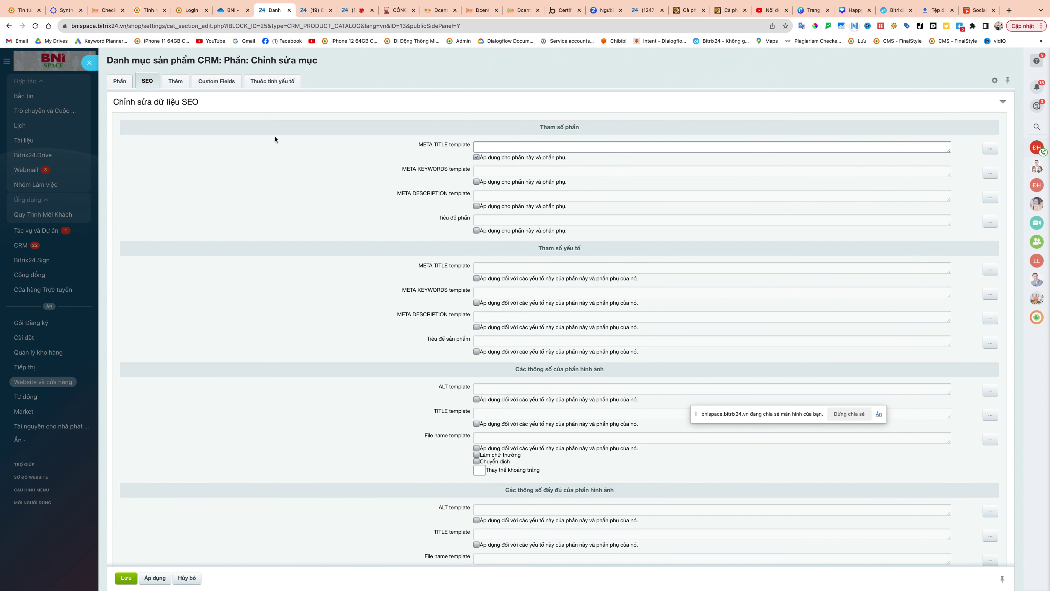
# View the Thêm, Custom Fields and Thuộc tính yếu tố tabs listing Brand, Color and SKU properties
pyautogui.click(179, 80)
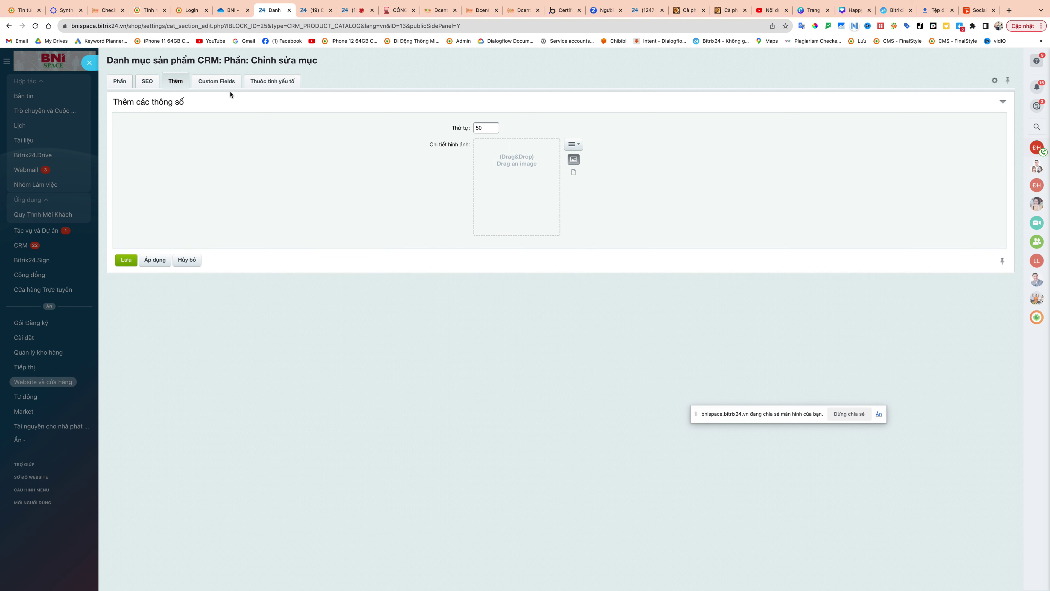
pyautogui.click(213, 84)
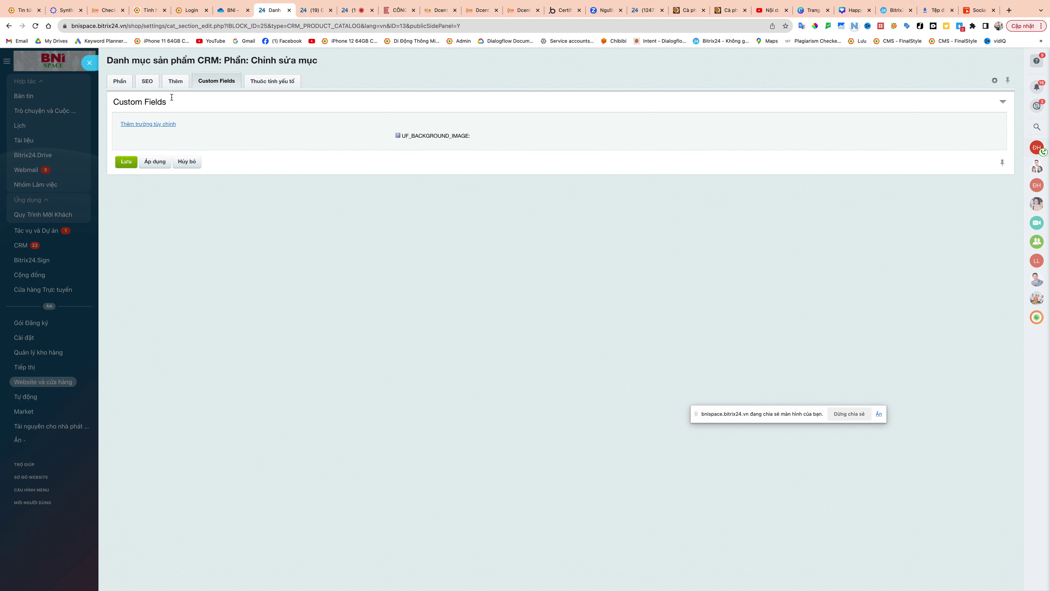
pyautogui.click(272, 81)
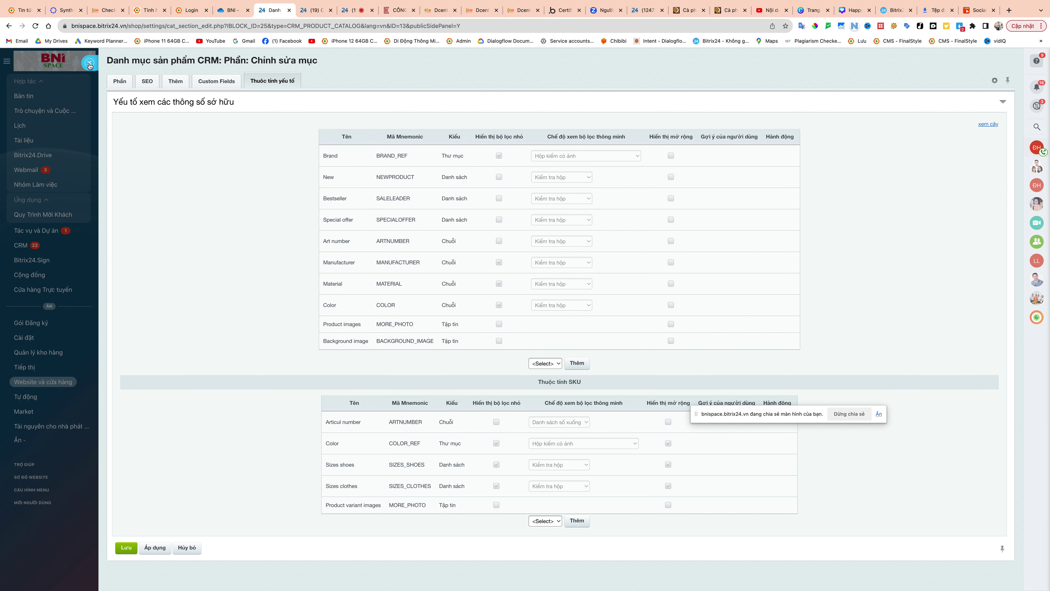
pyautogui.click(89, 65)
# Browse the catalog list's Cài đặt menu and its submenus
pyautogui.moveTo(308, 90)
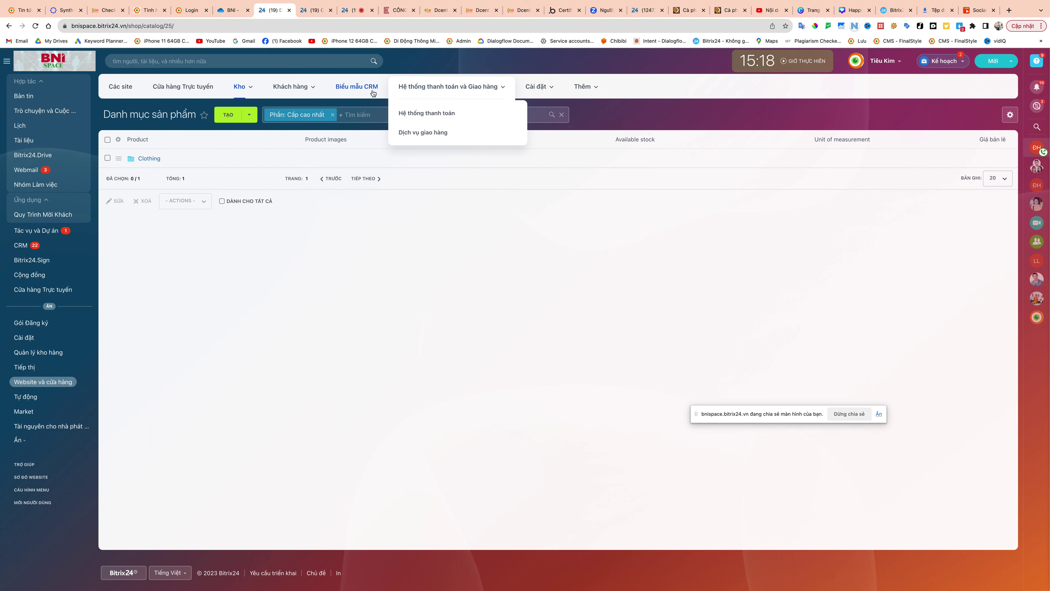
pyautogui.moveTo(414, 93)
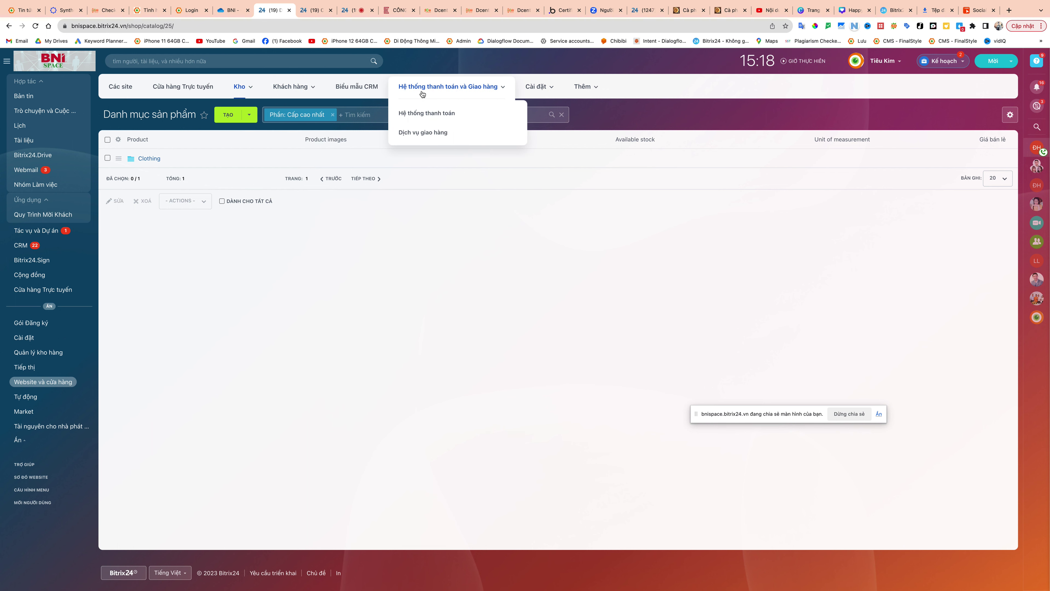
pyautogui.moveTo(528, 92)
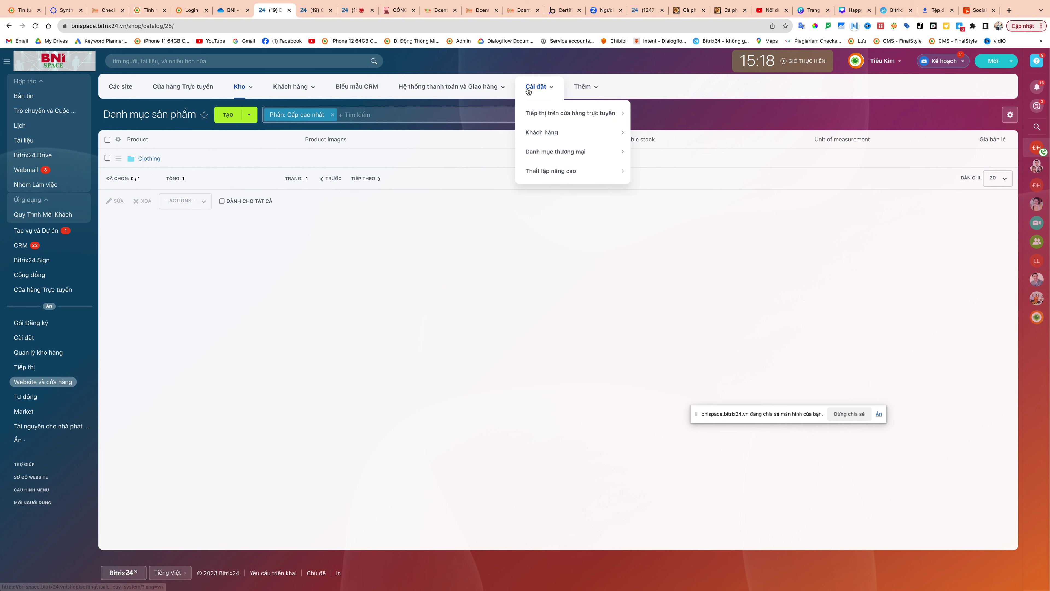
pyautogui.moveTo(540, 116)
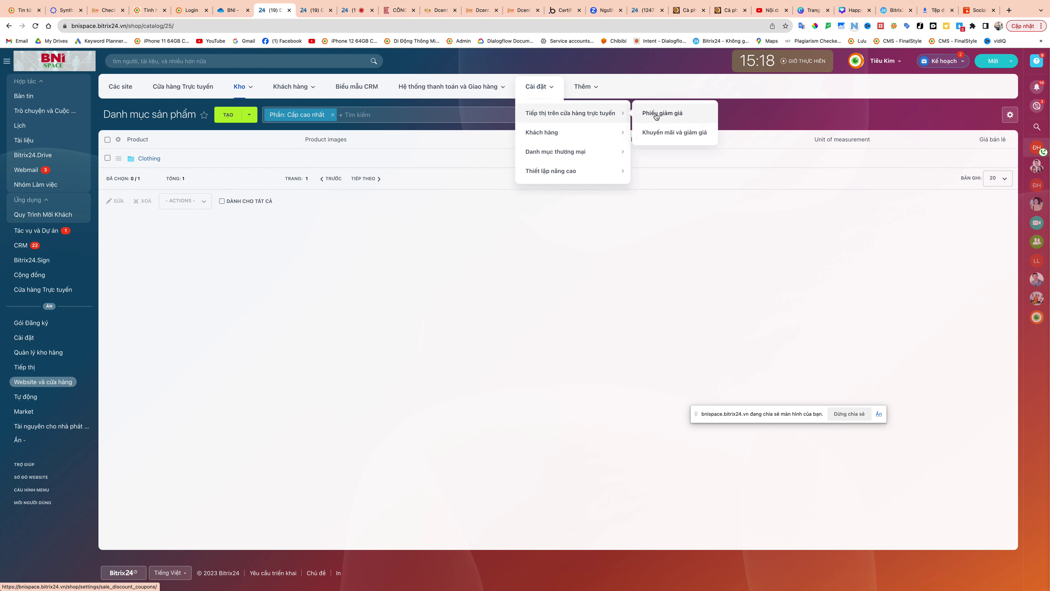
pyautogui.moveTo(581, 132)
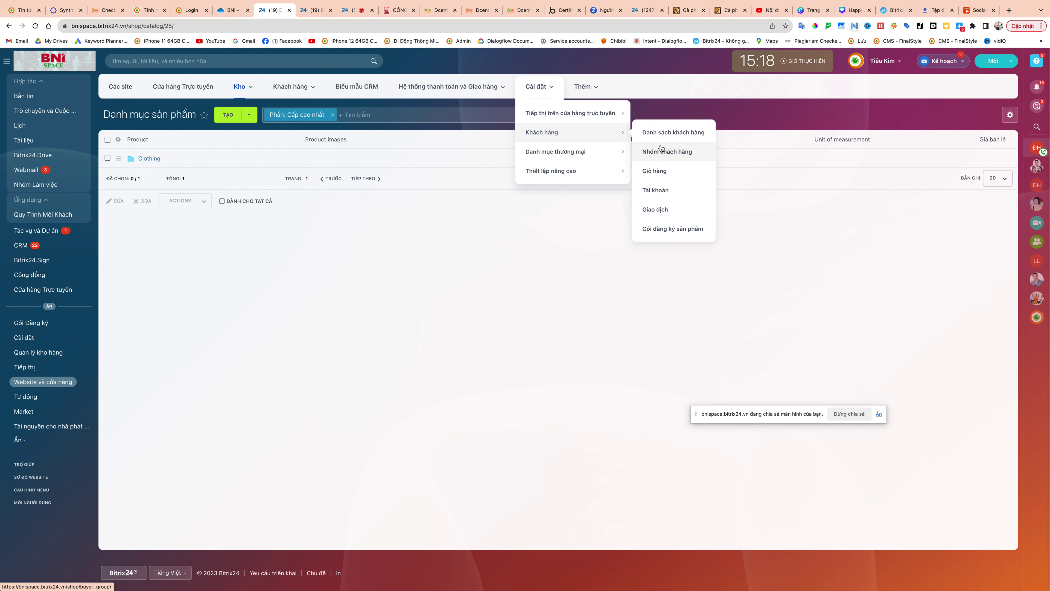
pyautogui.moveTo(617, 156)
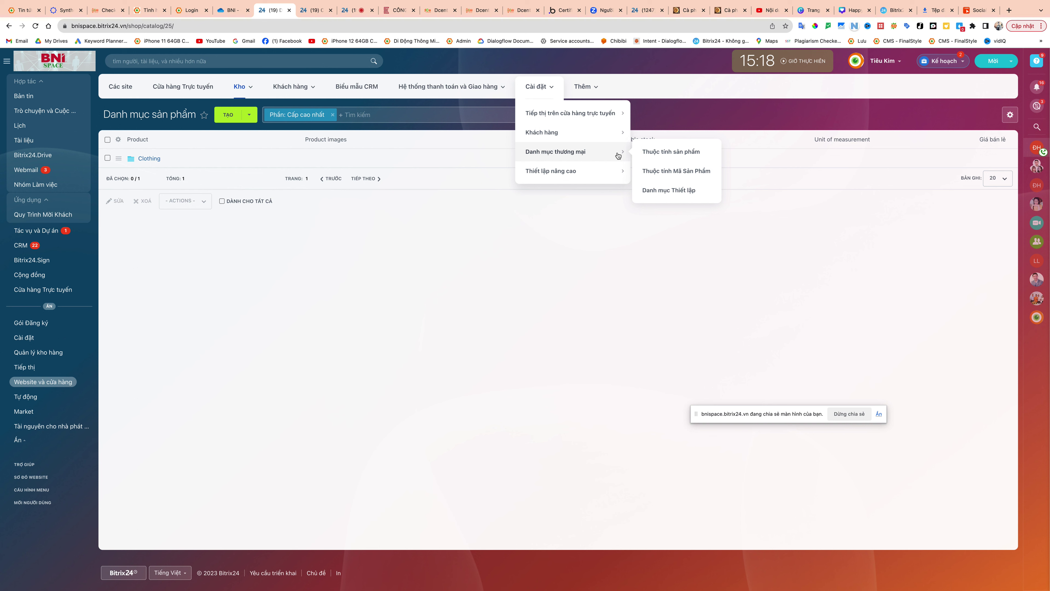
pyautogui.moveTo(598, 172)
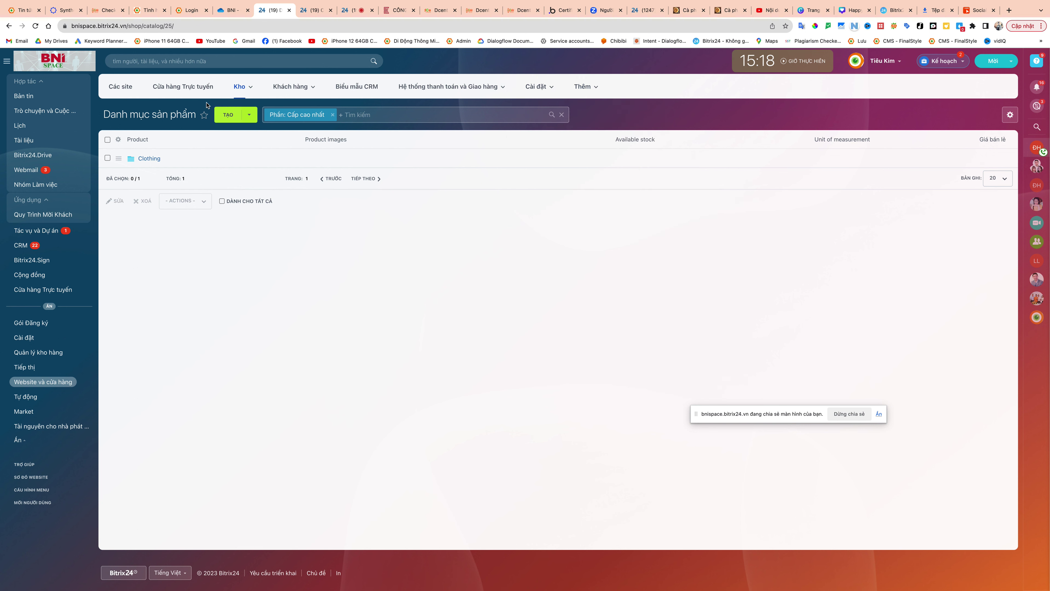
# Open the online stores list, then load the dcenter.bitrix24.com stores page in the other tab
pyautogui.click(195, 90)
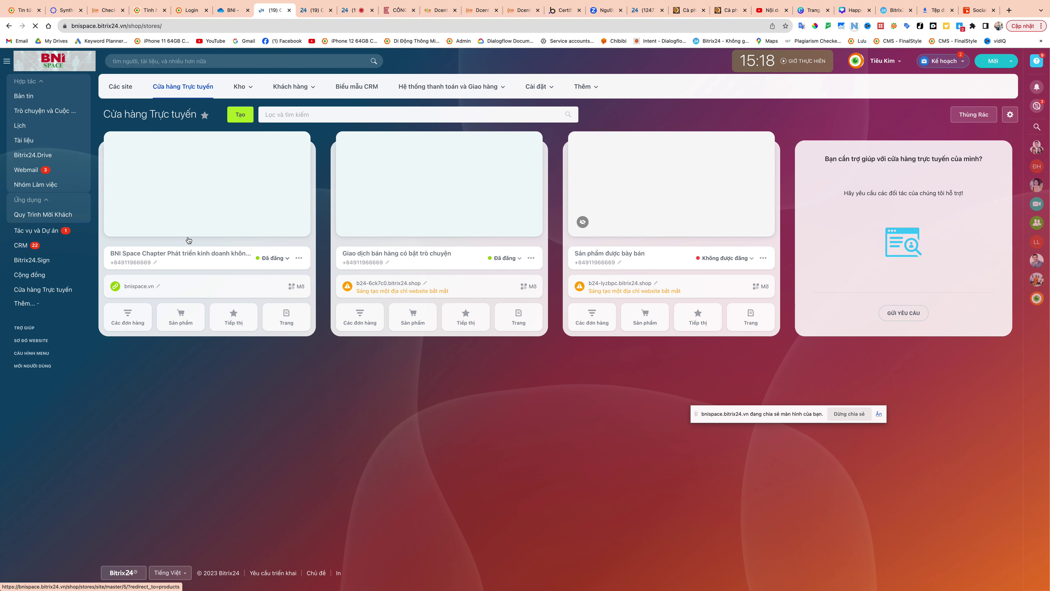
pyautogui.moveTo(231, 221)
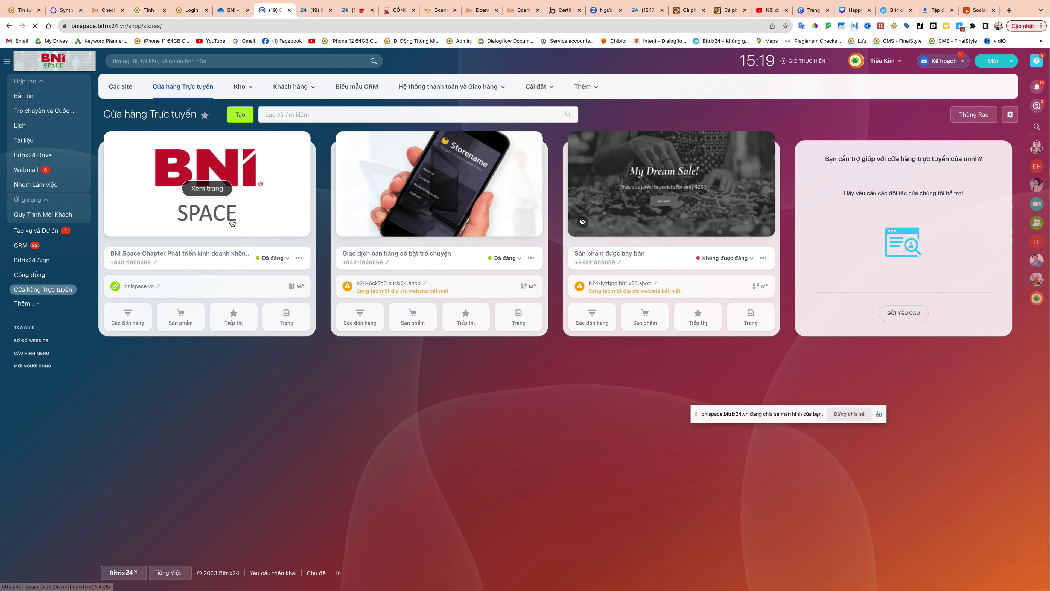
pyautogui.click(314, 10)
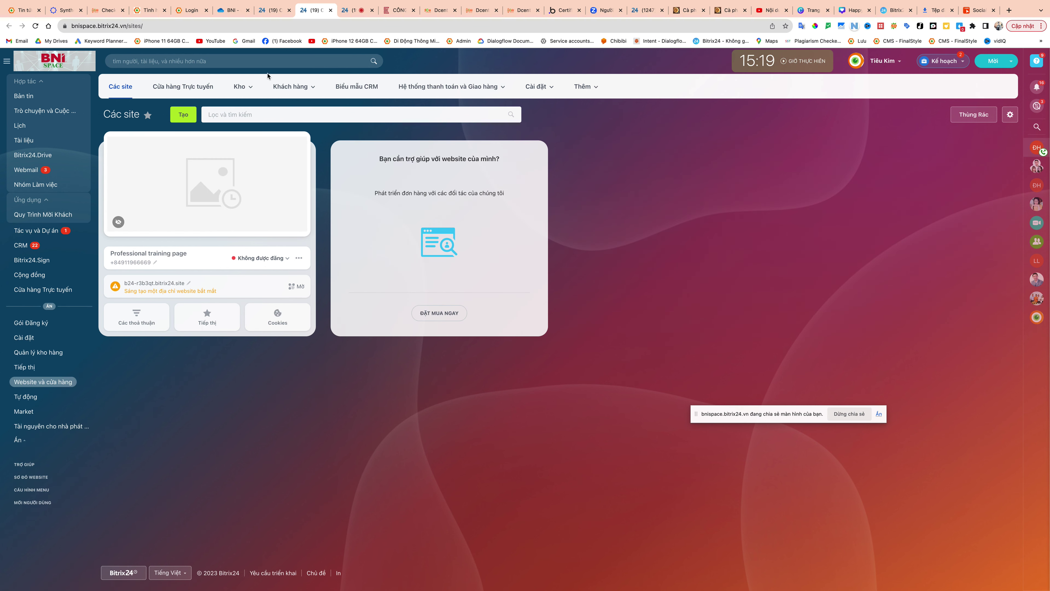
pyautogui.click(257, 30)
pyautogui.write('dcenter')
pyautogui.click(239, 140)
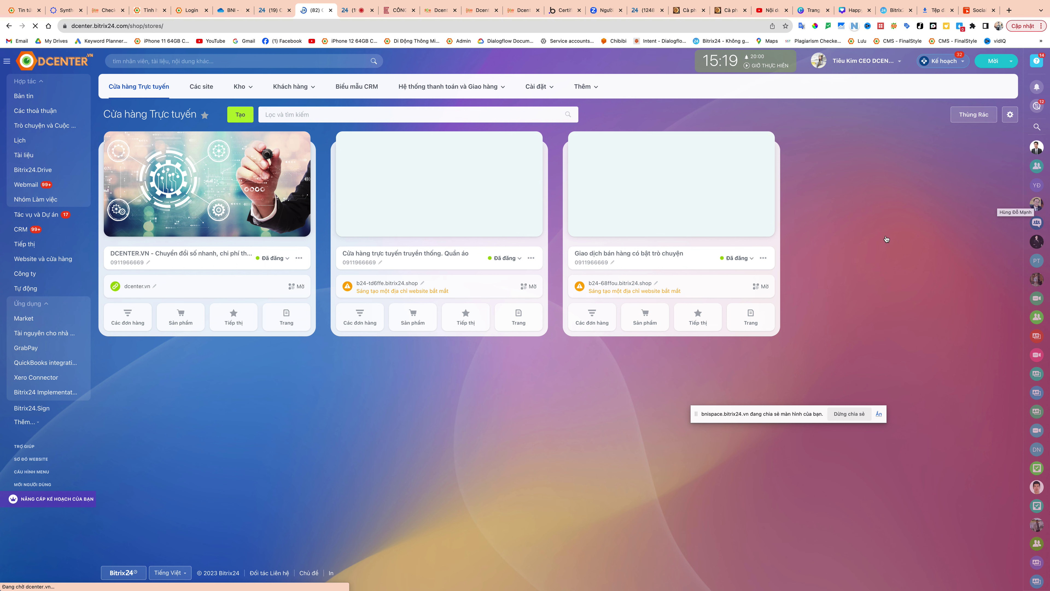
# Send 'hihi' to a colleague after glancing at their profile, then close the chat
pyautogui.click(1036, 150)
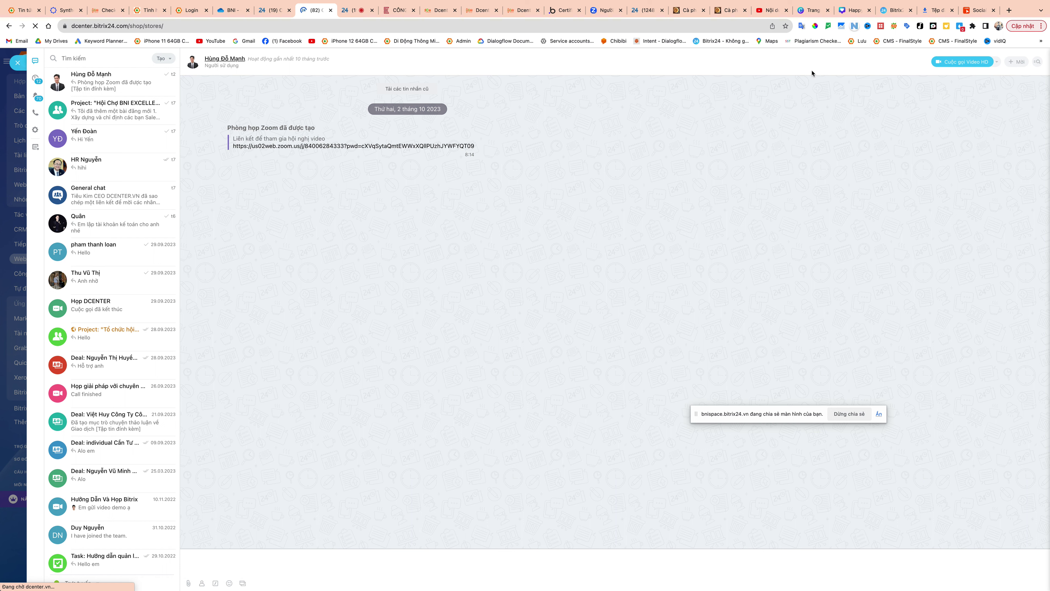
pyautogui.click(203, 60)
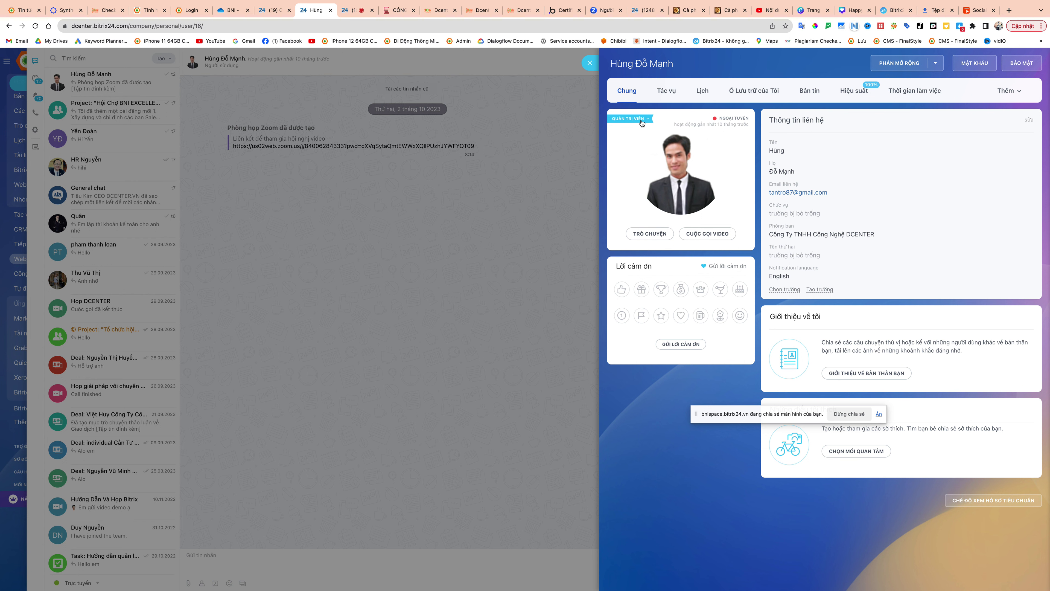
pyautogui.click(590, 64)
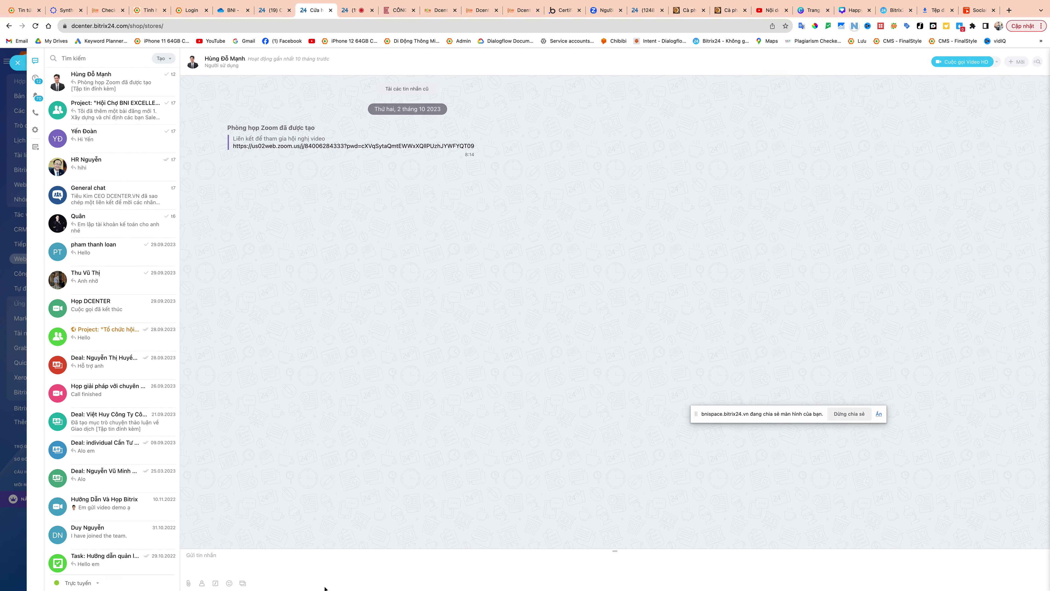
pyautogui.write('hihi')
pyautogui.press('Return')
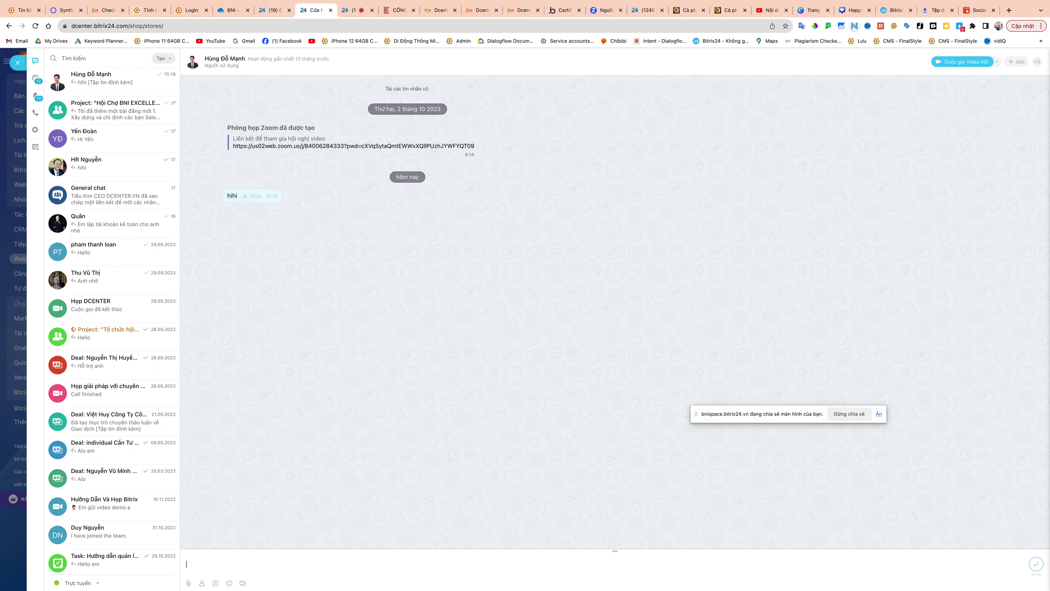
pyautogui.click(18, 62)
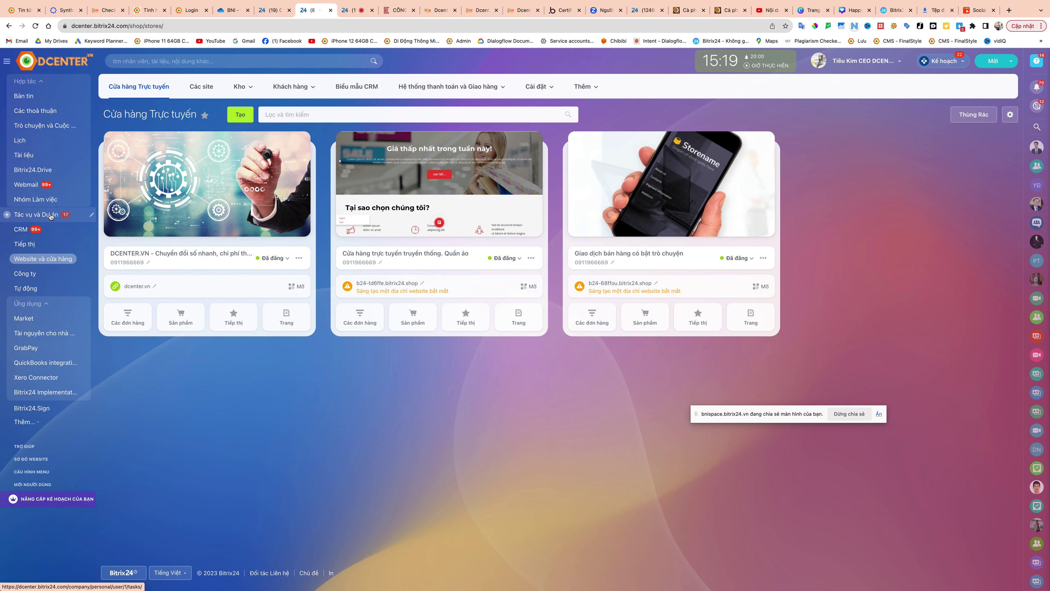
# In Tác vụ và Dự án, cancel a new-project wizard and open the Công Ty HAB SEO ONLINE project
pyautogui.click(65, 215)
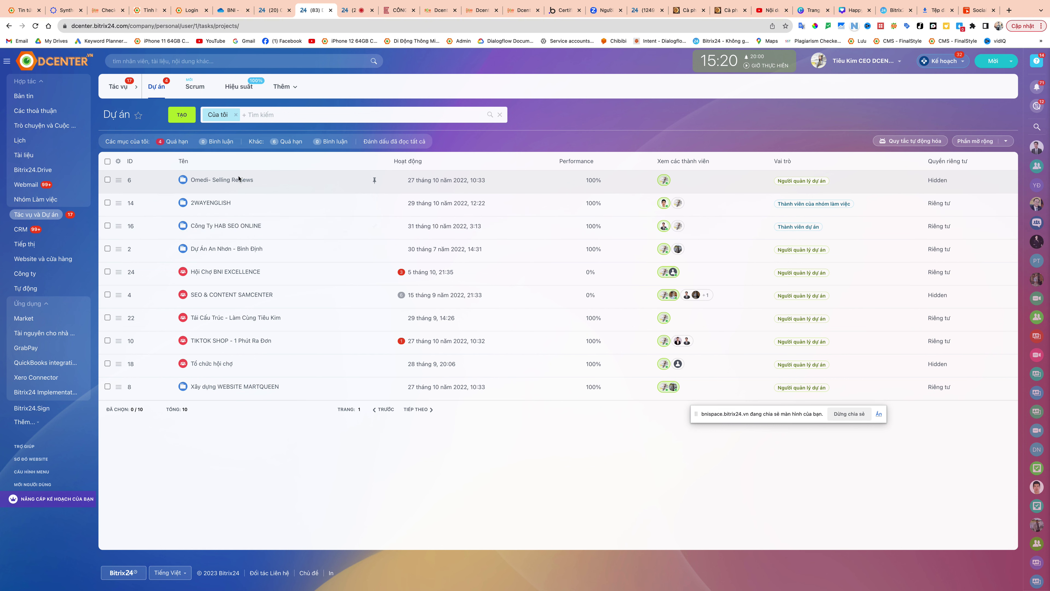
pyautogui.click(184, 116)
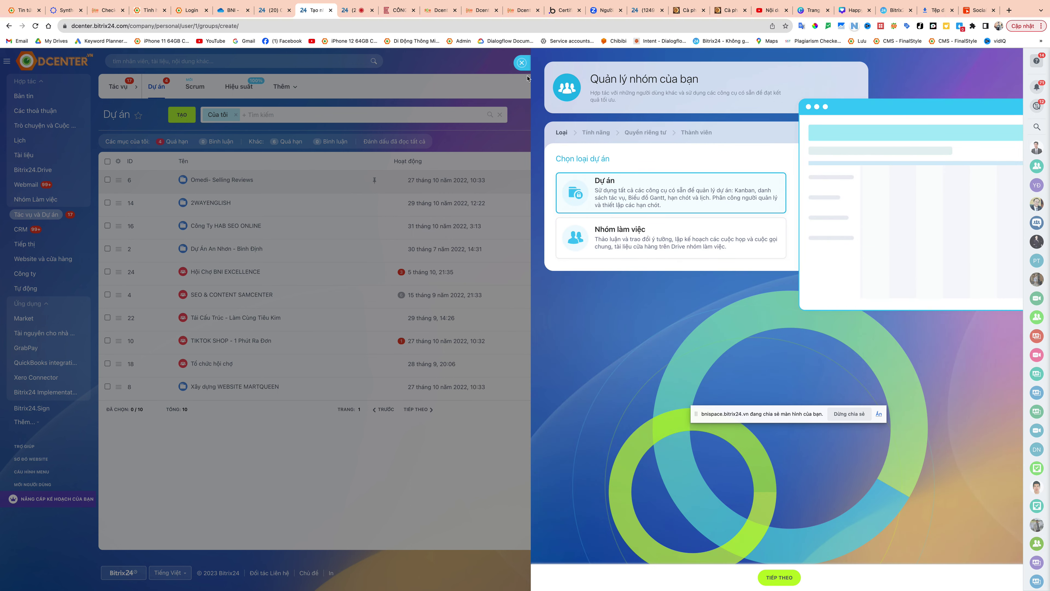
pyautogui.click(521, 62)
pyautogui.click(231, 227)
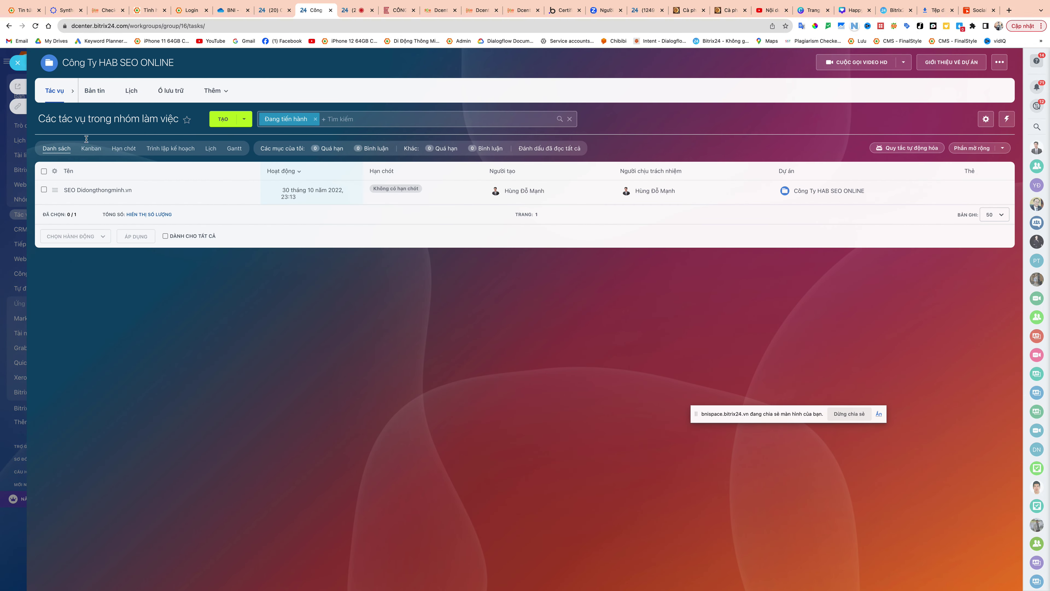
# Open the project's news feed and switch the full post editor to a BẦU CHỌN poll
pyautogui.click(93, 90)
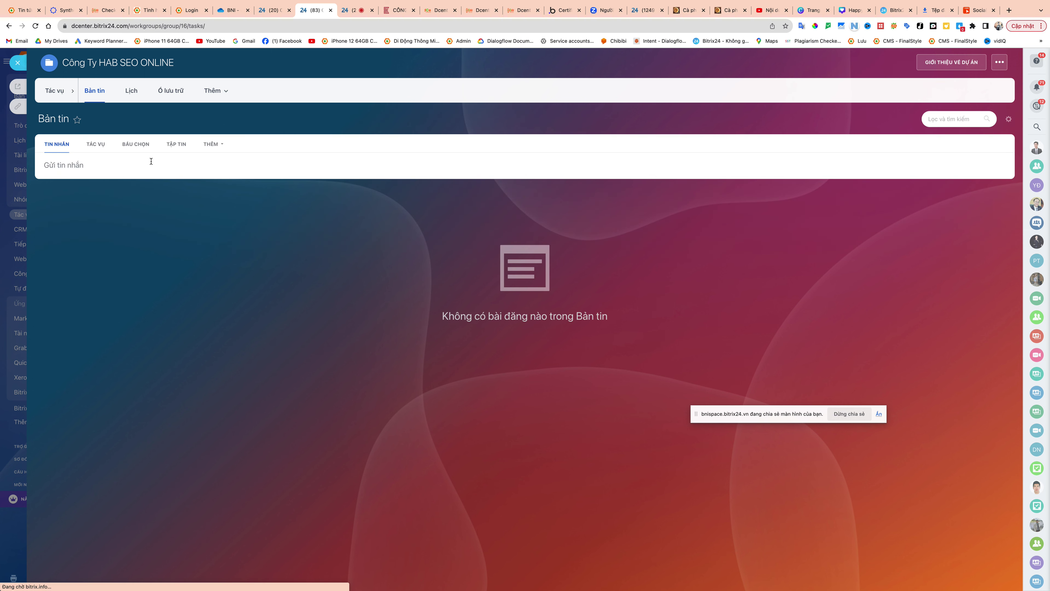
pyautogui.click(151, 162)
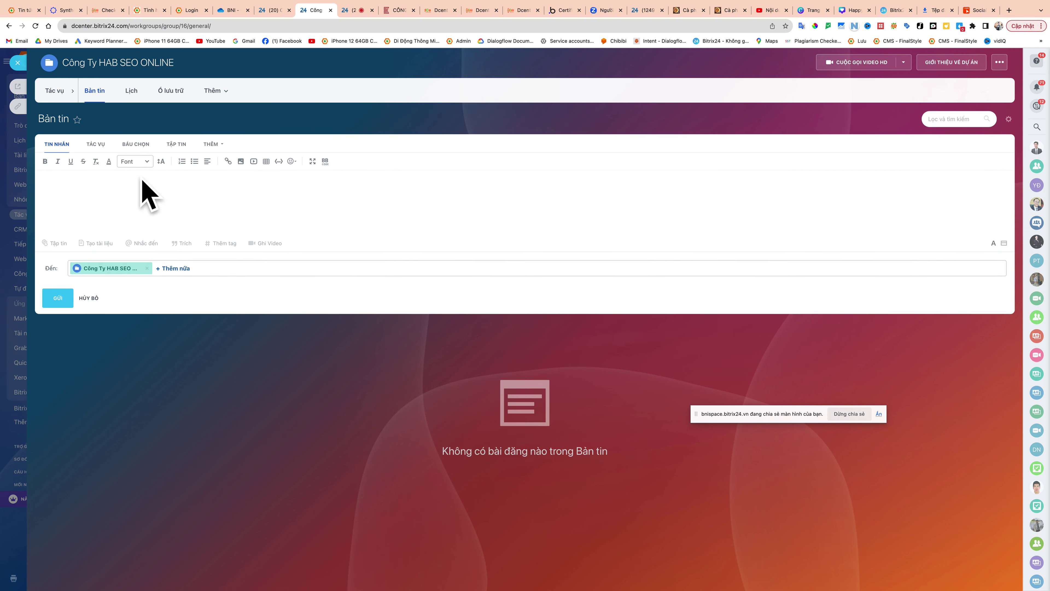
pyautogui.click(137, 146)
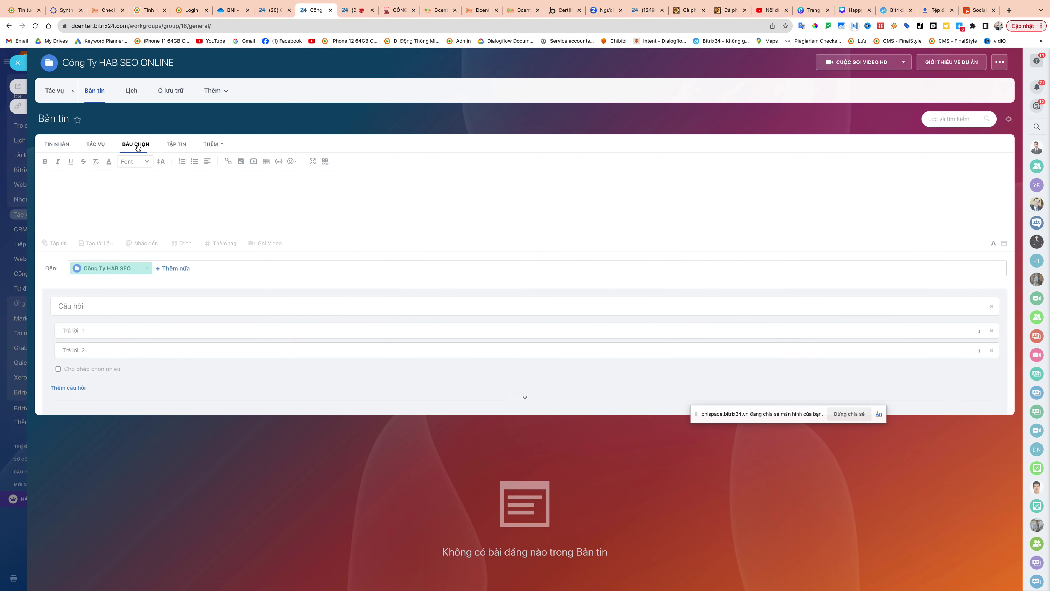
pyautogui.click(212, 144)
pyautogui.click(153, 186)
# In the project menu configuration, set Trò chuyện and Hội thoại to Hiển thị
pyautogui.click(214, 91)
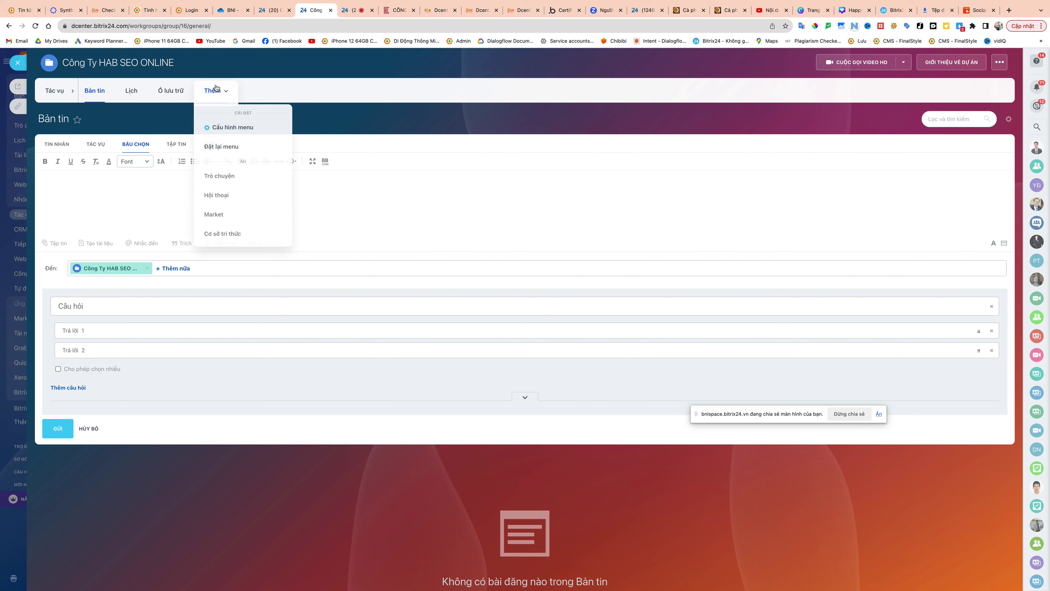
pyautogui.click(209, 129)
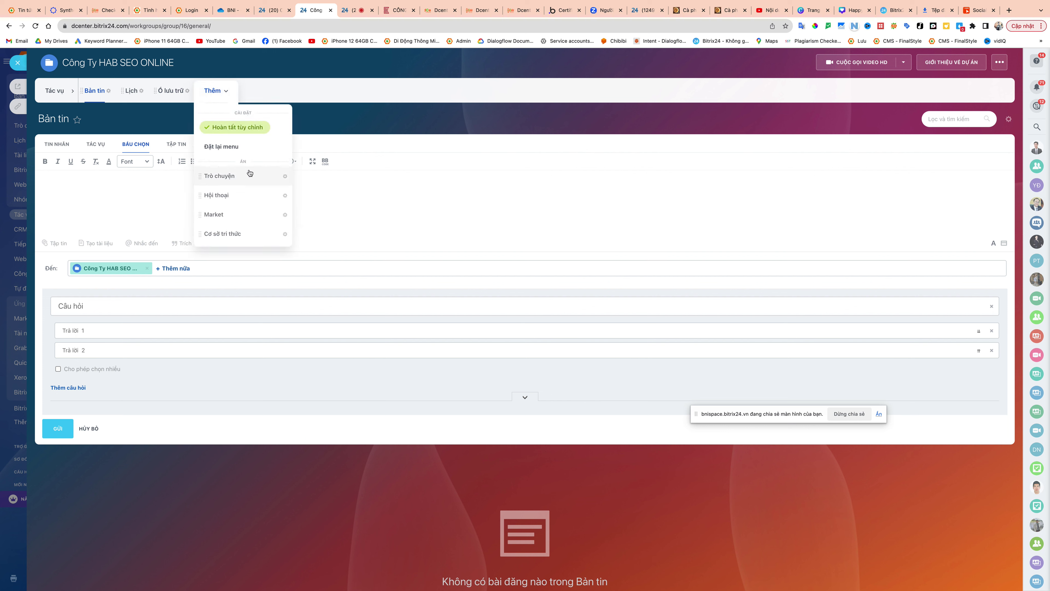
pyautogui.click(285, 177)
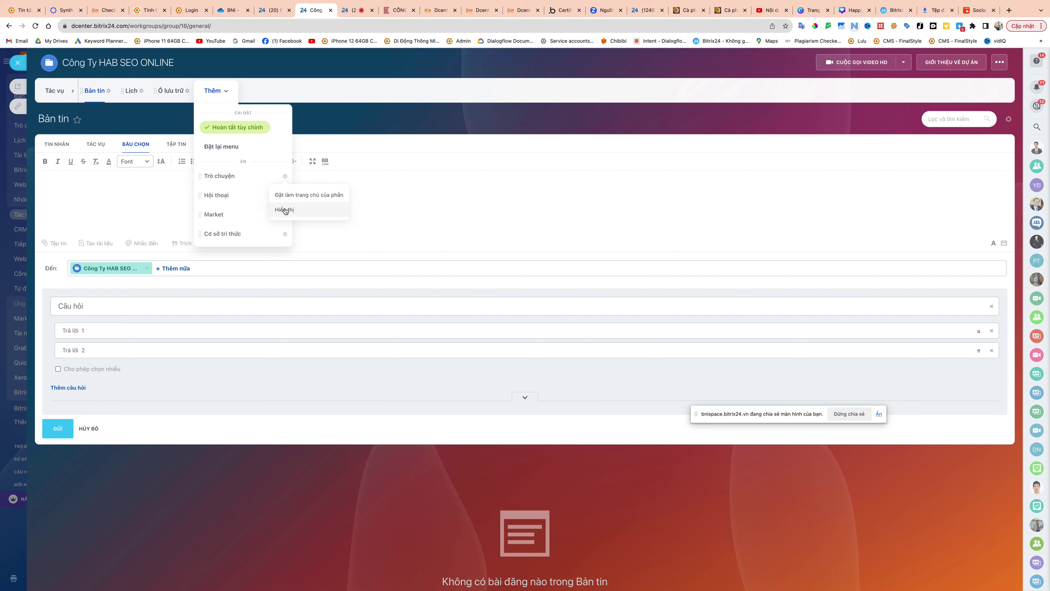
pyautogui.click(285, 209)
pyautogui.click(337, 177)
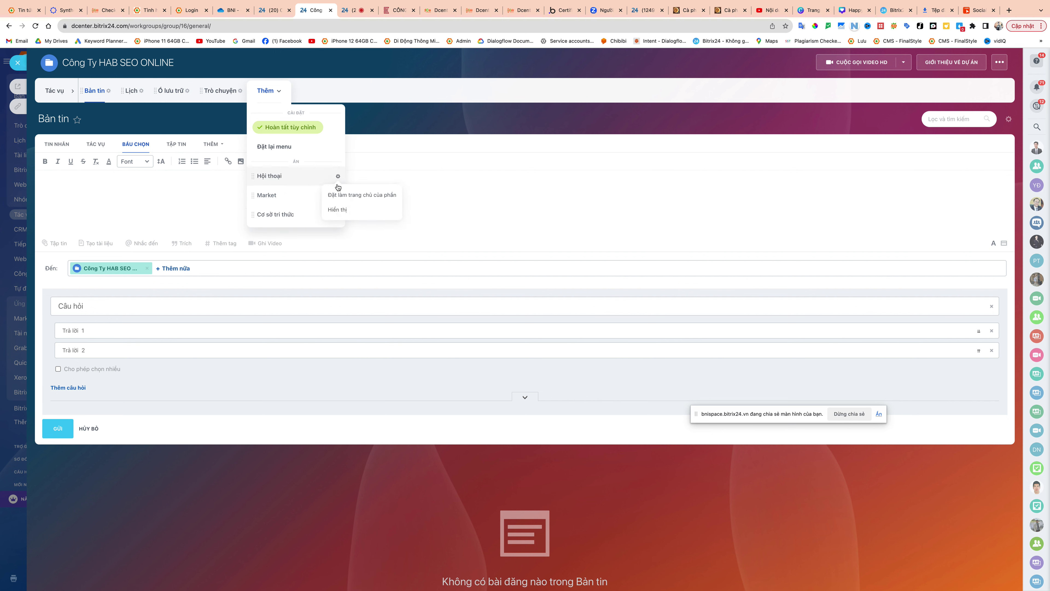
pyautogui.click(337, 209)
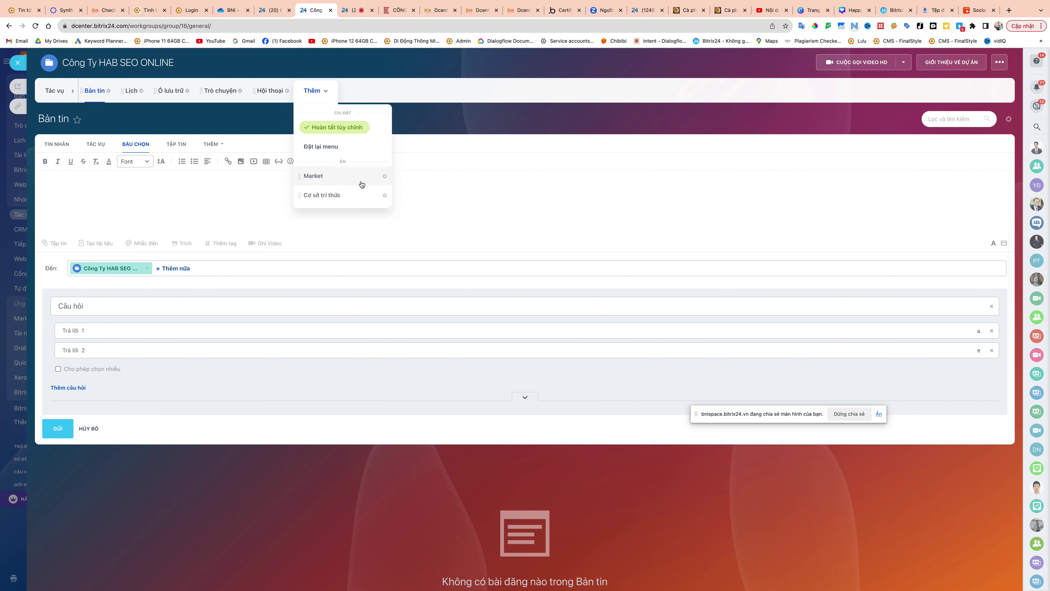
# Set Market and Cơ sở tri thức to Hiển thị as well, and finish customizing
pyautogui.click(384, 177)
pyautogui.click(382, 209)
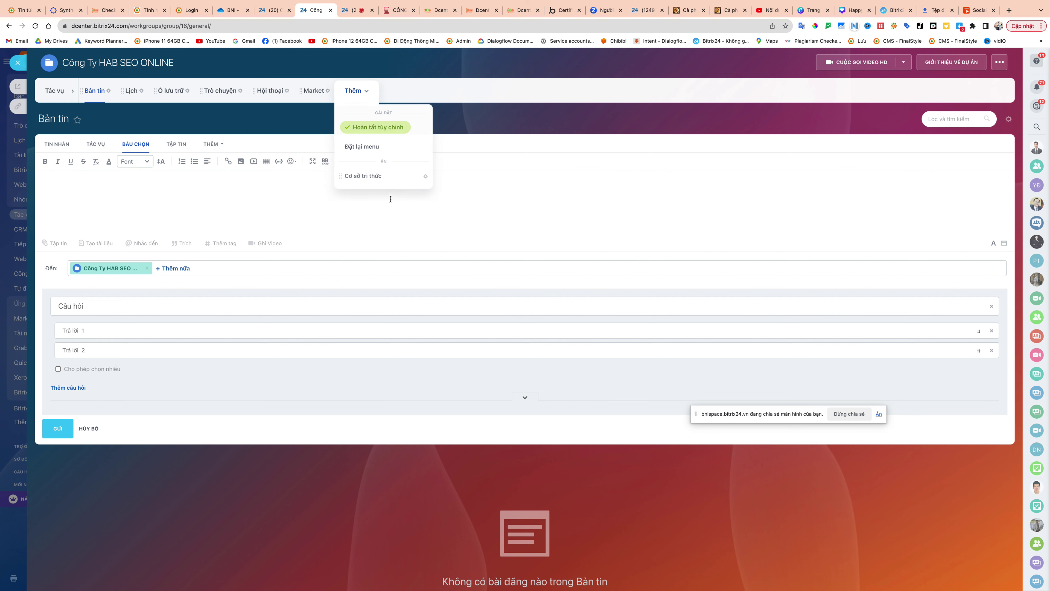
pyautogui.click(426, 177)
pyautogui.click(425, 209)
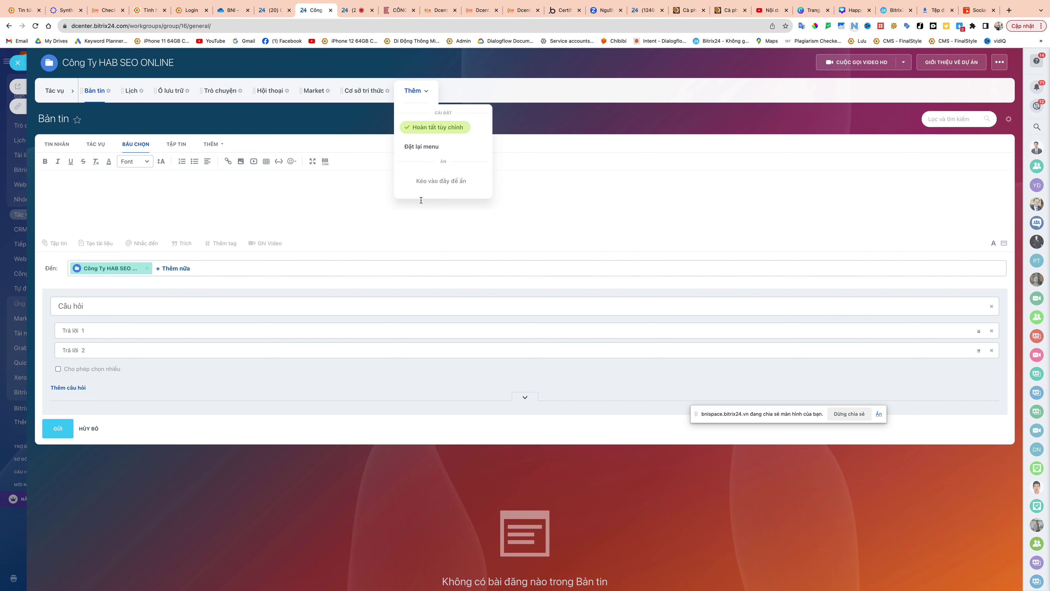
pyautogui.click(433, 128)
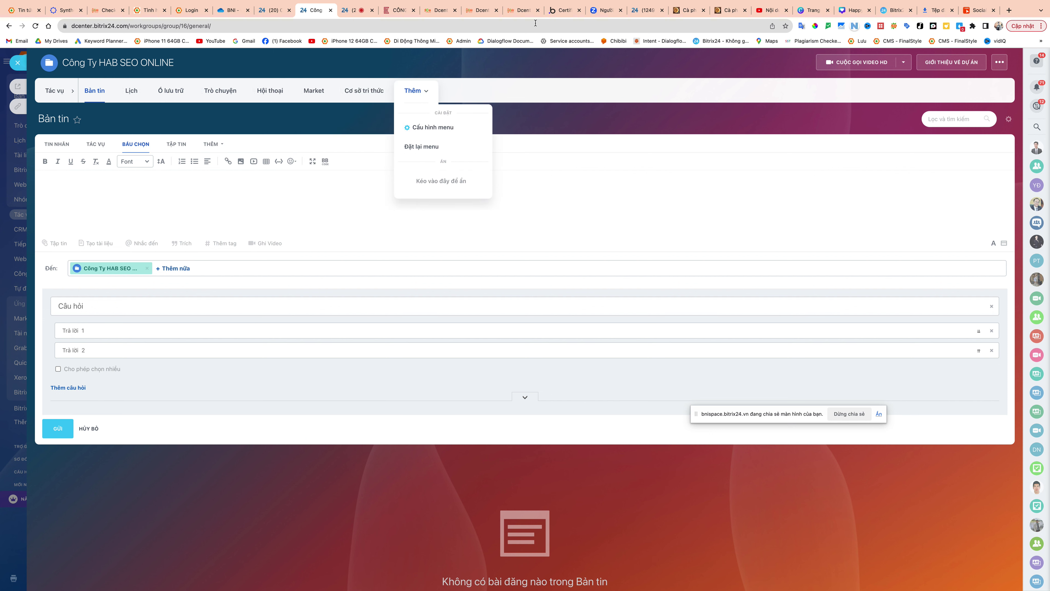
pyautogui.click(579, 95)
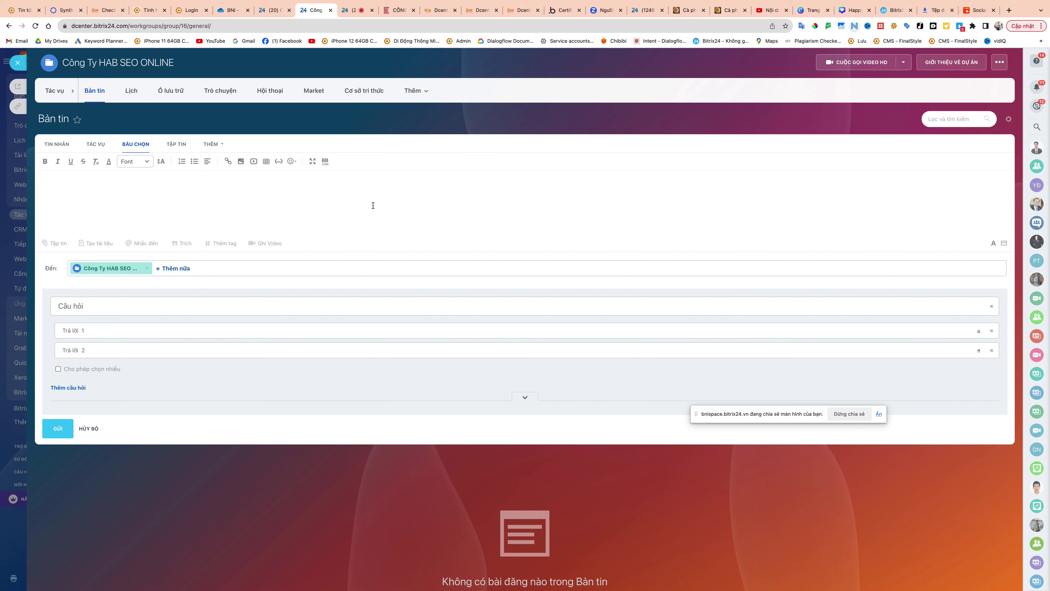
pyautogui.moveTo(739, 409); pyautogui.dragTo(689, 564)
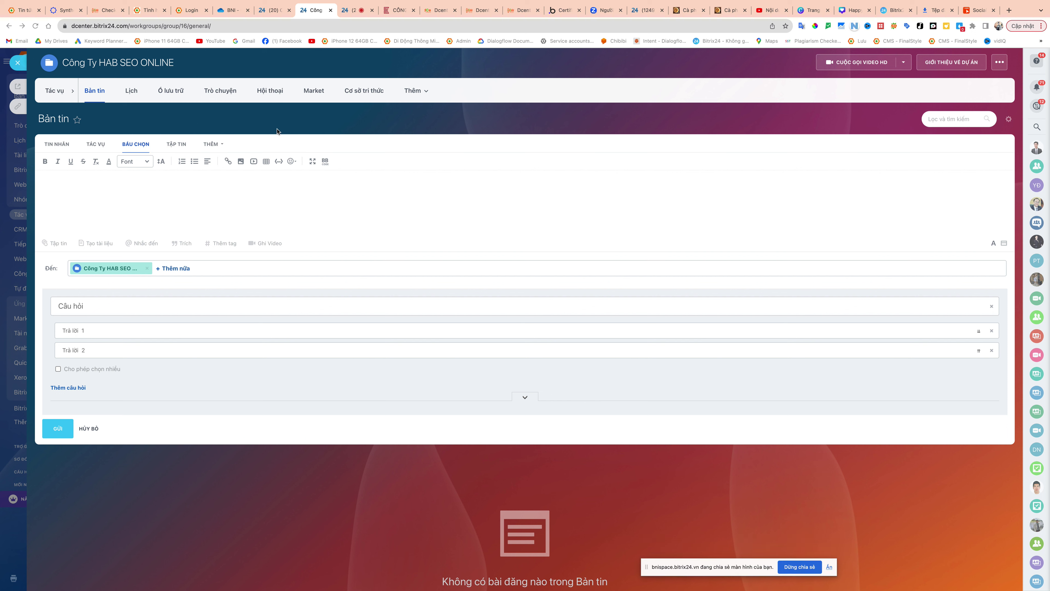
# Send 'hello' in the project's group chat, then close back to the Dự án list
pyautogui.click(263, 92)
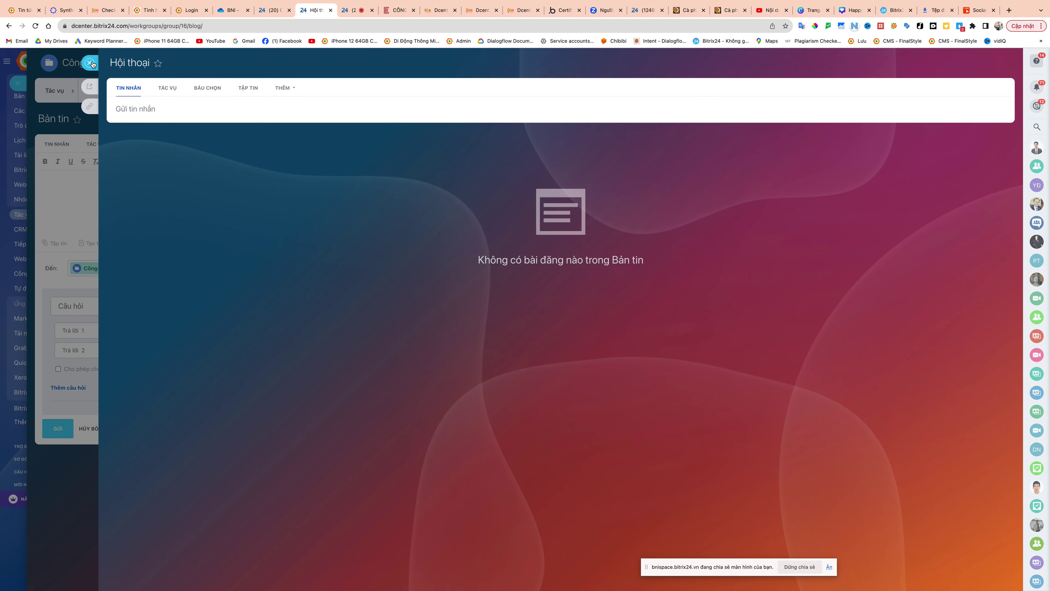
pyautogui.click(120, 67)
pyautogui.click(221, 88)
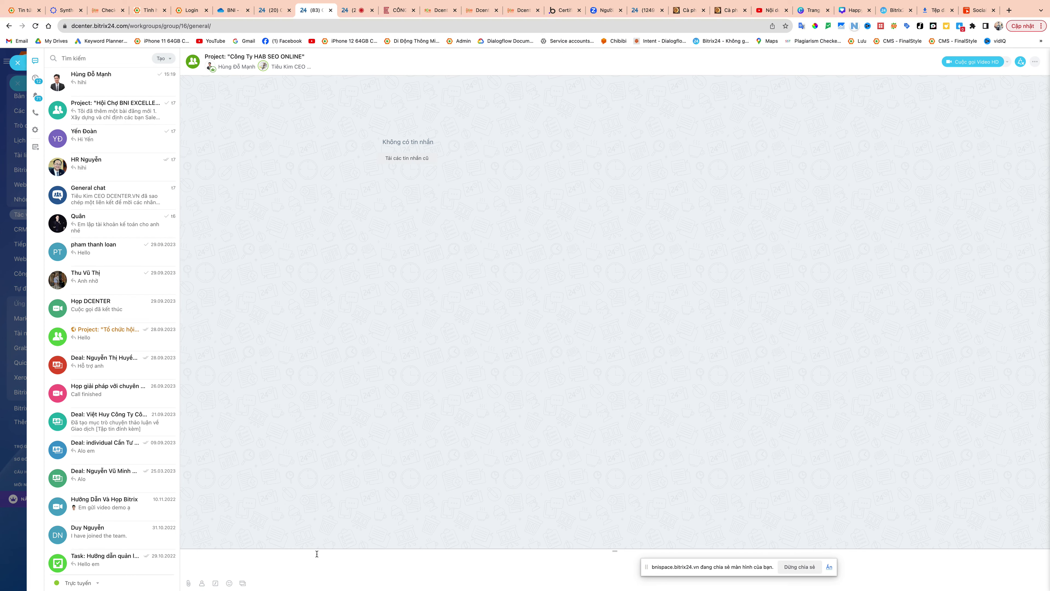
pyautogui.write('hello')
pyautogui.press('Return')
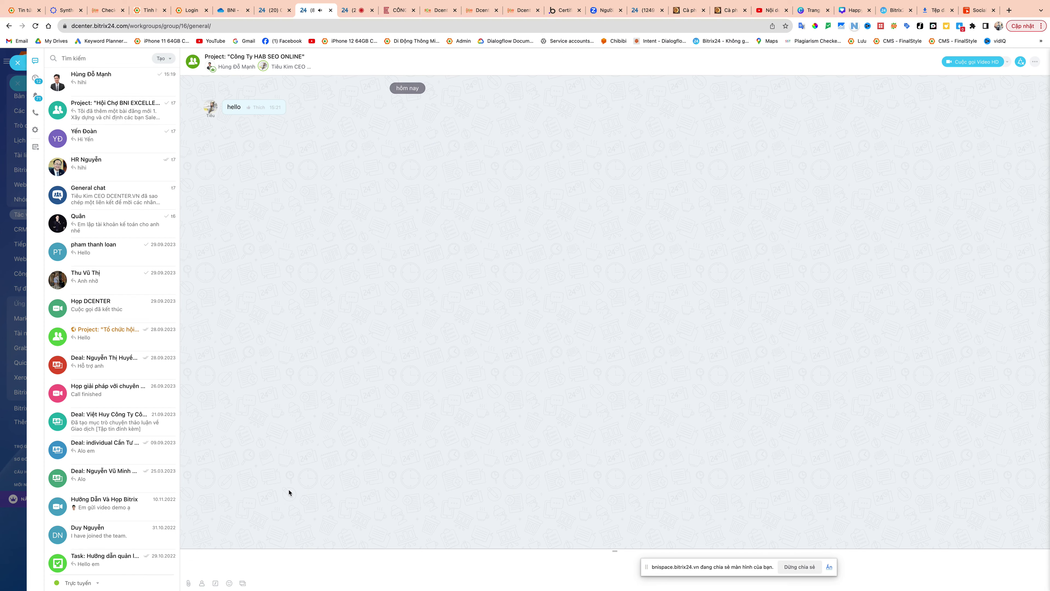
pyautogui.click(19, 63)
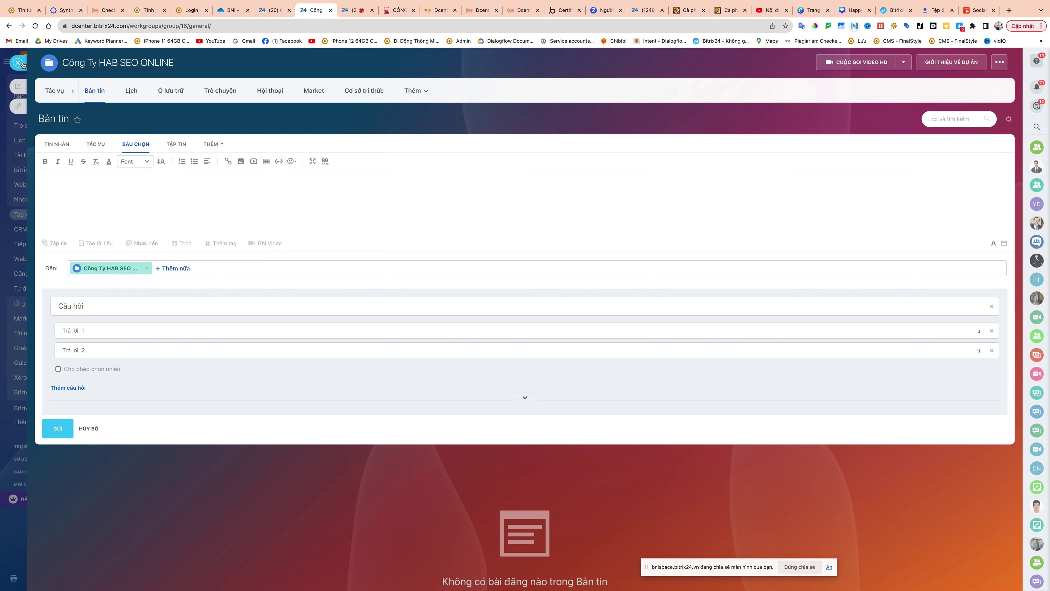
pyautogui.click(19, 62)
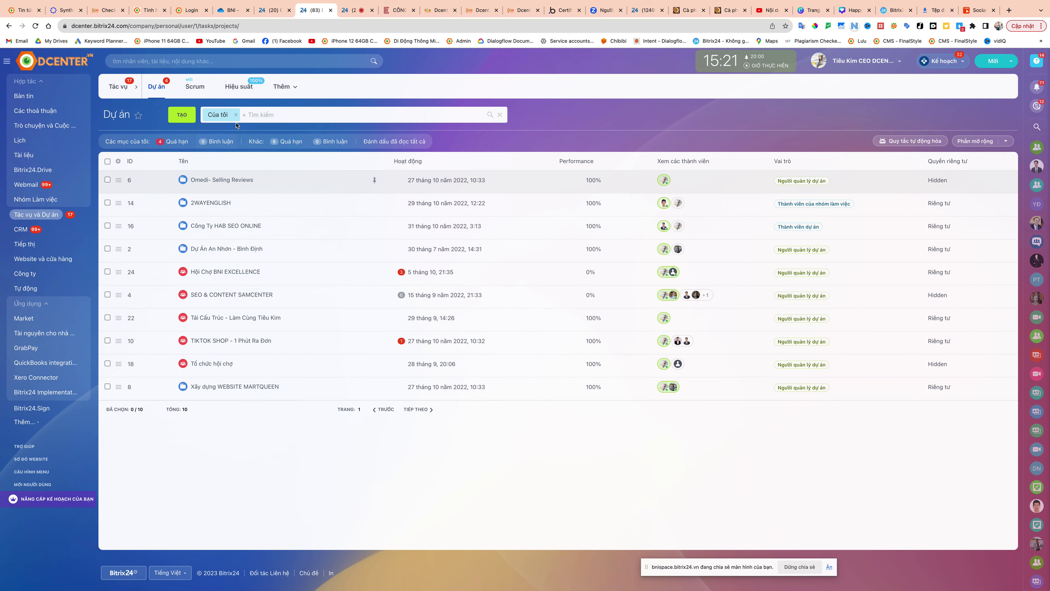
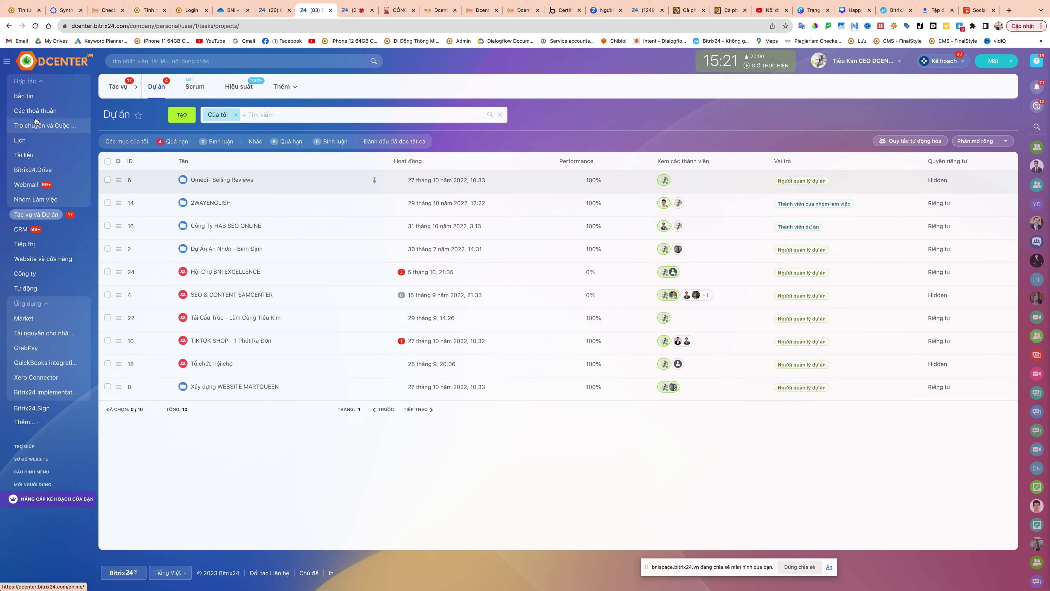
# Open the CRM deals board and switch it to the Dịch Vụ SEO pipeline
pyautogui.click(30, 229)
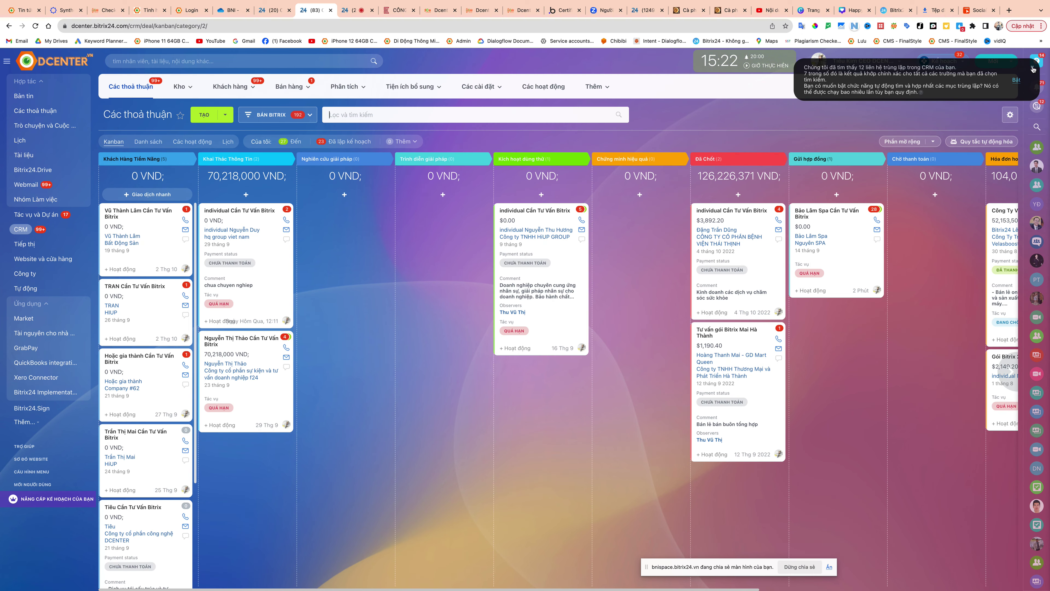
pyautogui.click(1032, 67)
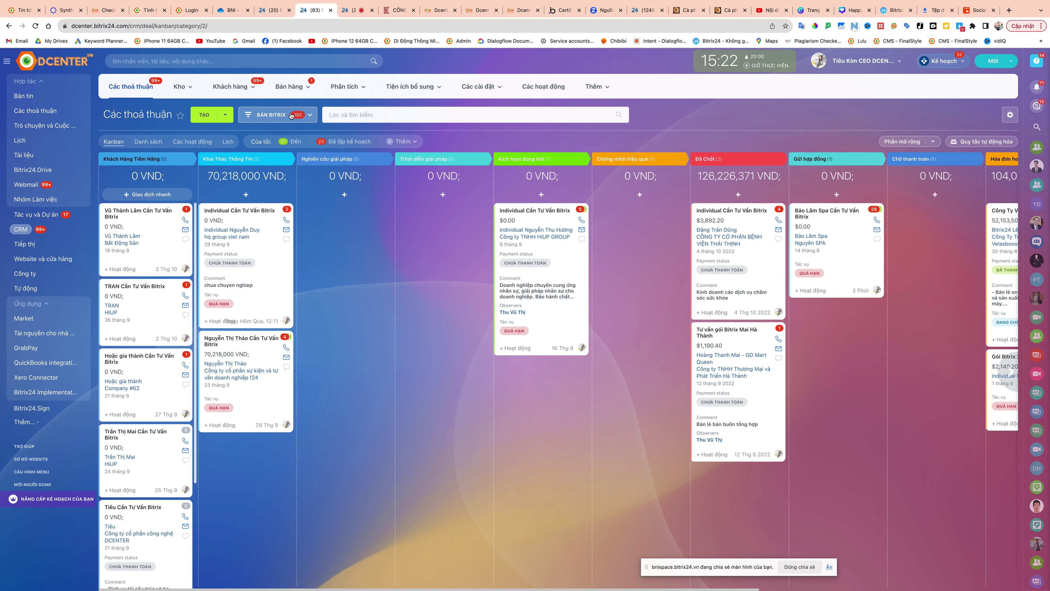
pyautogui.click(292, 115)
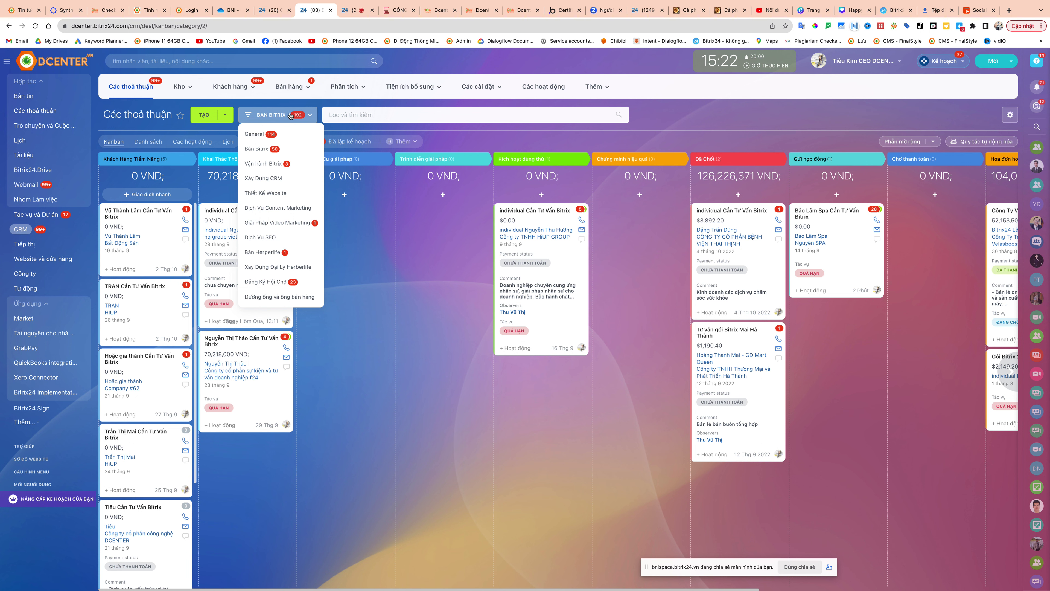
pyautogui.click(265, 239)
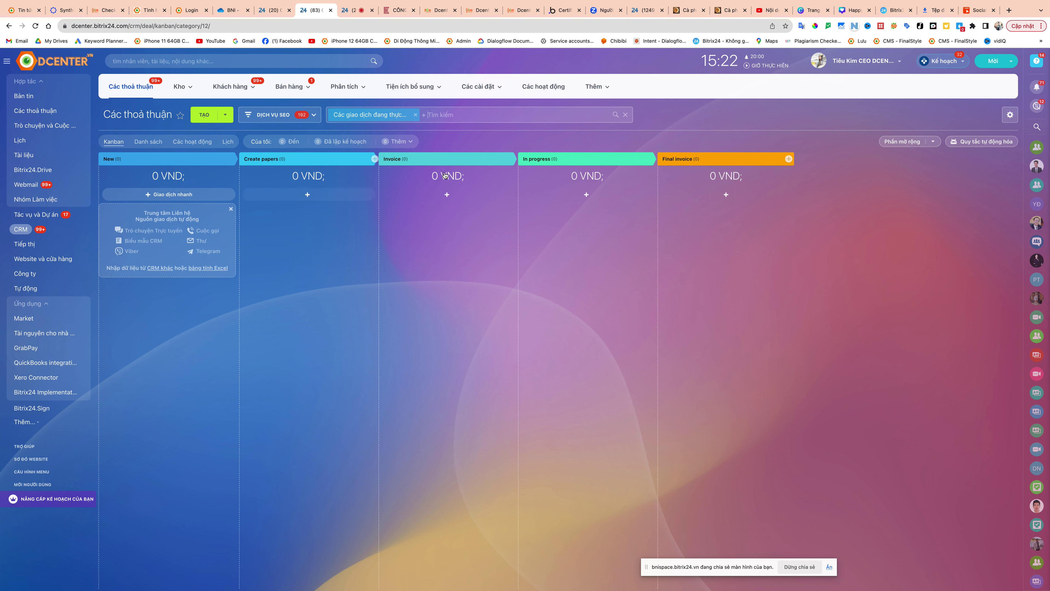
# Rename the first deal stage to 'Đầu Mối Mới'
pyautogui.click(228, 160)
pyautogui.write('Khách')
pyautogui.write(' Hàng Mới')
pyautogui.press('Return')
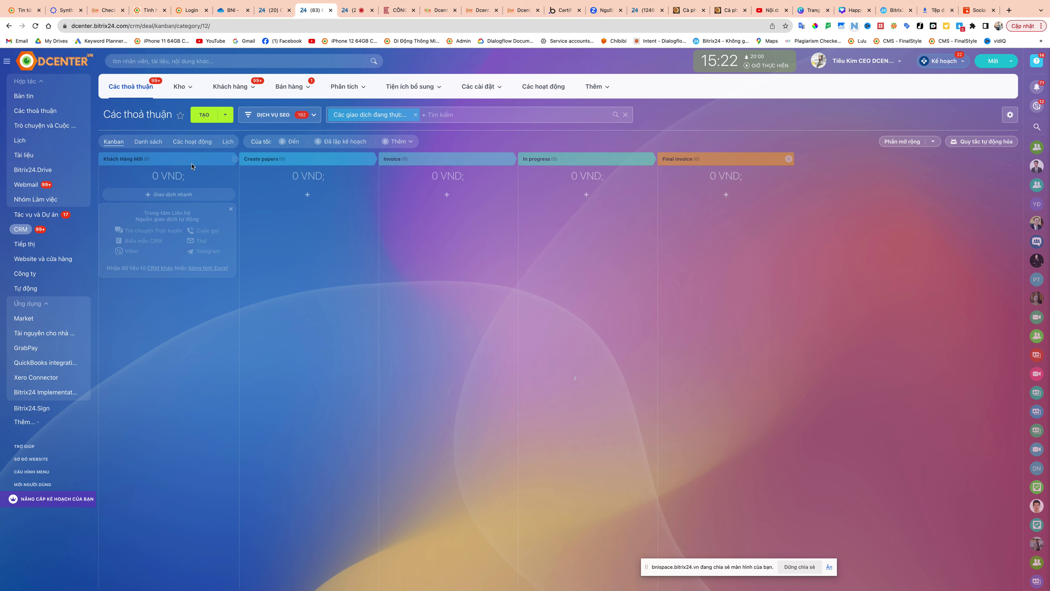
pyautogui.click(226, 161)
pyautogui.hotkey('alt', 'shift', 'Left')
pyautogui.hotkey('alt', 'shift', 'Left')
pyautogui.hotkey('alt', 'shift', 'Left')
pyautogui.write('Đa')
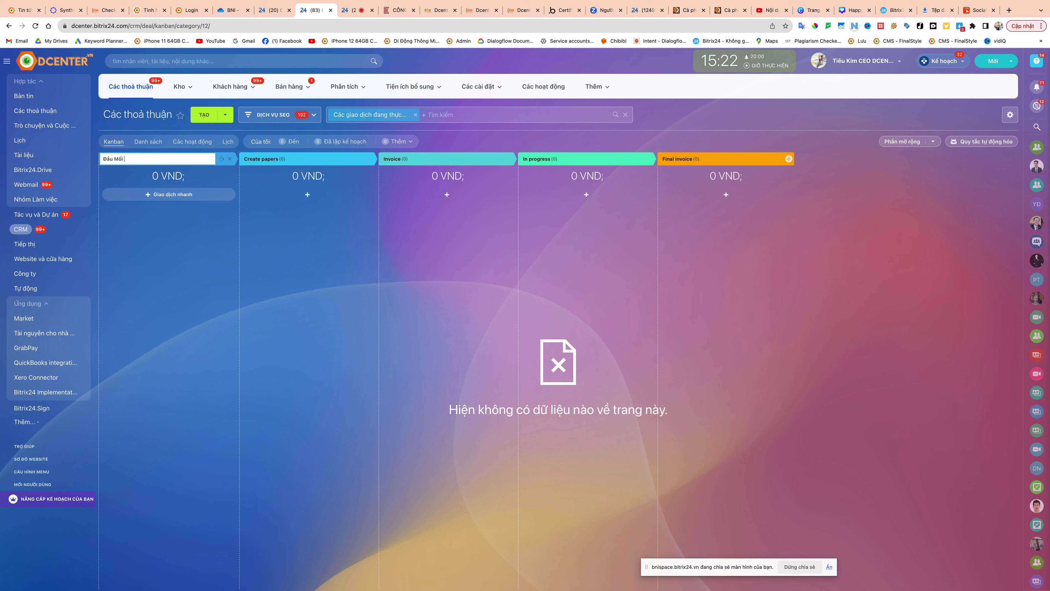
pyautogui.write('u Mối Mới')
pyautogui.press('Return')
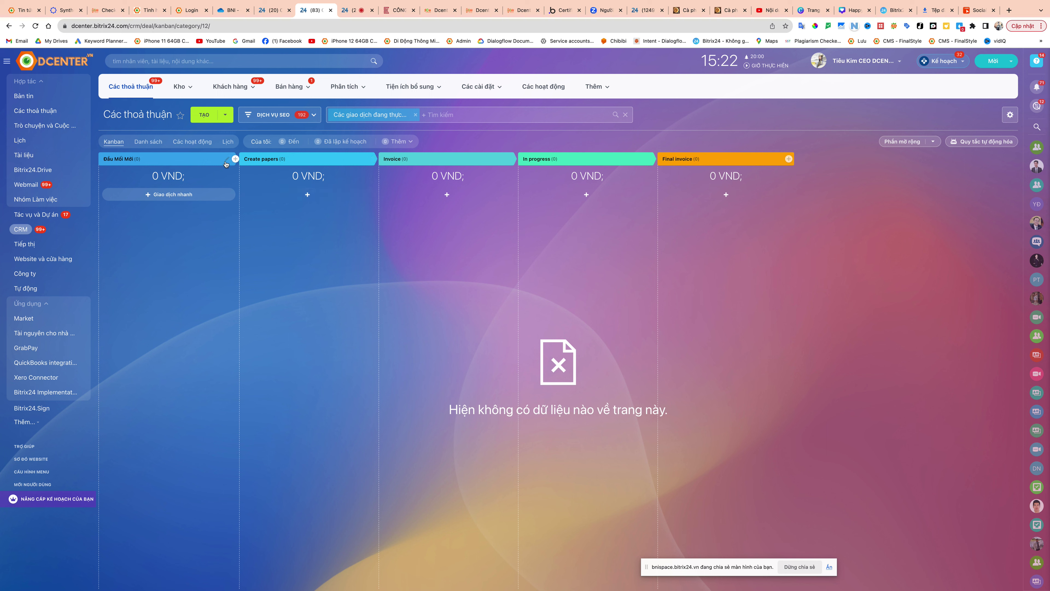
# Add stages 'Khai thác thông tin' and 'Xác định vấn đề' after it
pyautogui.click(235, 158)
pyautogui.write('KK')
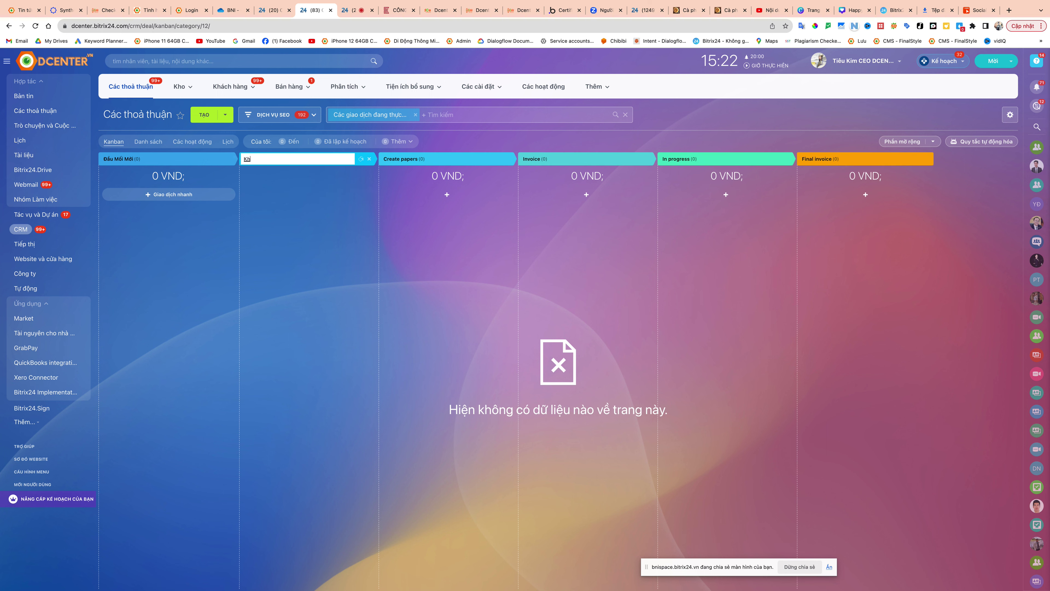
pyautogui.write('ai')
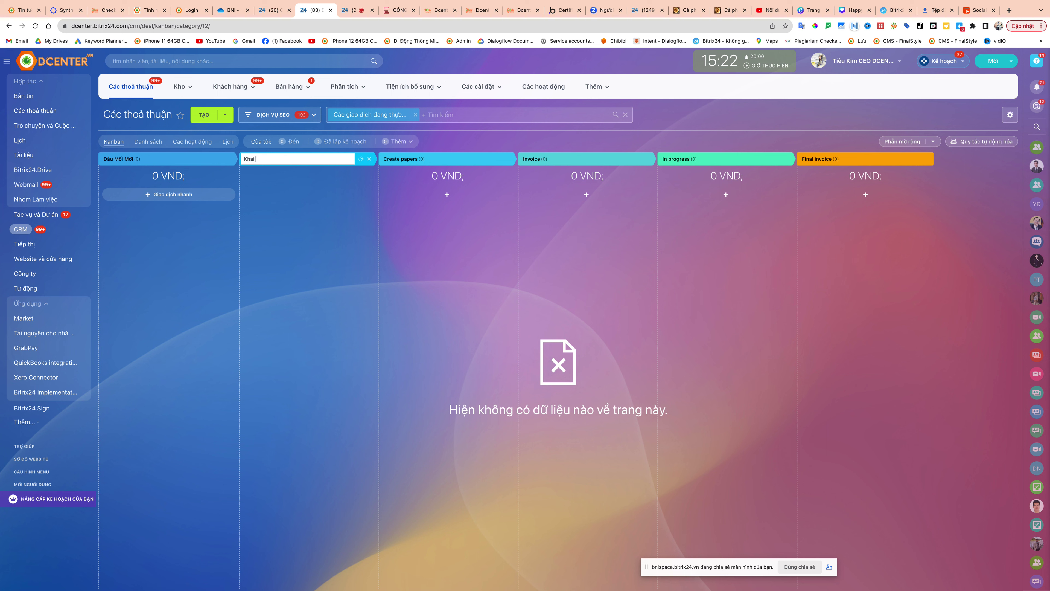
pyautogui.write(' thác thông tin')
pyautogui.press('Return')
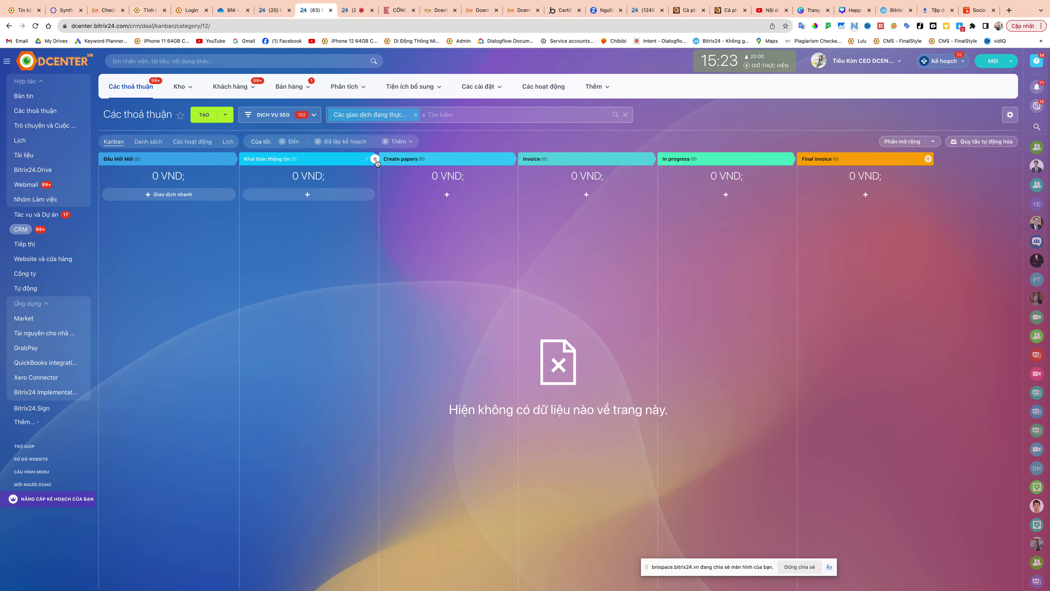
pyautogui.click(375, 160)
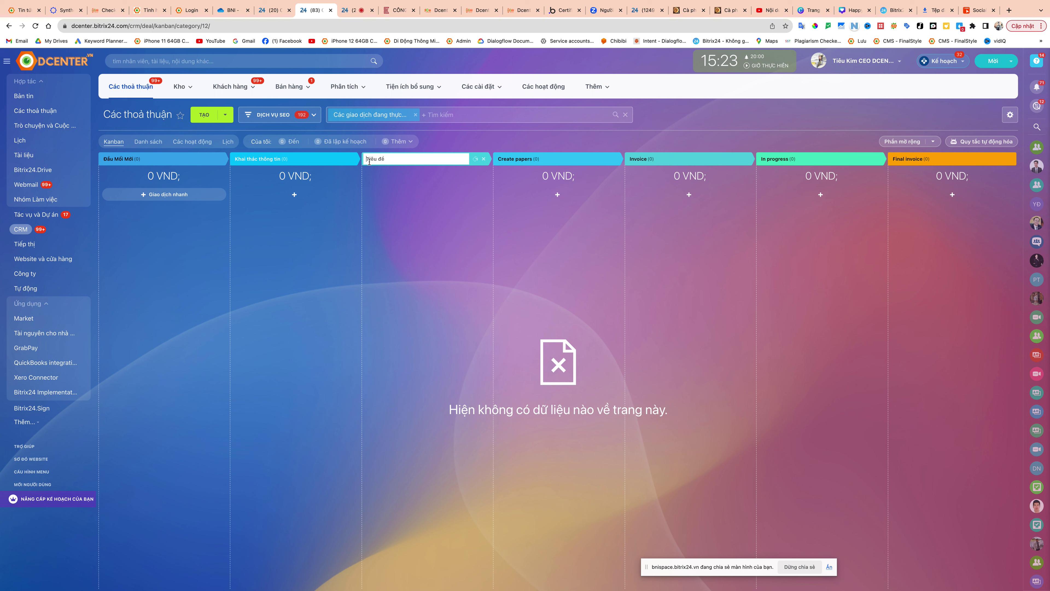
pyautogui.write('Xác định vấn đề')
pyautogui.press('Return')
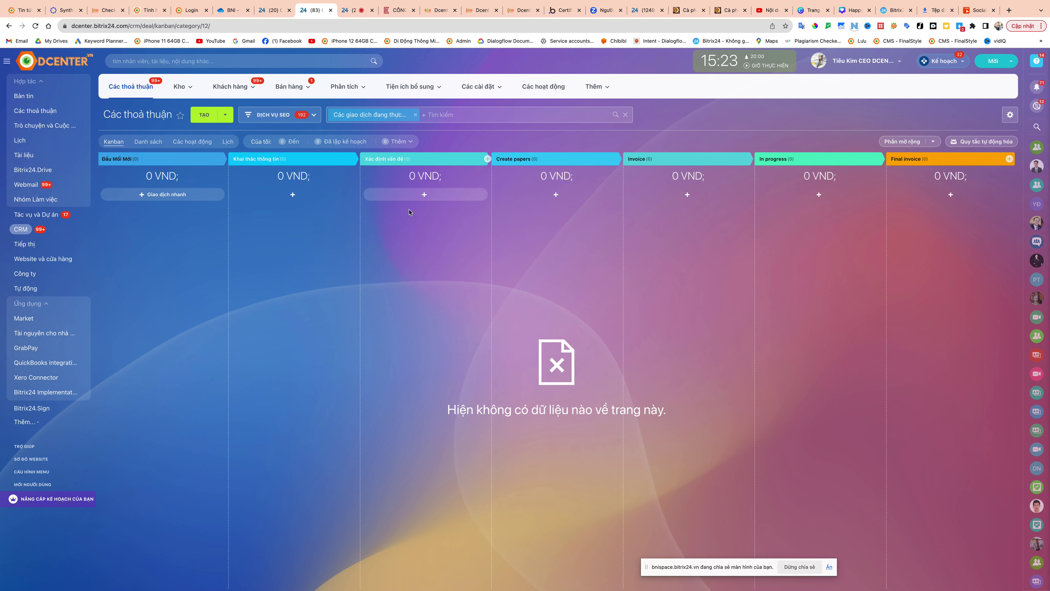
# Add stages 'Xây Dựng Giải Pháp' and 'Thuyết trình giải pháp' after Xác định vấn đề
pyautogui.click(487, 159)
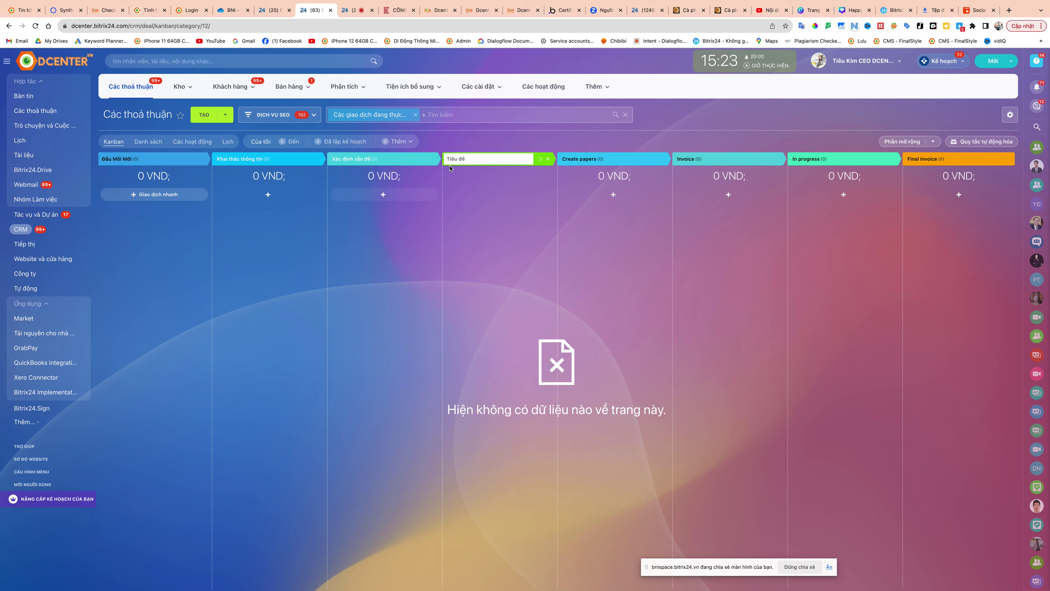
pyautogui.write('ch')
pyautogui.press('BackSpace')
pyautogui.press('BackSpace')
pyautogui.write('P')
pyautogui.press('BackSpace')
pyautogui.press('BackSpace')
pyautogui.write('Xây Duựng Giải Pháp')
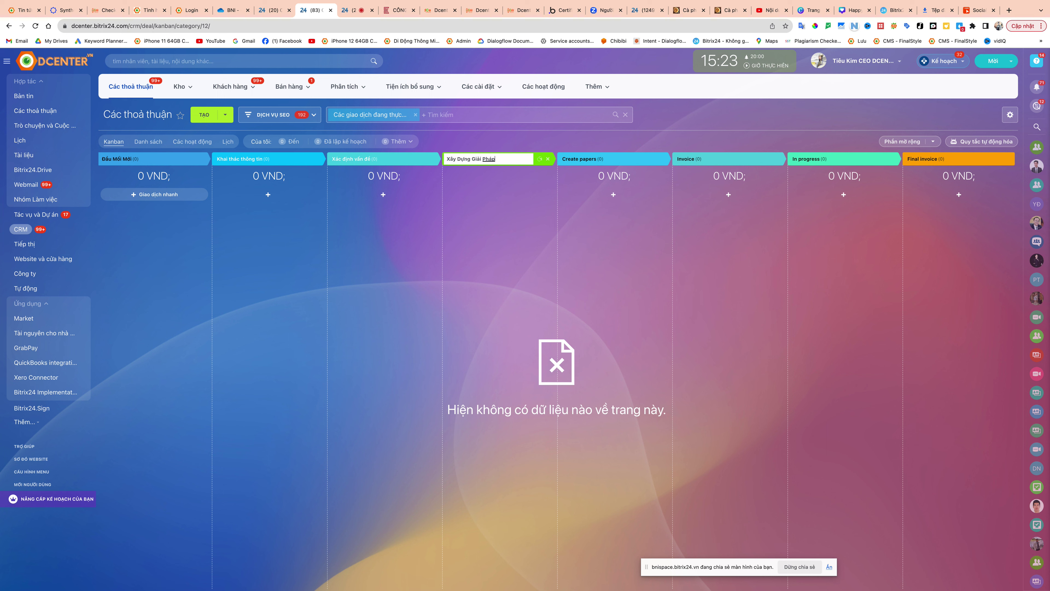
pyautogui.press('Return')
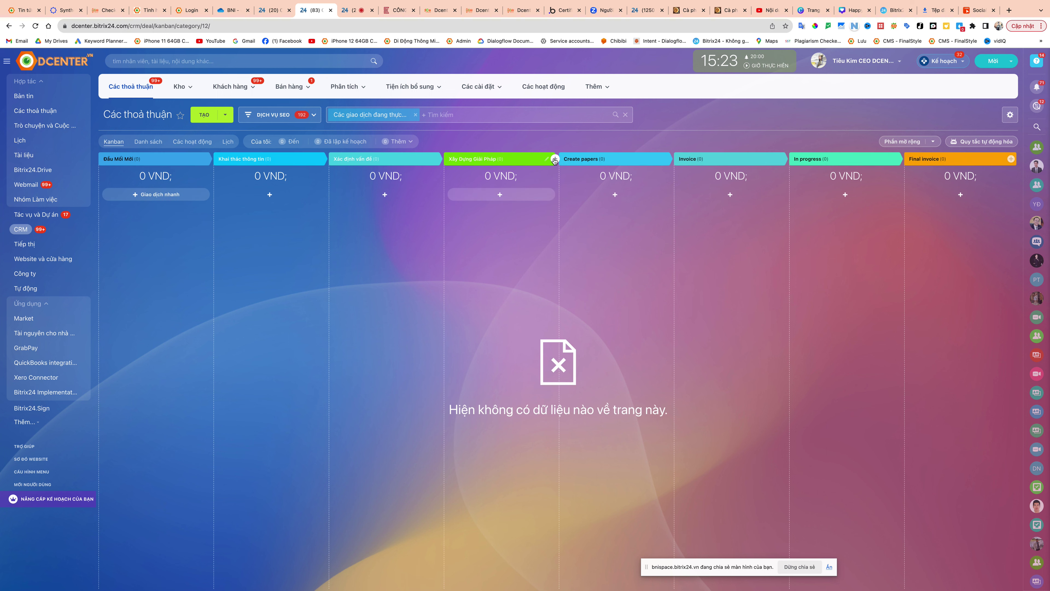
pyautogui.click(554, 159)
pyautogui.write('Demo')
pyautogui.press('BackSpace')
pyautogui.press('BackSpace')
pyautogui.press('BackSpace')
pyautogui.press('BackSpace')
pyautogui.write('Thuyế')
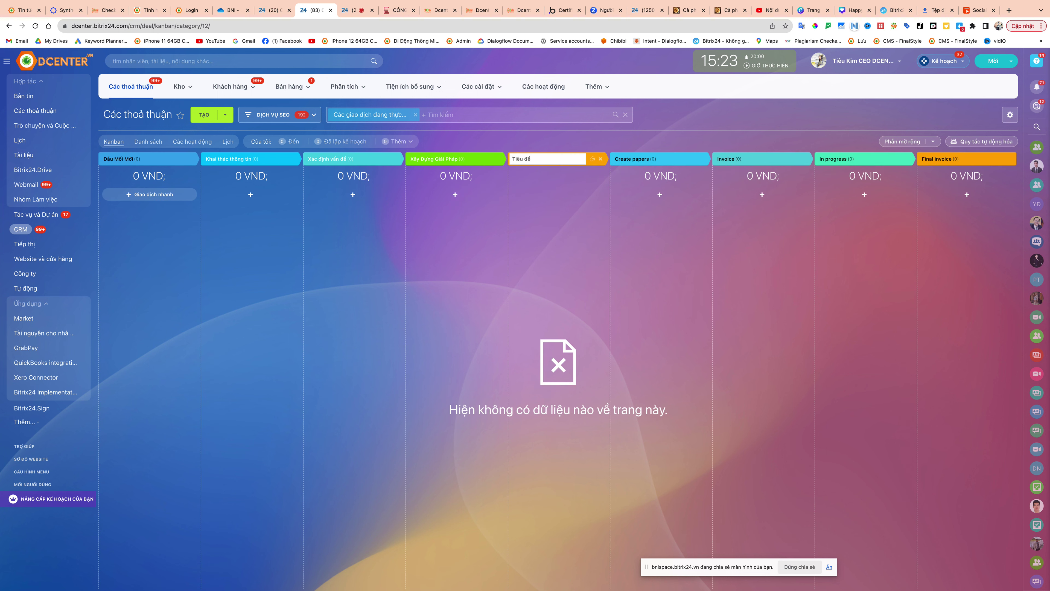
pyautogui.write('t trình giải pháp')
pyautogui.press('Return')
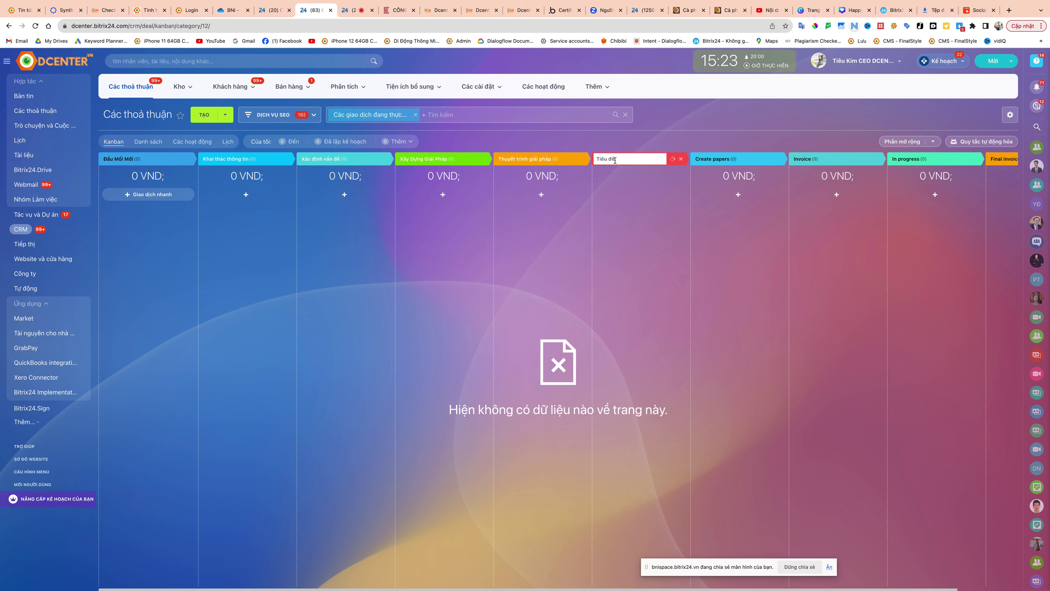
# Add stages 'Đã Chốt', 'Thanh toán 1 phần' and 'Thanh toán toàn bộ'
pyautogui.write('D')
pyautogui.write('ã Chổ')
pyautogui.write('t')
pyautogui.press('Return')
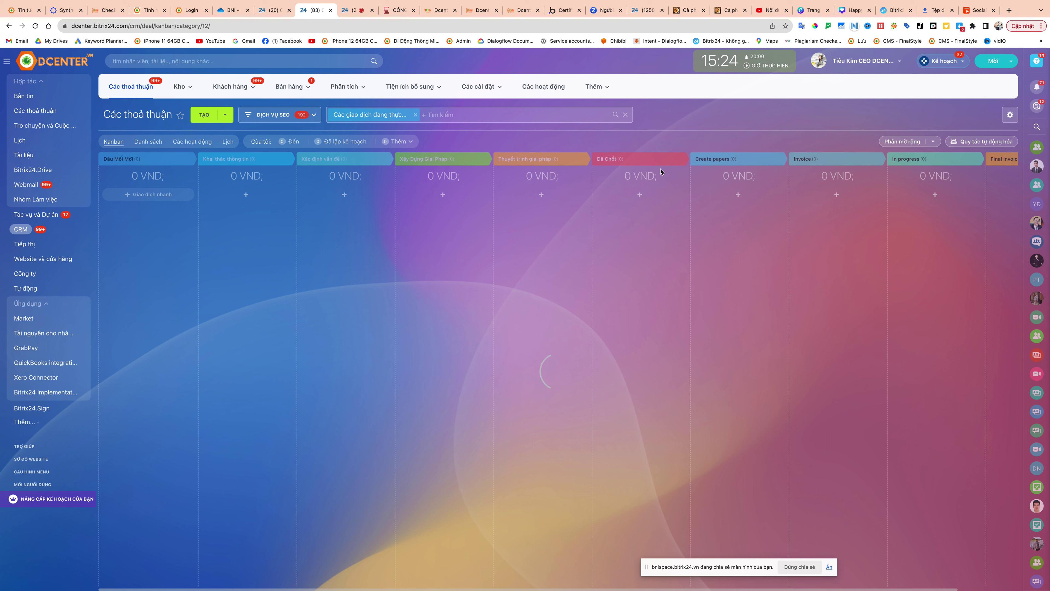
pyautogui.click(686, 159)
pyautogui.write('Thanh toán')
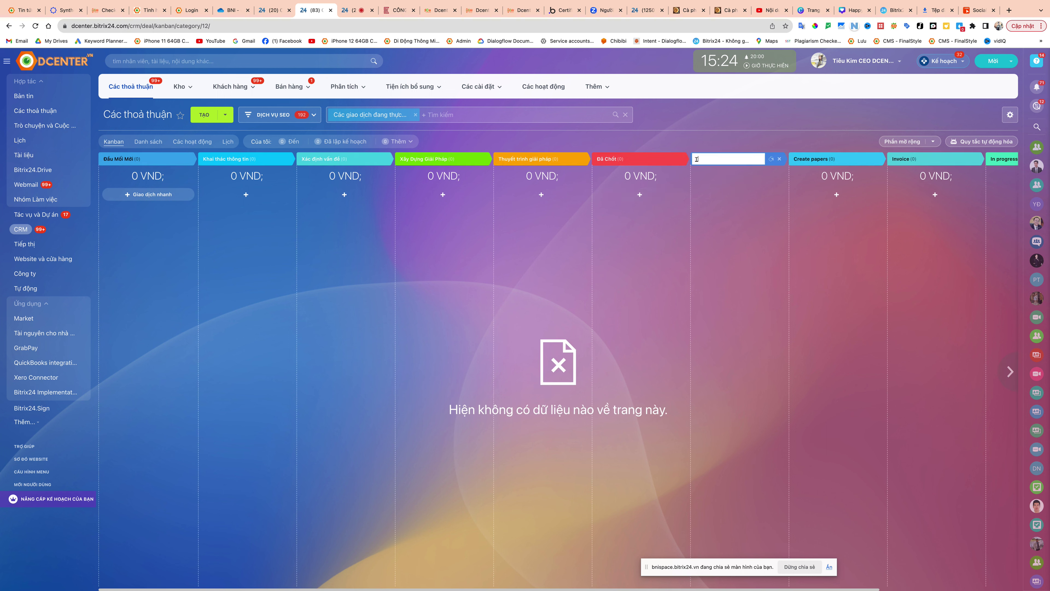
pyautogui.write(' 1 phần')
pyautogui.press('Return')
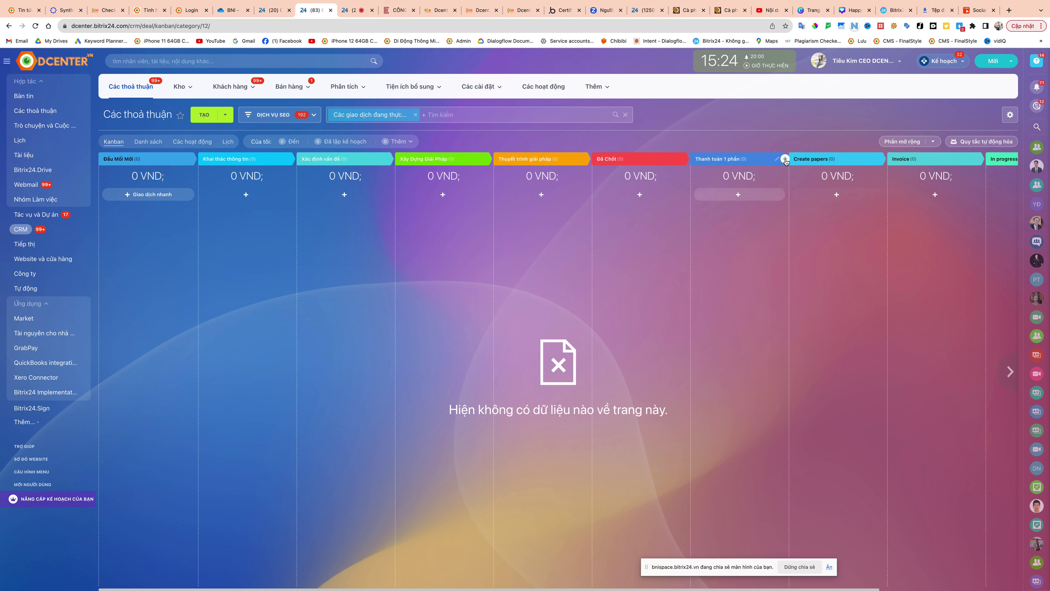
pyautogui.click(790, 160)
pyautogui.write('Thanh toán toa')
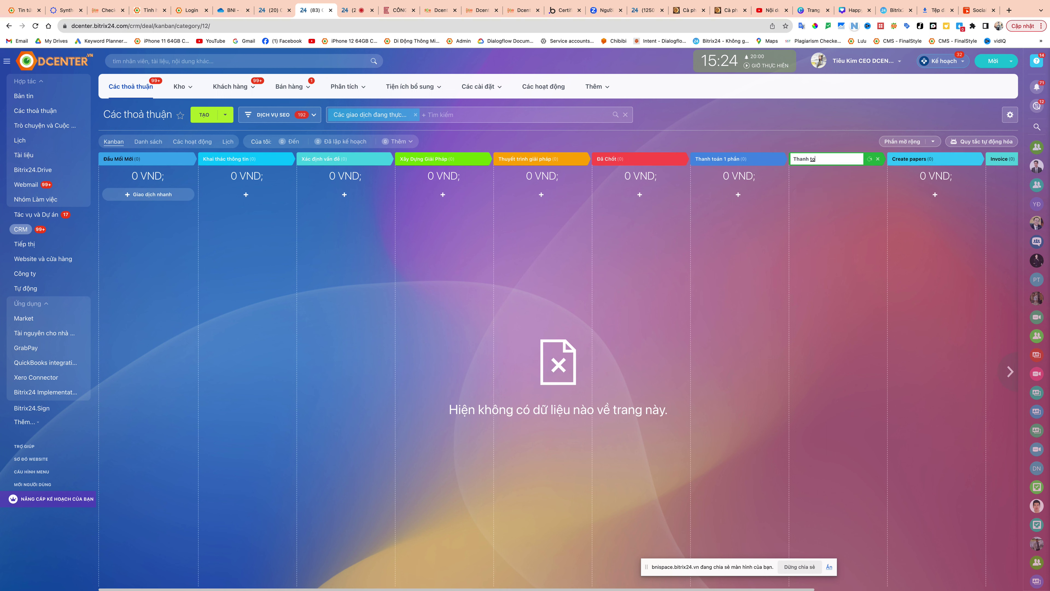
pyautogui.press('Return')
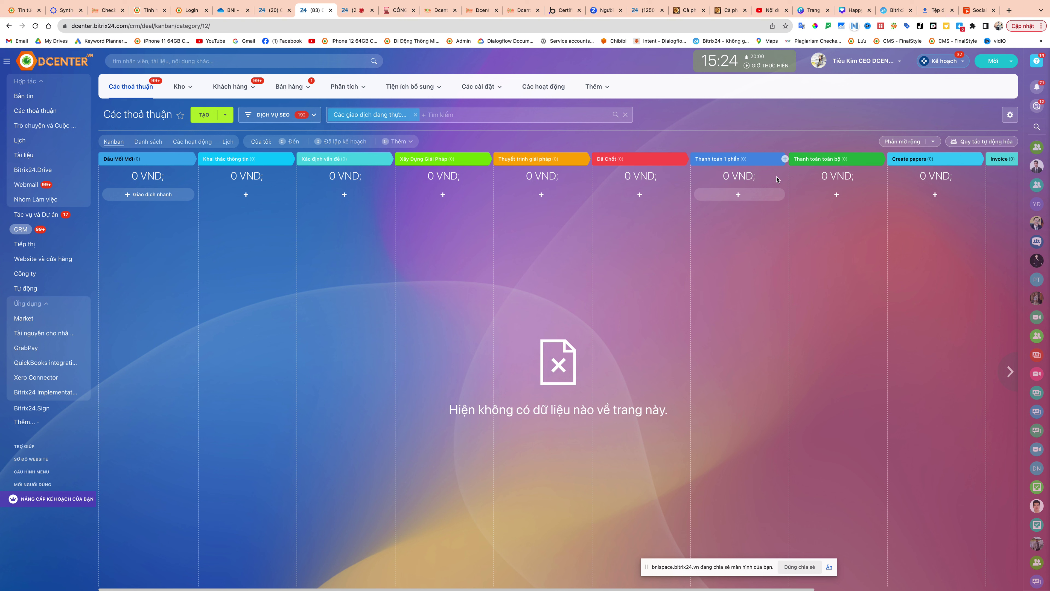
# Remove the in-progress deals filter and open the overview of all pipelines and funnels
pyautogui.hscroll(5, 711, 182)
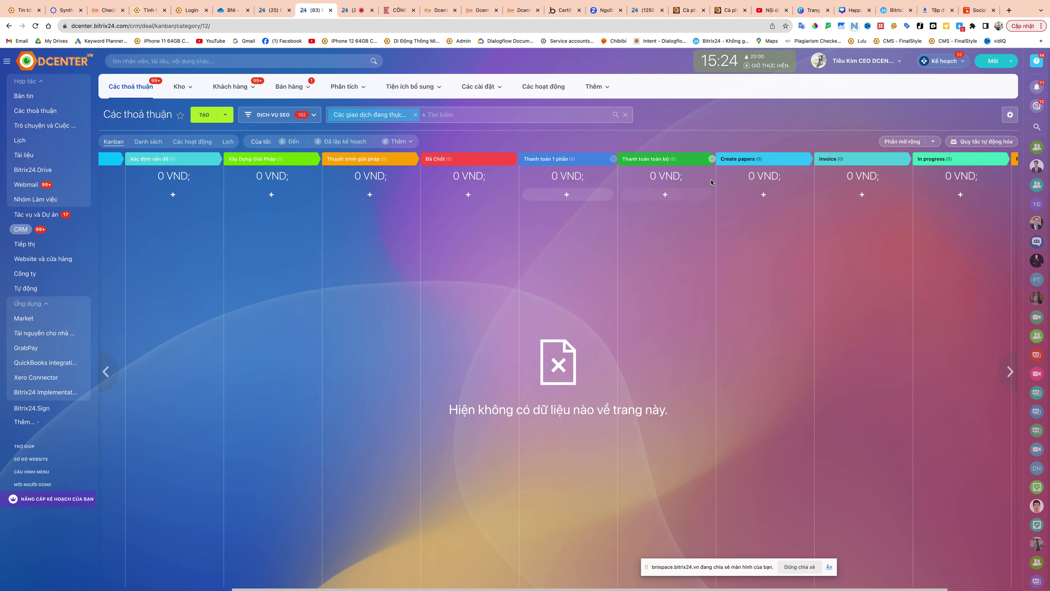
pyautogui.hscroll(3, 711, 182)
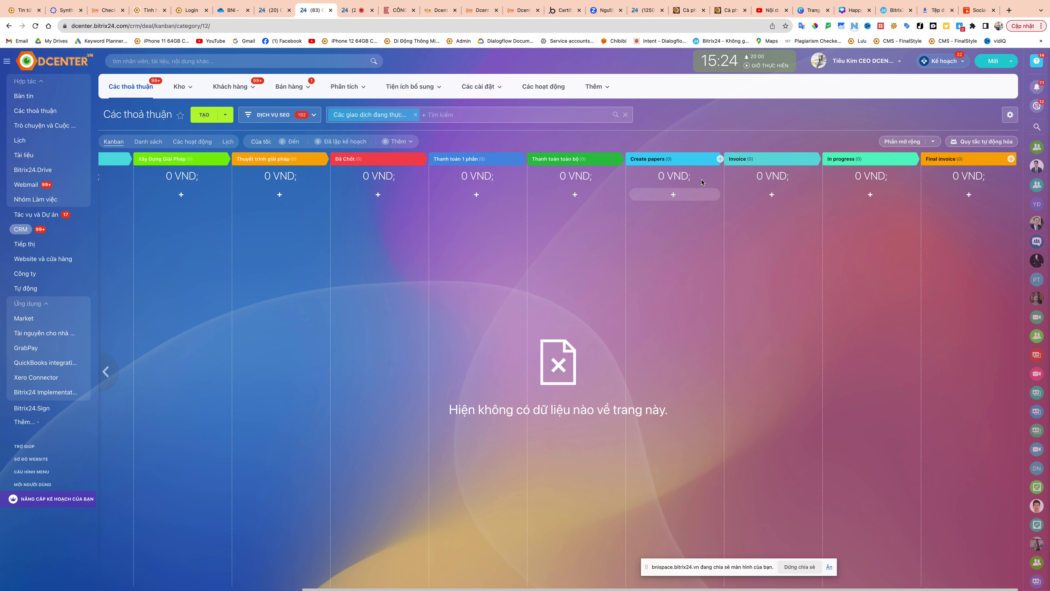
pyautogui.click(412, 115)
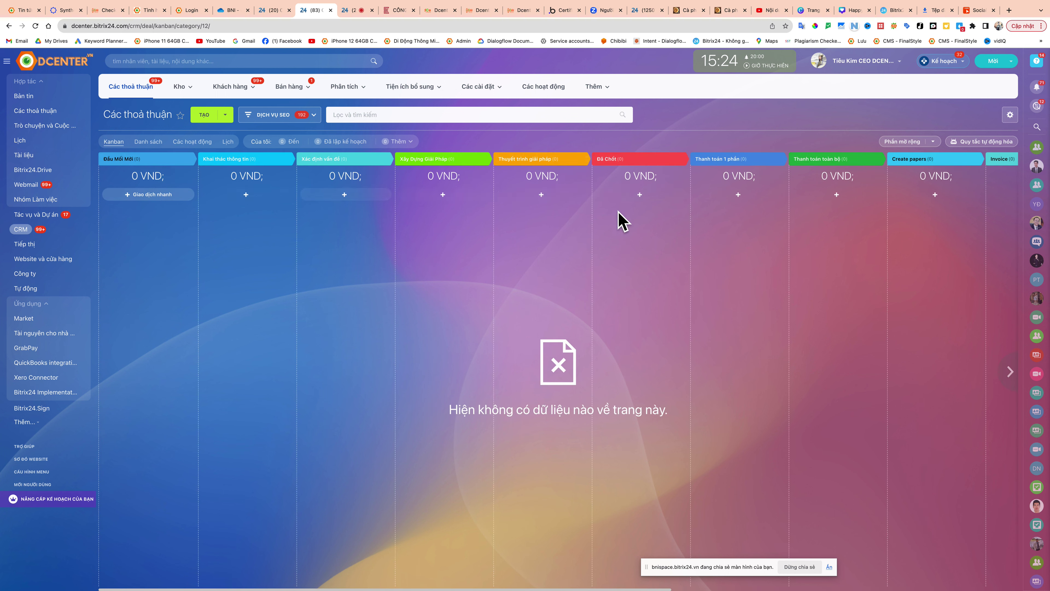
pyautogui.hscroll(15, 640, 215)
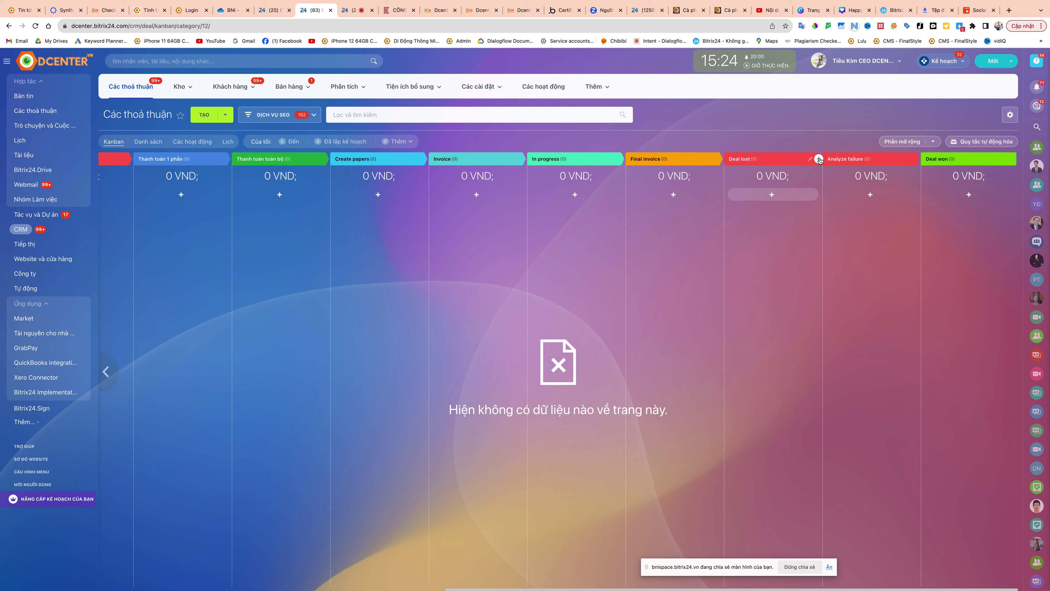
pyautogui.click(278, 115)
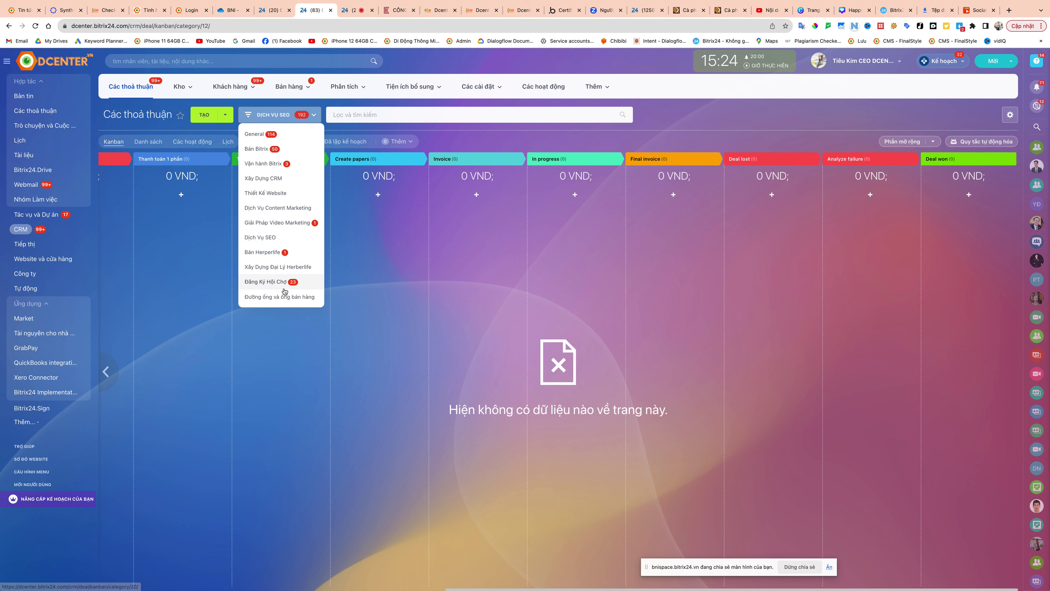
pyautogui.click(278, 297)
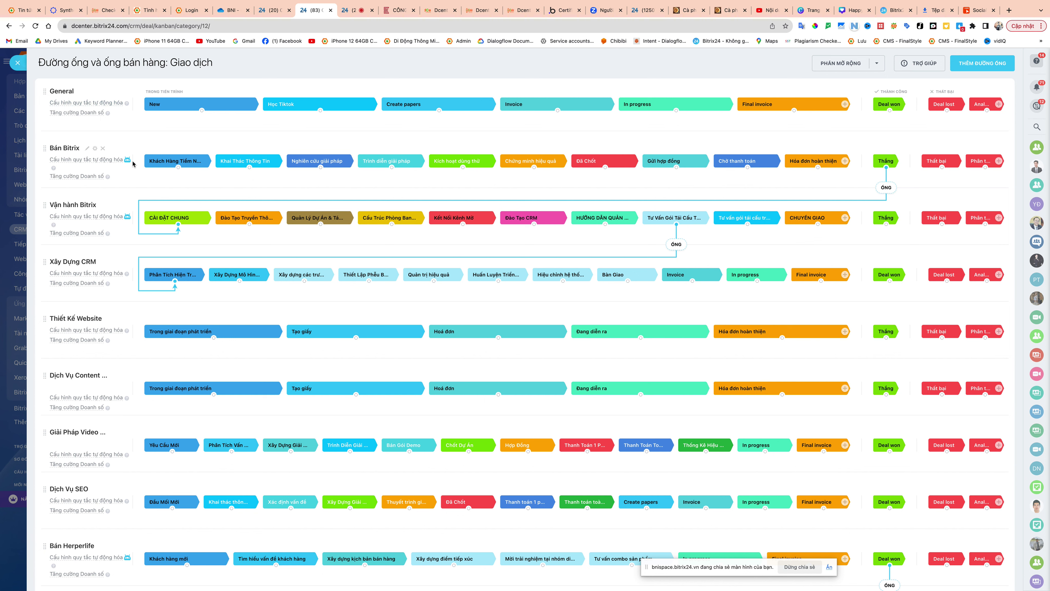
pyautogui.scroll(-5, 117, 230)
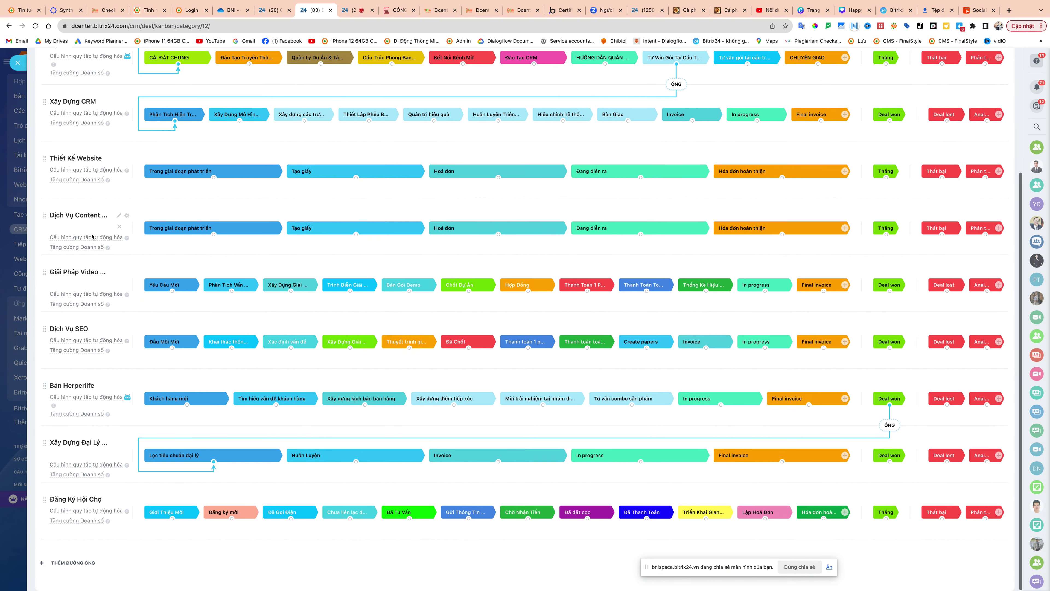
pyautogui.scroll(1, 128, 390)
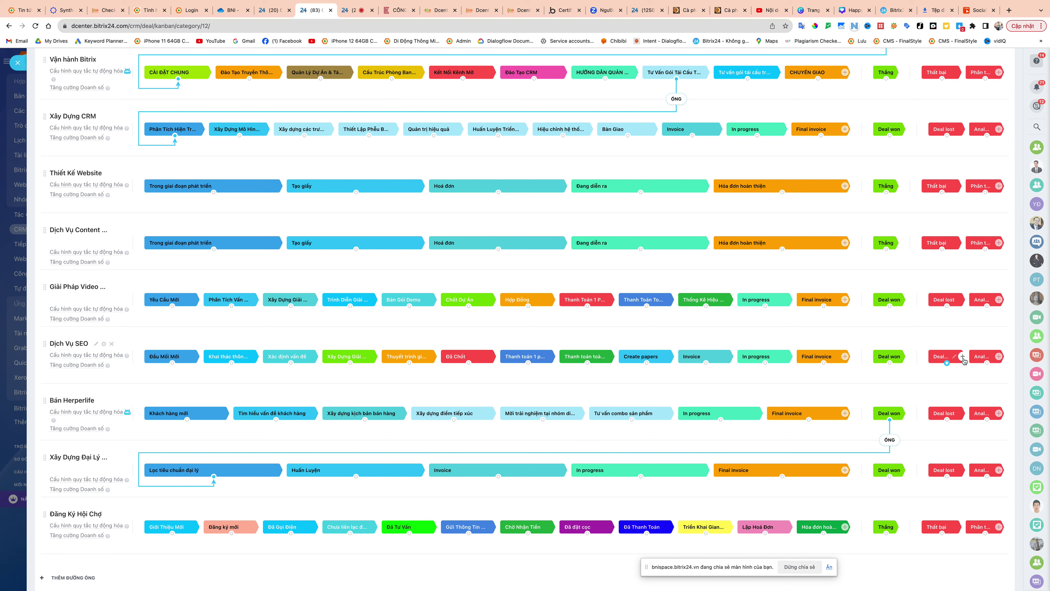
# Add three failure stages to Dịch Vụ SEO, including 'Không Có Tiền'
pyautogui.click(962, 356)
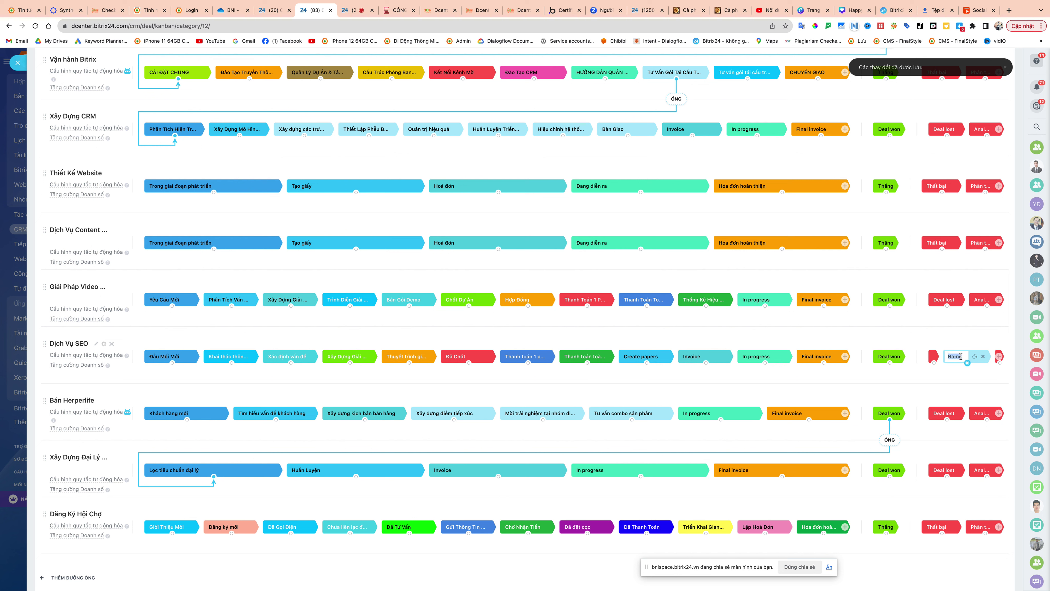
pyautogui.write('Ch')
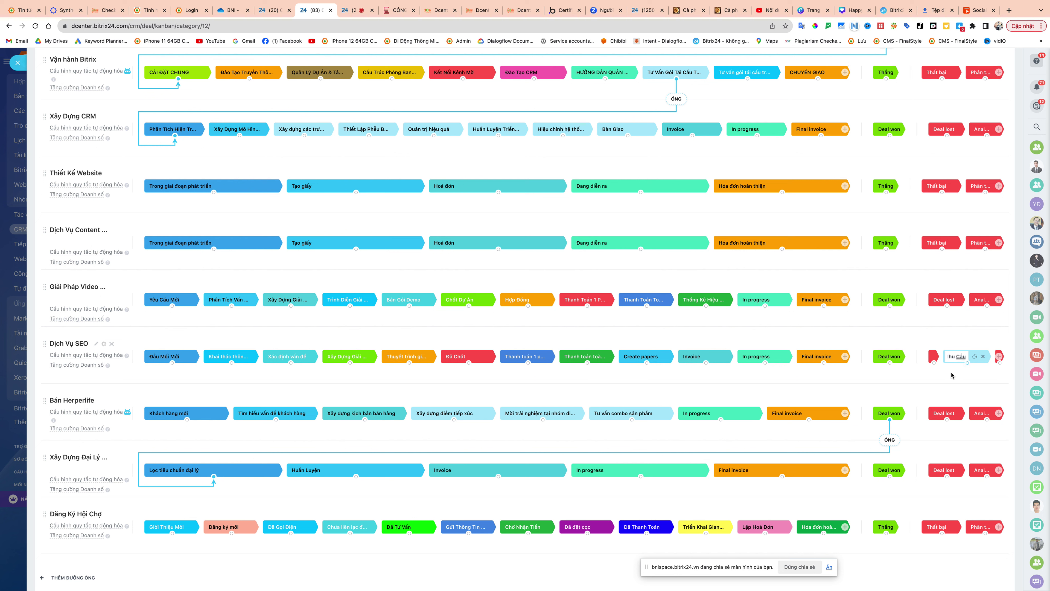
pyautogui.press('Return')
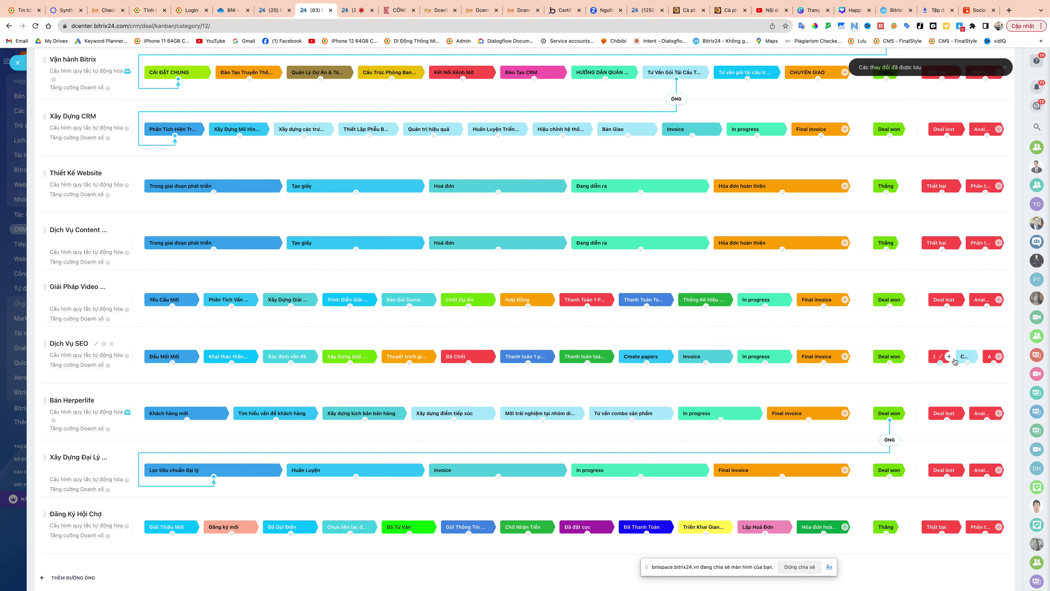
pyautogui.click(949, 356)
pyautogui.write('Không')
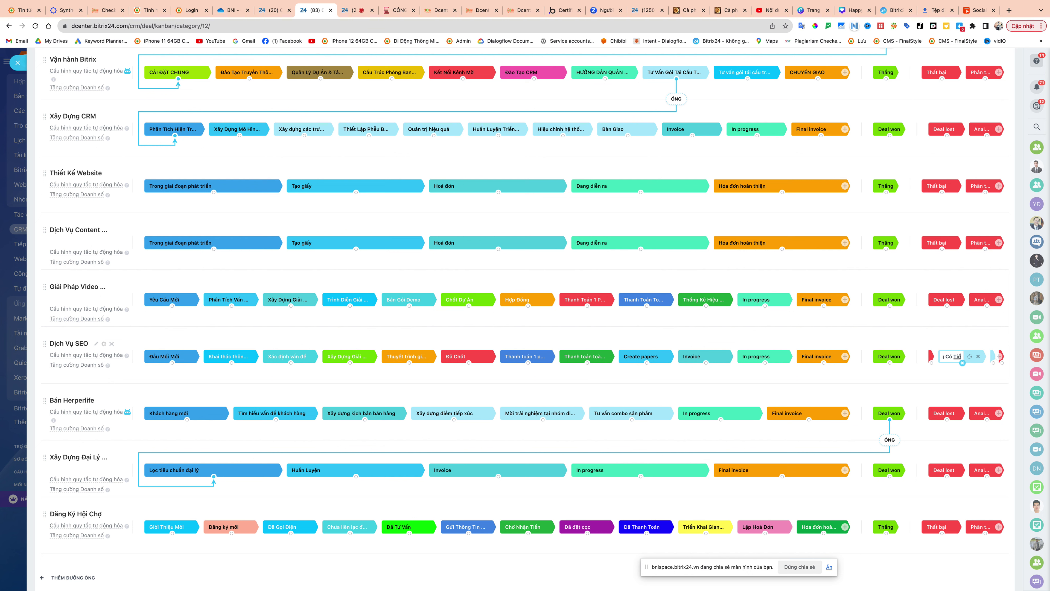
pyautogui.write(' Có Tiền')
pyautogui.press('Return')
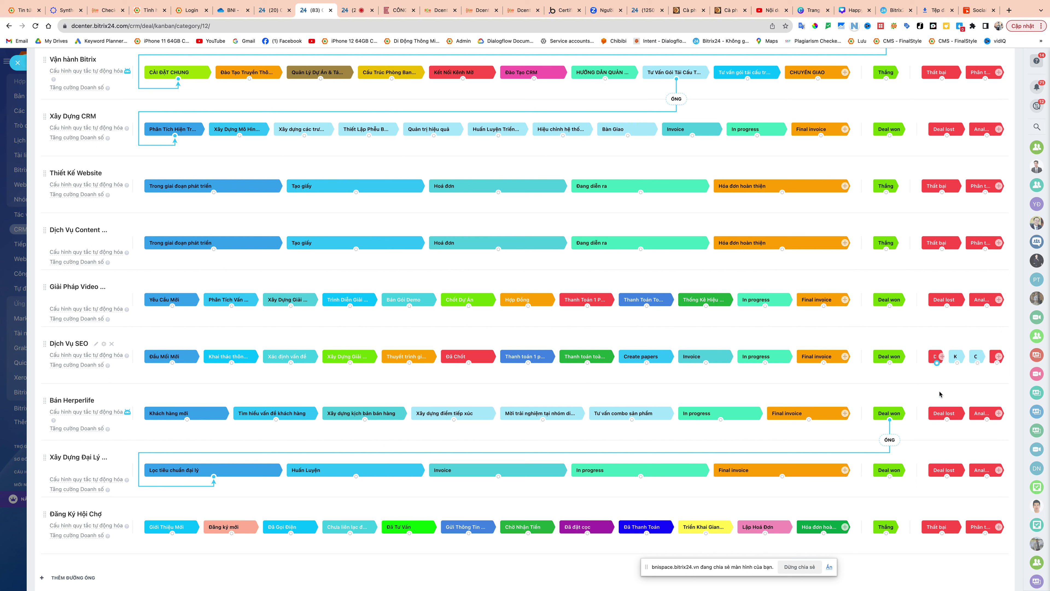
pyautogui.click(942, 357)
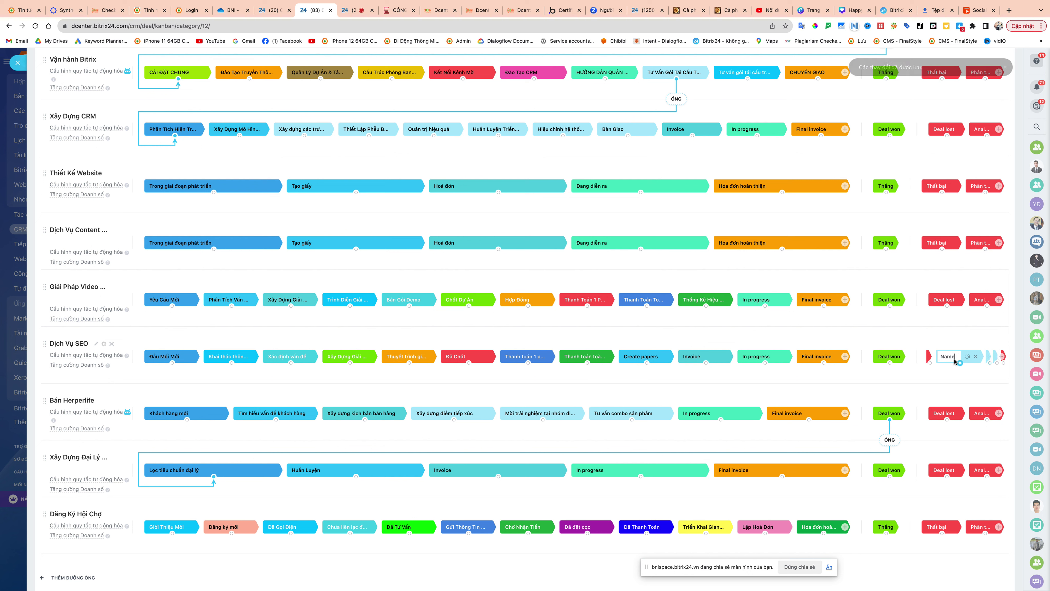
pyautogui.press('BackSpace')
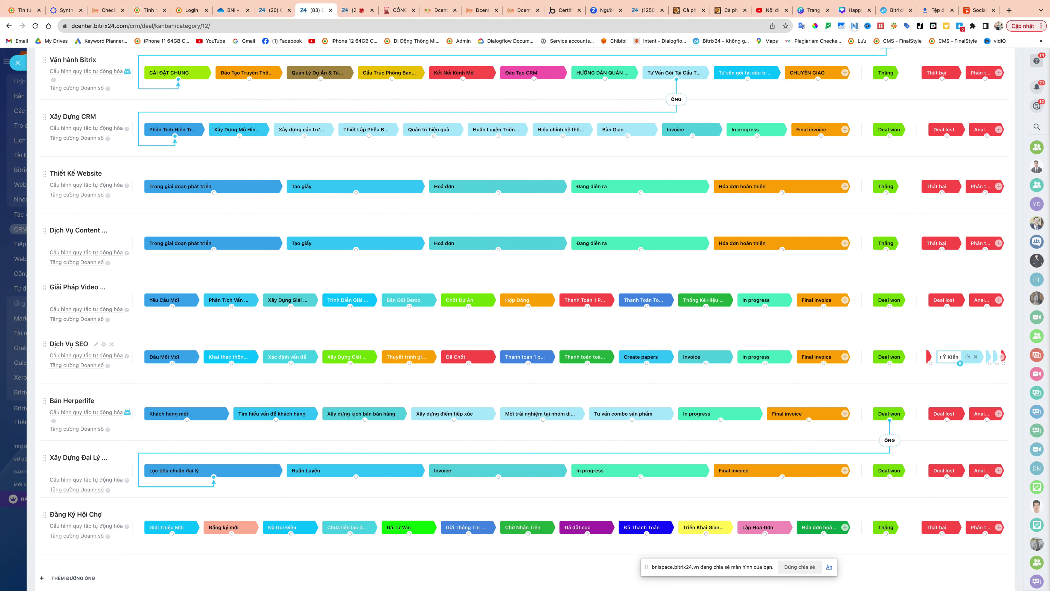
pyautogui.press('Return')
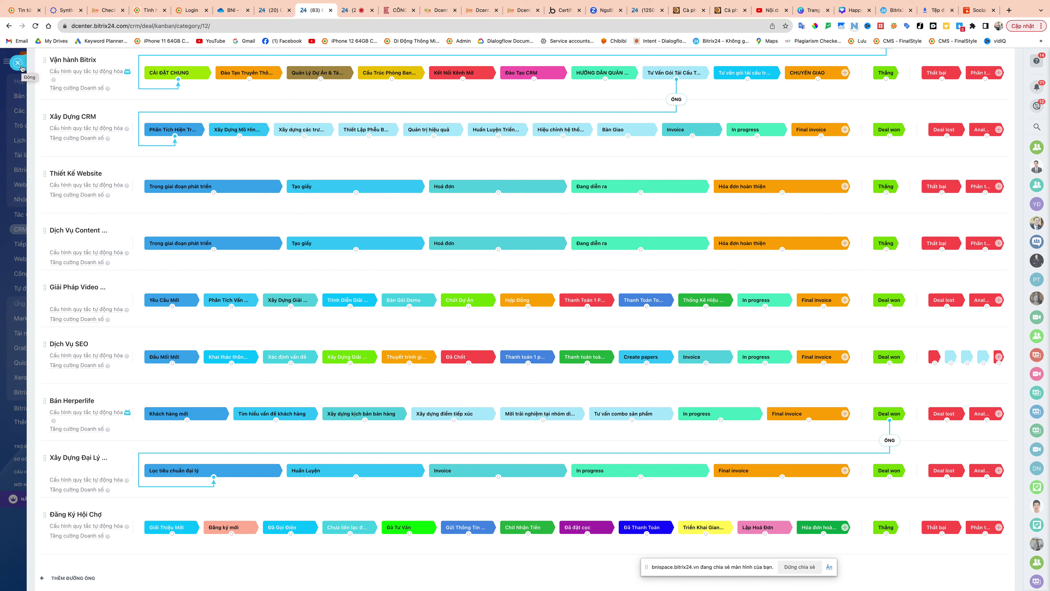
# Create pipeline 'Triển Khai SEO' below Dịch Vụ SEO, linked from the payment stage
pyautogui.scroll(-1, 135, 442)
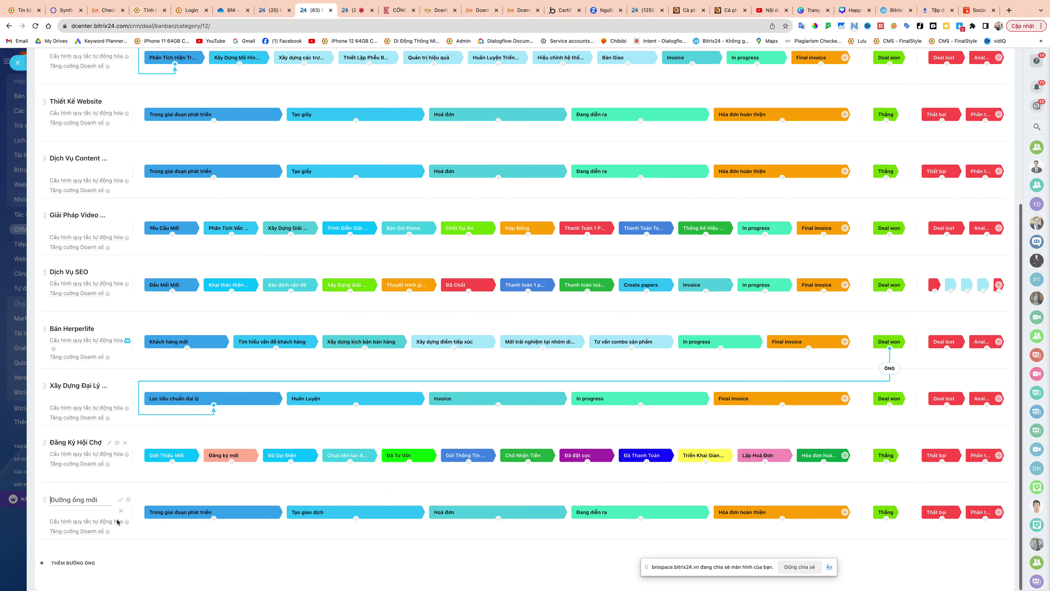
pyautogui.write('Triển ')
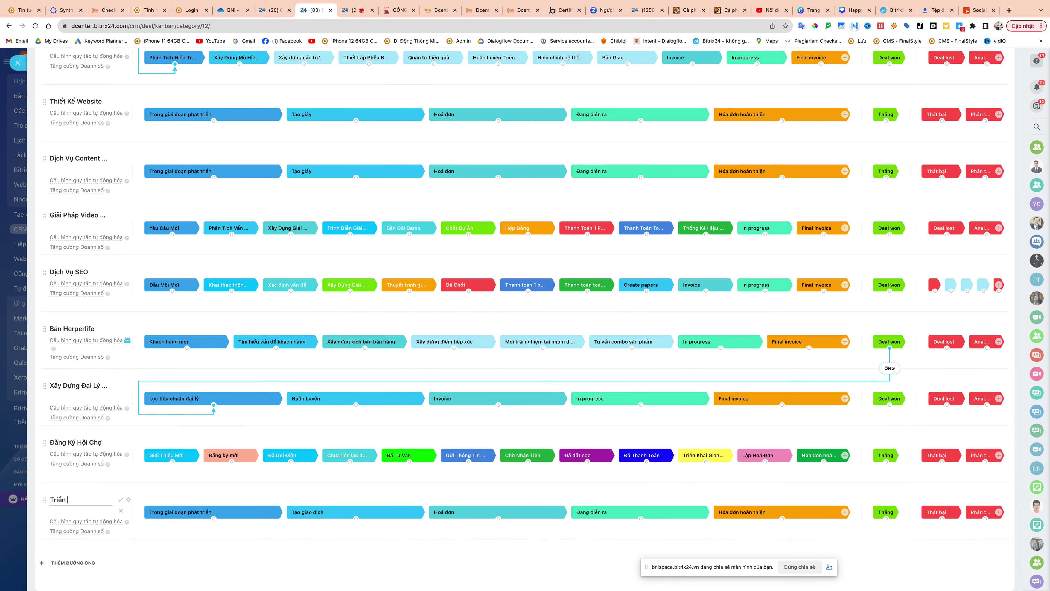
pyautogui.write('Khai SEO')
pyautogui.press('Return')
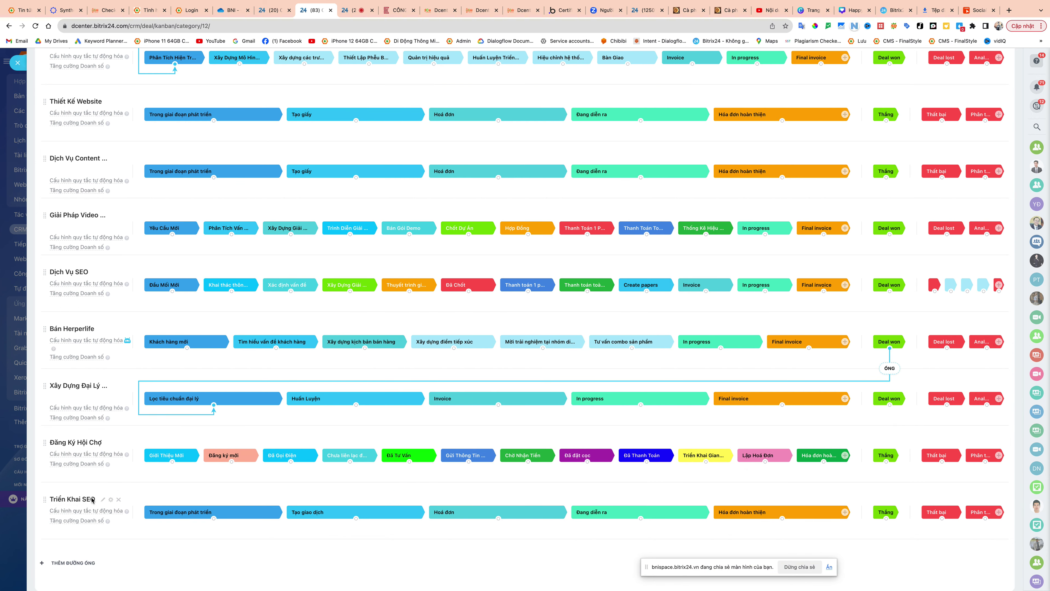
pyautogui.moveTo(45, 500); pyautogui.dragTo(89, 340)
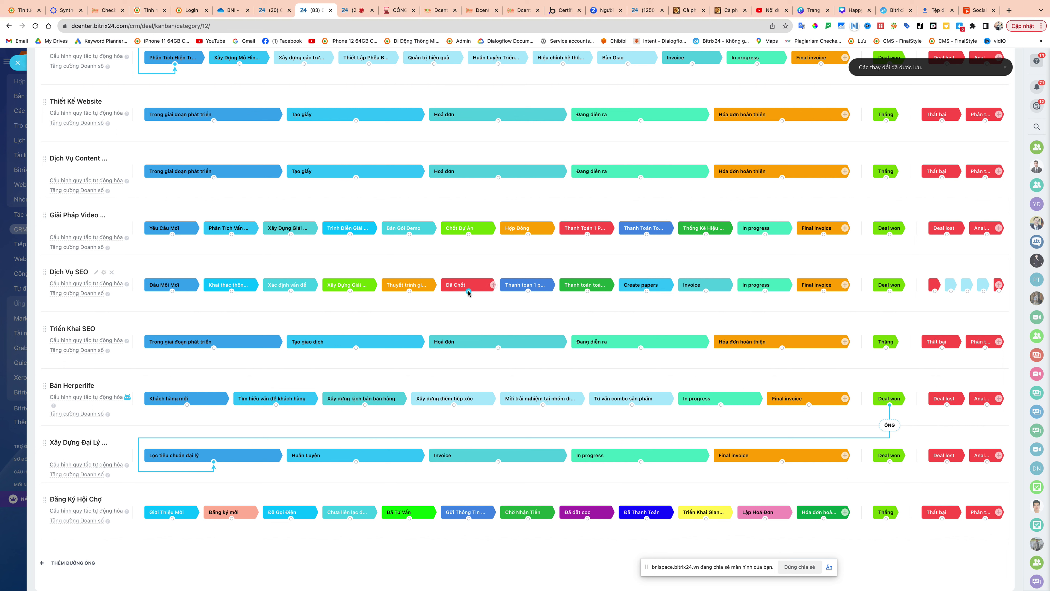
pyautogui.moveTo(468, 290)
pyautogui.mouseDown()
pyautogui.moveTo(443, 310)
pyautogui.moveTo(464, 293)
pyautogui.mouseUp()
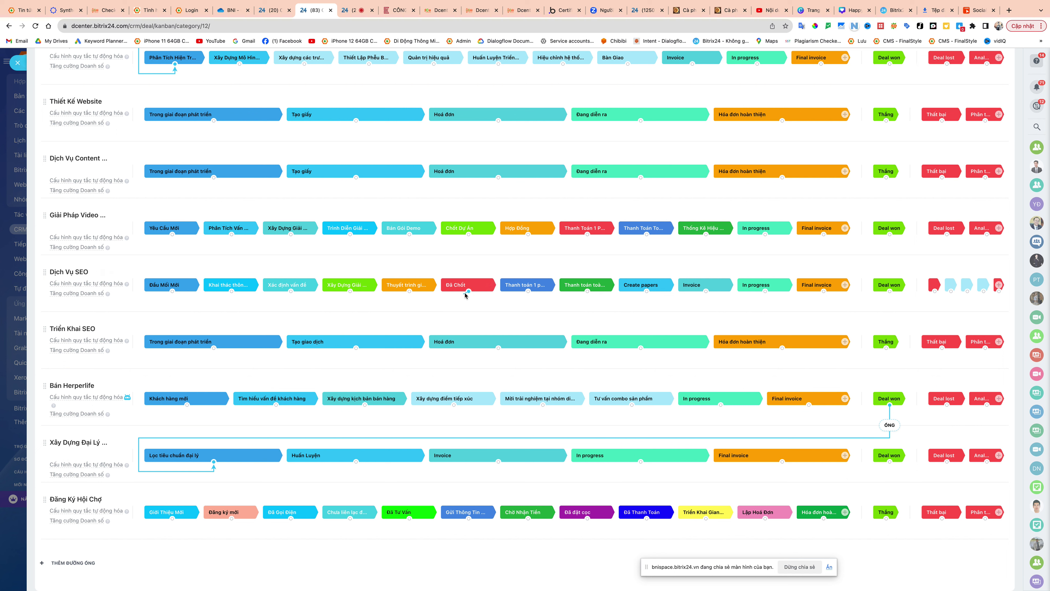
pyautogui.moveTo(528, 290); pyautogui.dragTo(215, 349)
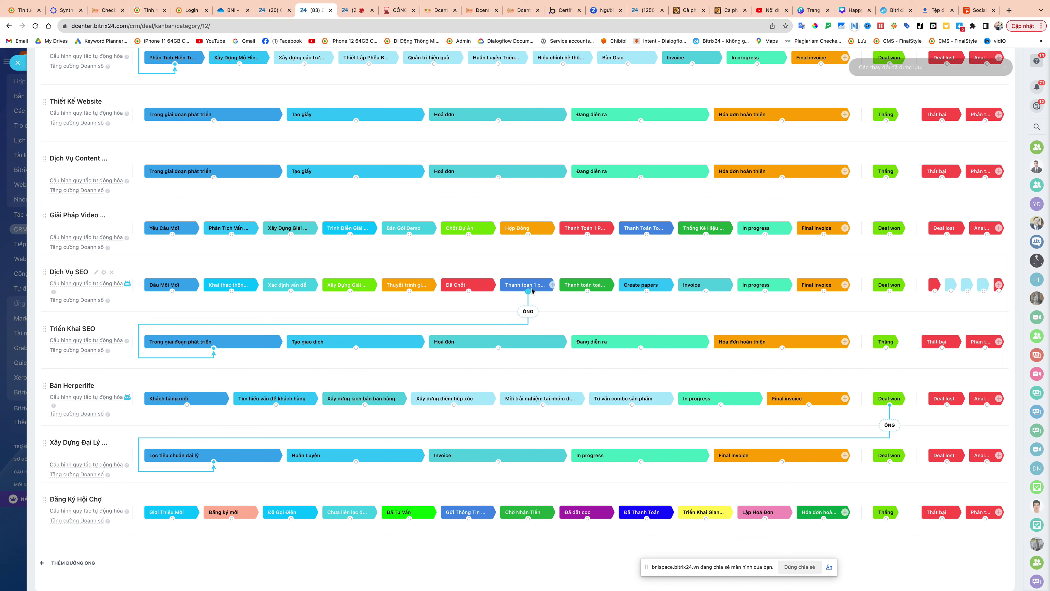
# Rename its first two stages to 'Yêu cầu triển khai' and 'Thiết lập Team Dự Án'
pyautogui.click(273, 341)
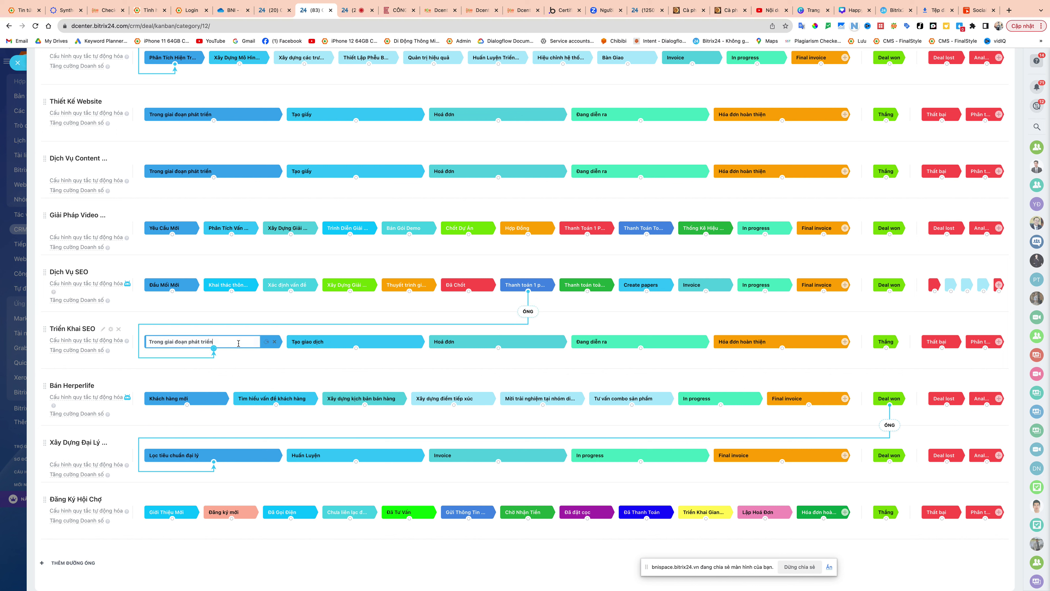
pyautogui.tripleClick(237, 342)
pyautogui.press('BackSpace')
pyautogui.write('Yêu cầu triển khai mới')
pyautogui.click(414, 342)
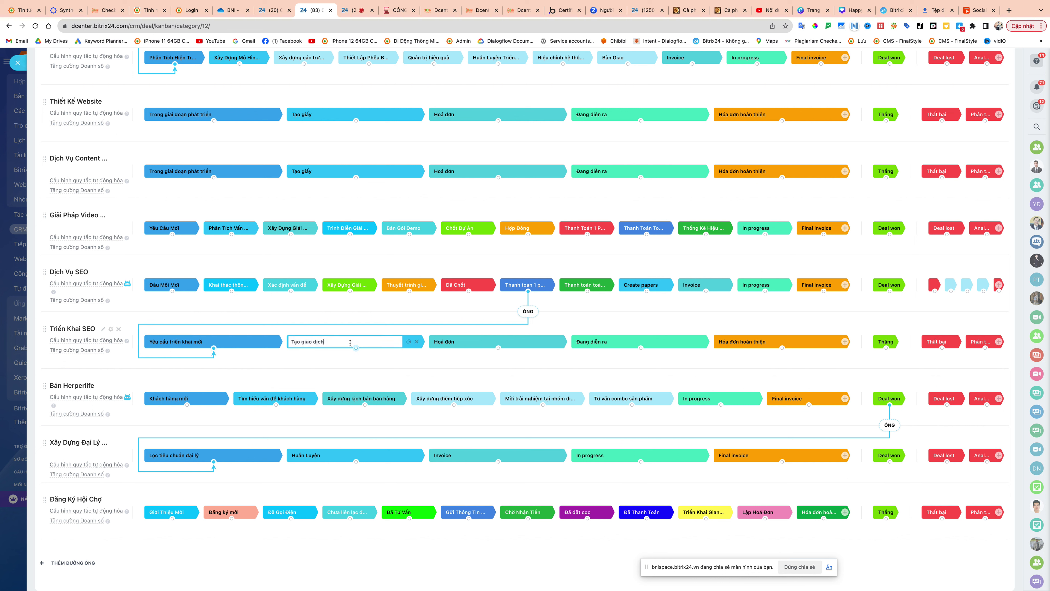
pyautogui.write('Thiết lập Team Dự Án')
pyautogui.click(457, 356)
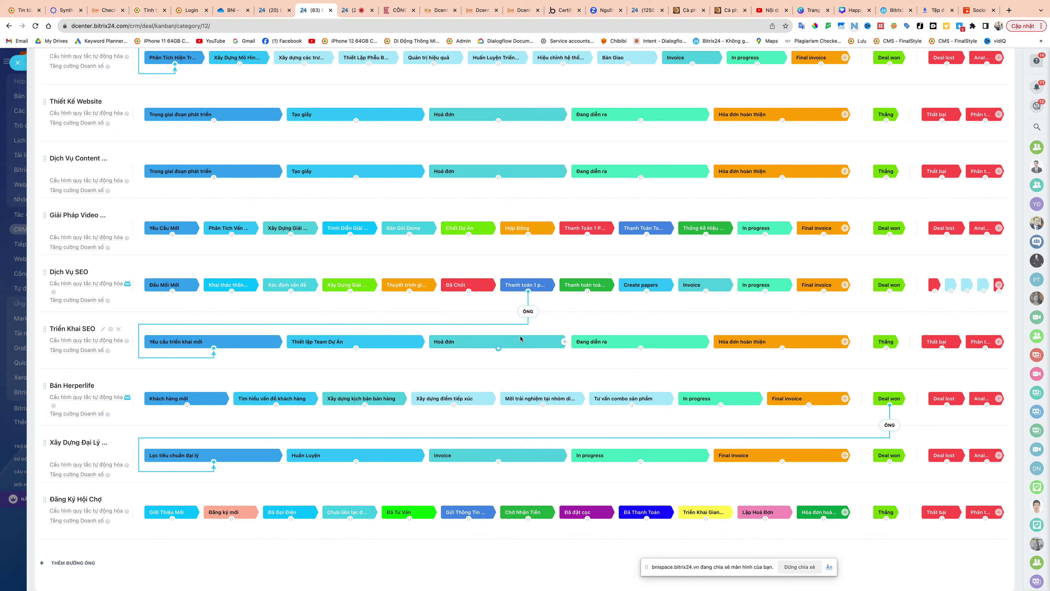
# Add stages 'Xây Dựng Chỉ Tiêu', 'Triển Khai', 'Báo Cáo' and 'Nghiệm Thu'
pyautogui.click(420, 341)
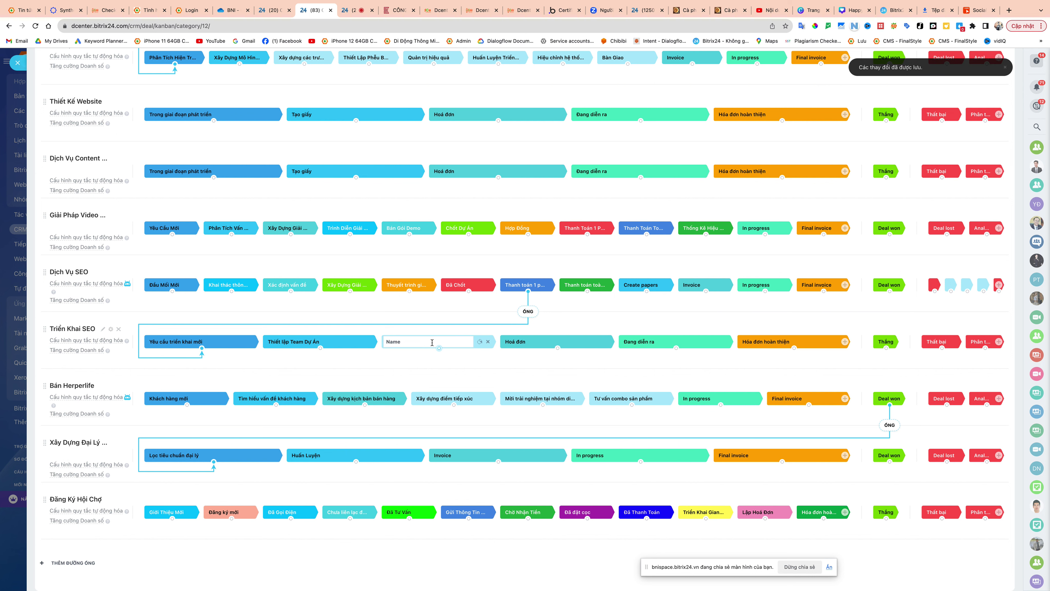
pyautogui.write('Triển Khai')
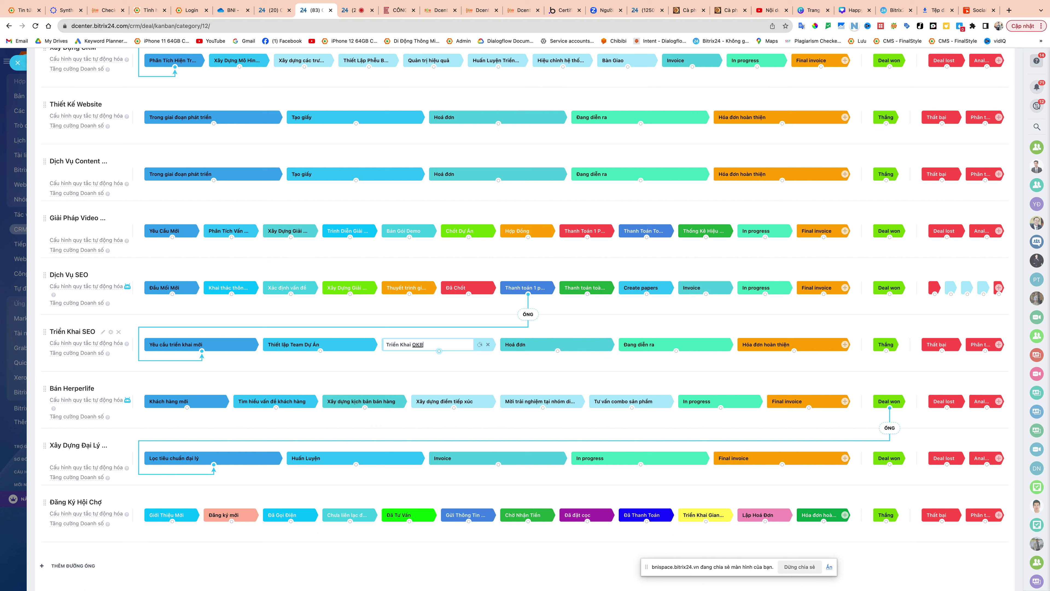
pyautogui.write('OKR')
pyautogui.press('super+a')
pyautogui.write('Xây Dựng Chỉ')
pyautogui.press('Return')
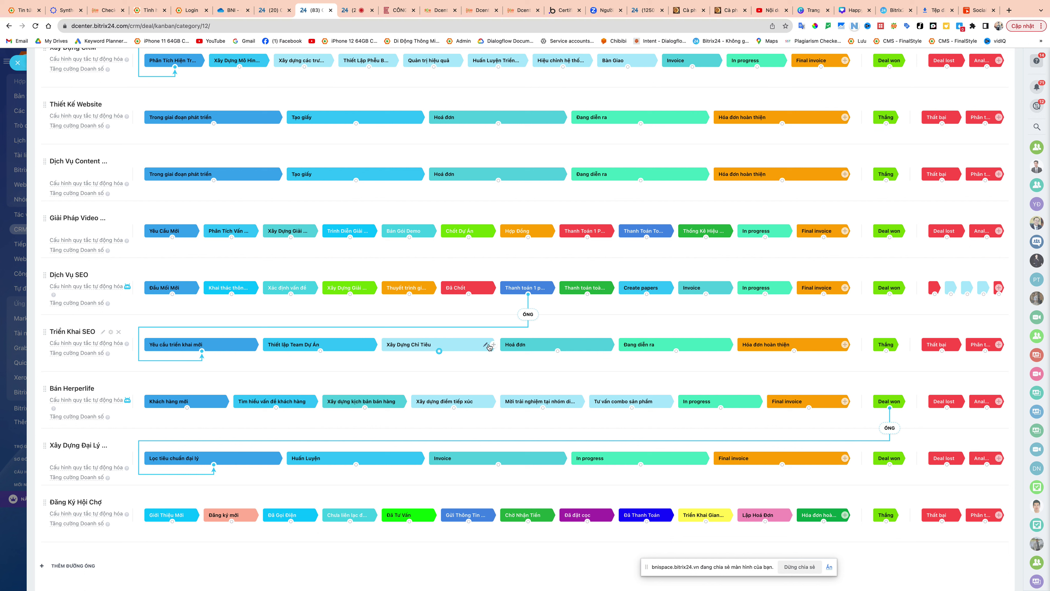
pyautogui.write('Trie')
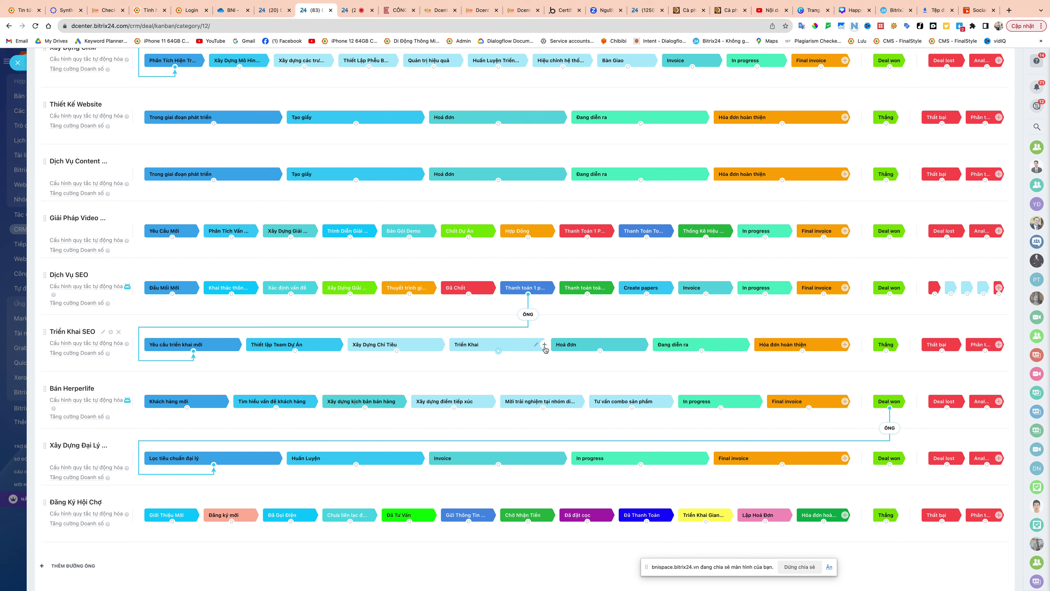
pyautogui.click(549, 345)
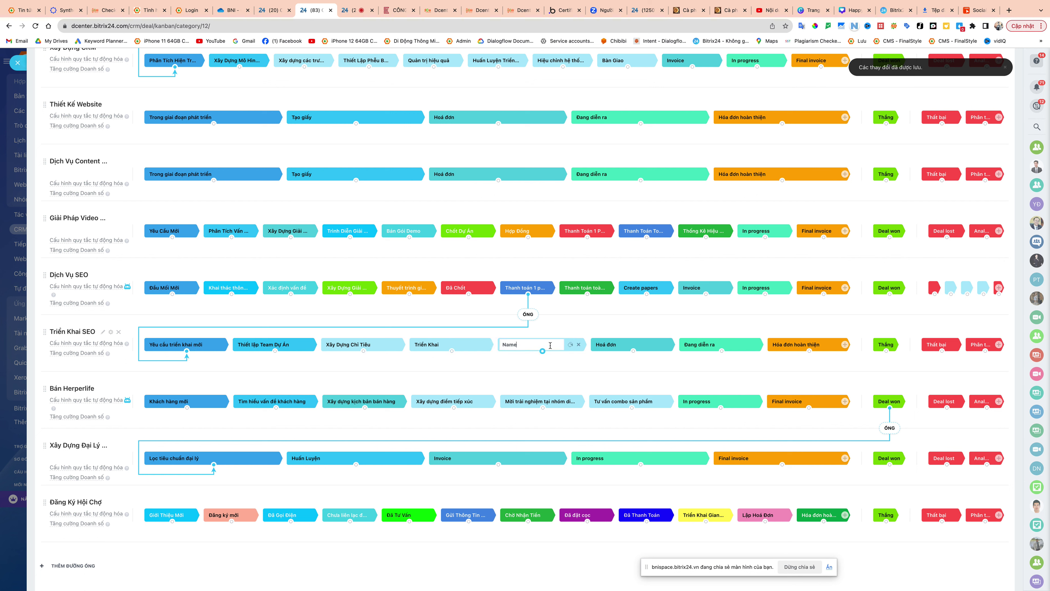
pyautogui.write('Báo Cáo')
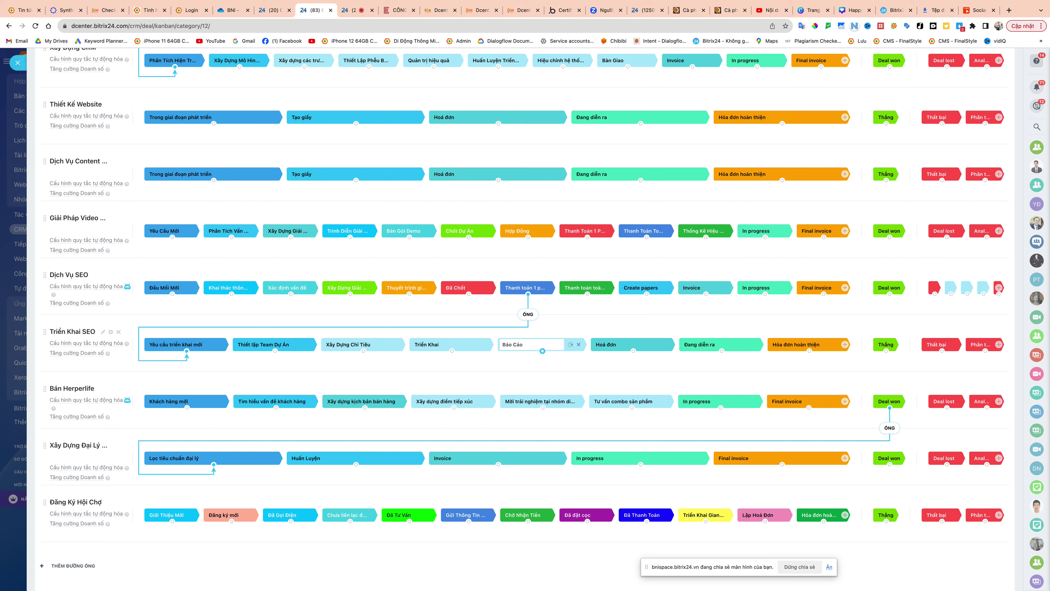
pyautogui.press('Return')
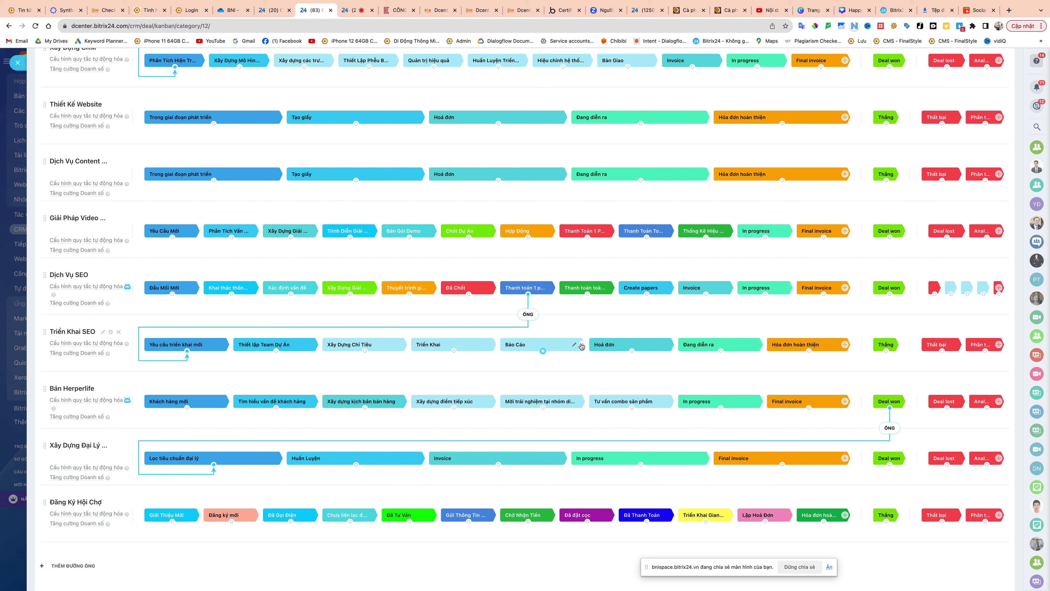
pyautogui.write('Nghiêm')
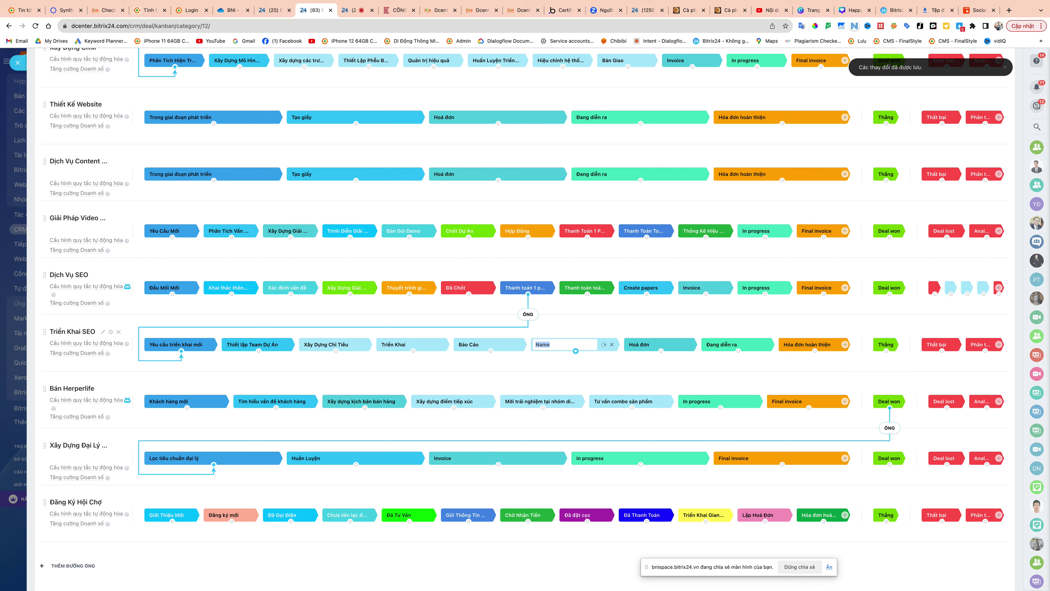
pyautogui.write(' Thu')
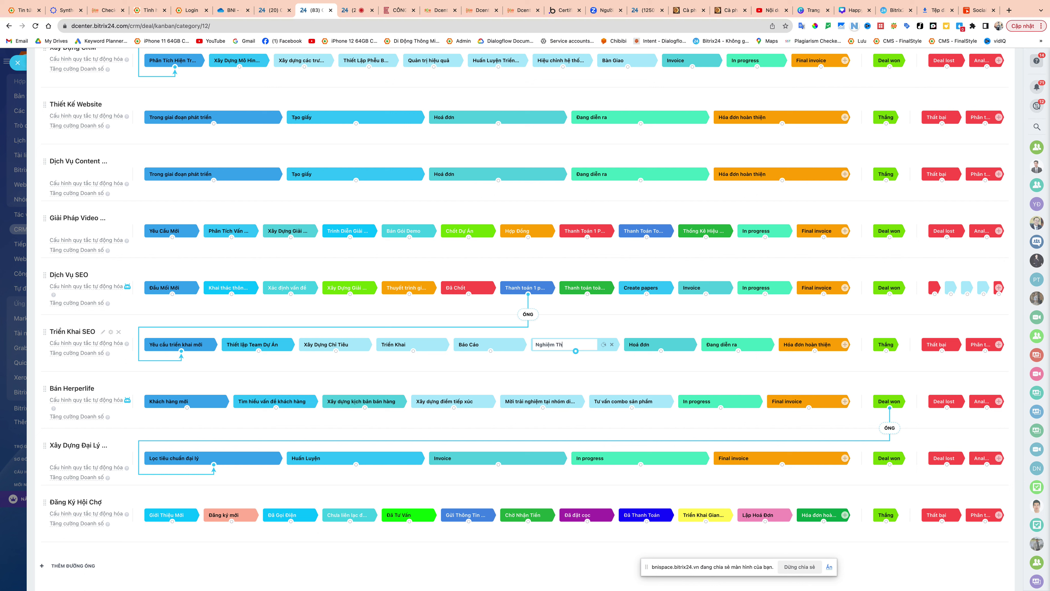
pyautogui.press('Return')
# Add the 'Xử lý phản hồi' stage, then 'Tư vấn Dịch SEO PRO' after it
pyautogui.click(612, 344)
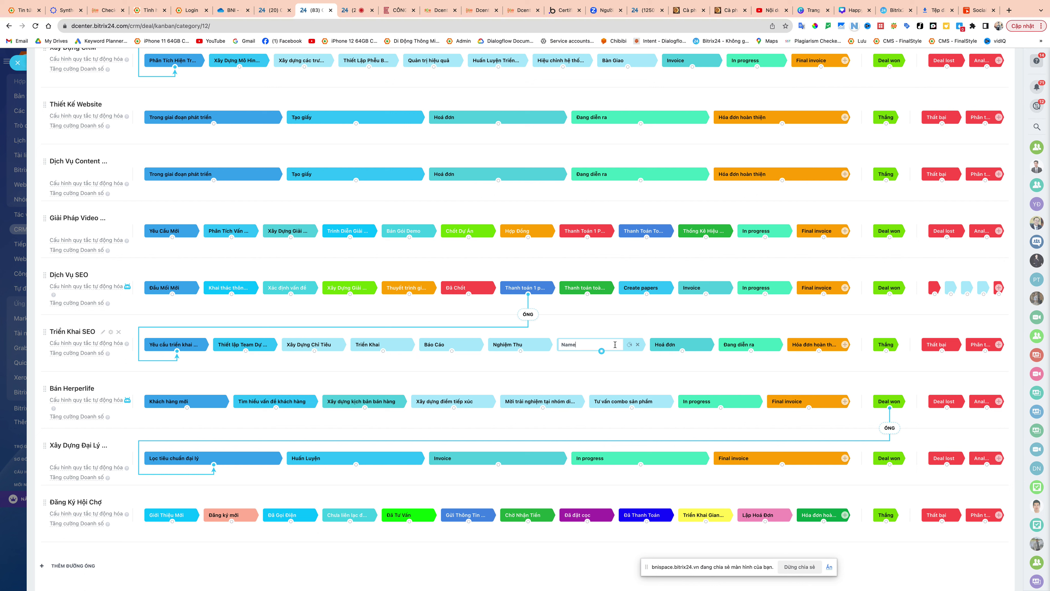
pyautogui.write('Xy')
pyautogui.press('Return')
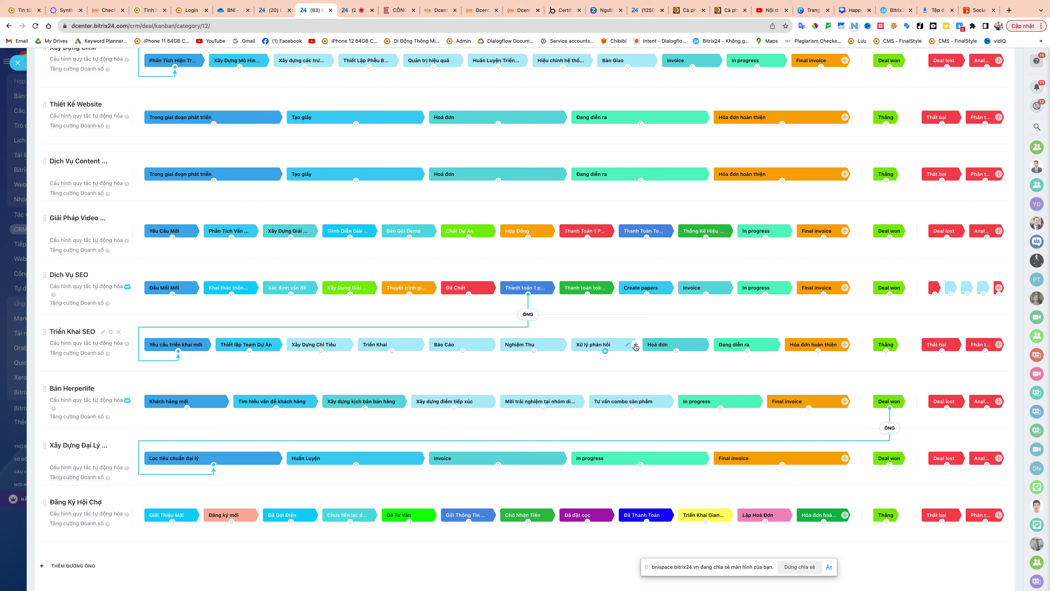
pyautogui.click(635, 344)
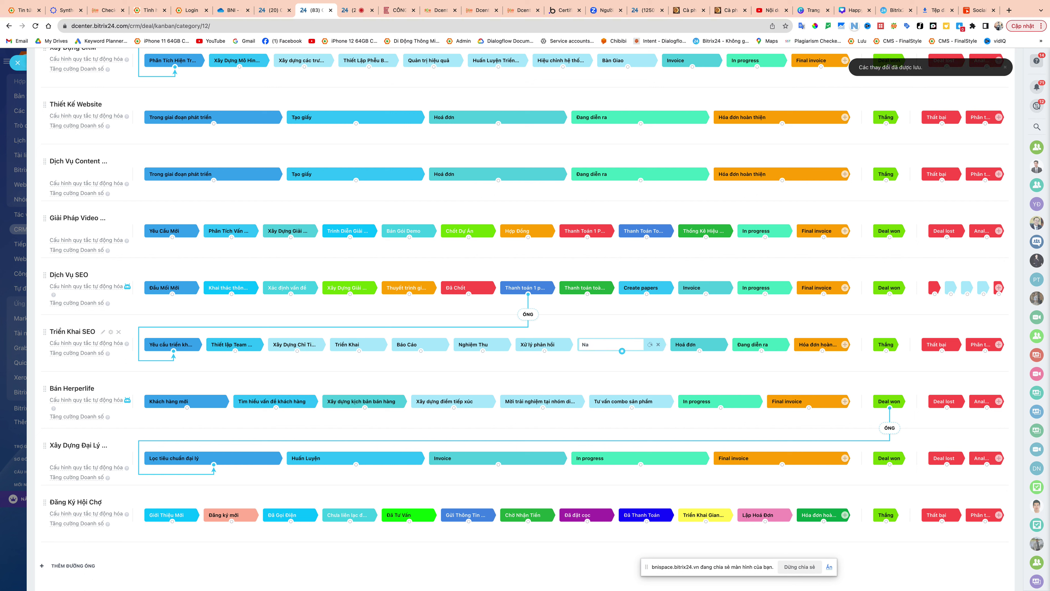
pyautogui.write('Tư vấn thêm')
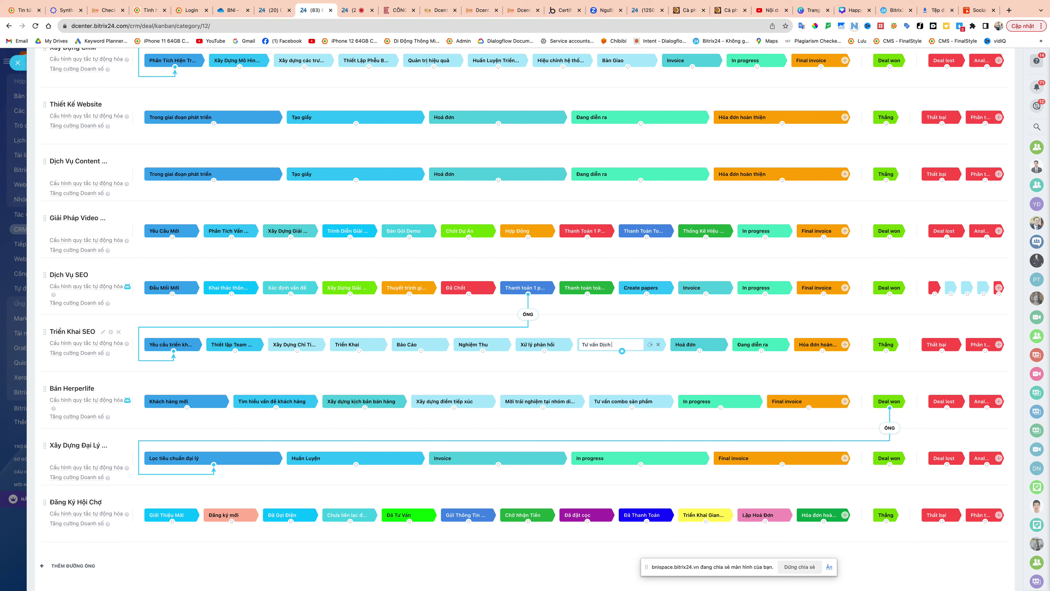
pyautogui.press('Return')
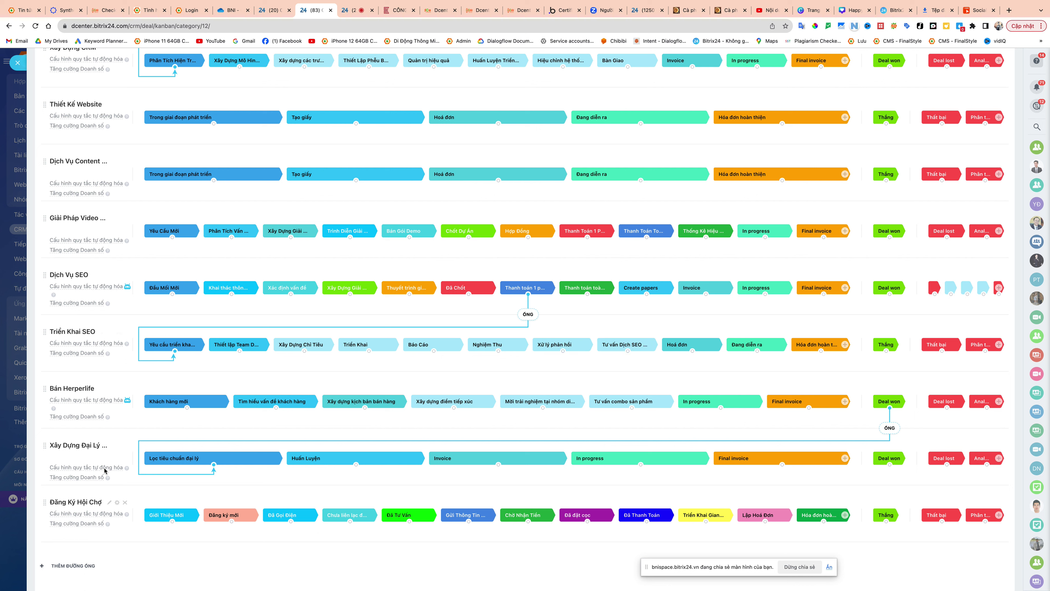
# Create pipeline 'Dịch Vụ SEO PRO' under Triển Khai SEO, linked from Tư vấn Dịch SEO PRO
pyautogui.click(82, 565)
pyautogui.write('D')
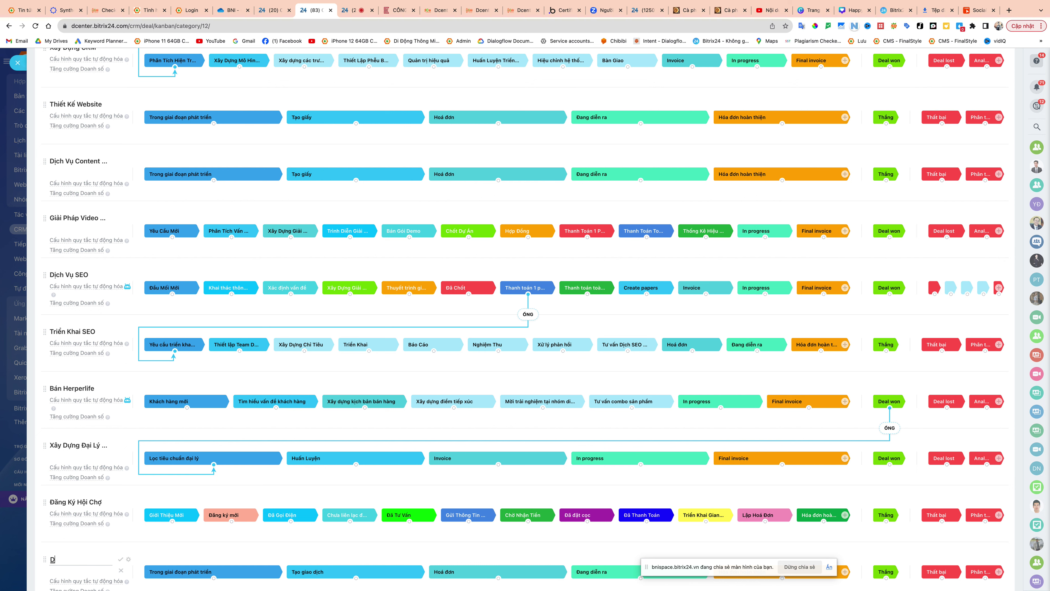
pyautogui.write('ịch Vụ SEO PRO')
pyautogui.scroll(-2, 46, 525)
pyautogui.press('Return')
pyautogui.moveTo(47, 524); pyautogui.dragTo(76, 340)
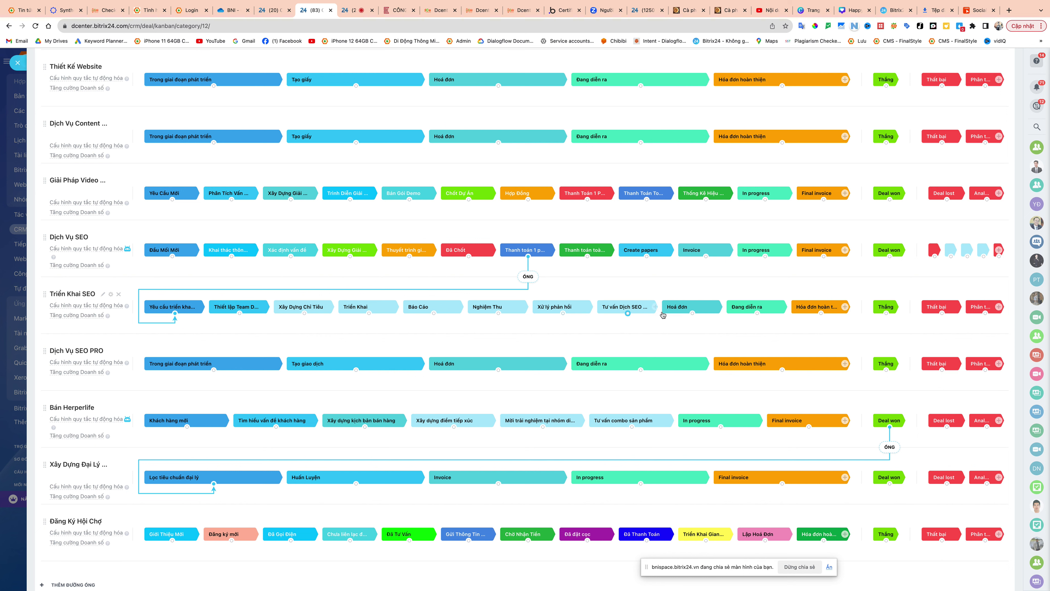
pyautogui.moveTo(628, 313); pyautogui.dragTo(234, 366)
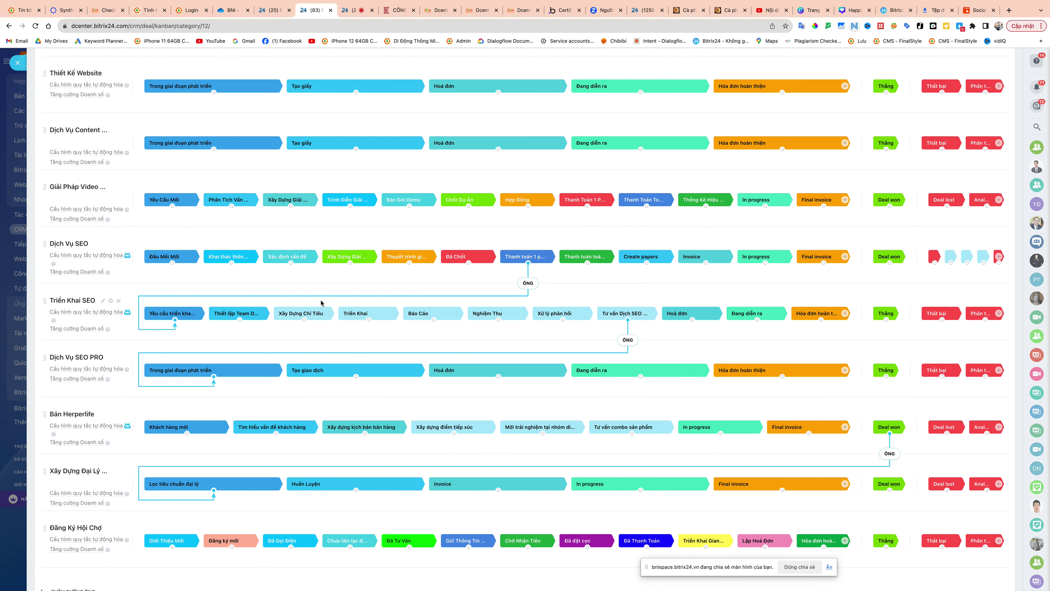
pyautogui.scroll(-1, 340, 302)
pyautogui.scroll(5, 339, 300)
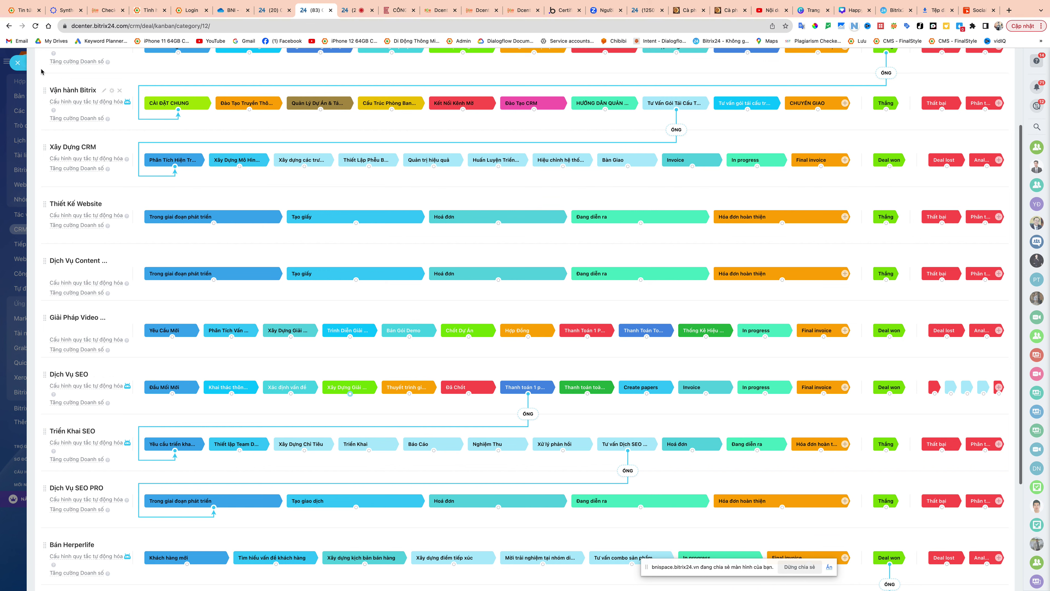
# Close the pipeline settings and find the CRM forms list via a 'CRM' search
pyautogui.click(18, 64)
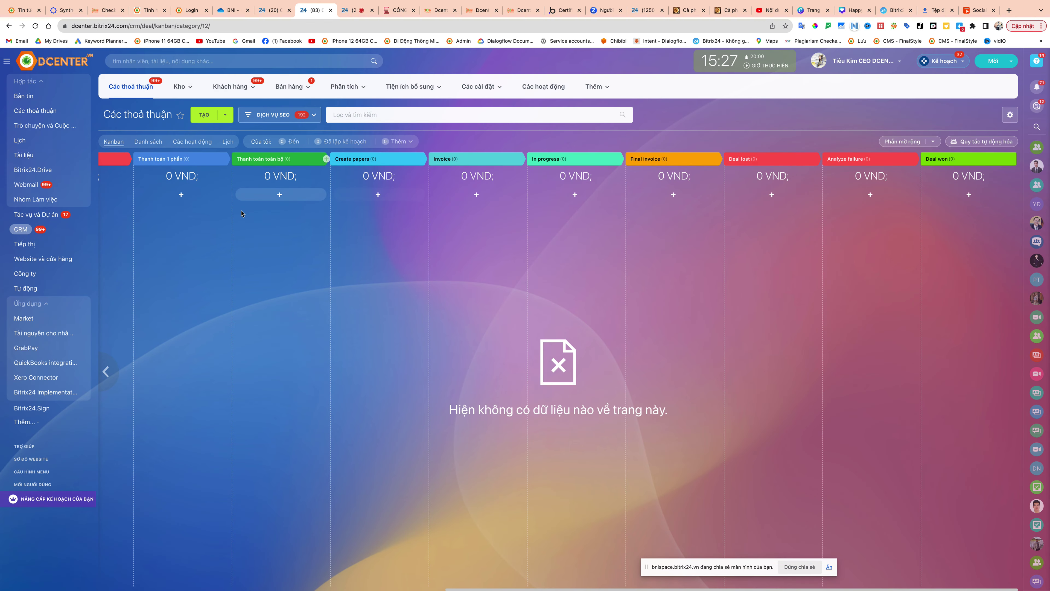
pyautogui.hscroll(-10, 236, 212)
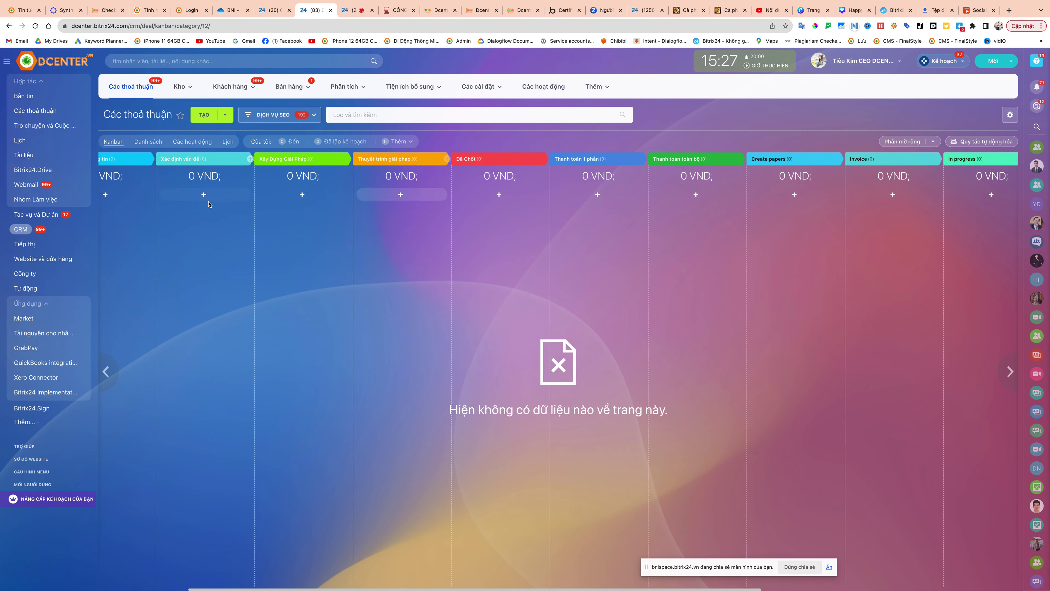
pyautogui.hscroll(-2, 209, 203)
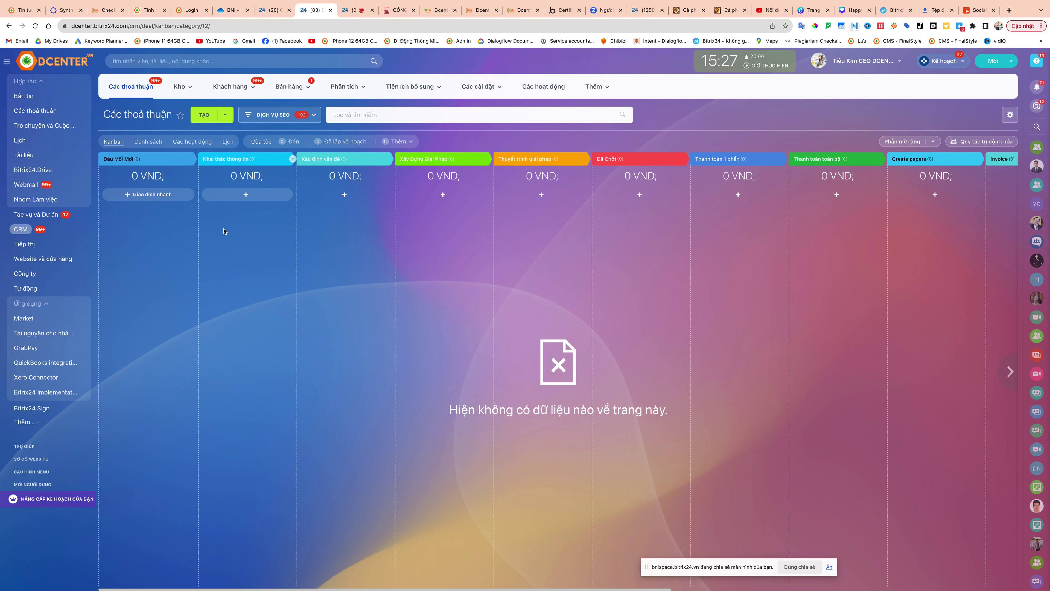
pyautogui.click(186, 63)
pyautogui.write('CRM')
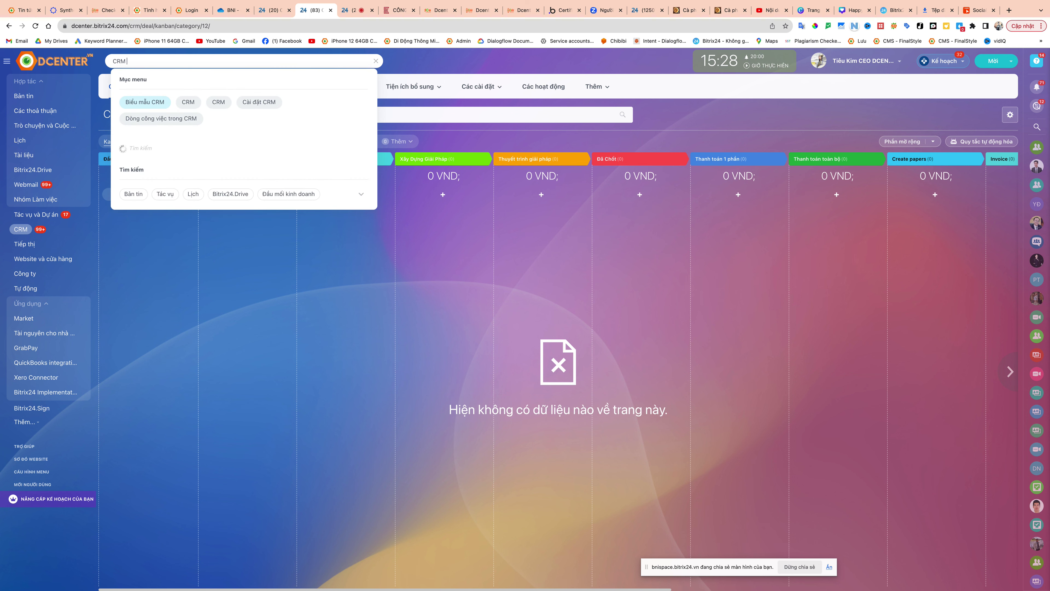
pyautogui.click(158, 102)
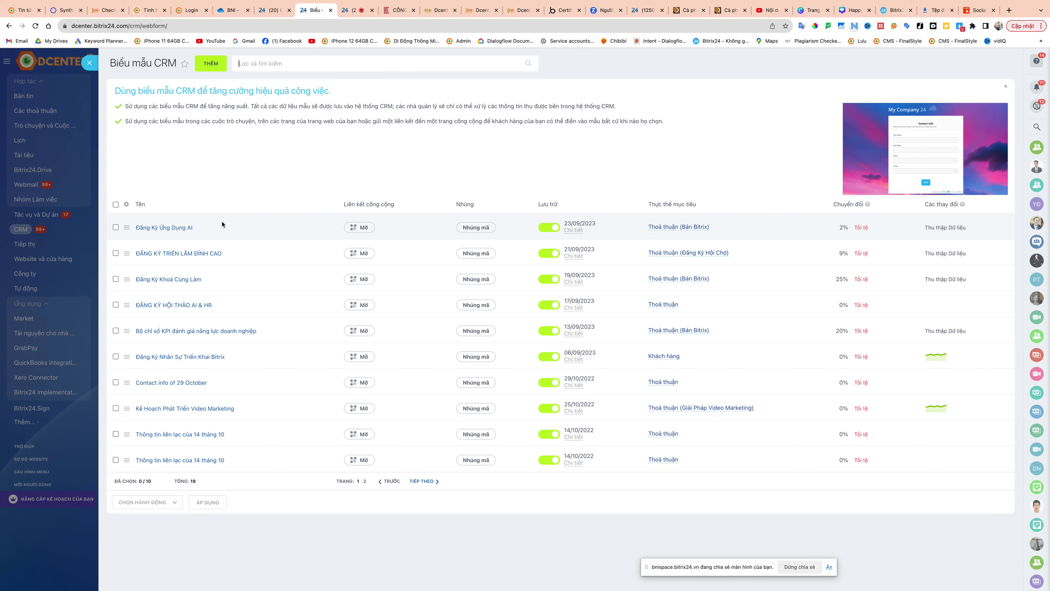
# Browse the form pages, start a new CRM form, then switch to the dCenter landing page
pyautogui.click(365, 481)
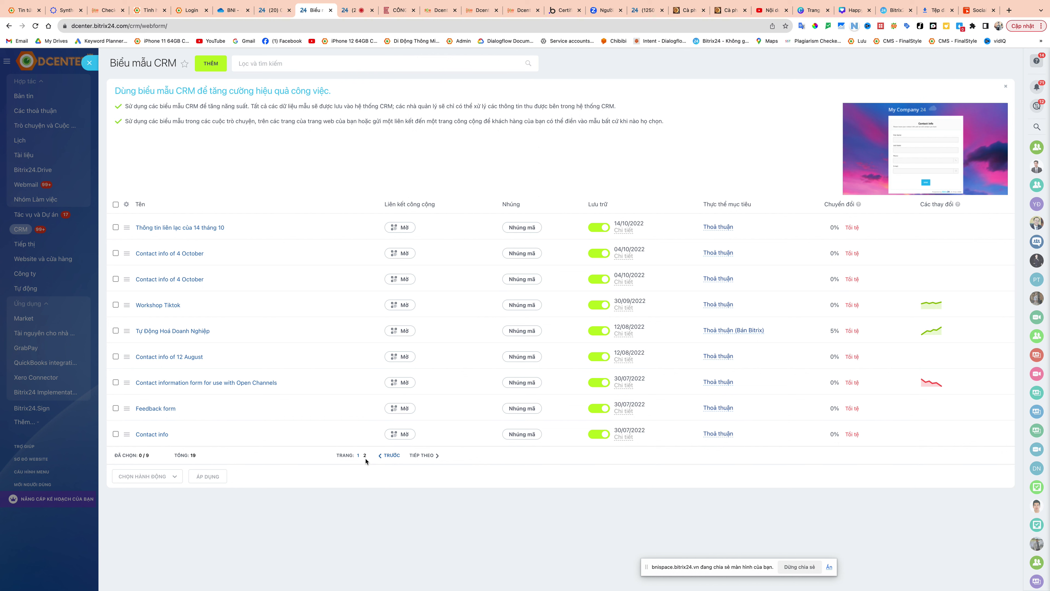
pyautogui.click(358, 456)
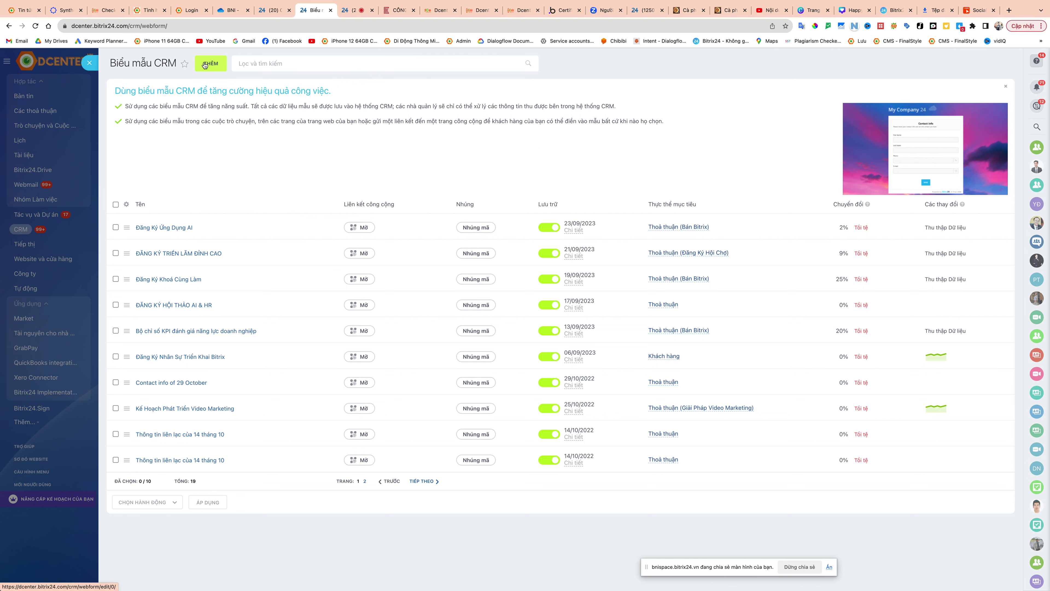
pyautogui.click(209, 63)
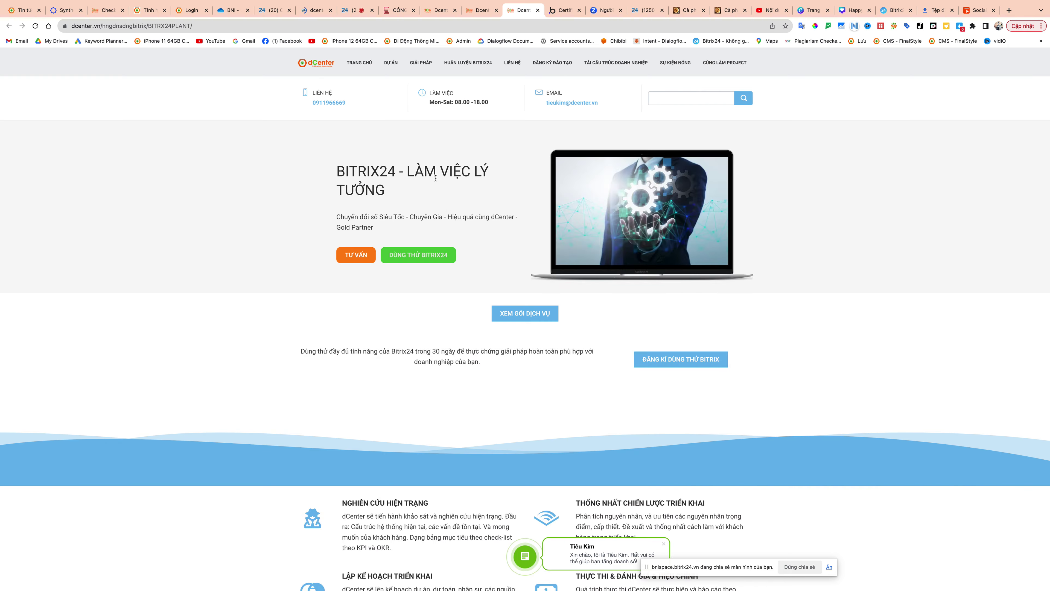
pyautogui.click(520, 10)
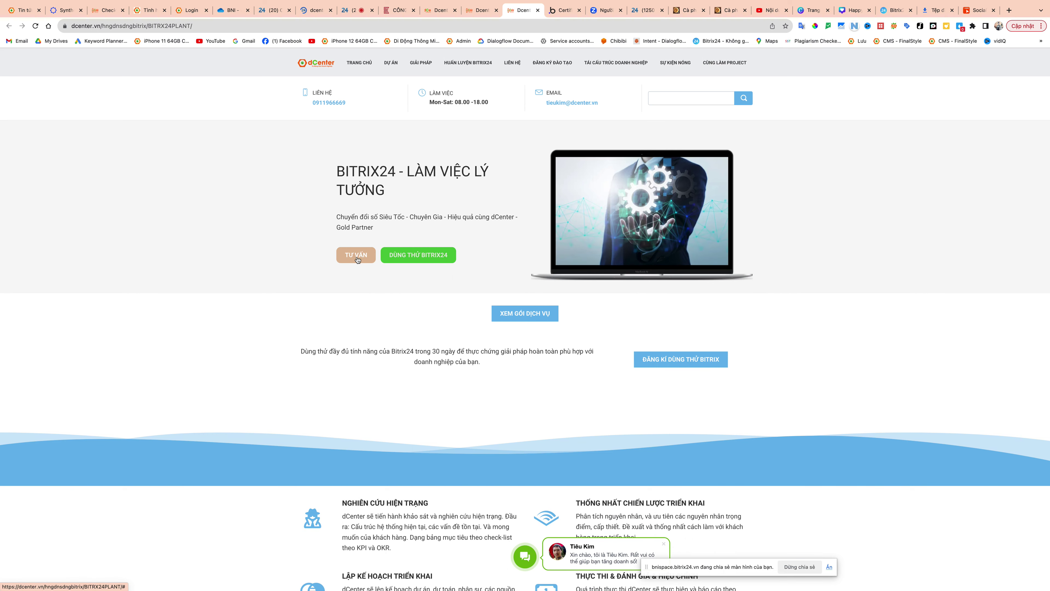
# Open the TƯ VẤN registration form, tick 'Bạn là công ty?' and review the contact fields
pyautogui.click(356, 256)
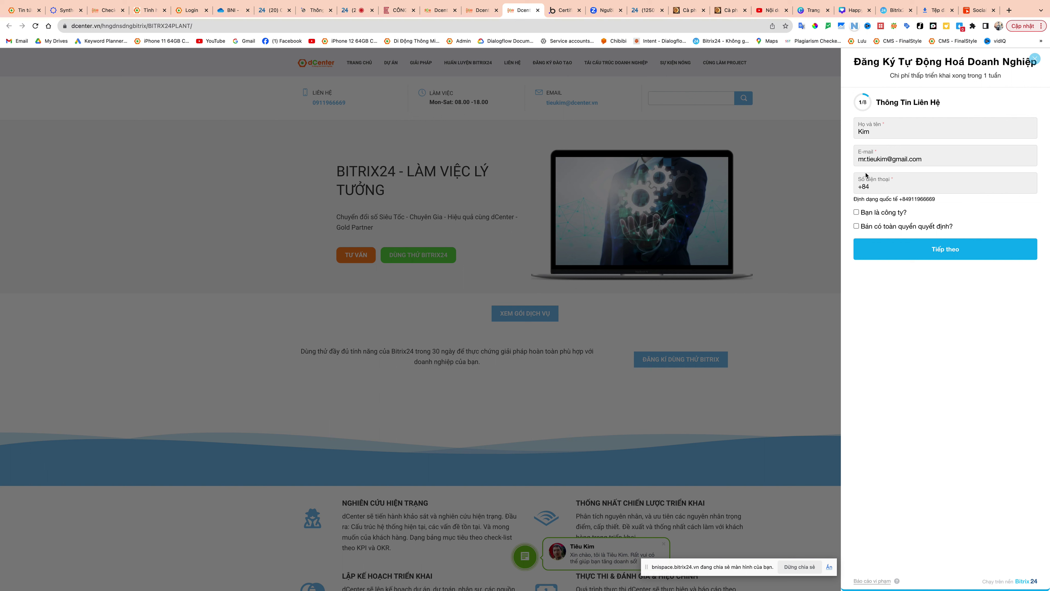
pyautogui.click(859, 213)
pyautogui.scroll(-1, 886, 277)
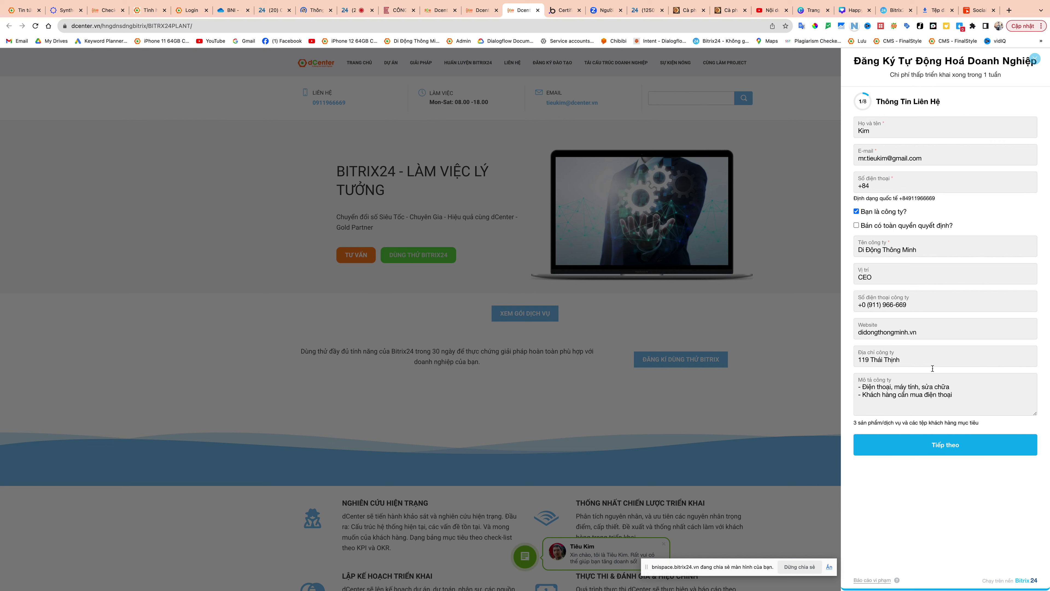
pyautogui.moveTo(954, 397); pyautogui.dragTo(888, 370)
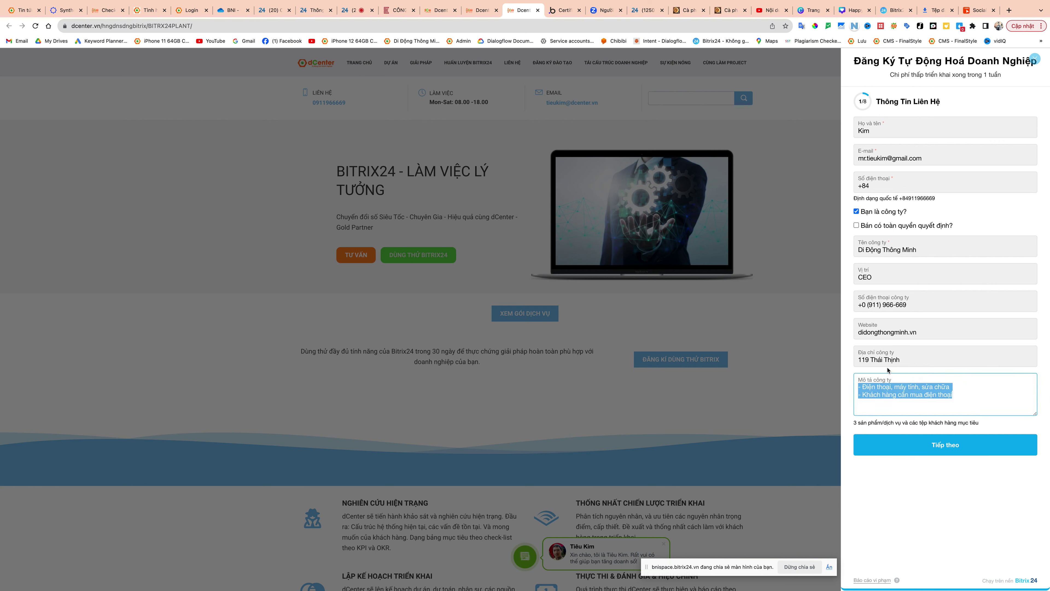
pyautogui.hotkey('shift', 'Tab')
pyautogui.hotkey('shift', 'Tab')
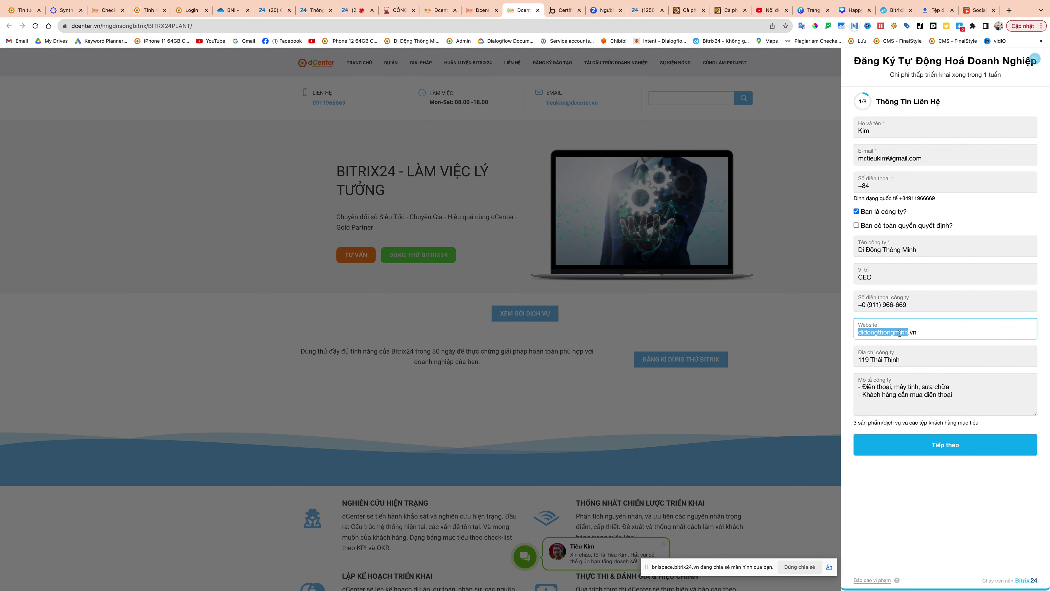
pyautogui.hotkey('shift', 'Tab')
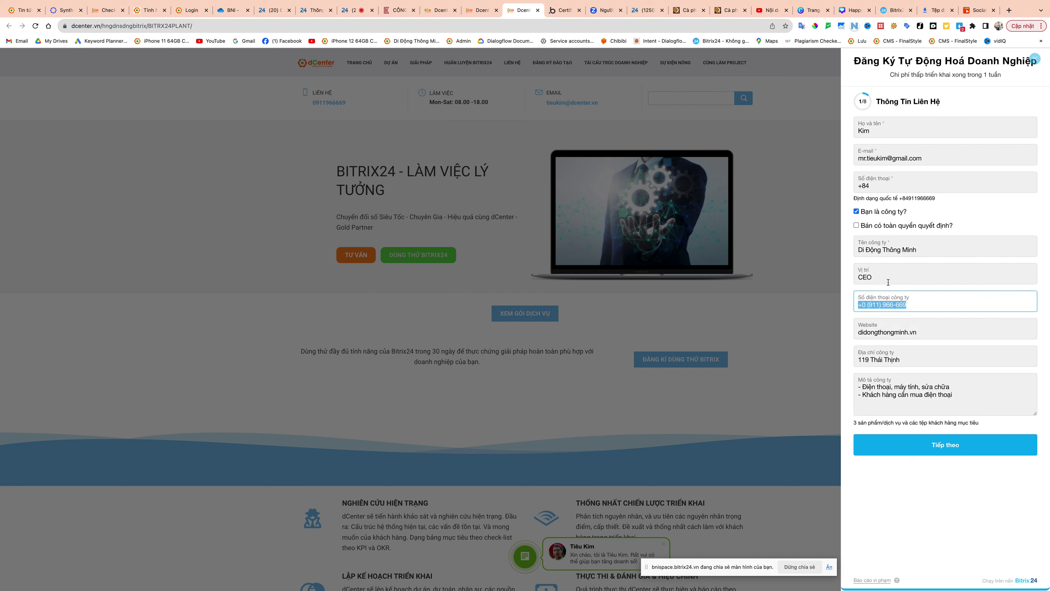
pyautogui.hotkey('shift', 'Tab')
pyautogui.doubleClick(894, 251)
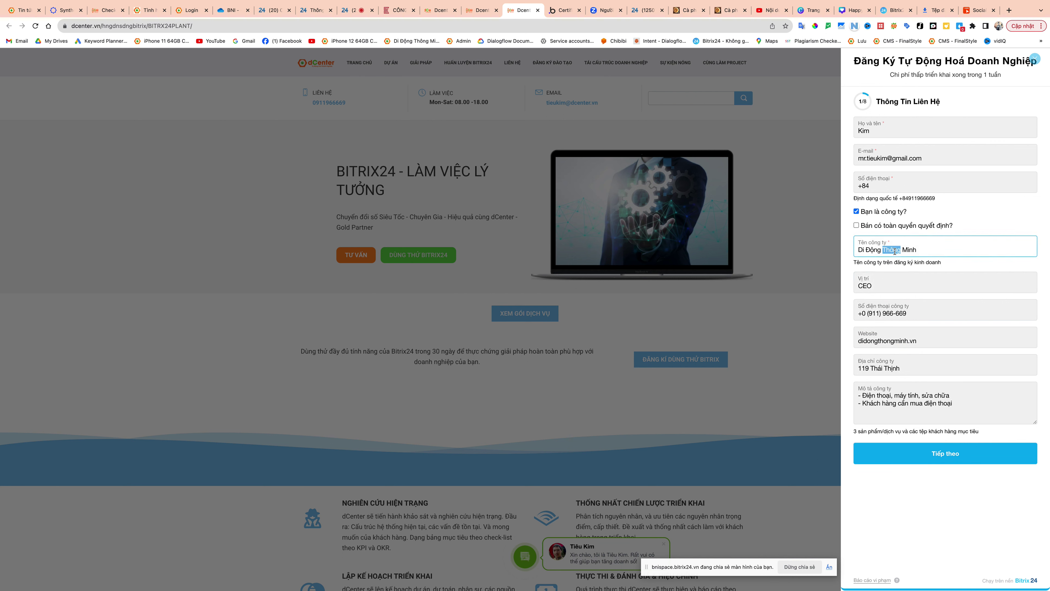
pyautogui.doubleClick(887, 160)
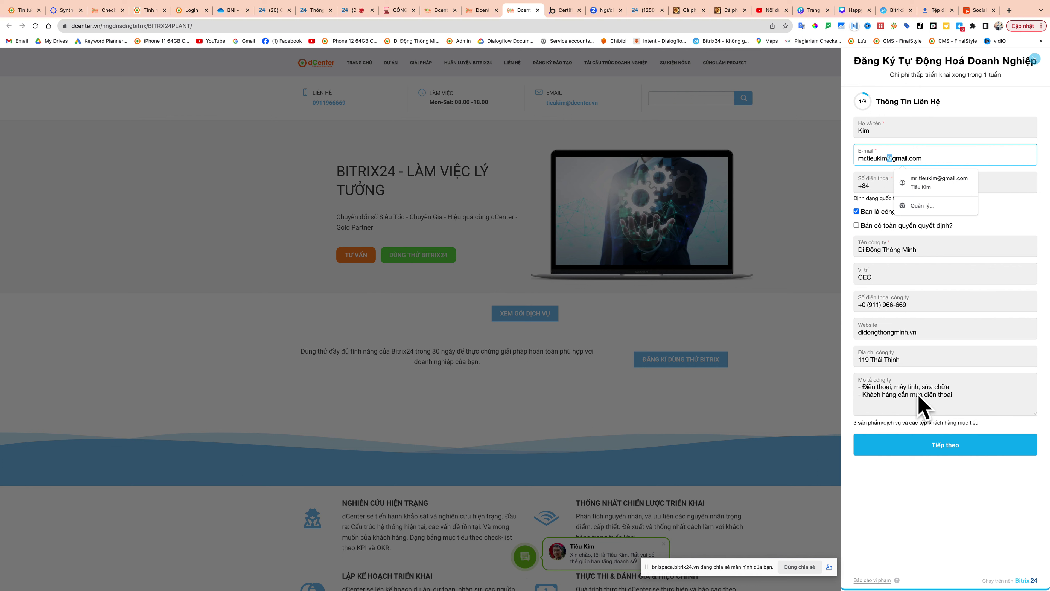
pyautogui.click(903, 347)
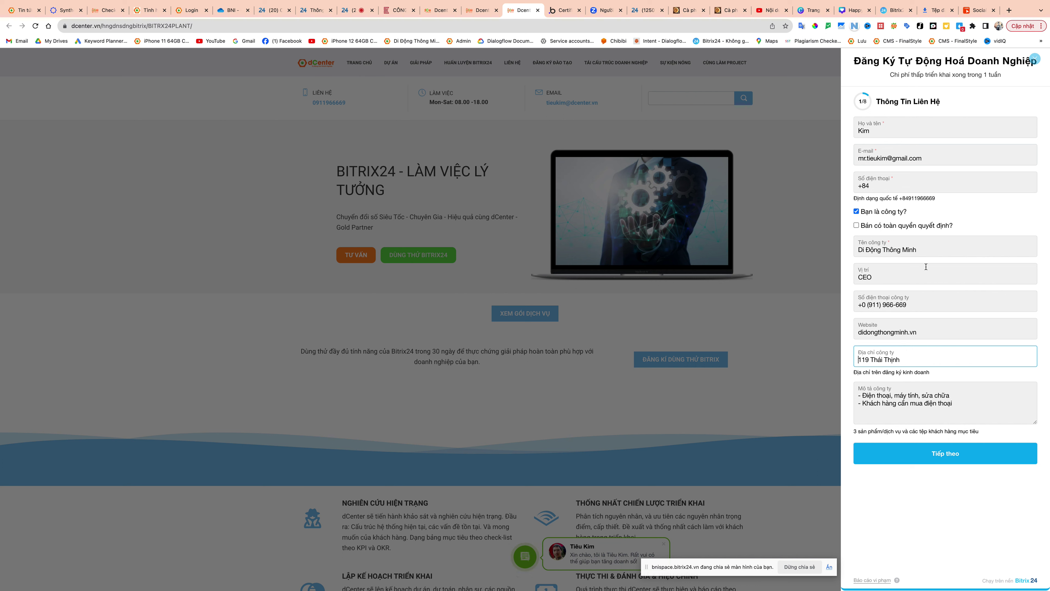
# Correct the invalid phone number with the saved autofill value and continue
pyautogui.click(944, 452)
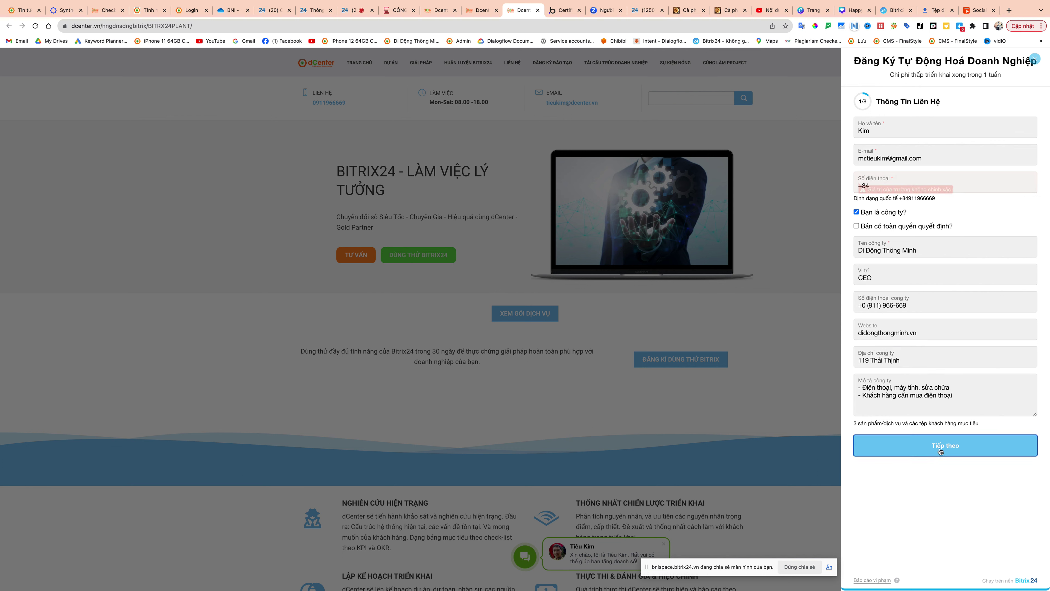
pyautogui.click(885, 186)
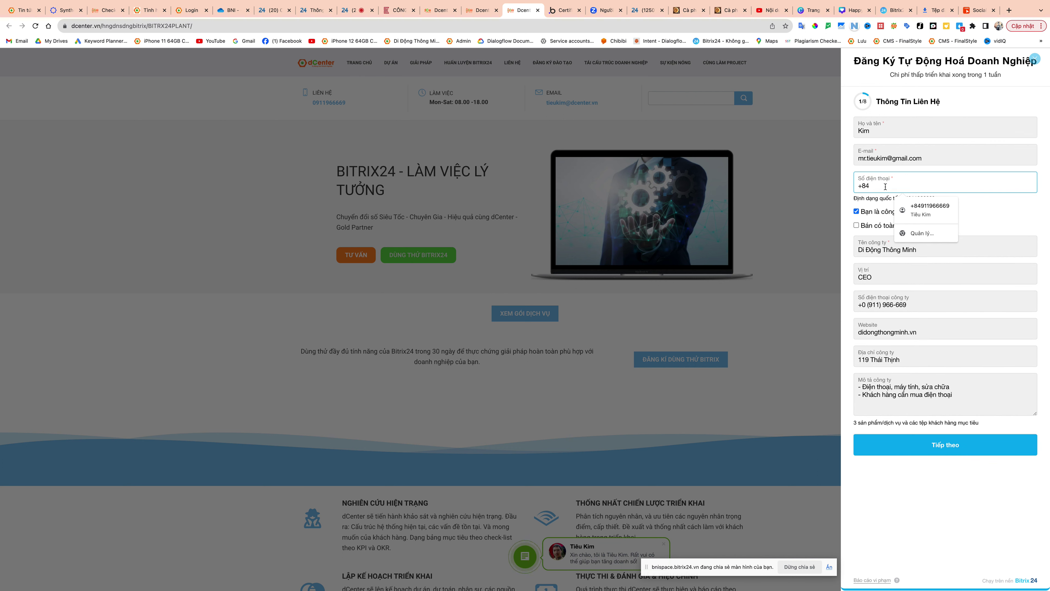
pyautogui.click(926, 209)
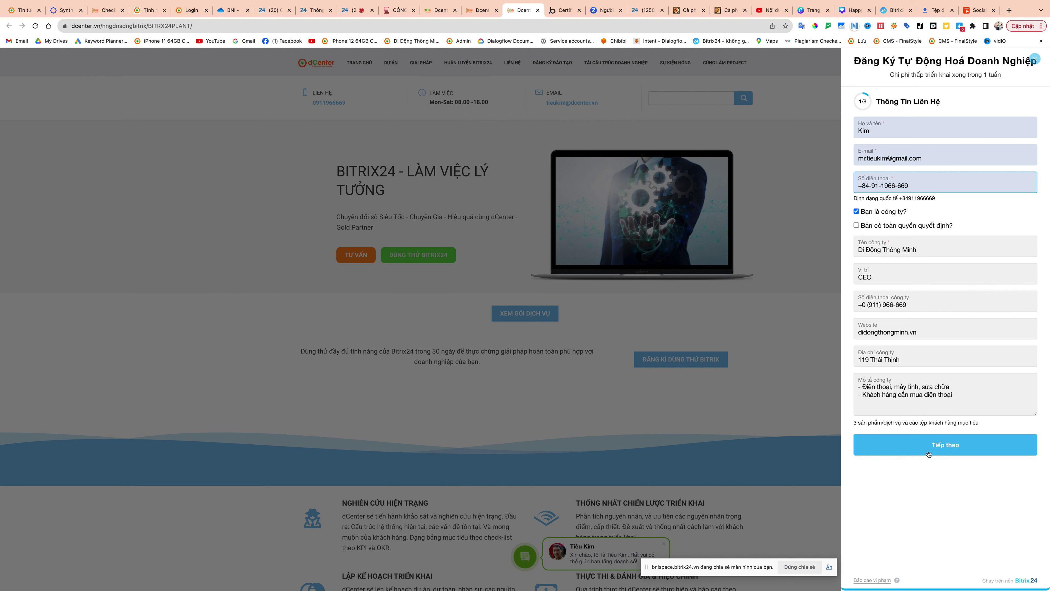
pyautogui.click(915, 434)
# Select problems Khó khăn tăng doanh thu, quản lý chi phí, truyền thông nội bộ, quản lý nhân sự
pyautogui.click(934, 132)
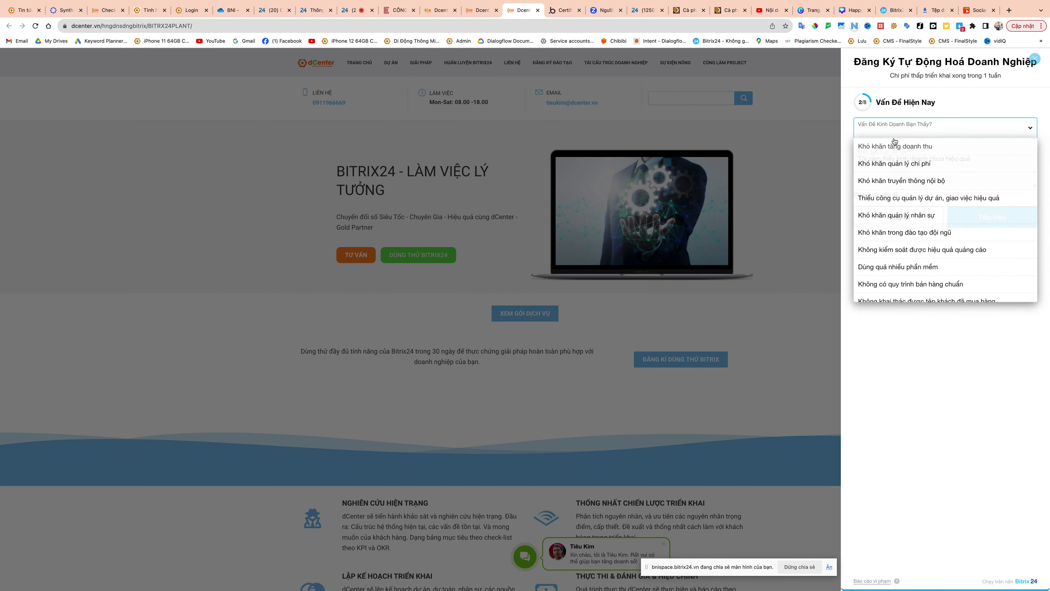
pyautogui.click(898, 143)
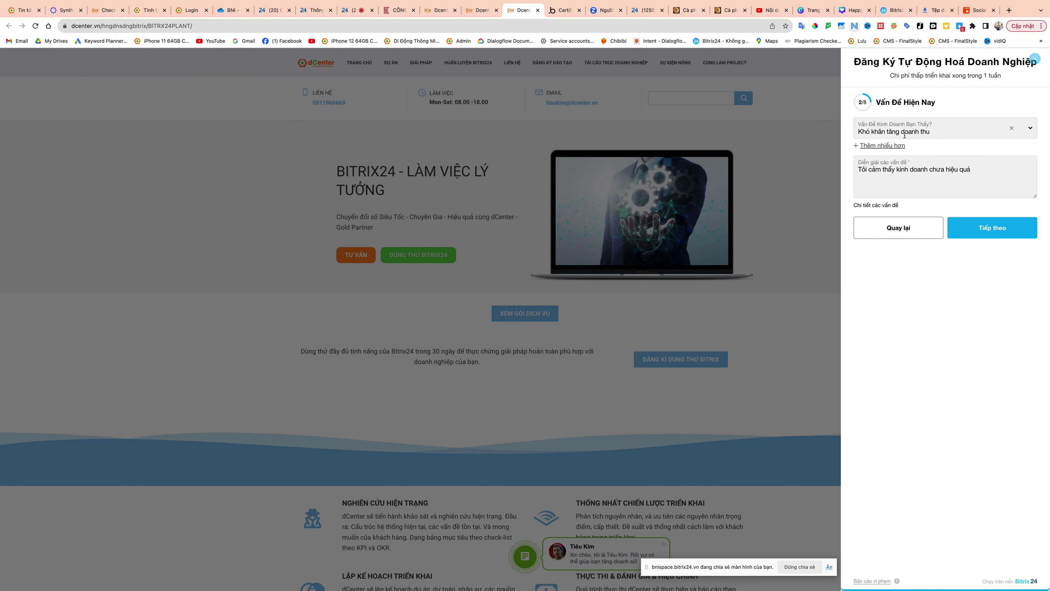
pyautogui.click(896, 146)
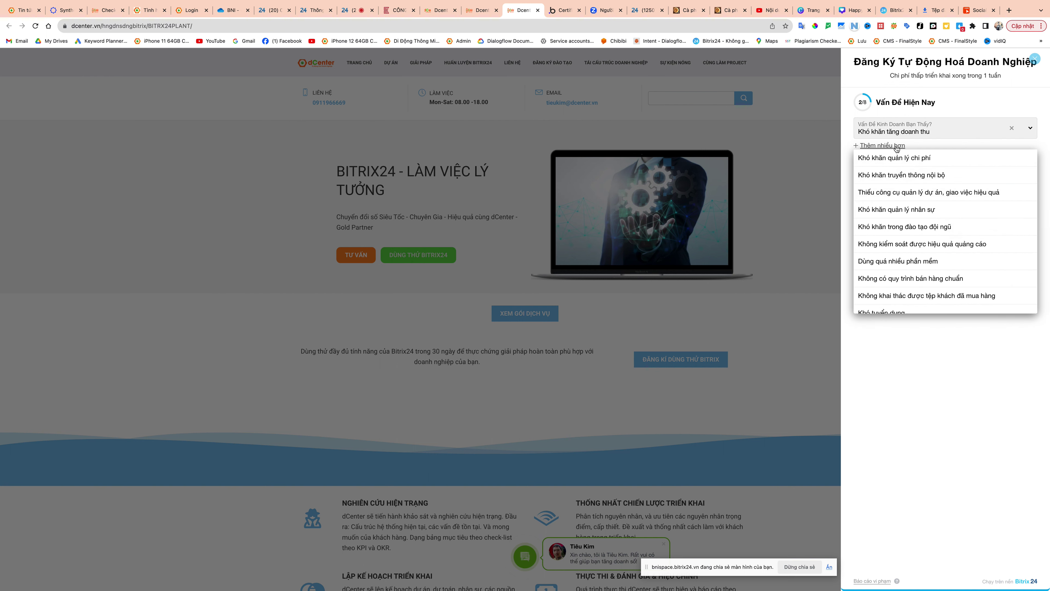
pyautogui.click(896, 158)
pyautogui.click(895, 167)
pyautogui.click(901, 184)
pyautogui.click(899, 192)
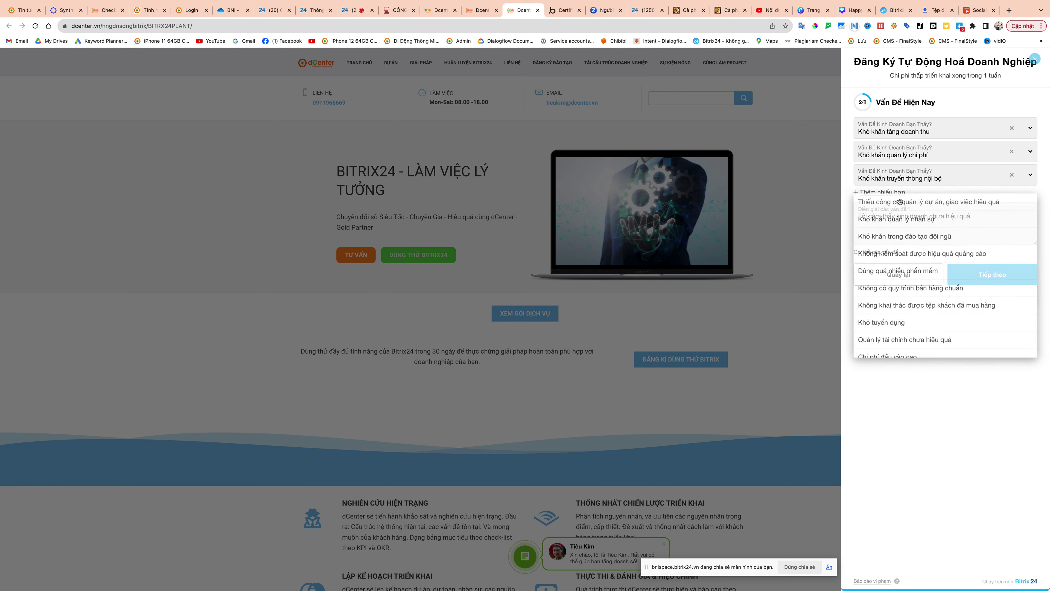
pyautogui.click(901, 219)
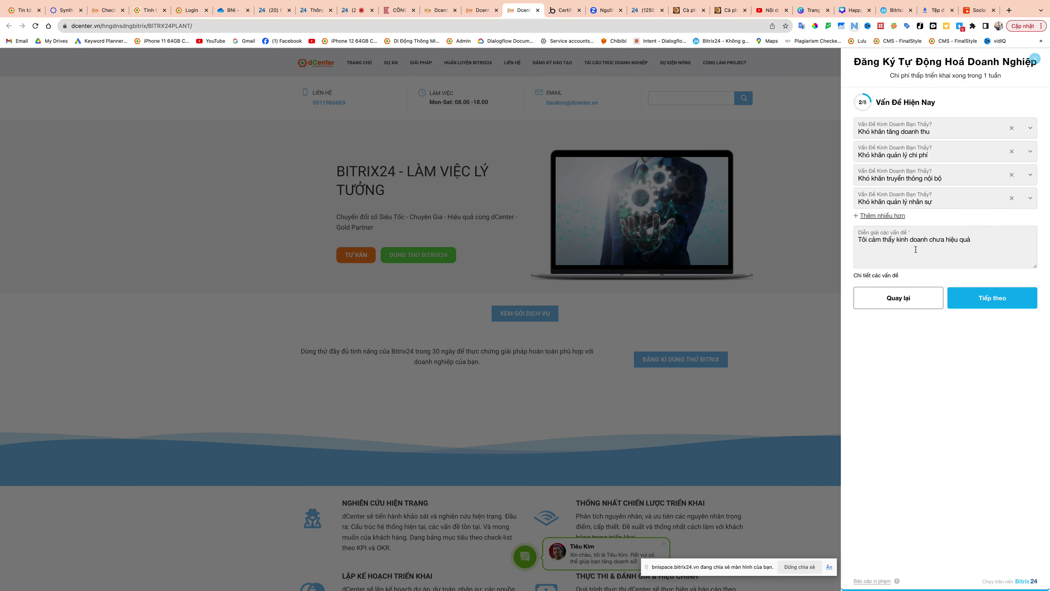
pyautogui.click(977, 294)
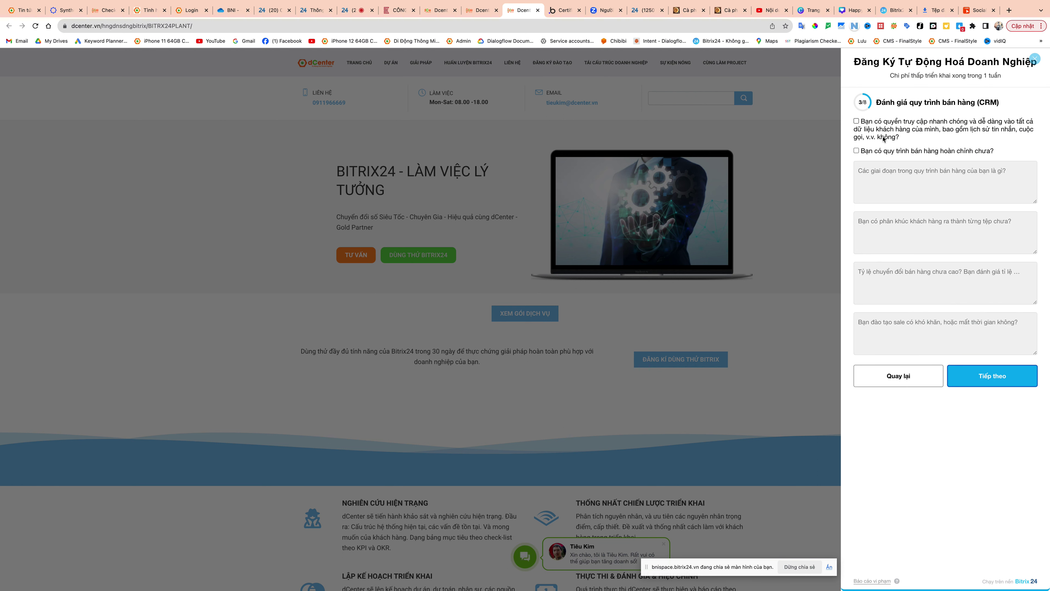
pyautogui.doubleClick(860, 123)
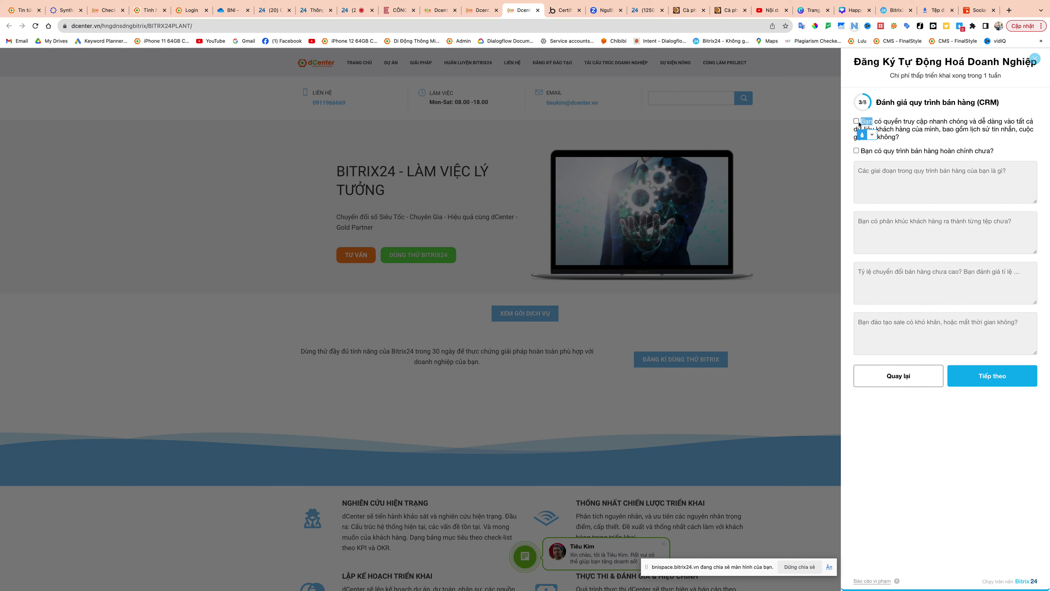
pyautogui.doubleClick(865, 151)
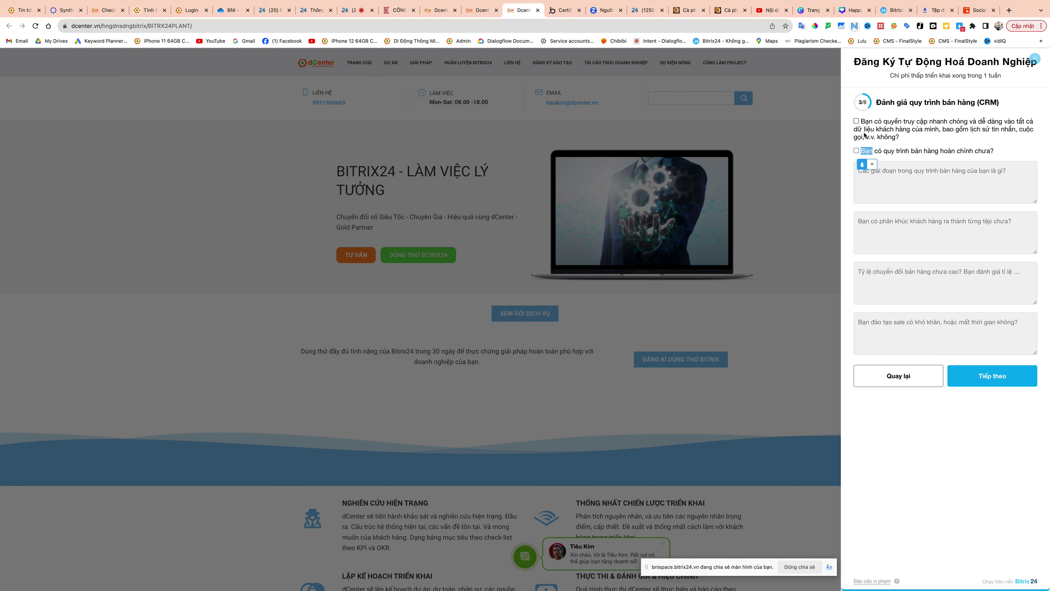
pyautogui.moveTo(909, 123); pyautogui.dragTo(998, 130)
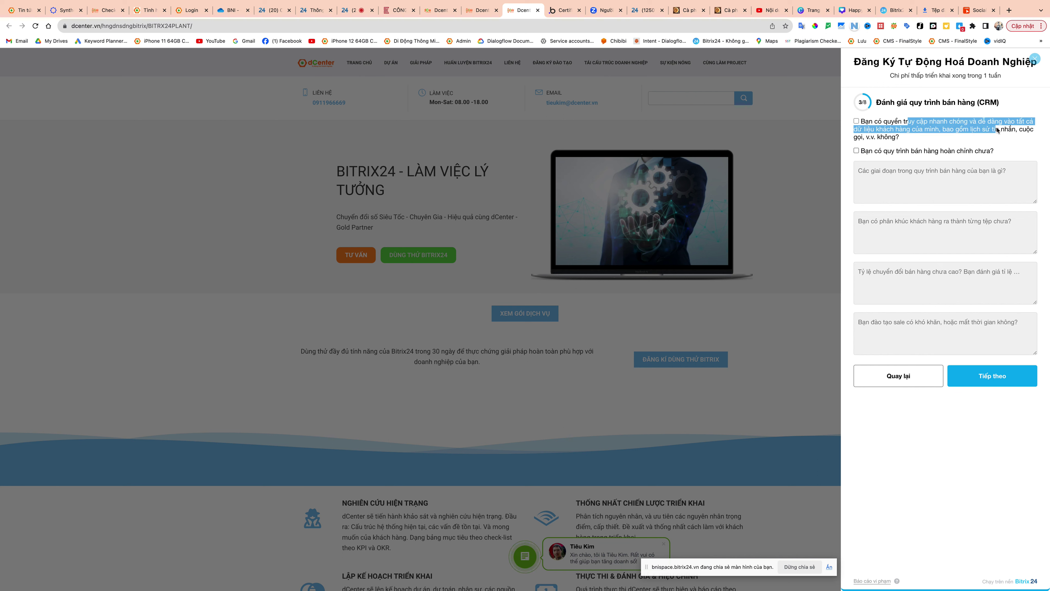
pyautogui.click(951, 187)
pyautogui.click(919, 253)
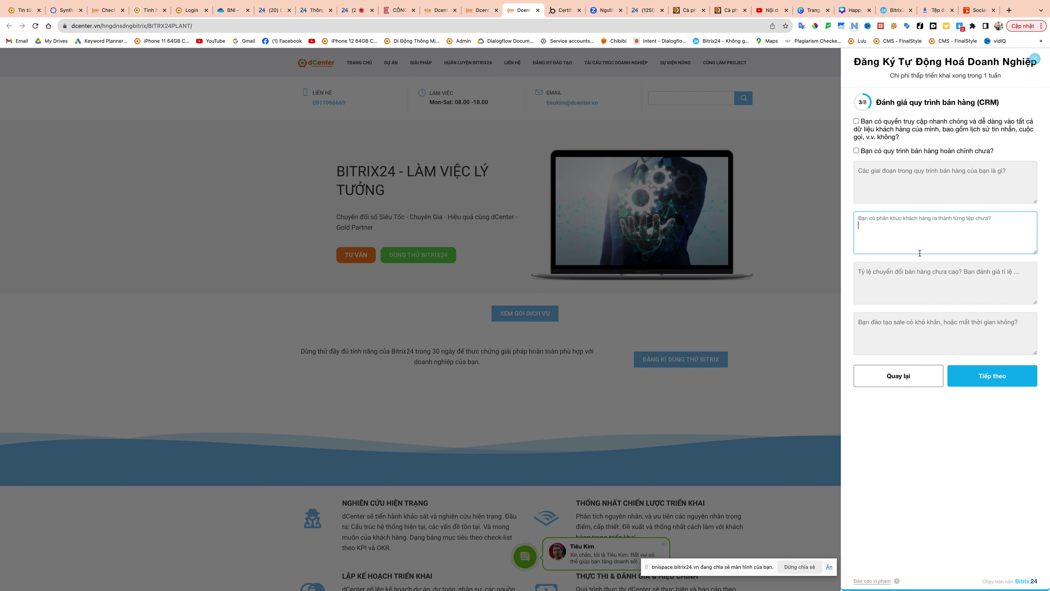
pyautogui.click(913, 272)
pyautogui.press('Tab')
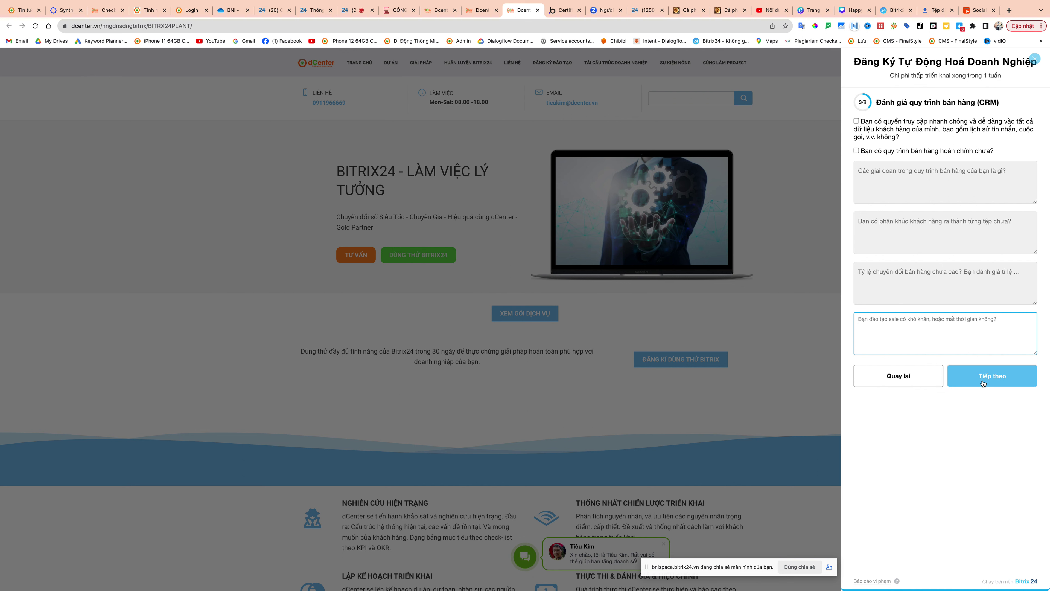
pyautogui.click(348, 10)
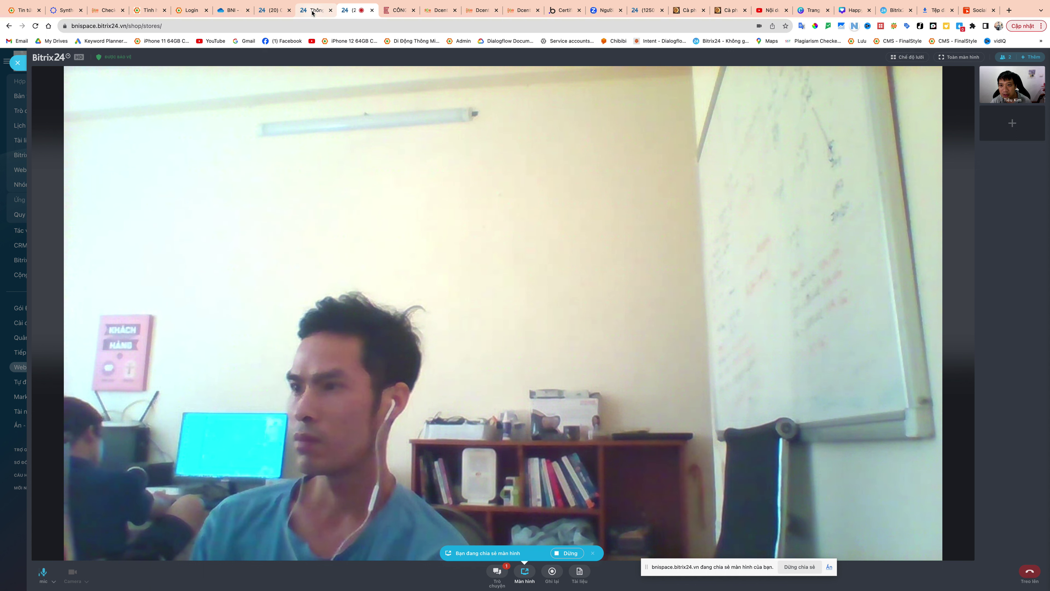
# Save the new 'Thông tin liên lạc' form in the Bitrix24 Forms editor
pyautogui.click(311, 10)
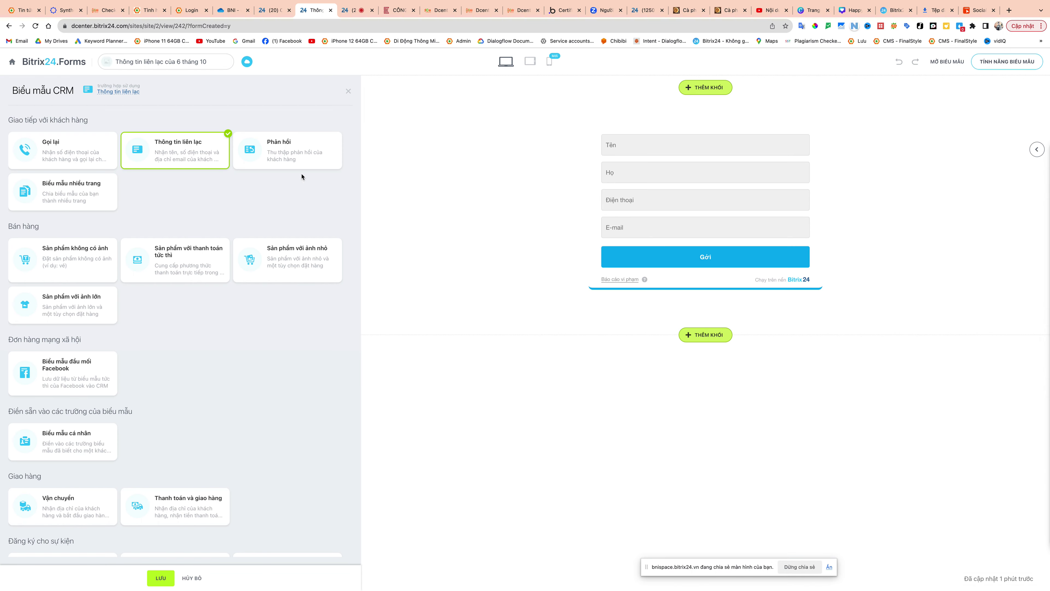
pyautogui.click(161, 578)
pyautogui.click(164, 145)
pyautogui.click(161, 577)
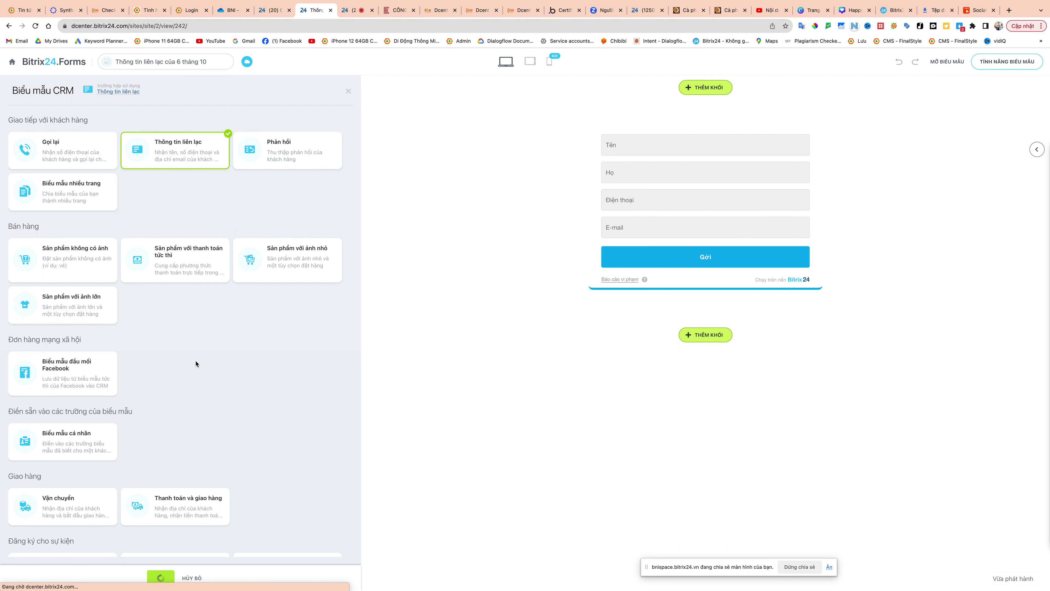
# Reopen the form settings panel and view, then dismiss, the mobile QR preview
pyautogui.click(348, 95)
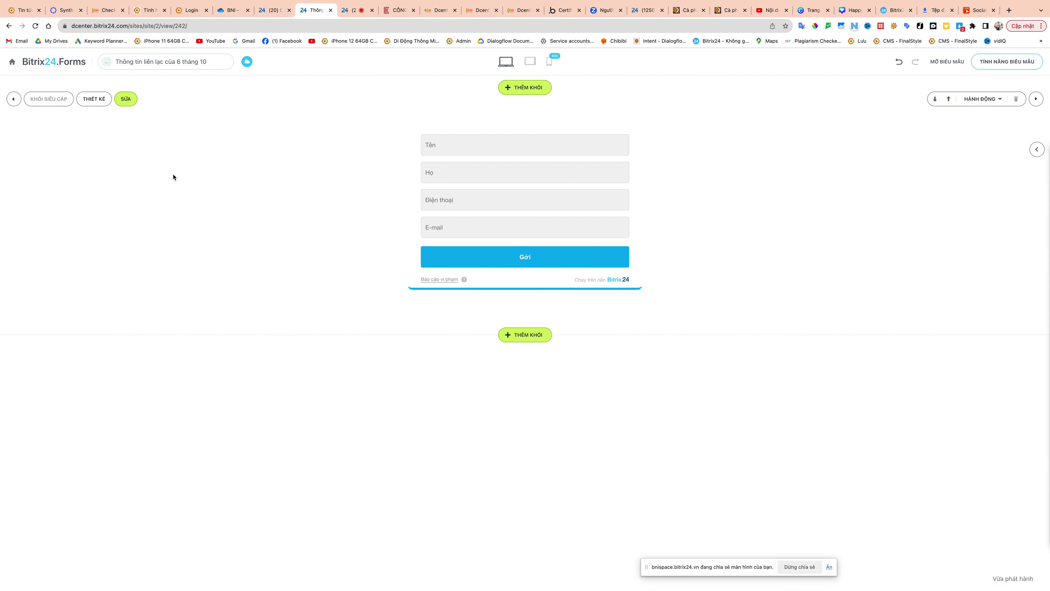
pyautogui.click(124, 112)
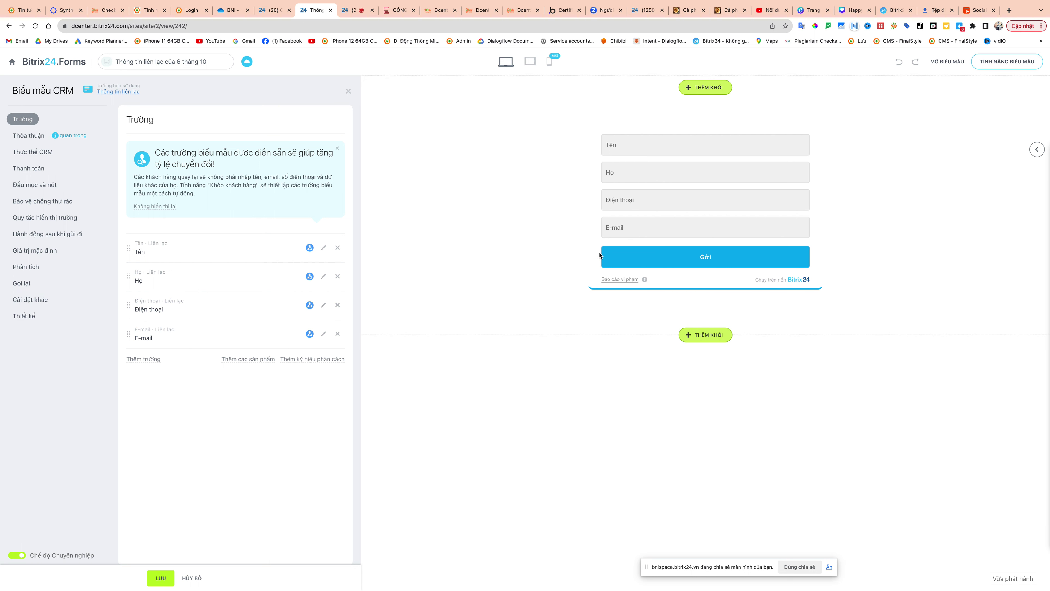
pyautogui.click(946, 62)
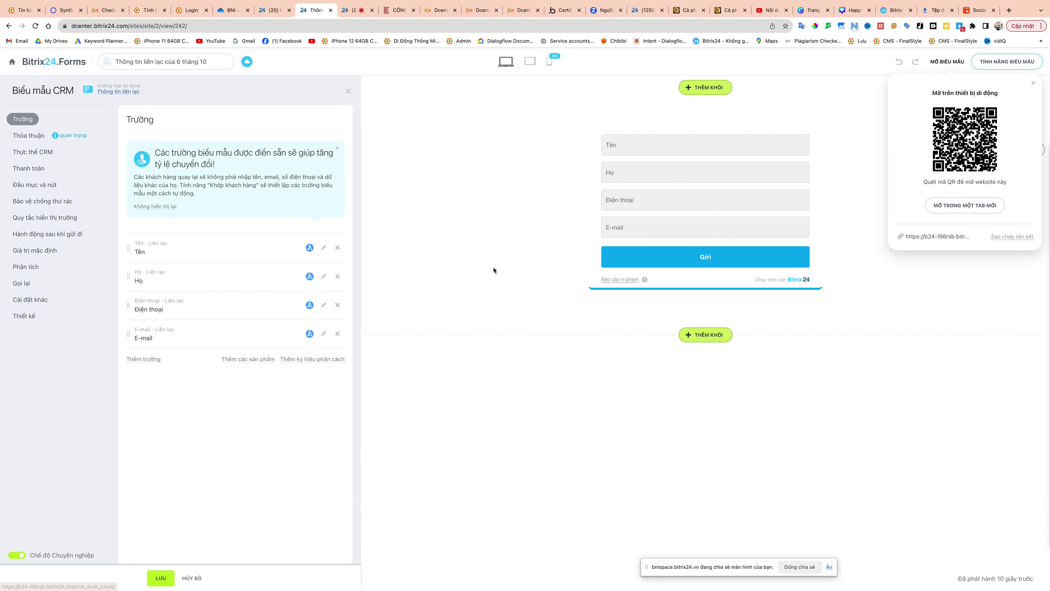
pyautogui.click(430, 269)
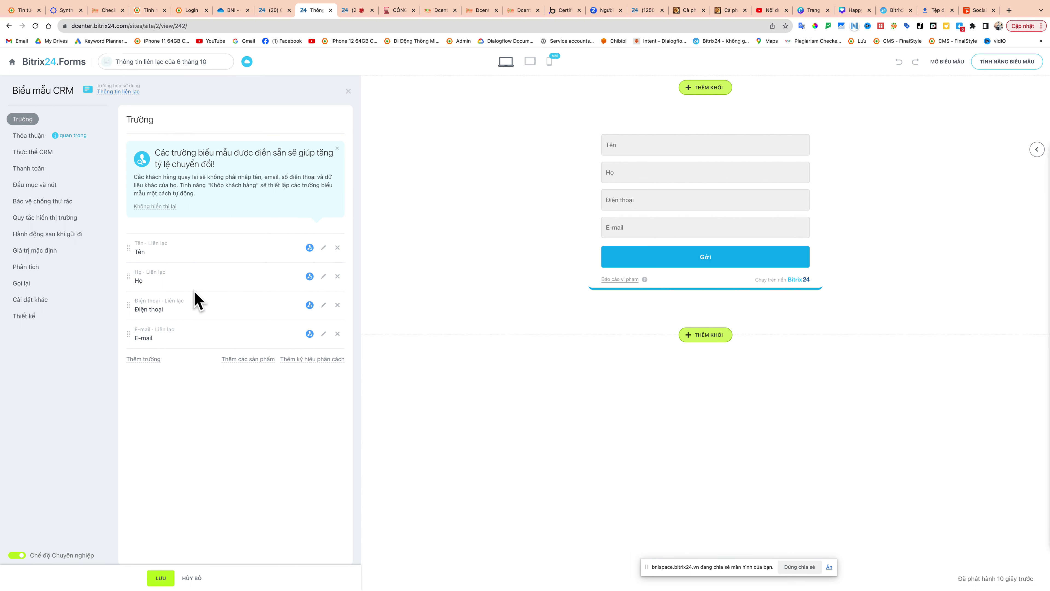
# In Cài đặt khác, rename the form to 'Tư Vấn Dịch Vụ Tăng Đơn Hàng Từ Google'
pyautogui.click(39, 306)
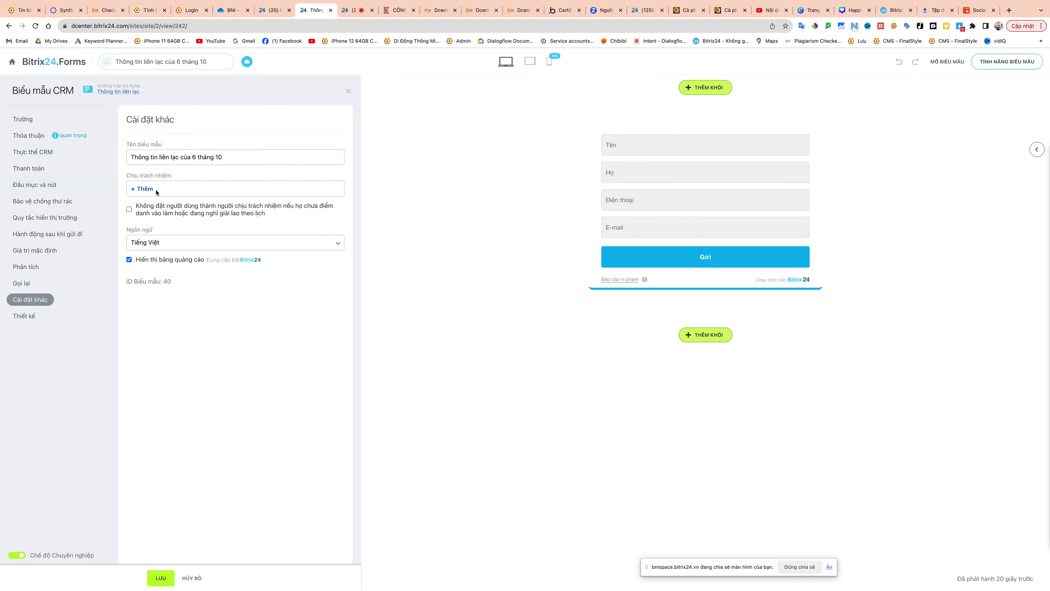
pyautogui.tripleClick(184, 157)
pyautogui.press('BackSpace')
pyautogui.write('Tư Vấn D')
pyautogui.press('BackSpace')
pyautogui.press('BackSpace')
pyautogui.press('BackSpace')
pyautogui.press('BackSpace')
pyautogui.press('BackSpace')
pyautogui.press('BackSpace')
pyautogui.press('BackSpace')
pyautogui.press('BackSpace')
pyautogui.write('Tư Vấn Dịch ')
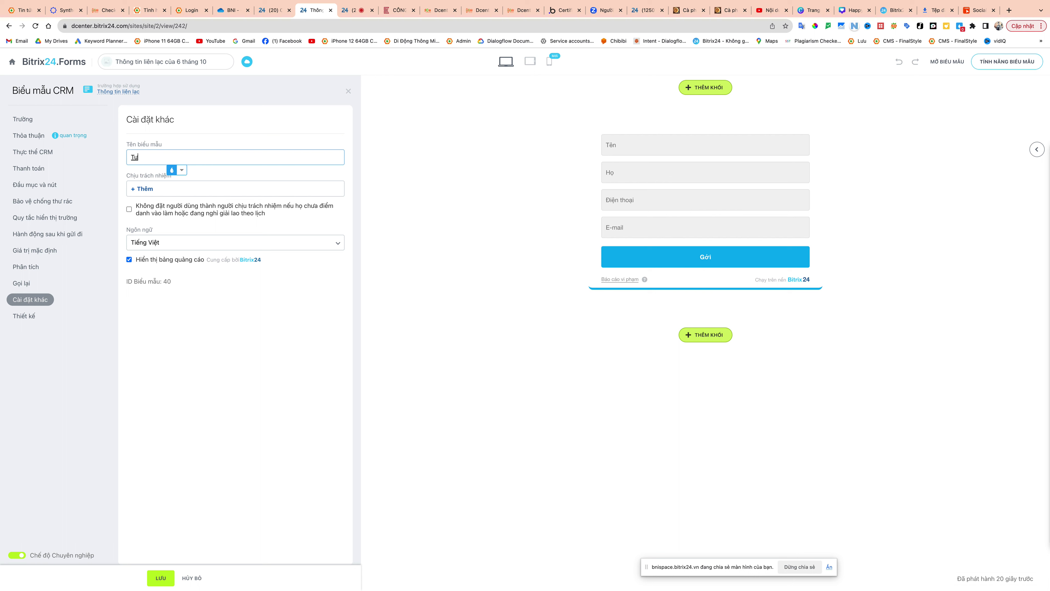
pyautogui.write('Vụ Tăng Đơn Hang Từ Google (SEO)')
pyautogui.press('BackSpace')
pyautogui.press('BackSpace')
pyautogui.press('BackSpace')
pyautogui.press('BackSpace')
# Assign a responsible employee under Chịu trách nhiệm, then bring up the Gọi lại settings
pyautogui.click(144, 188)
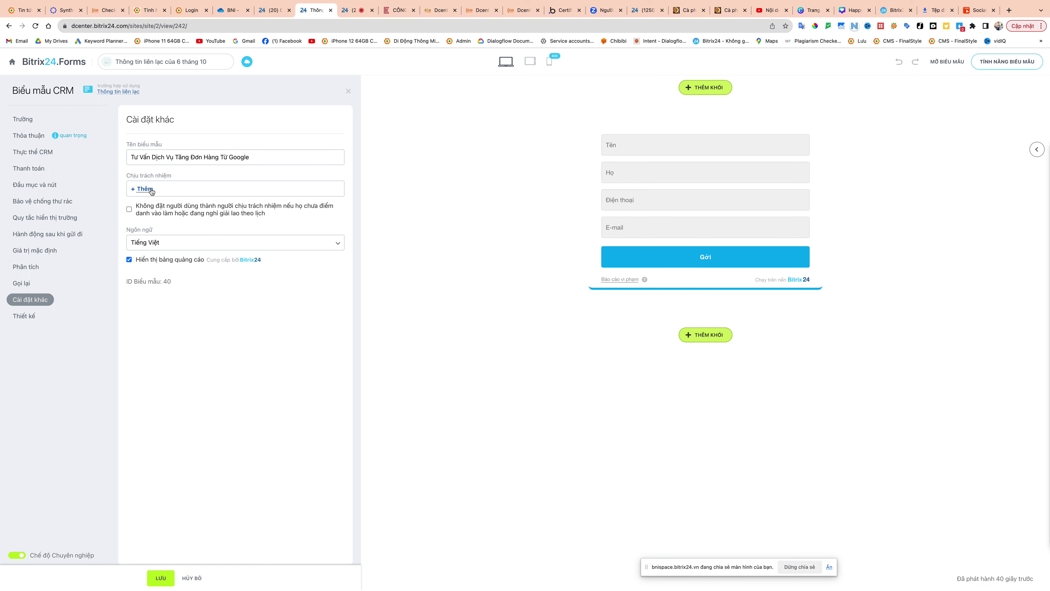
pyautogui.click(184, 213)
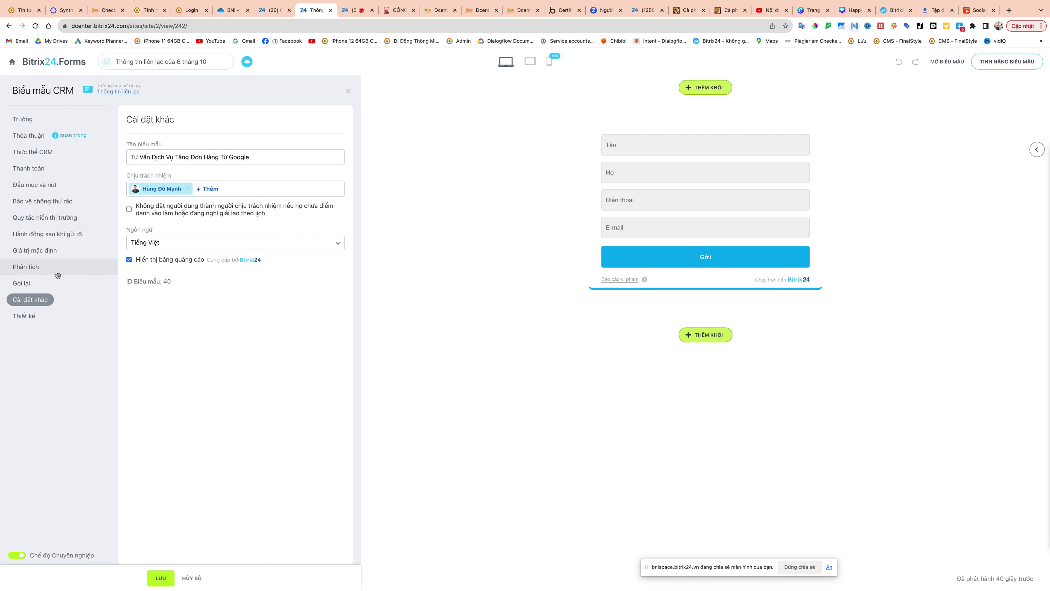
pyautogui.click(41, 284)
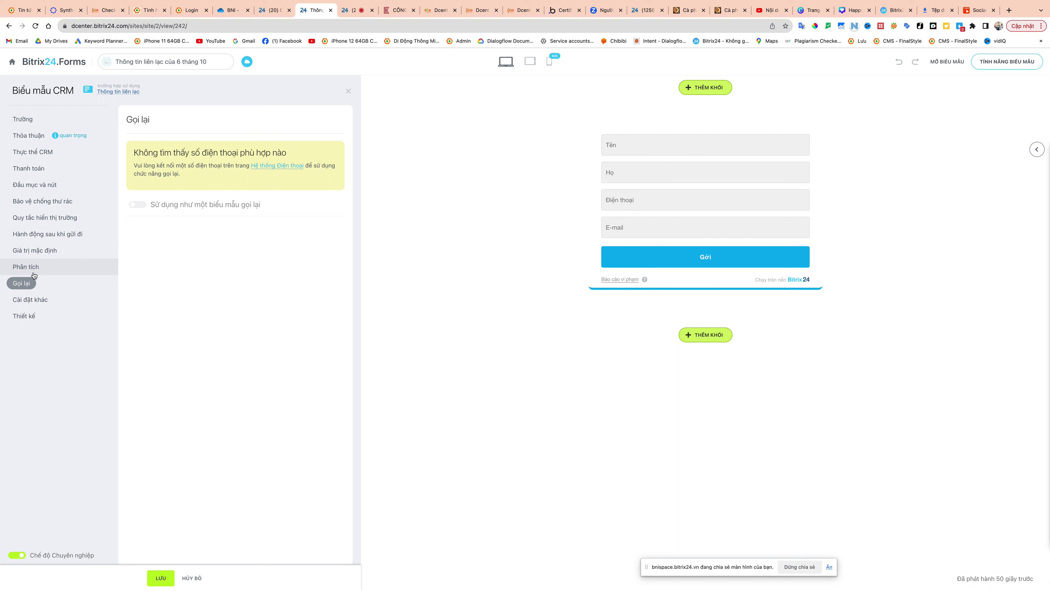
# Look over analytics and default values, and make the form redirect after submission
pyautogui.click(35, 274)
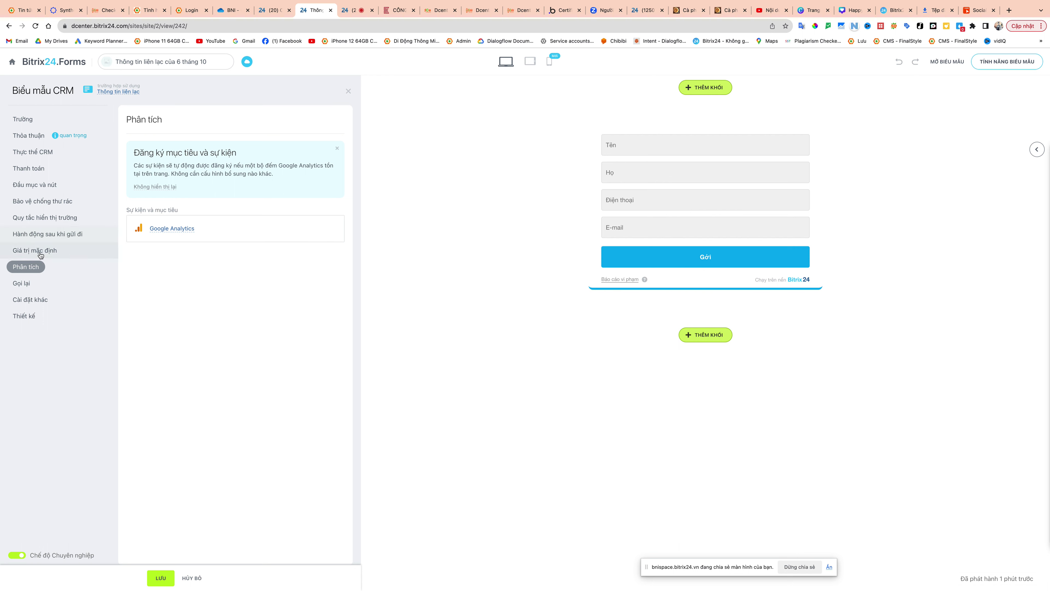
pyautogui.click(41, 254)
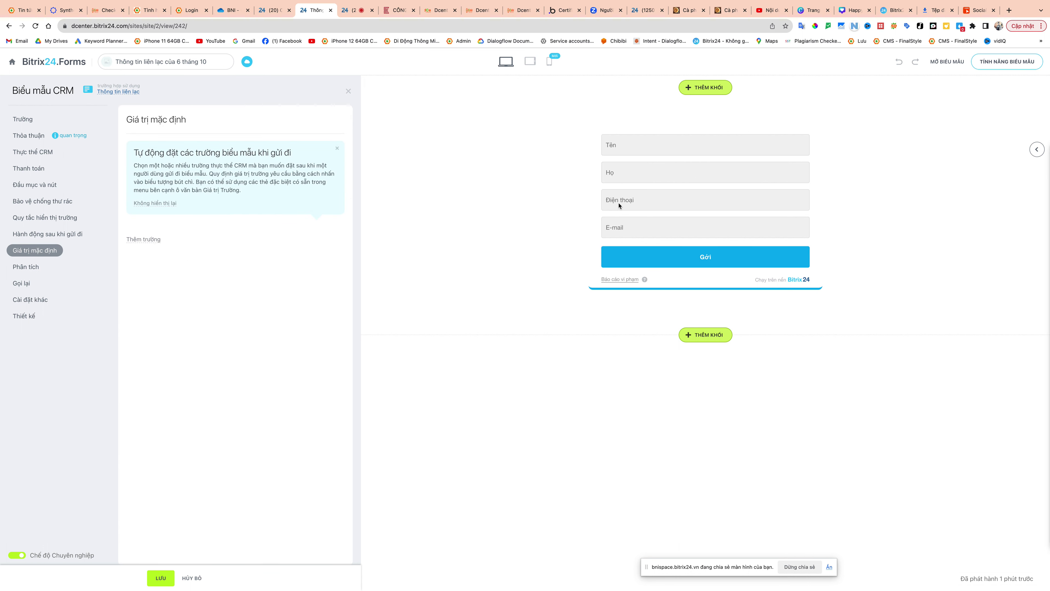
pyautogui.click(95, 232)
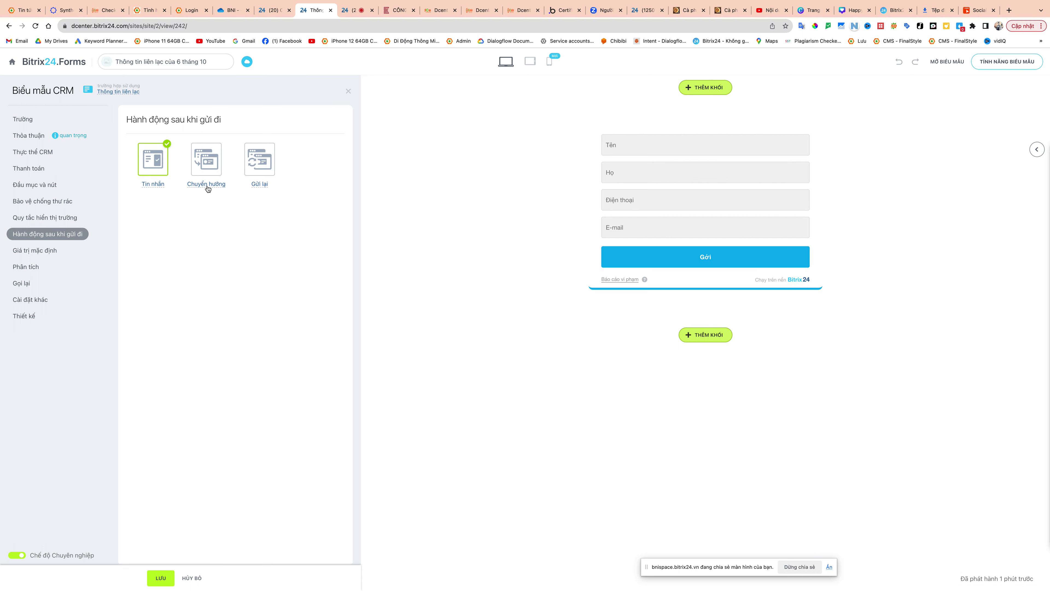
pyautogui.click(206, 184)
pyautogui.click(136, 261)
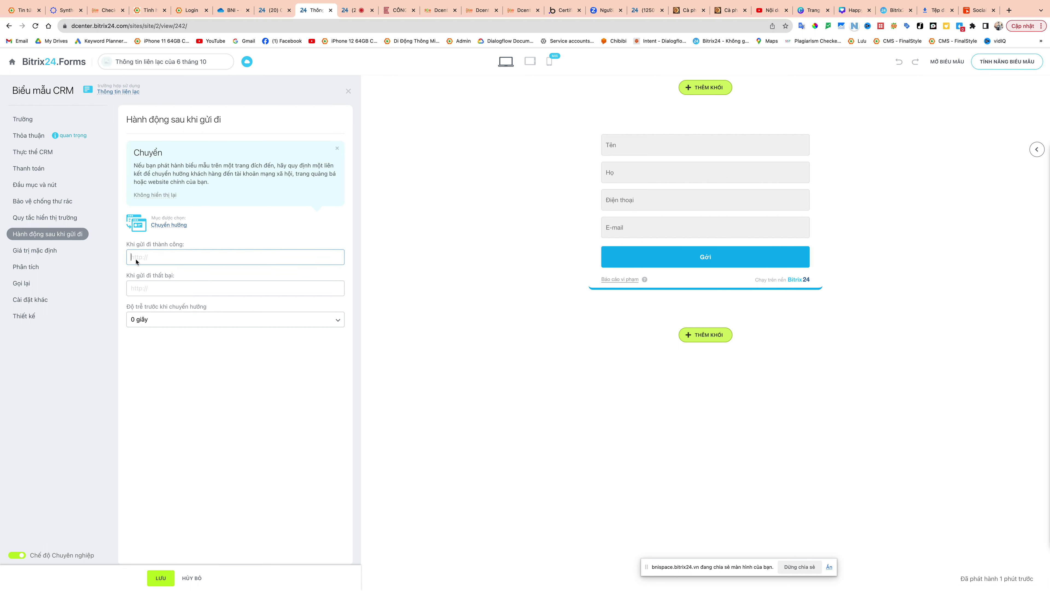
pyautogui.click(337, 148)
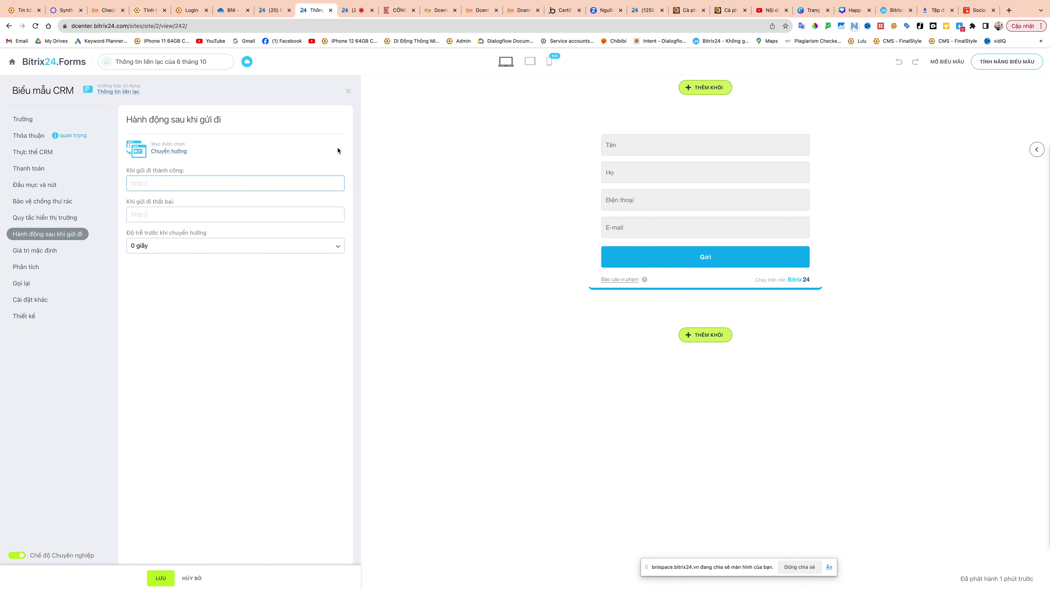
# Close and reopen the form settings, landing on the Đầu mục và nút section
pyautogui.click(348, 91)
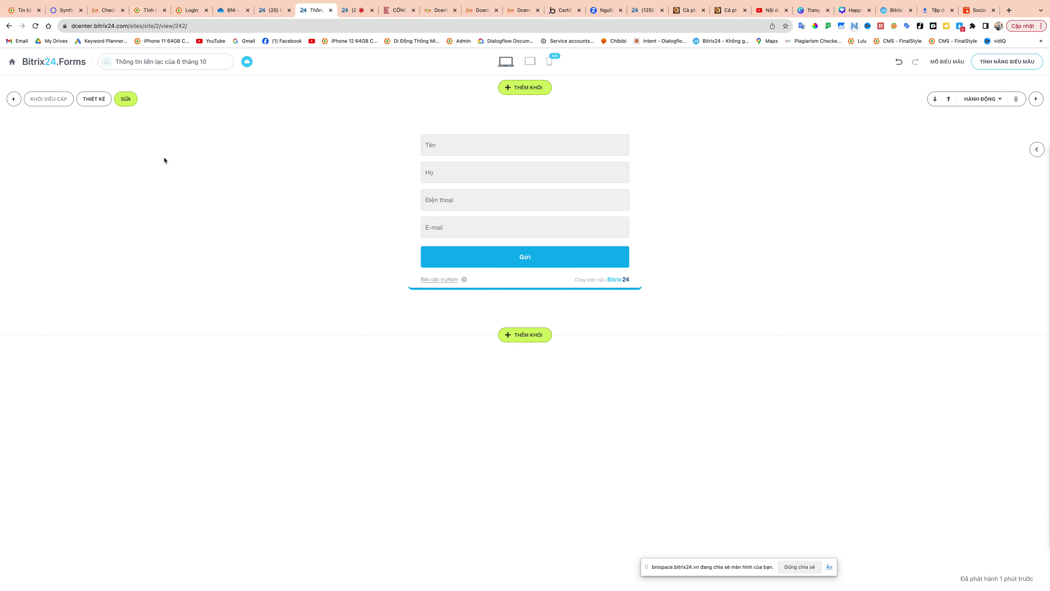
pyautogui.click(126, 100)
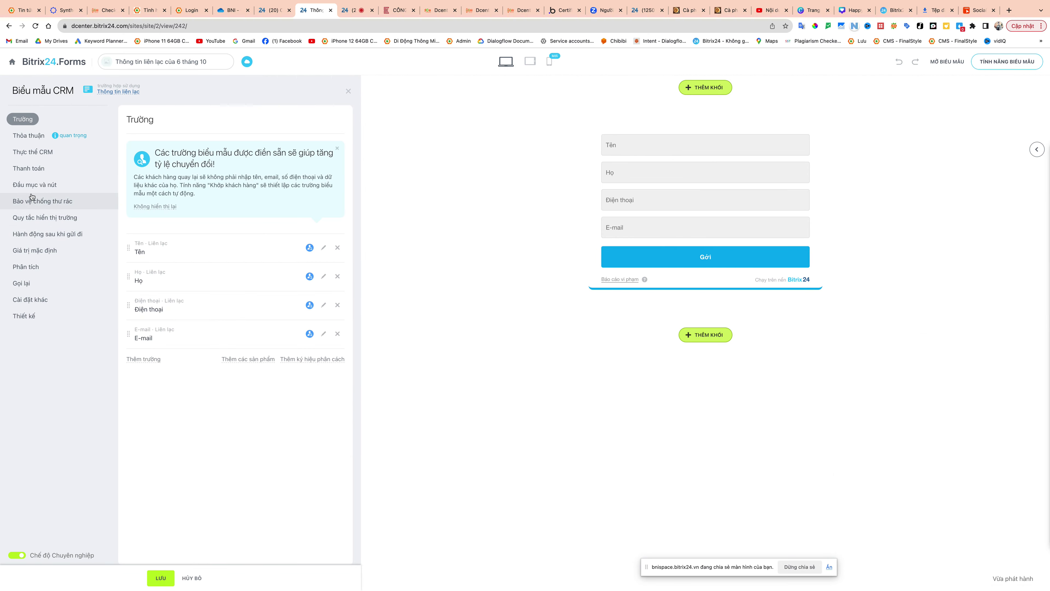
pyautogui.click(33, 184)
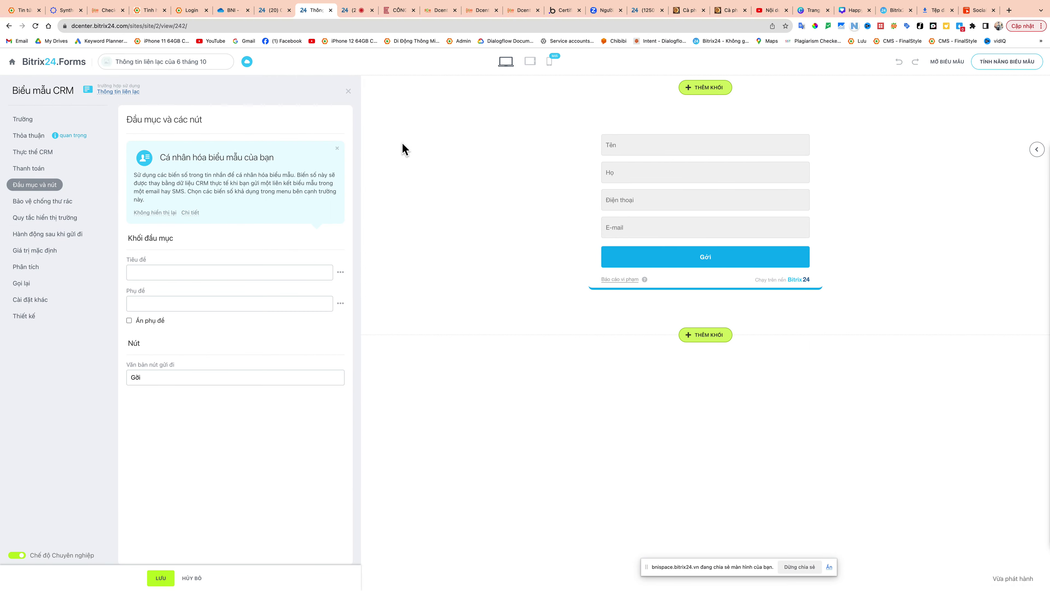
# Set heading 'Tư Vấn Dịch Vụ Tăng Đơn Hàng Google' and subtitle 'SEO hiệu quả từng xu'
pyautogui.click(173, 273)
pyautogui.write('T')
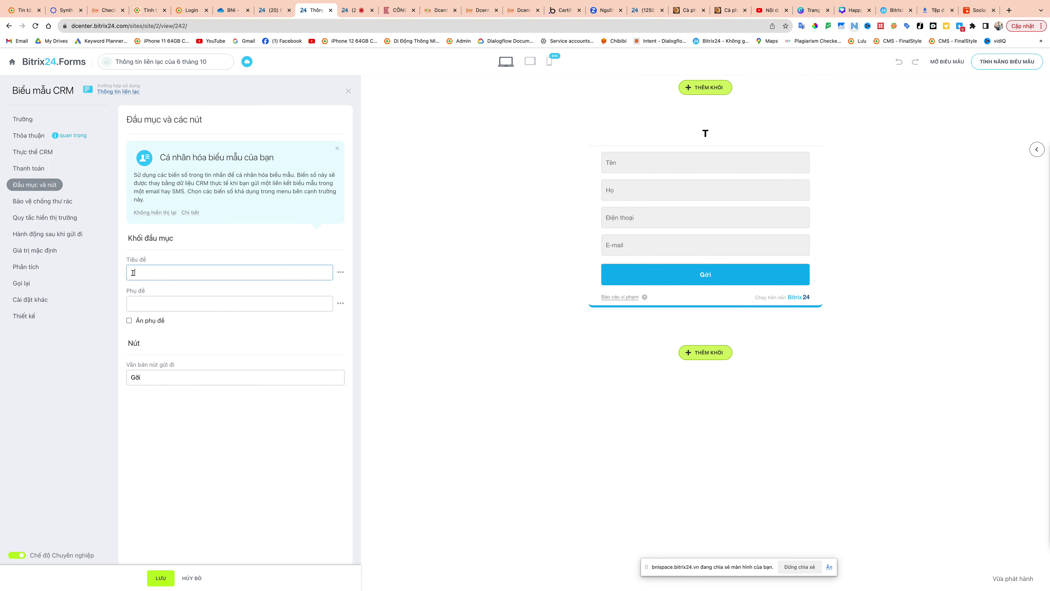
pyautogui.write('ư Vấn Dịch Vụ Tăn')
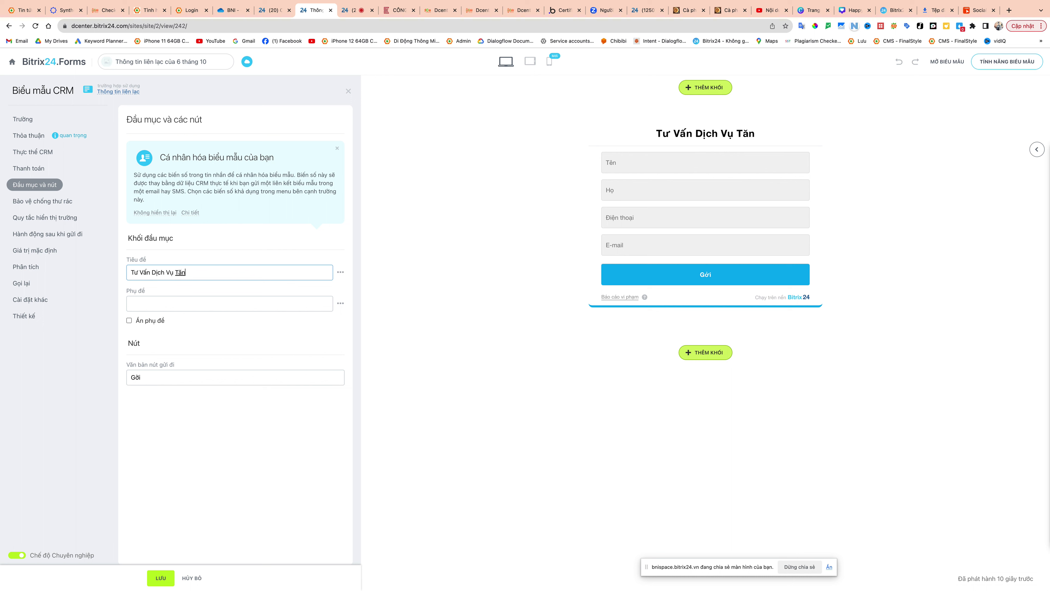
pyautogui.write('g Đơn Hàng Google')
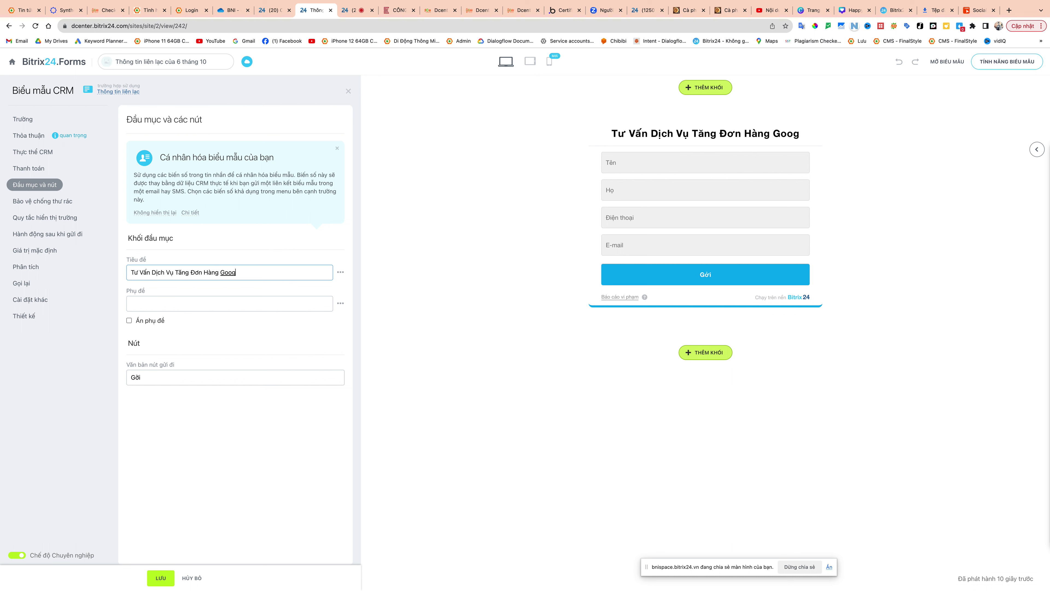
pyautogui.click(167, 304)
pyautogui.write('SEO Hiệu quả từng xu')
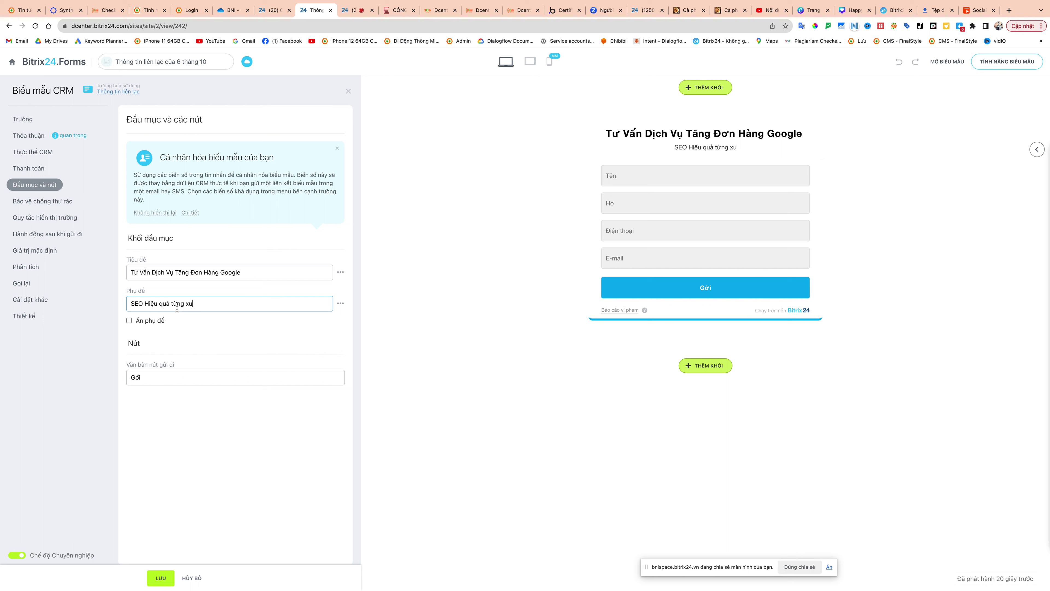
pyautogui.click(148, 303)
pyautogui.press('BackSpace')
pyautogui.write('h')
# Change the submit button text from 'Gởi' to 'Đăng Ký Tư Vấn'
pyautogui.click(148, 376)
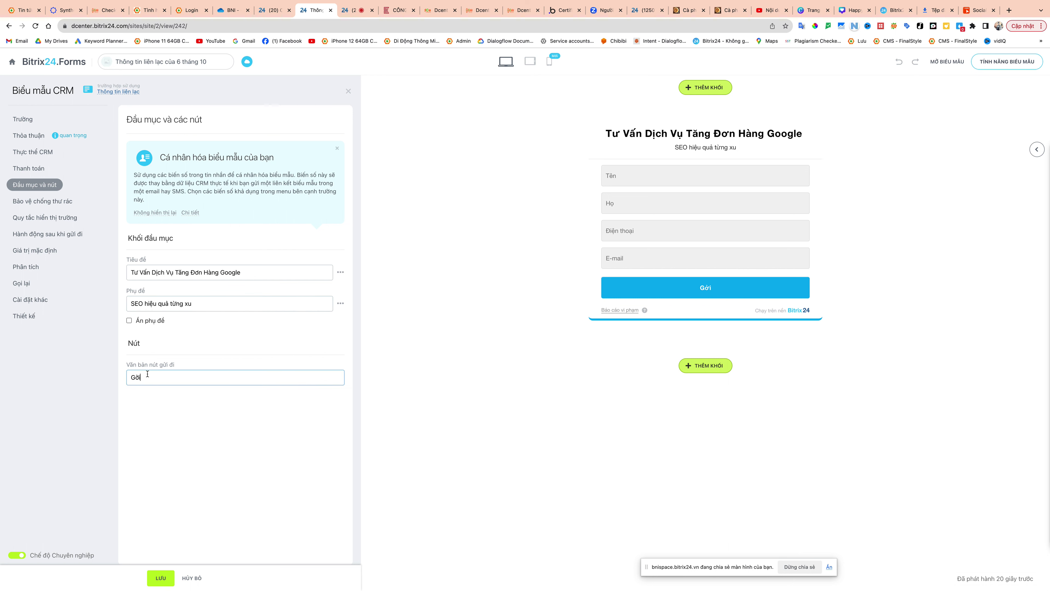
pyautogui.press('BackSpace')
pyautogui.press('BackSpace')
pyautogui.press('BackSpace')
pyautogui.write('Đăng Ký N')
pyautogui.press('BackSpace')
pyautogui.write('Tư Vấn')
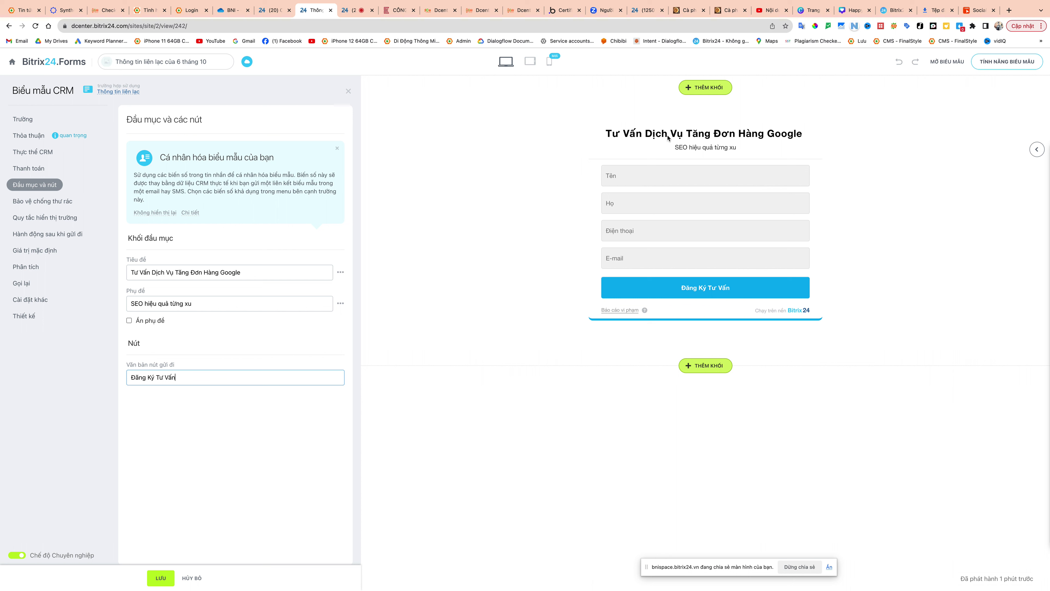
pyautogui.click(31, 126)
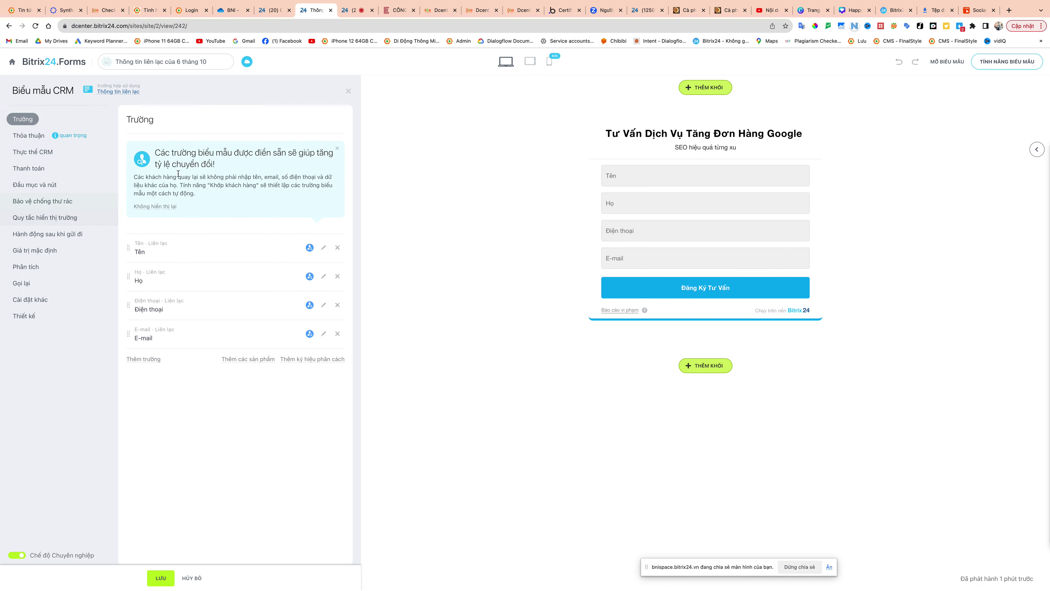
# In Thực thể CRM professional mode, route deals into the Dịch Vụ SEO pipeline
pyautogui.click(32, 153)
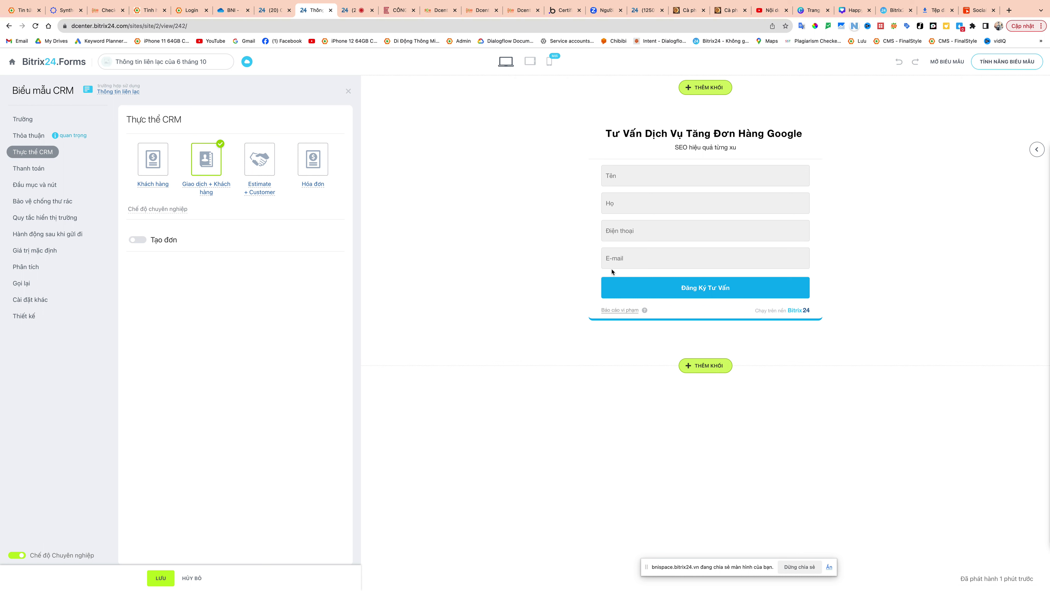
pyautogui.click(178, 211)
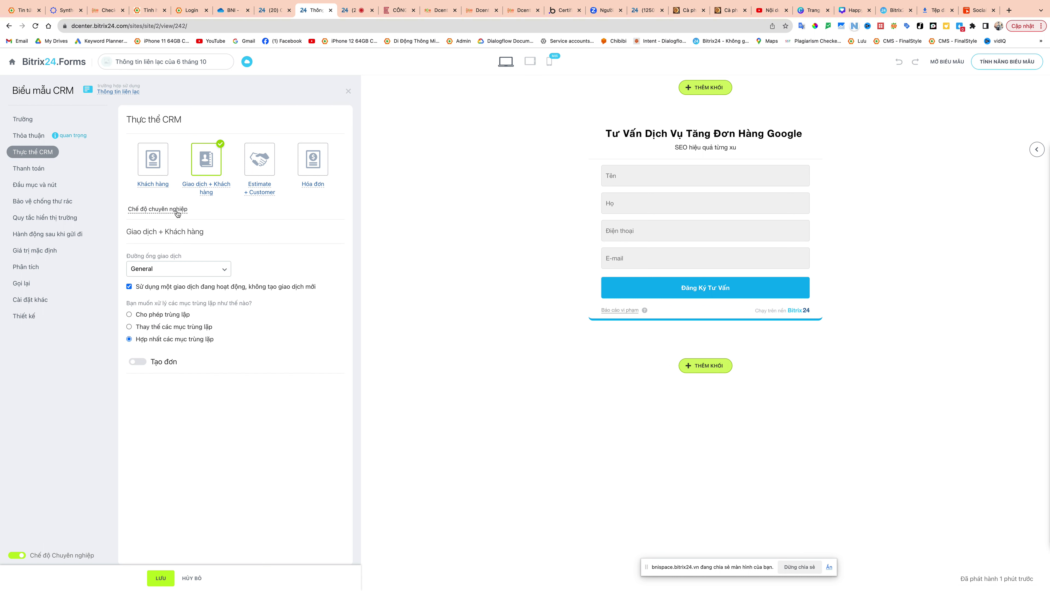
pyautogui.click(181, 268)
pyautogui.click(183, 272)
pyautogui.click(184, 271)
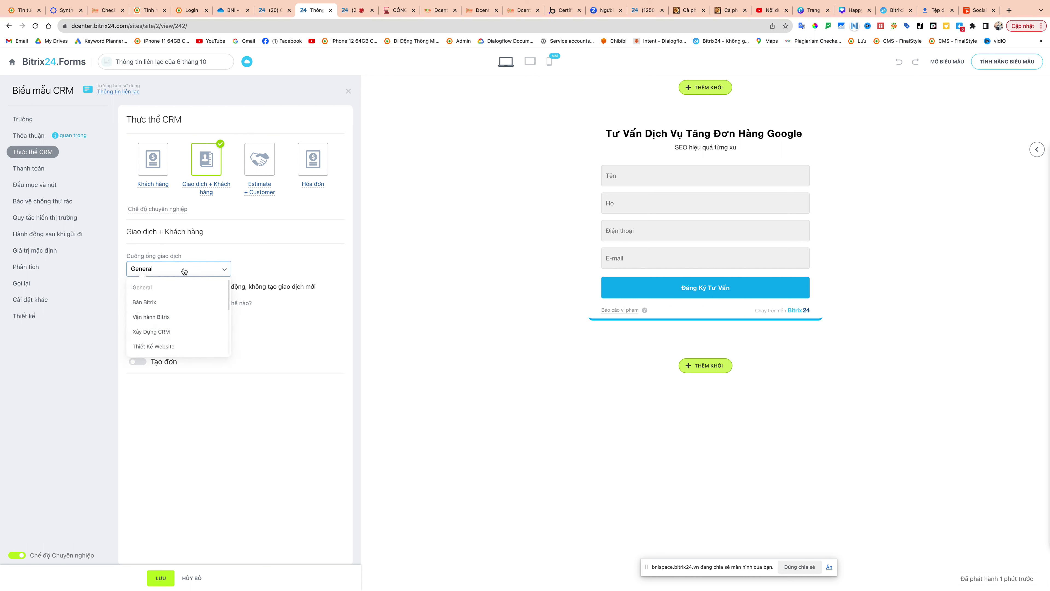
pyautogui.scroll(-5, 174, 310)
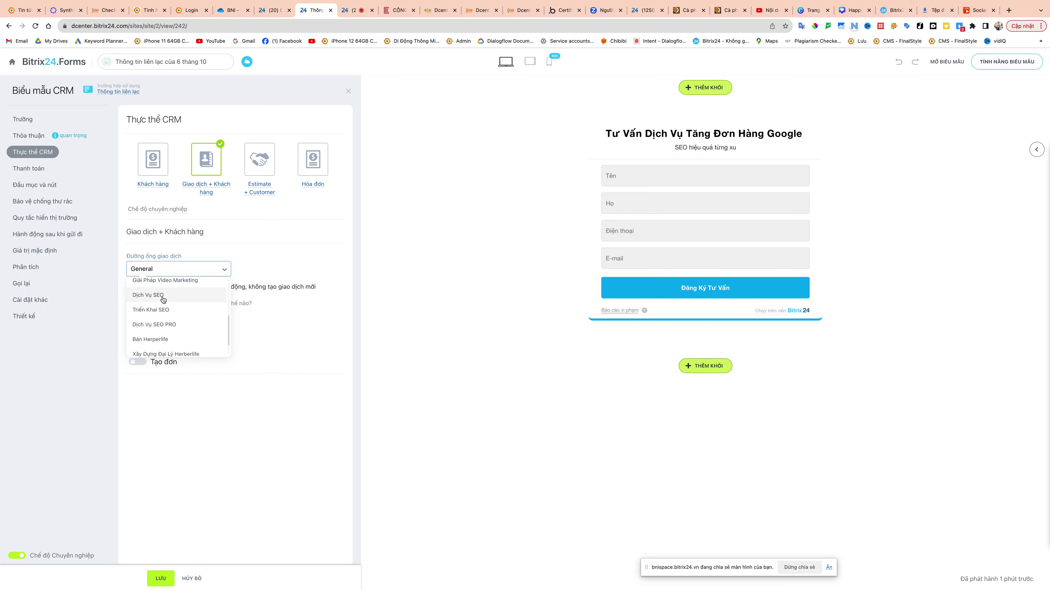
pyautogui.click(162, 296)
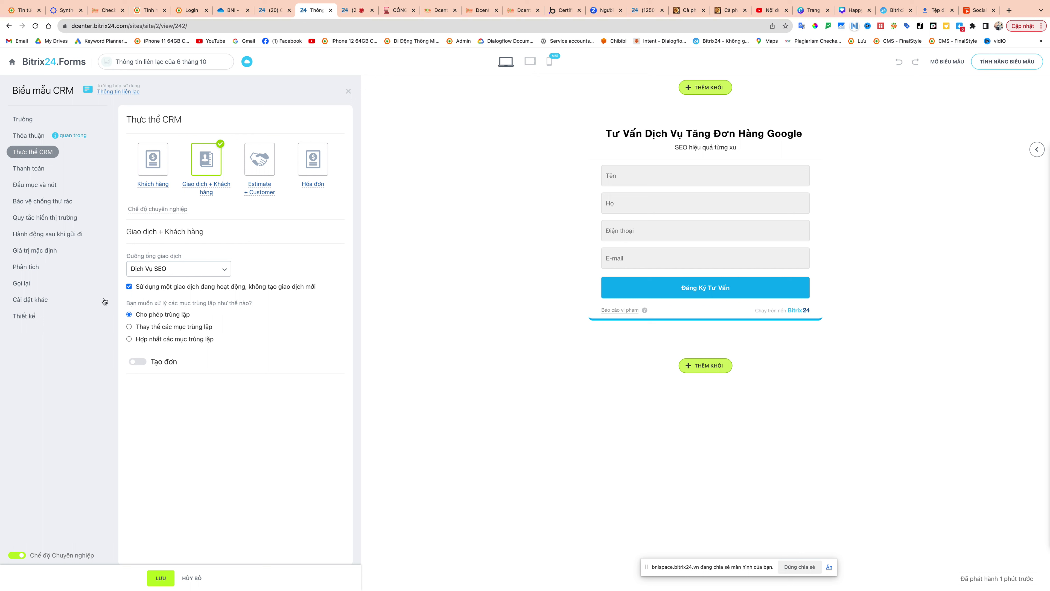
# Review the Thỏa thuận and Thanh toán settings, then return to the field list
pyautogui.click(35, 139)
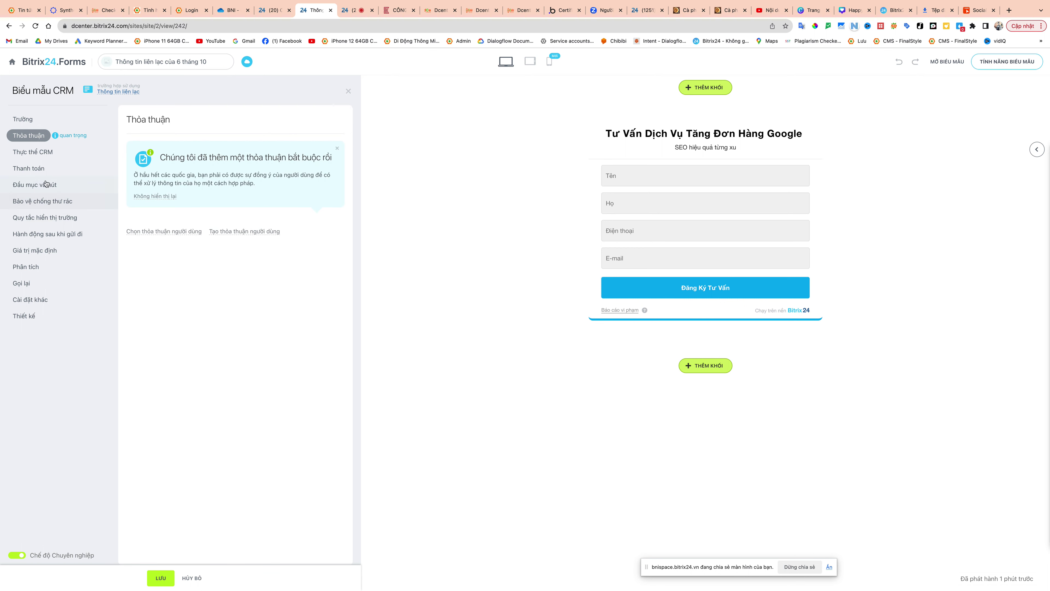
pyautogui.click(35, 174)
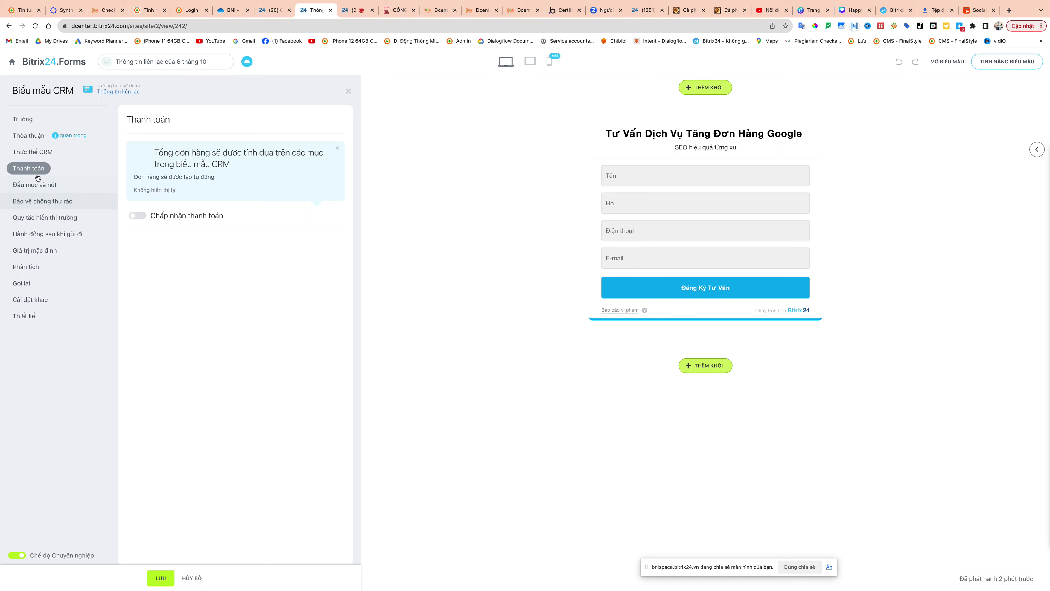
pyautogui.click(24, 120)
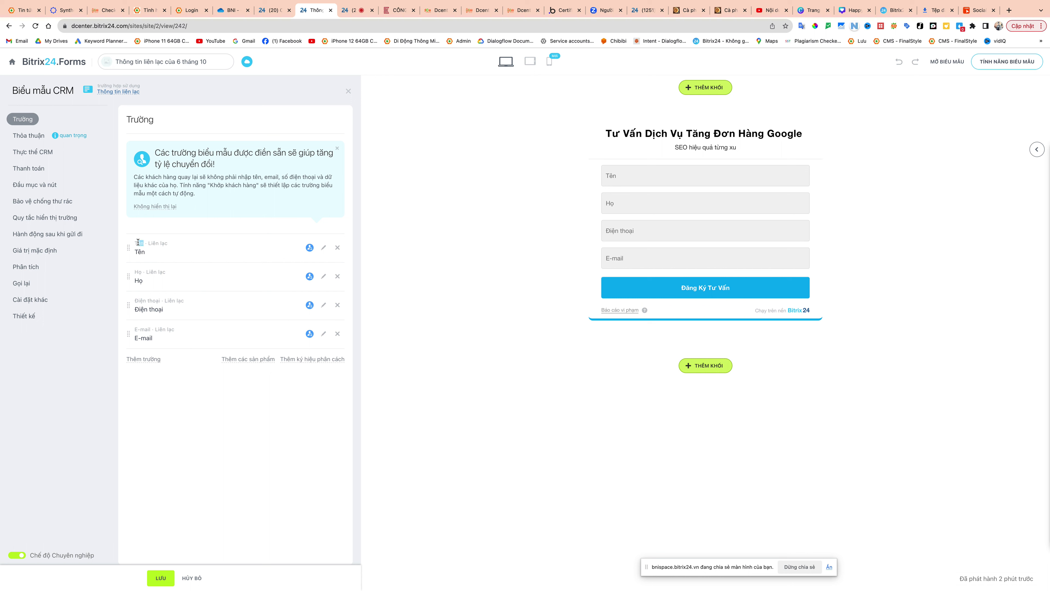
# Remove the Họ field from the form
pyautogui.moveTo(143, 243); pyautogui.dragTo(167, 243)
pyautogui.click(177, 322)
pyautogui.click(337, 275)
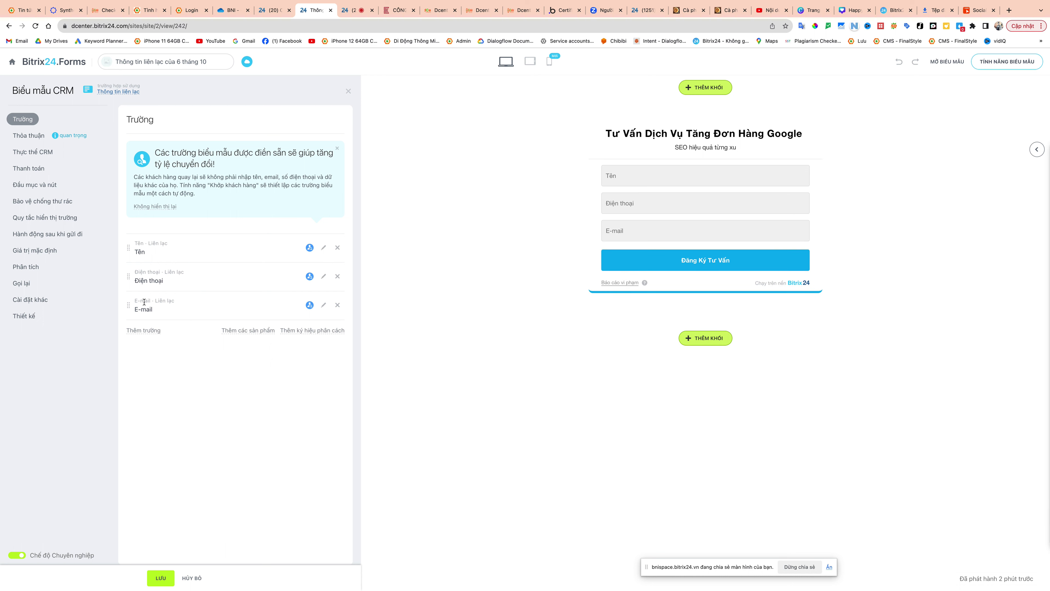
pyautogui.click(322, 277)
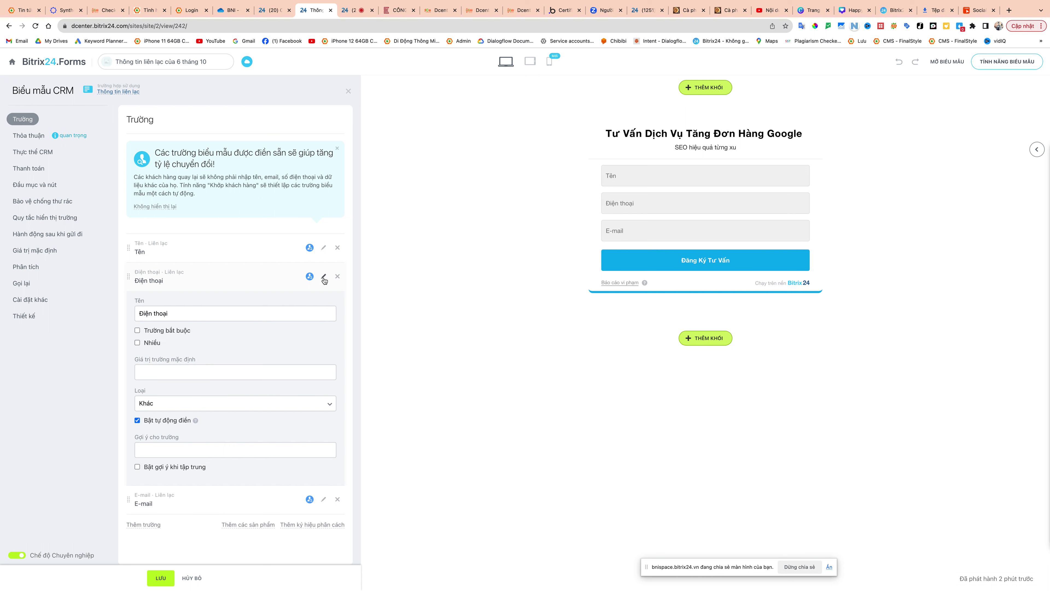
pyautogui.click(321, 278)
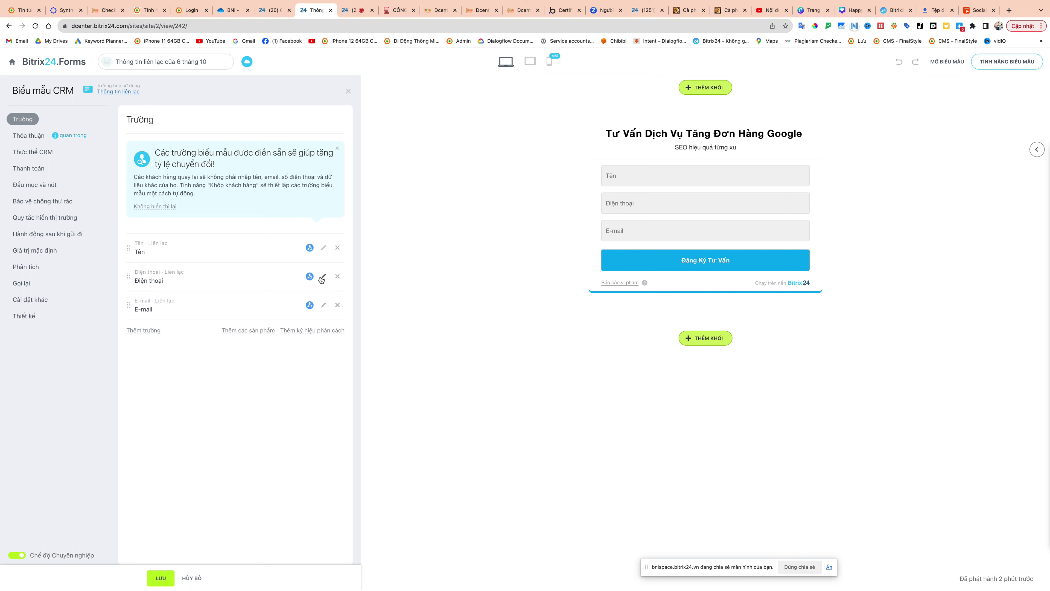
# Rename the Tên field to 'Họ và Tên'
pyautogui.click(323, 248)
pyautogui.click(141, 284)
pyautogui.write('Họ và Tên')
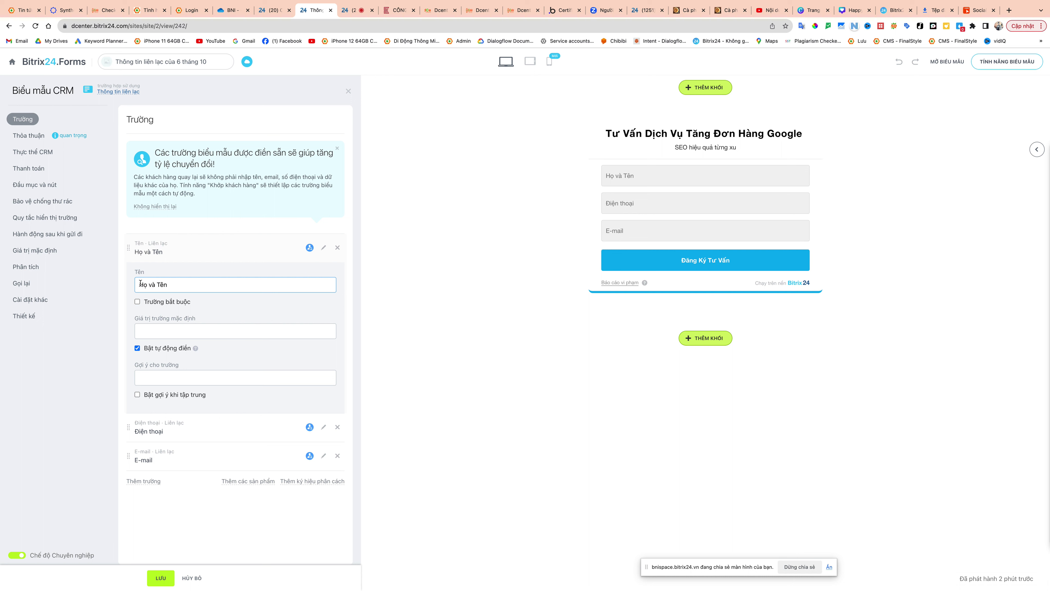
pyautogui.click(157, 376)
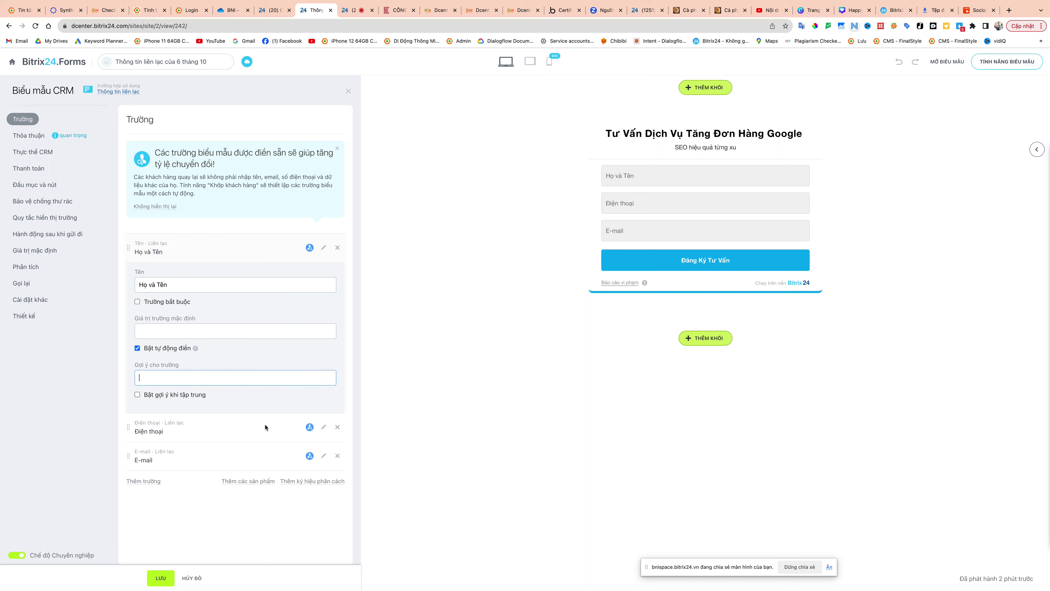
pyautogui.click(324, 426)
pyautogui.scroll(-3, 248, 434)
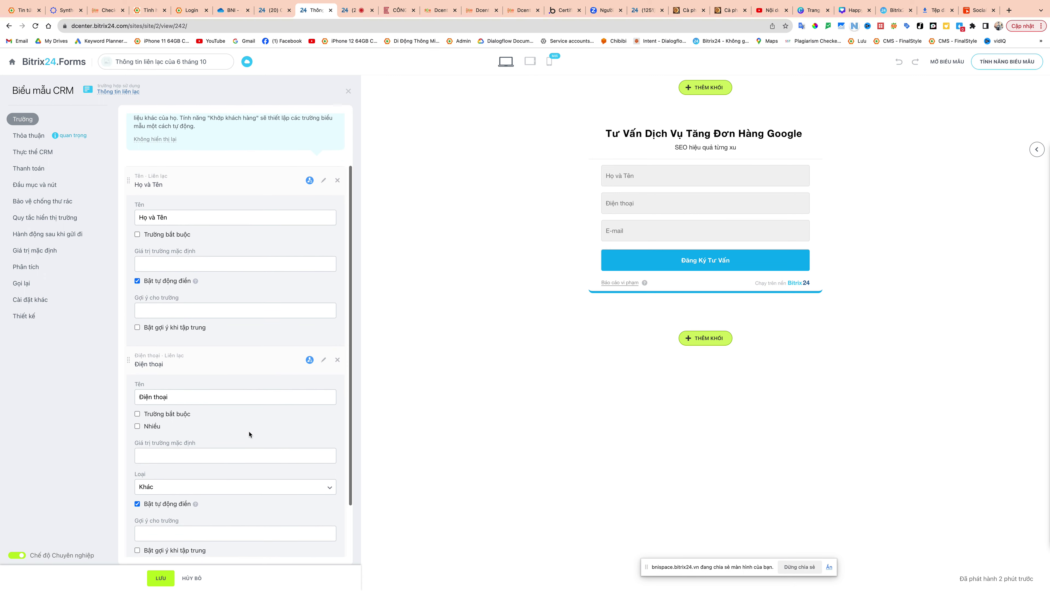
# Give the Điện thoại field a hint showing an example +84 phone number
pyautogui.click(165, 502)
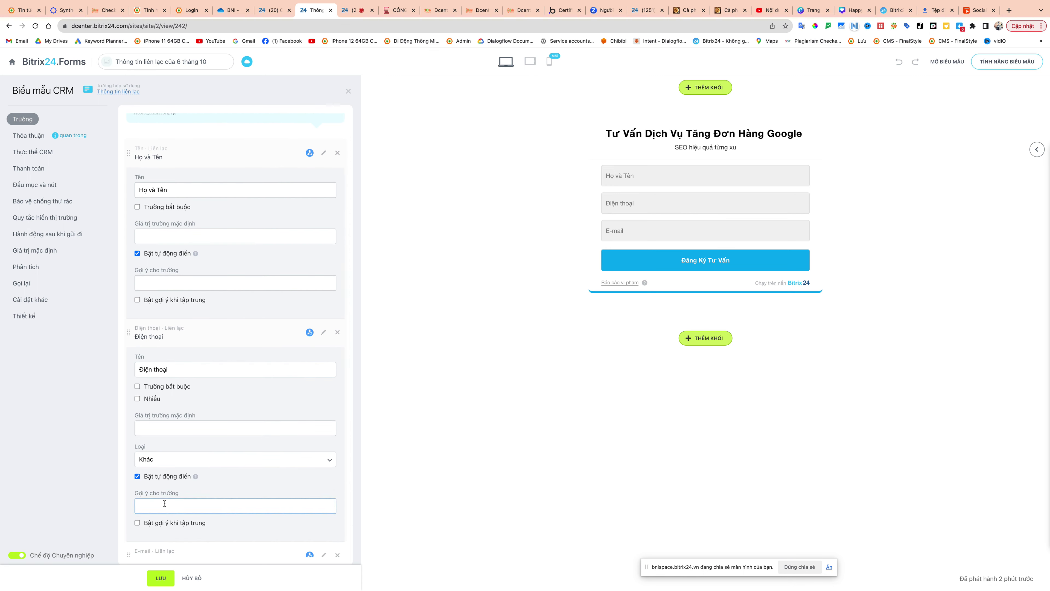
pyautogui.write('+84')
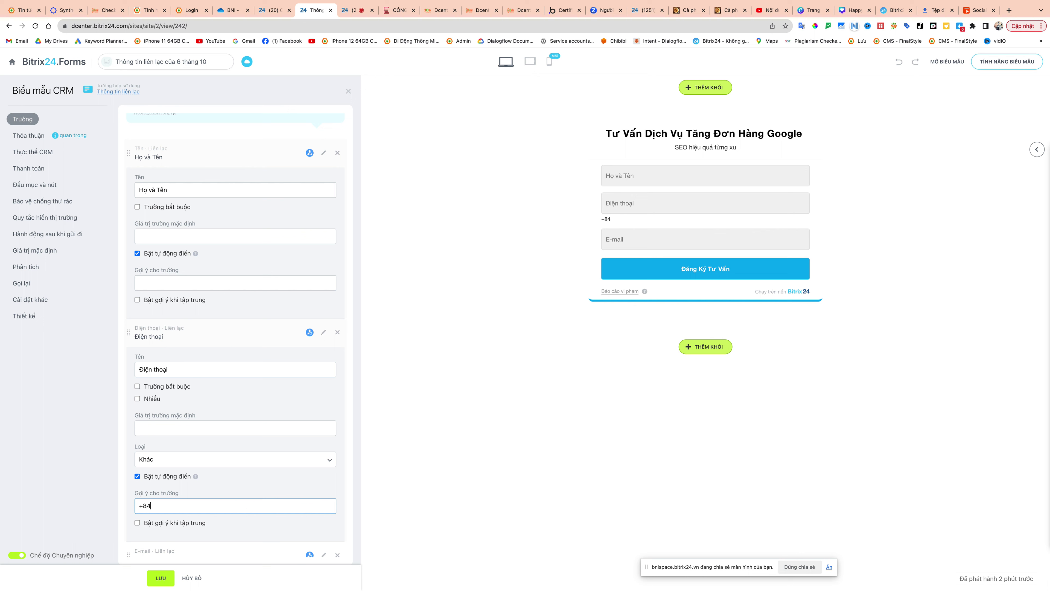
pyautogui.press('BackSpace')
pyautogui.press('BackSpace')
pyautogui.moveTo(175, 507); pyautogui.dragTo(148, 506)
pyautogui.hotkey('ctrl', 'c')
pyautogui.click(202, 505)
pyautogui.hotkey('ctrl', 'v')
# Allow multiple phone numbers, set default value +84, and save the form
pyautogui.click(174, 431)
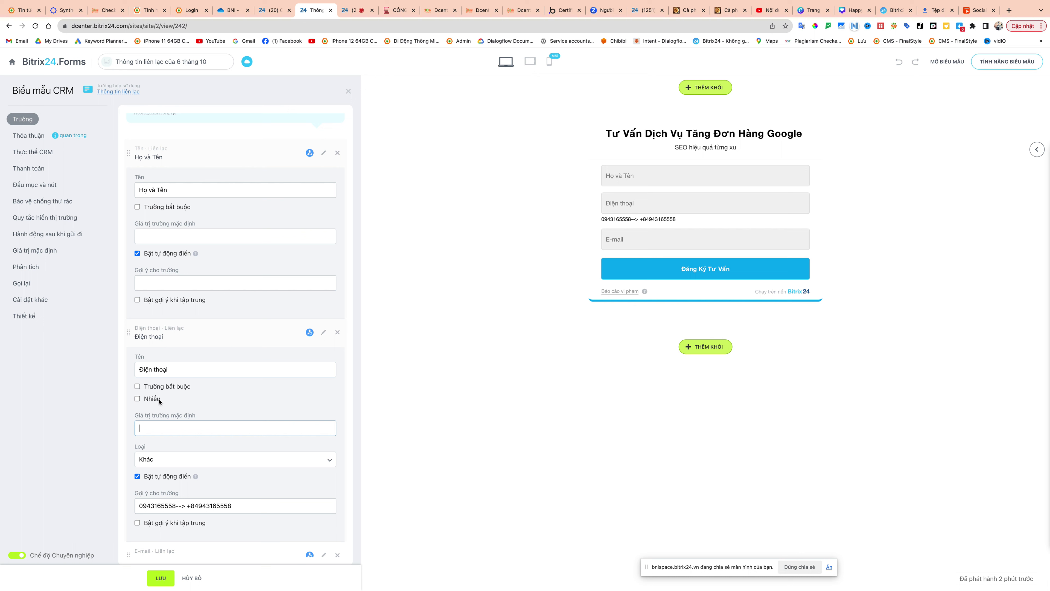
pyautogui.click(137, 398)
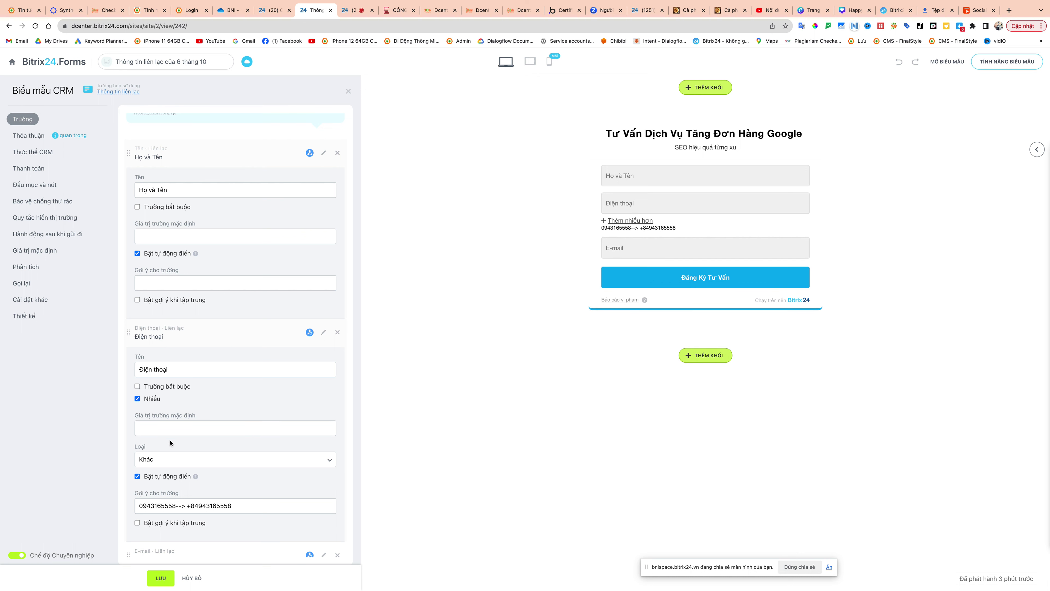
pyautogui.scroll(-2, 170, 442)
pyautogui.click(155, 390)
pyautogui.write('+84')
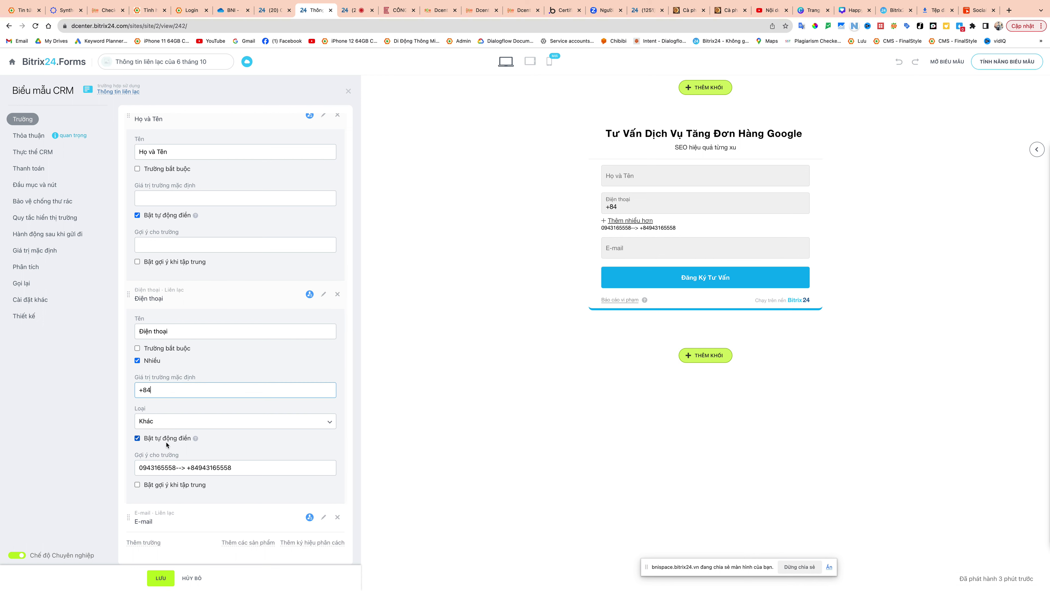
pyautogui.click(168, 576)
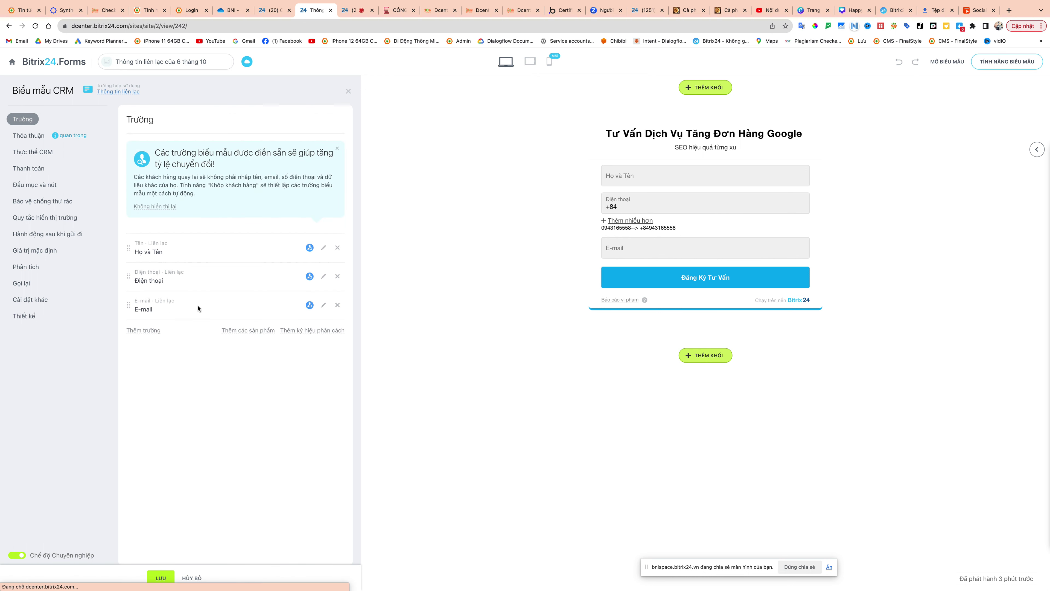
# Add the 'Bạn là công ty?' checkbox field to the form
pyautogui.click(149, 331)
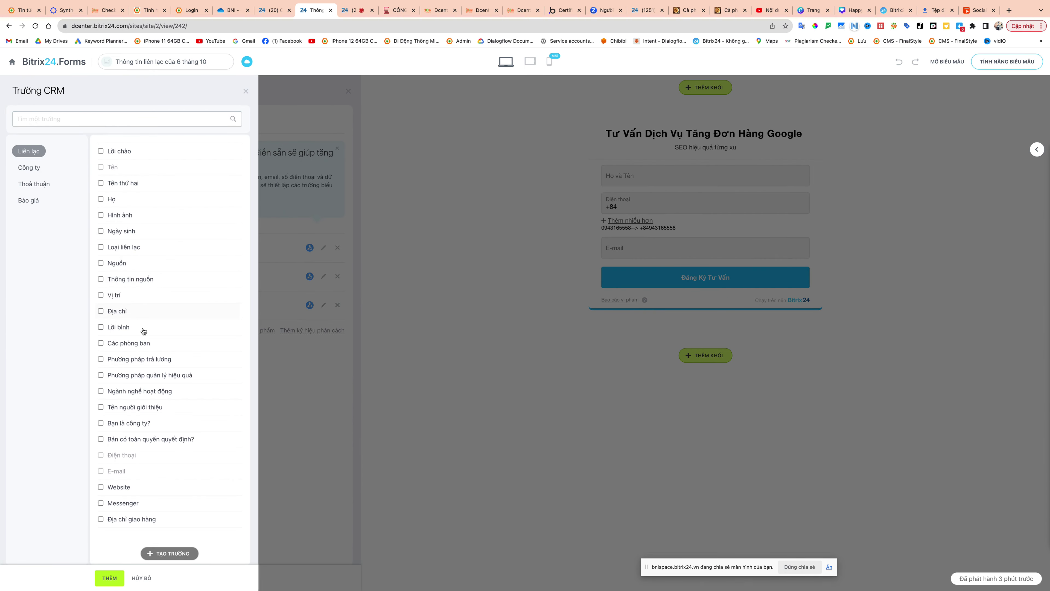
pyautogui.click(102, 422)
pyautogui.click(111, 576)
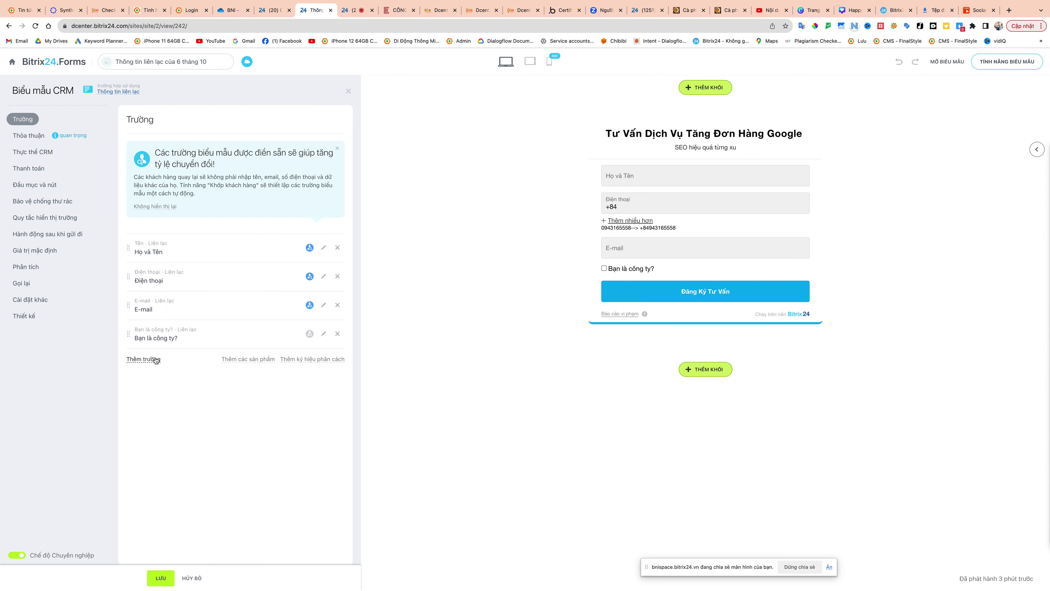
# Add company fields Tên Công ty, Điện thoại, E-mail and Website to the form
pyautogui.click(146, 358)
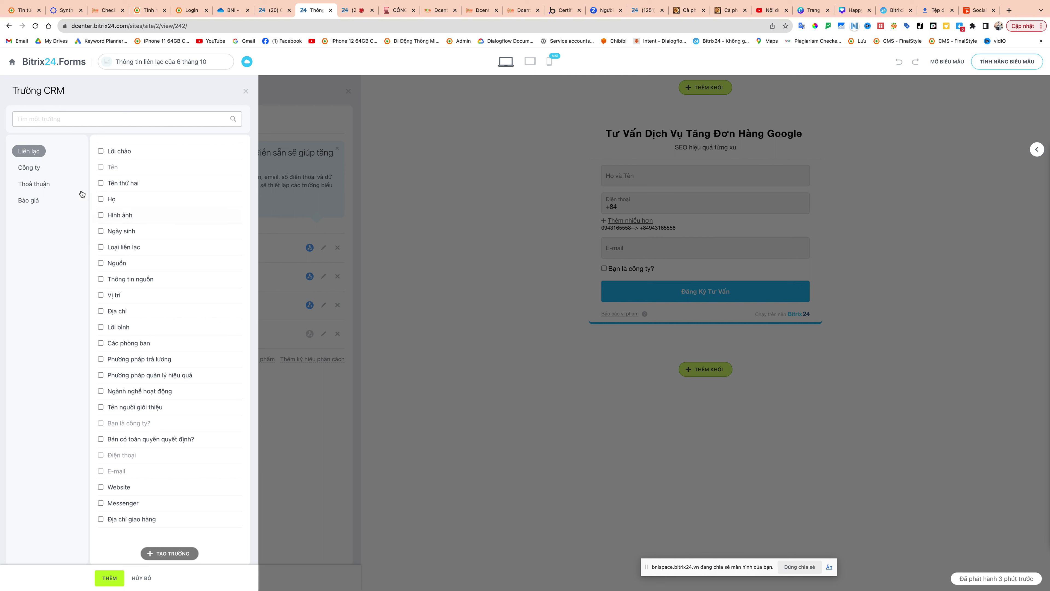
pyautogui.click(38, 170)
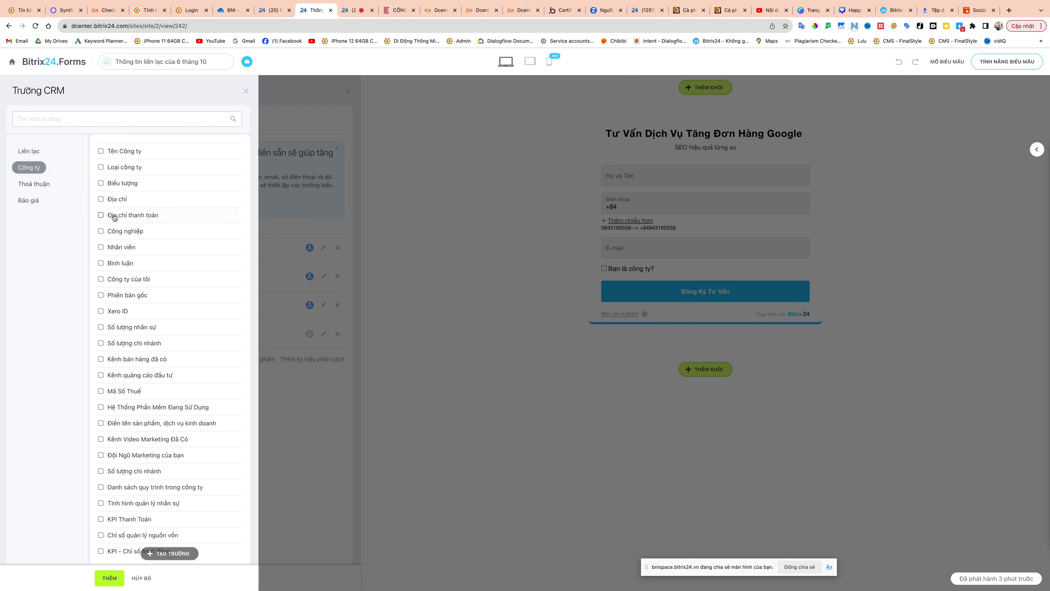
pyautogui.scroll(-2, 133, 309)
pyautogui.scroll(2, 136, 290)
pyautogui.click(101, 152)
pyautogui.scroll(-10, 176, 338)
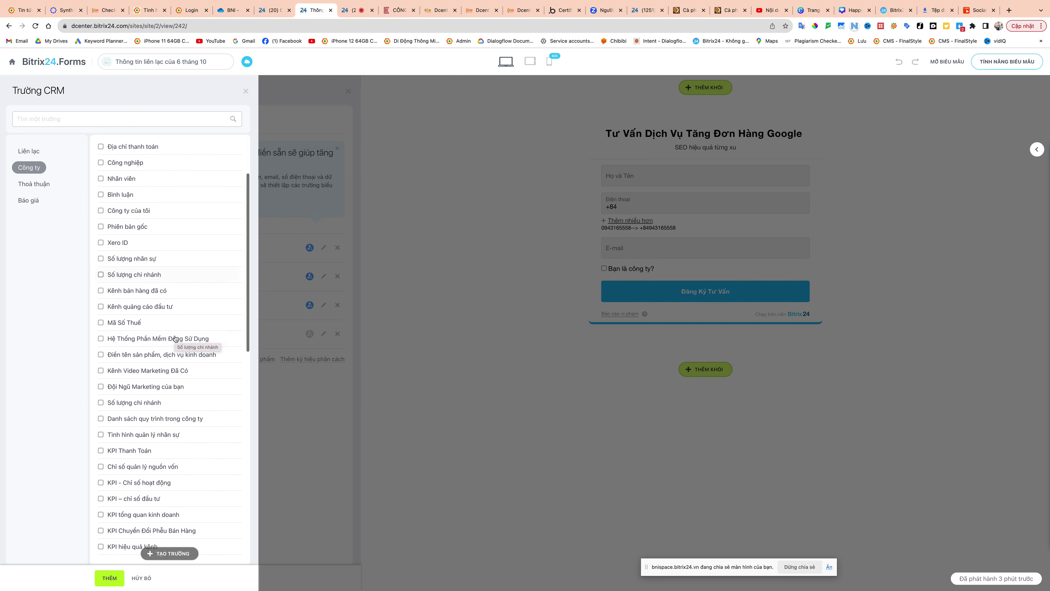
pyautogui.scroll(-4, 176, 338)
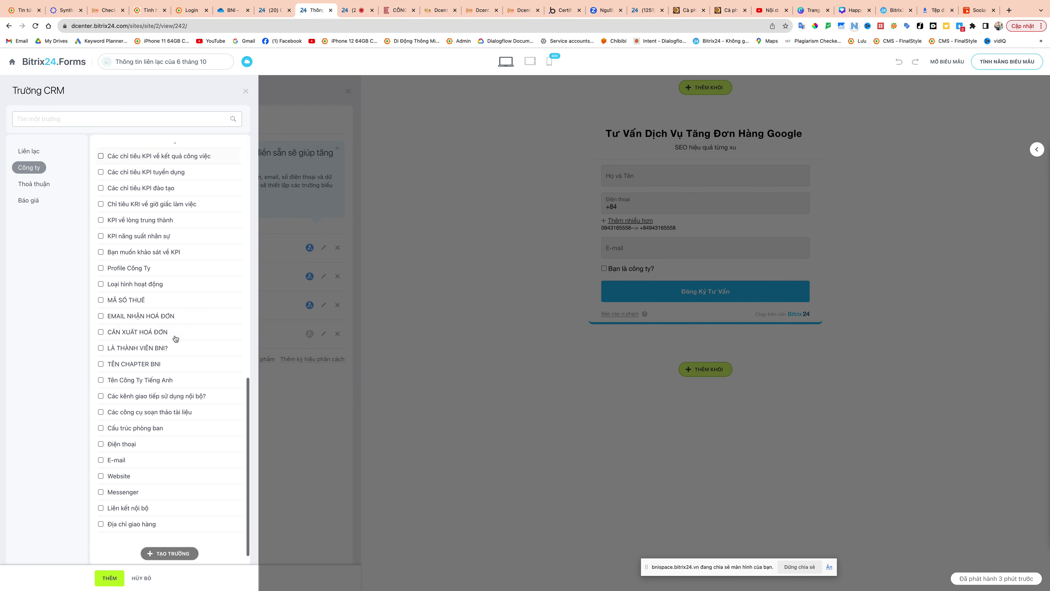
pyautogui.click(101, 443)
pyautogui.click(101, 460)
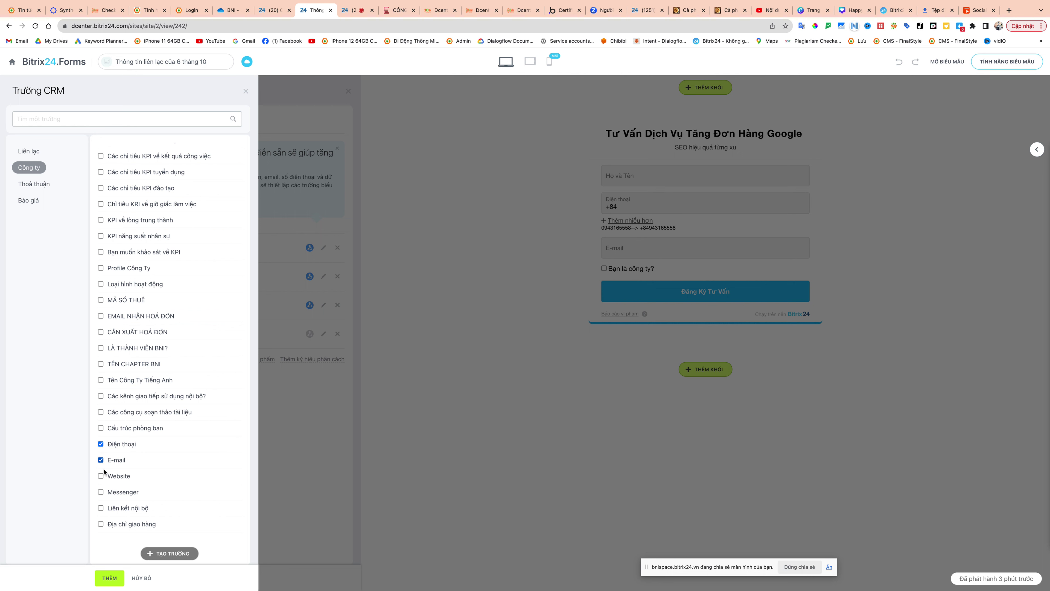
pyautogui.click(101, 475)
pyautogui.click(110, 577)
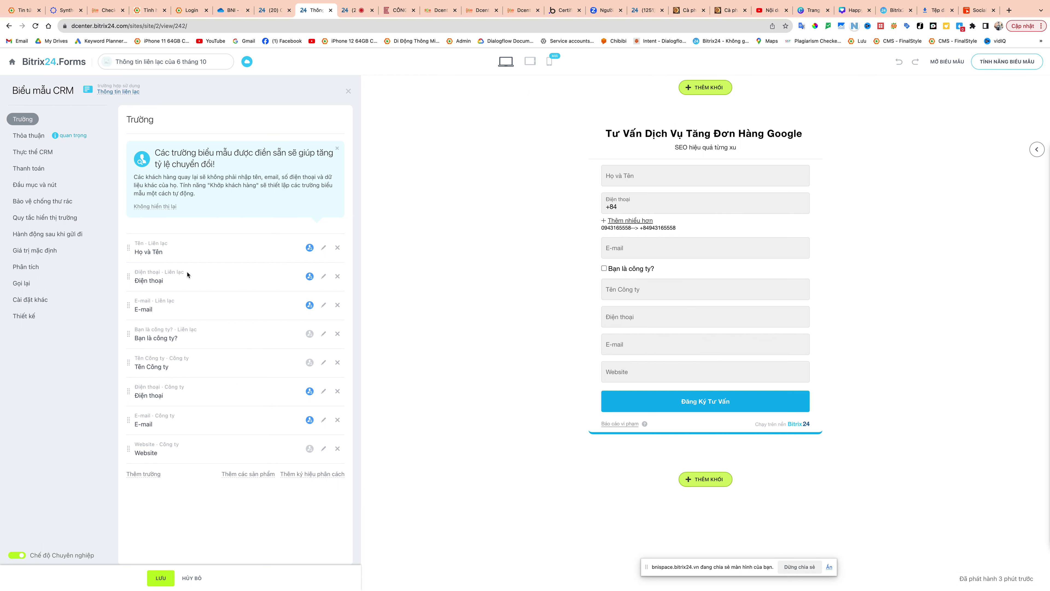
# Create a display rule triggered when 'Bạn là công ty?' is Không rỗng
pyautogui.click(49, 220)
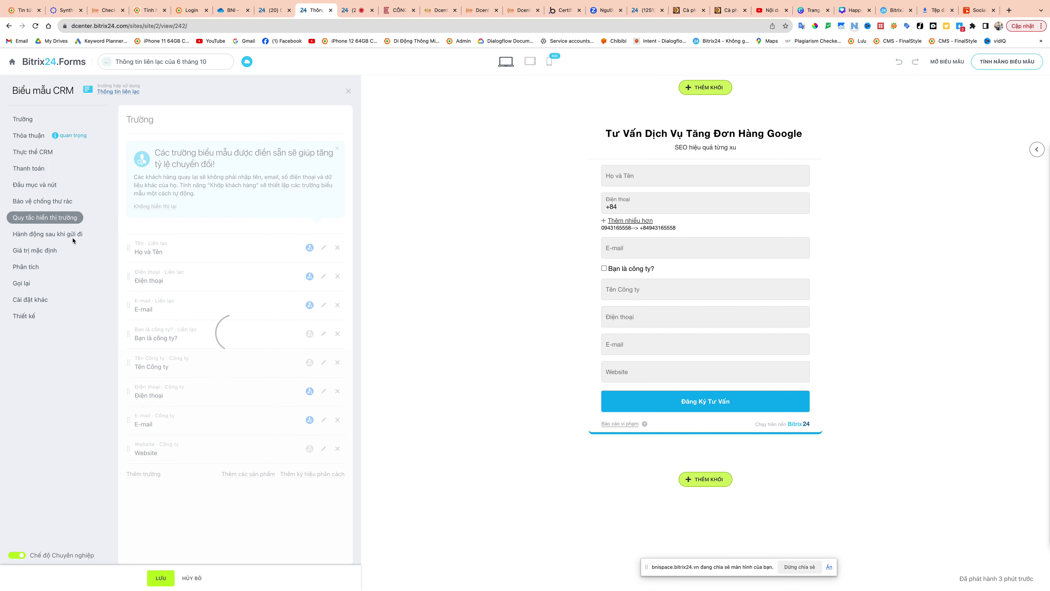
pyautogui.click(164, 214)
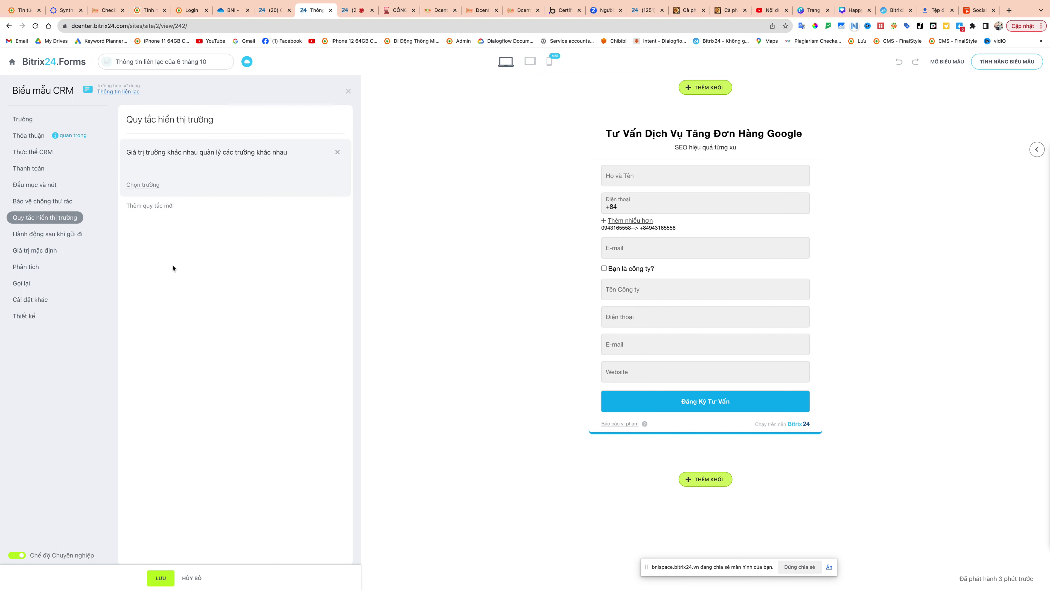
pyautogui.click(163, 244)
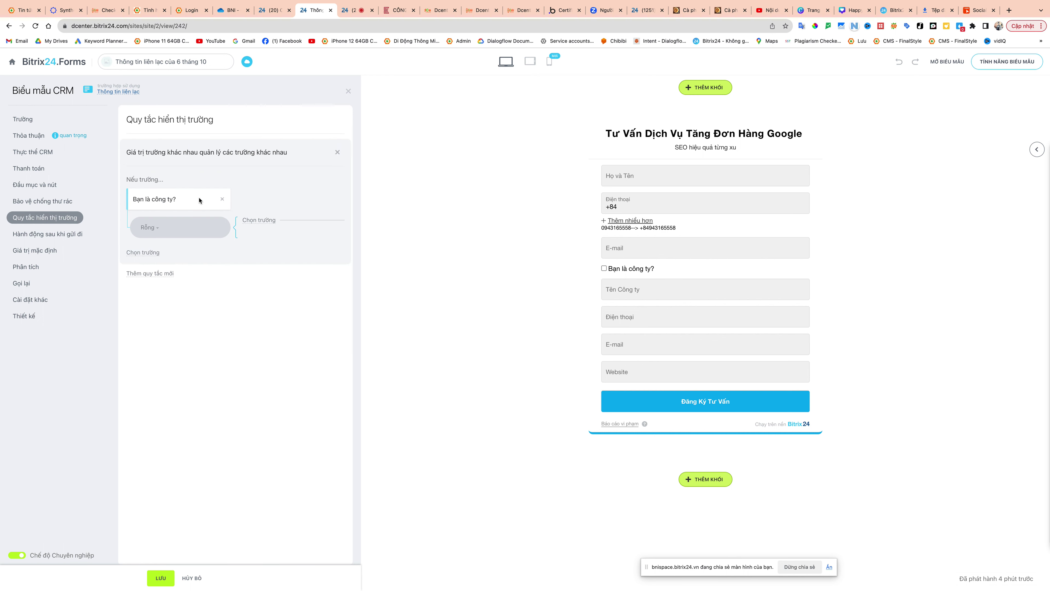
pyautogui.click(160, 224)
pyautogui.click(155, 262)
# Make the rule show company Tên Công ty, Điện thoại and E-mail, and save it
pyautogui.click(259, 221)
pyautogui.scroll(-2, 260, 269)
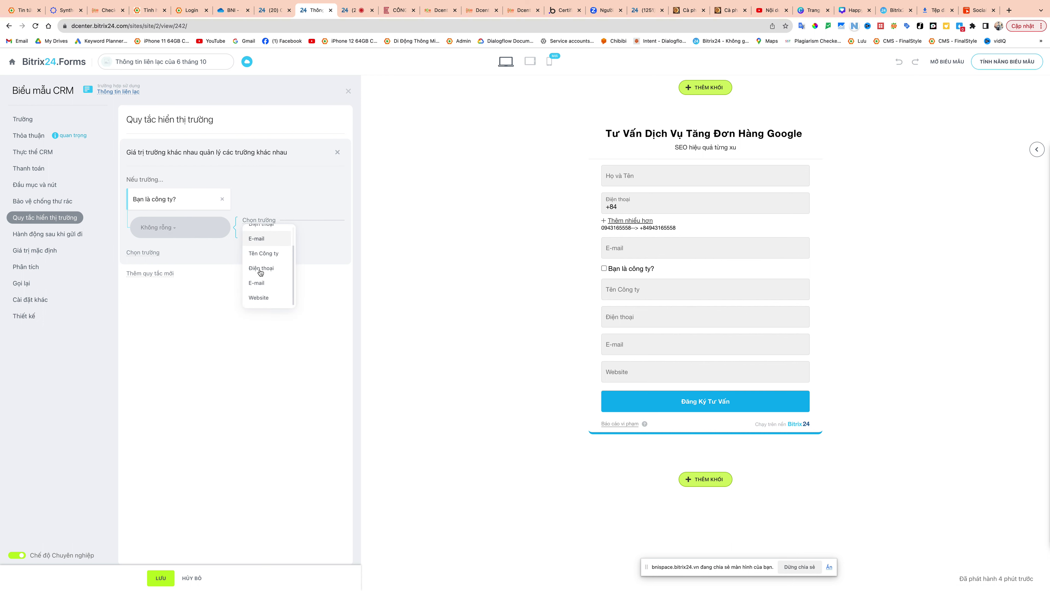
pyautogui.click(264, 253)
pyautogui.click(261, 247)
pyautogui.click(265, 296)
pyautogui.click(260, 273)
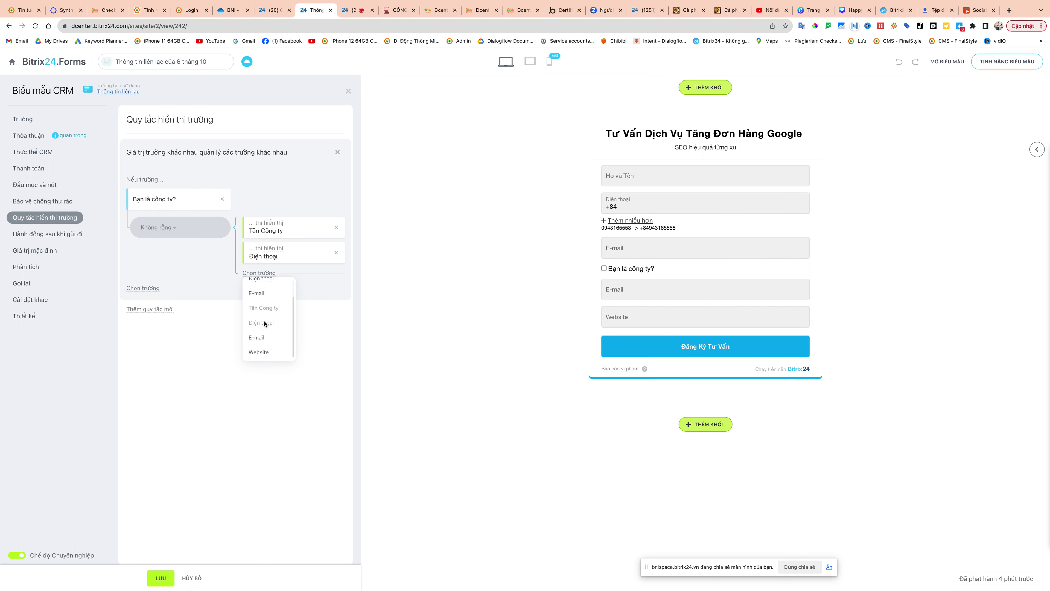
pyautogui.click(264, 339)
pyautogui.click(264, 299)
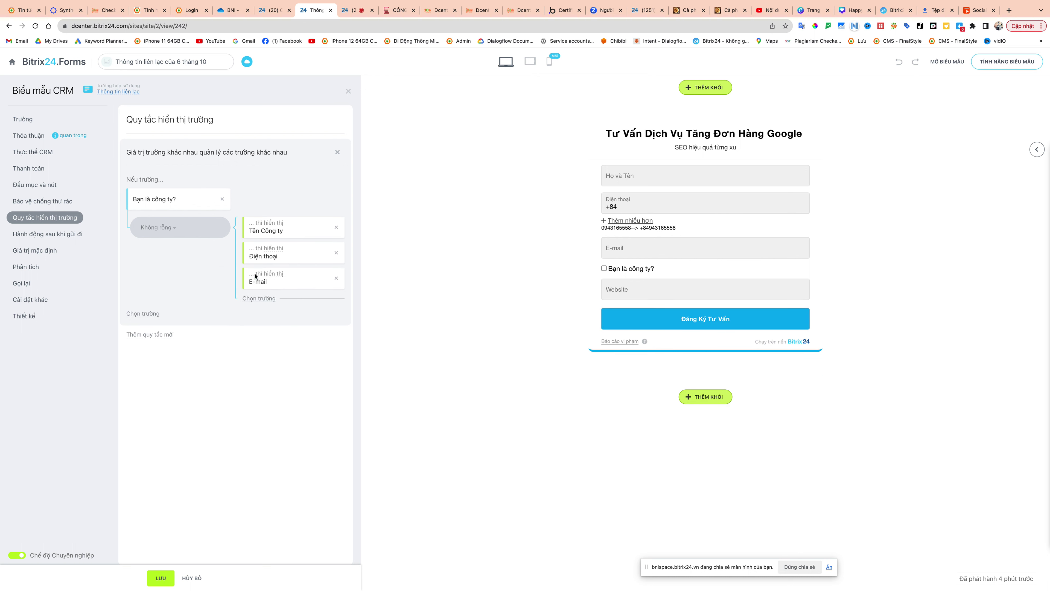
pyautogui.click(161, 577)
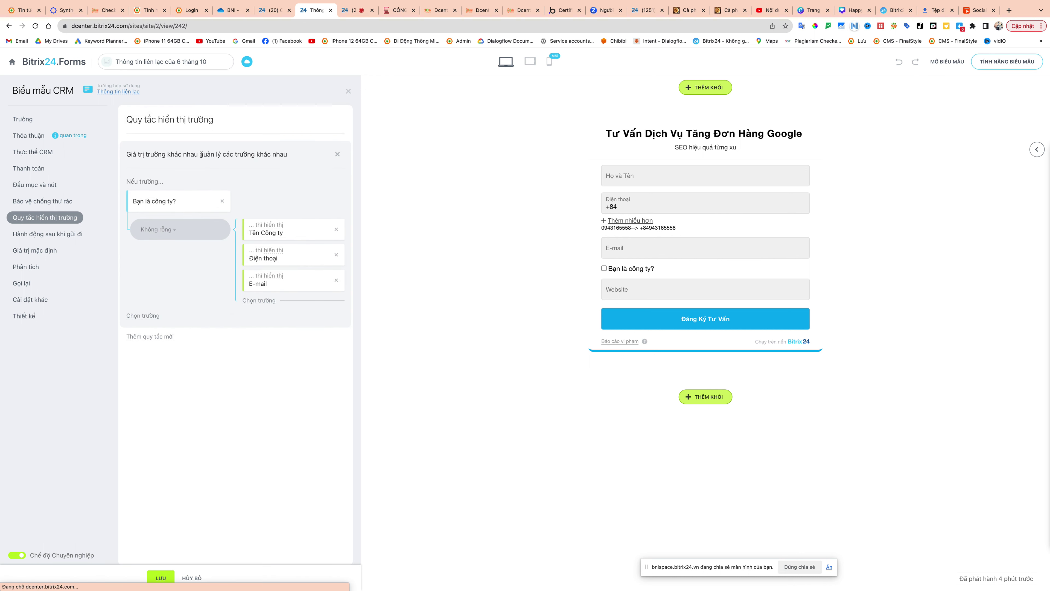
pyautogui.click(37, 121)
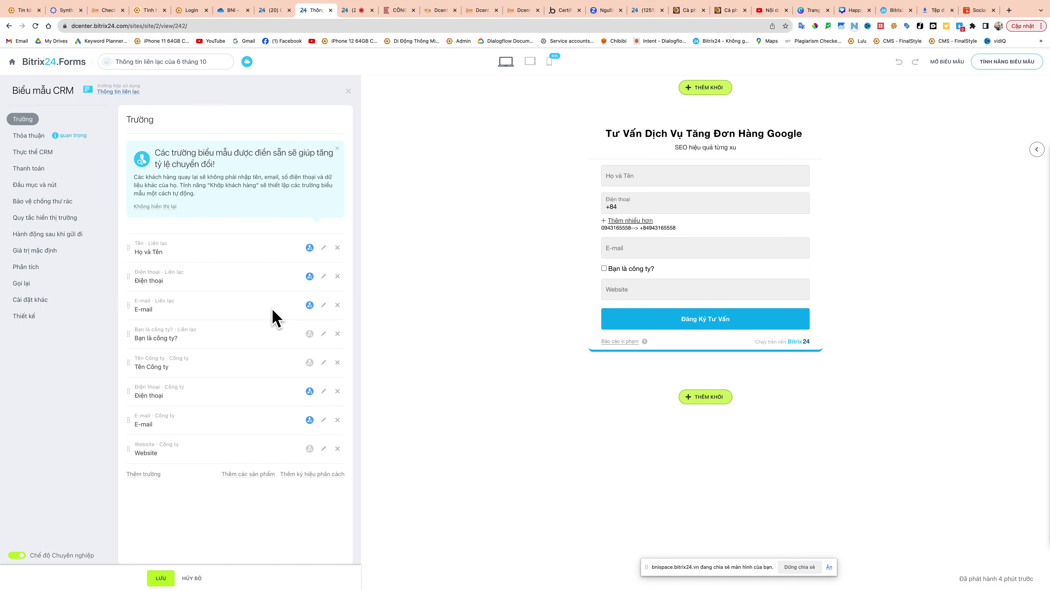
# Insert a Trang biểu mẫu separator and move the second page break below Website
pyautogui.click(289, 475)
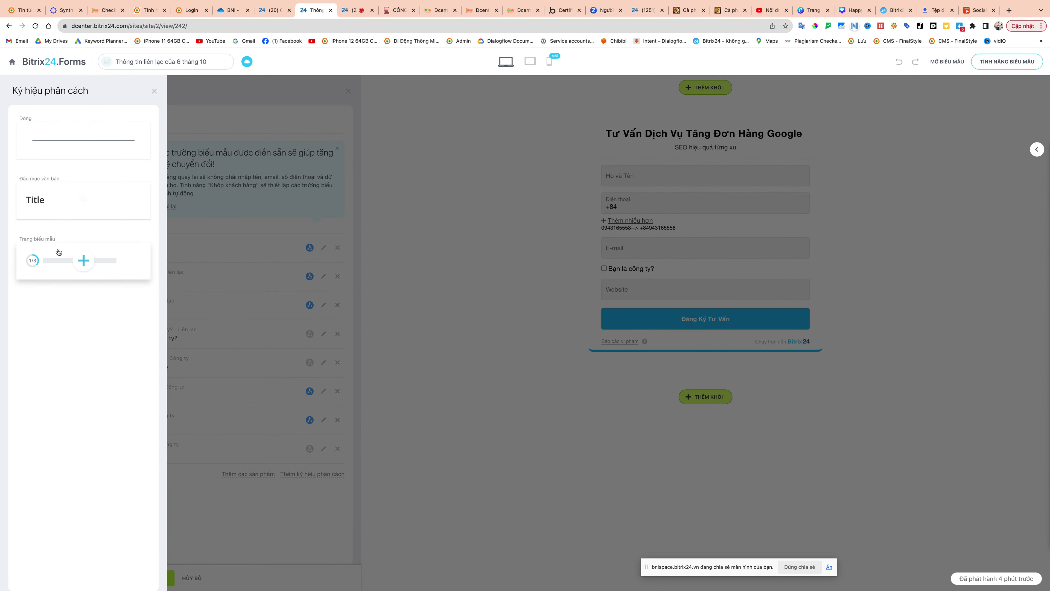
pyautogui.click(58, 261)
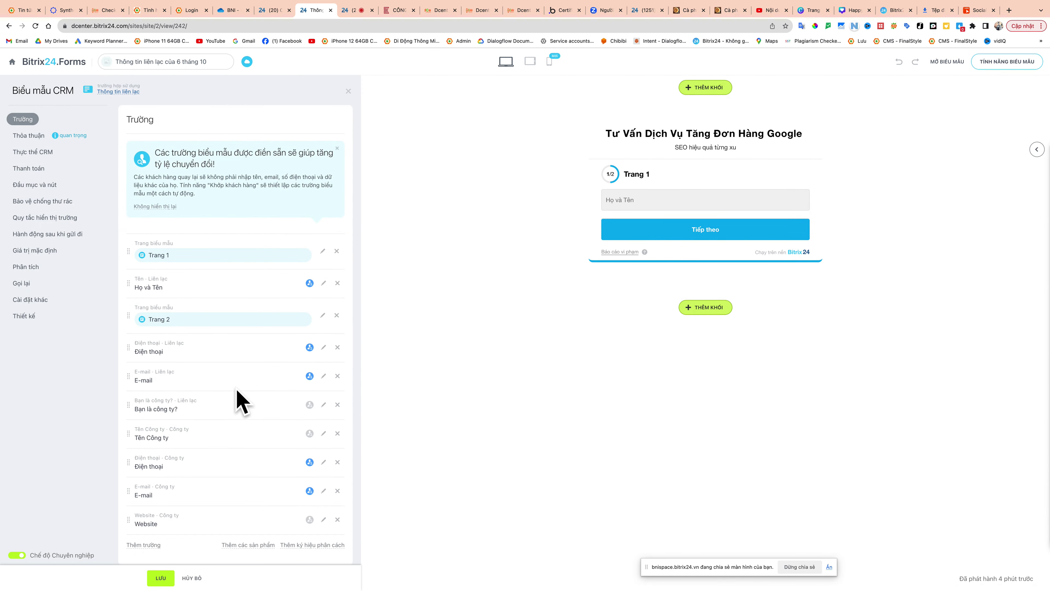
pyautogui.scroll(-1, 131, 322)
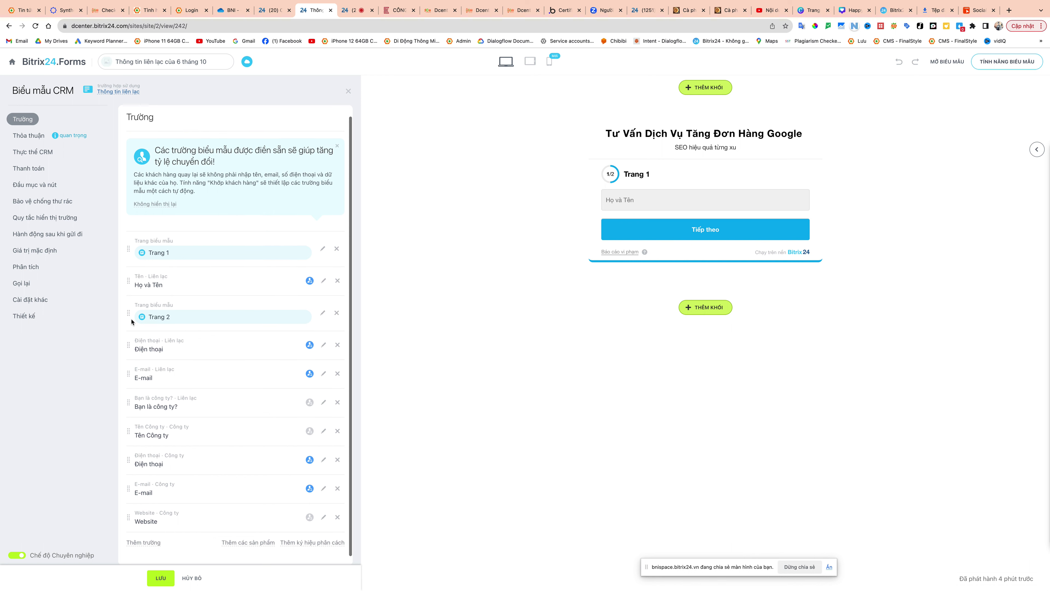
pyautogui.moveTo(131, 319); pyautogui.dragTo(129, 517)
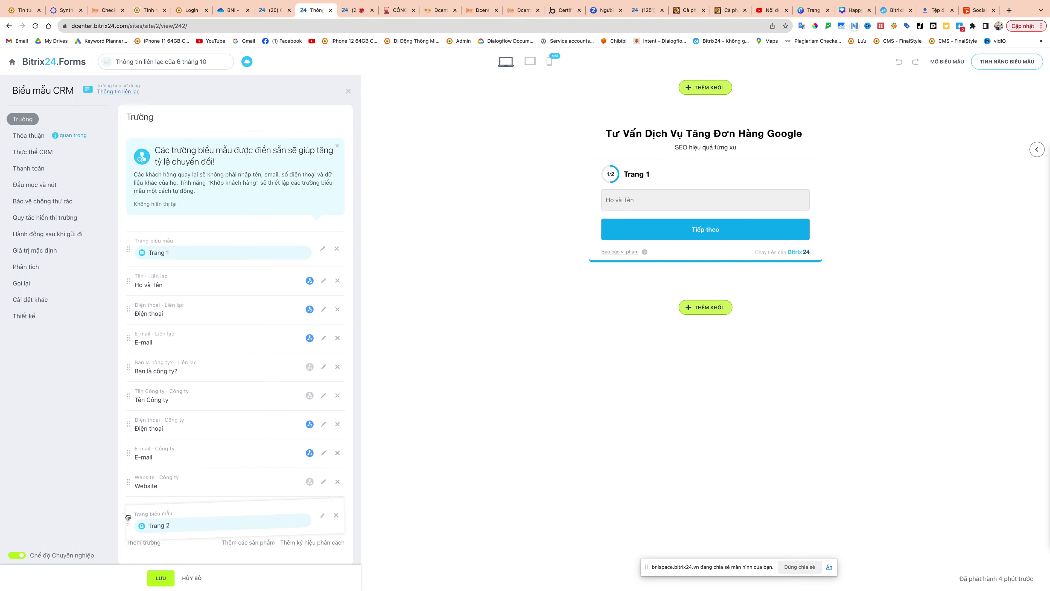
# Rename the first page to 'Thông Tin Liên Hệ'
pyautogui.click(325, 248)
pyautogui.click(227, 288)
pyautogui.press('super+a')
pyautogui.write('Thông Tin Liên H')
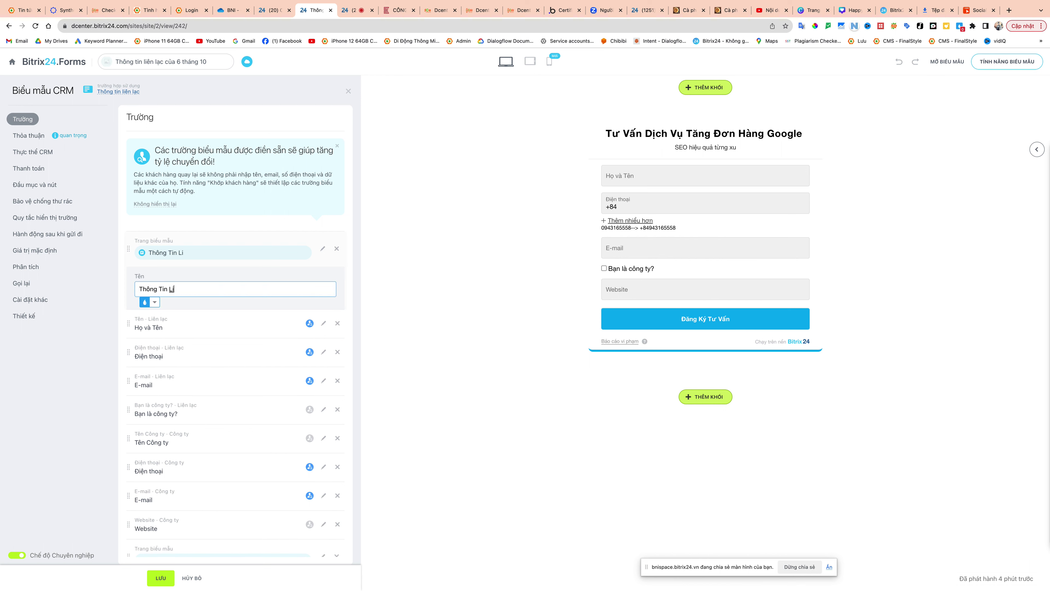
pyautogui.click(105, 366)
# Rename the second page to 'Phân Tích Hiện Trạng'
pyautogui.scroll(-2, 182, 439)
pyautogui.click(306, 518)
pyautogui.scroll(-2, 226, 529)
pyautogui.tripleClick(183, 511)
pyautogui.press('BackSpace')
pyautogui.write('Hiện T')
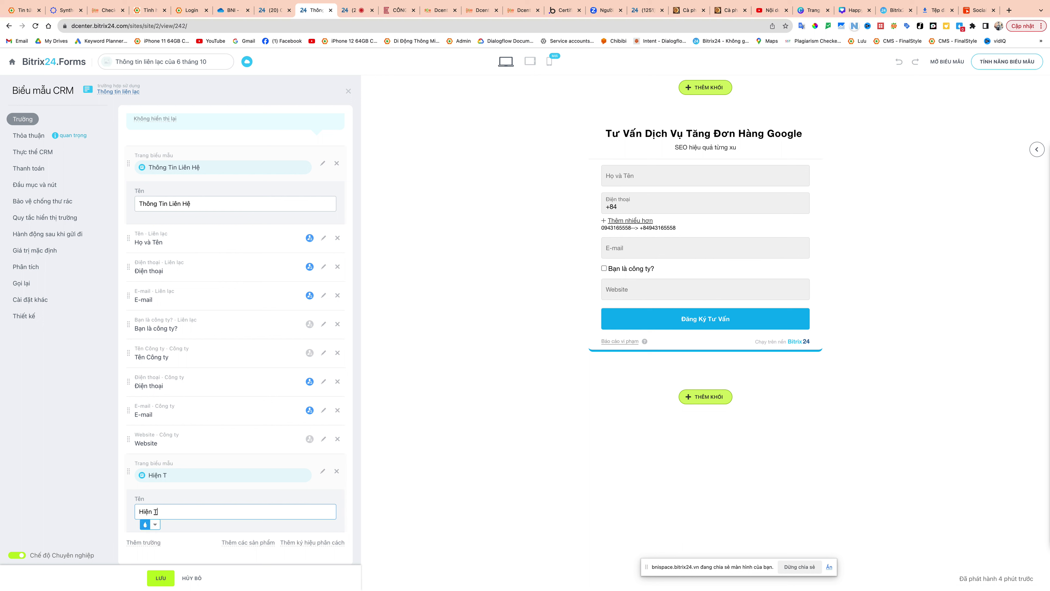
pyautogui.write('rag')
pyautogui.press('BackSpace')
pyautogui.press('BackSpace')
pyautogui.press('BackSpace')
pyautogui.press('BackSpace')
pyautogui.press('BackSpace')
pyautogui.write('Phân Tích Hiện Trạng')
pyautogui.click(80, 506)
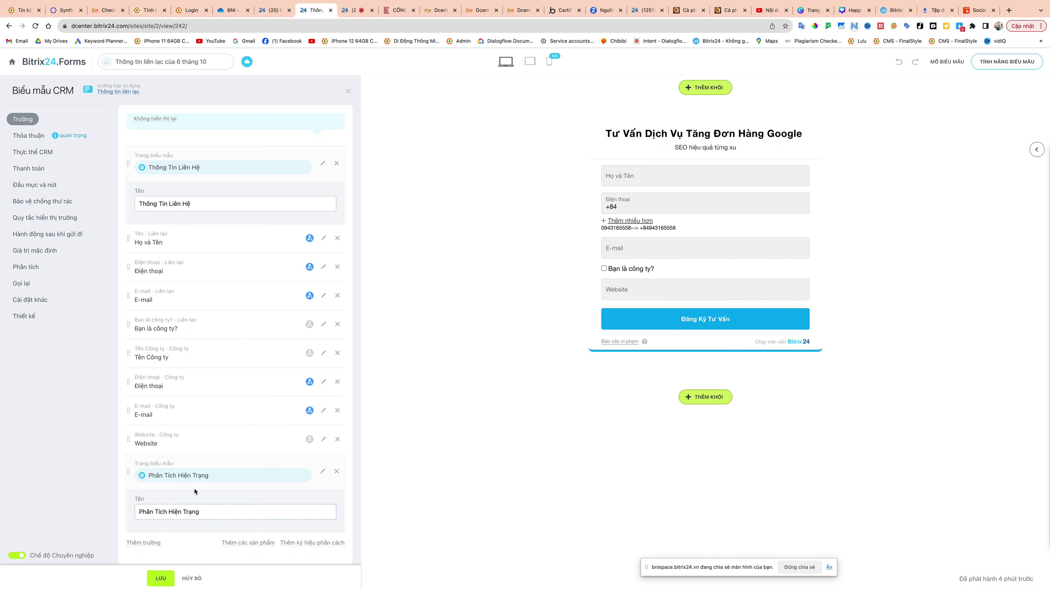
# Add the deal field 'Vấn đề website hiện tại?' to the Phân Tích Hiện Trạng page
pyautogui.click(149, 542)
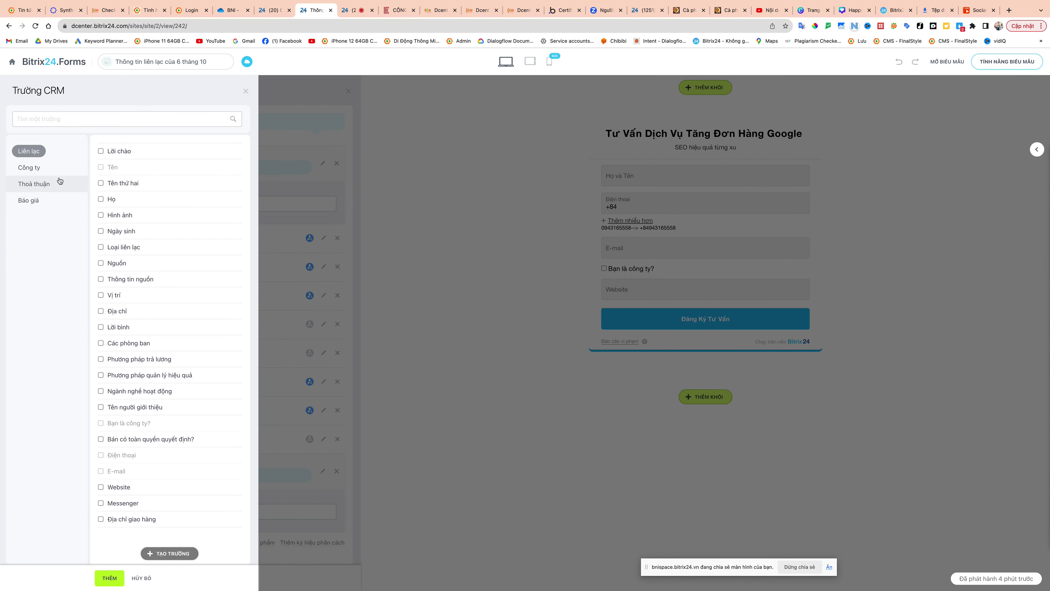
pyautogui.click(40, 191)
pyautogui.scroll(-15, 171, 324)
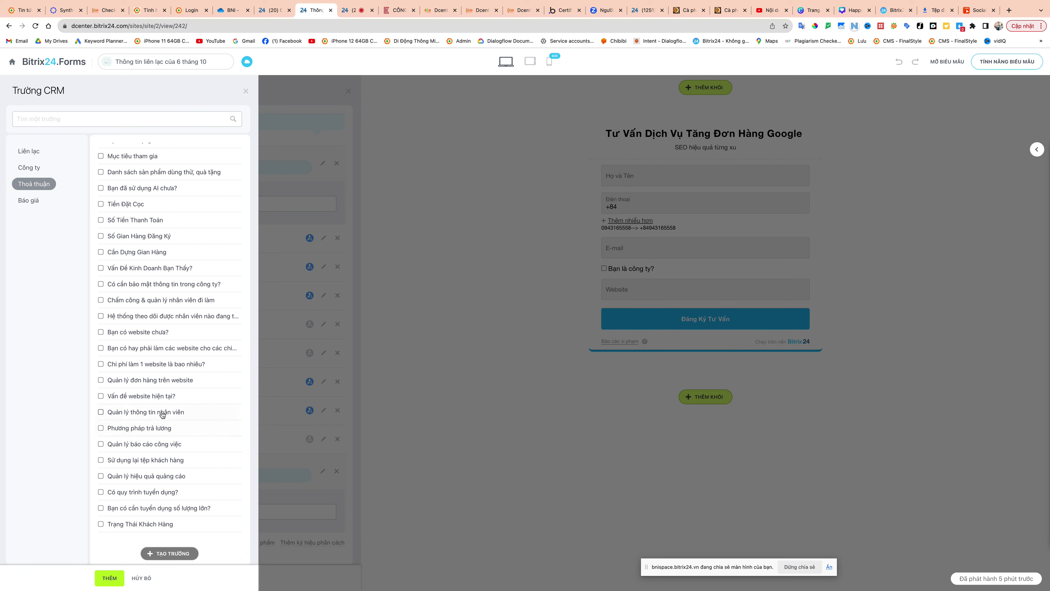
pyautogui.scroll(1, 159, 334)
pyautogui.scroll(10, 159, 334)
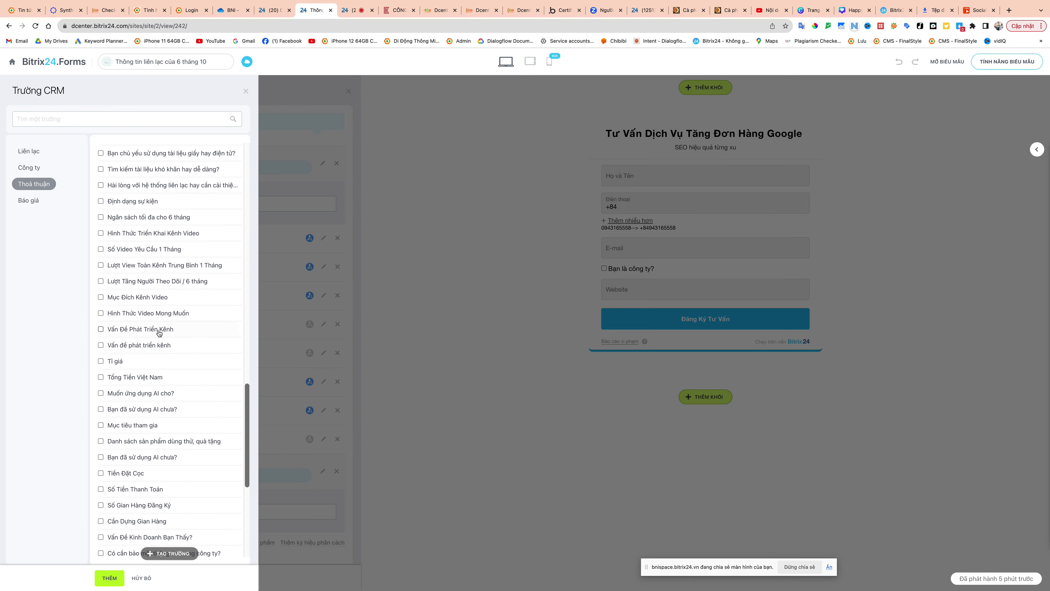
pyautogui.scroll(5, 159, 333)
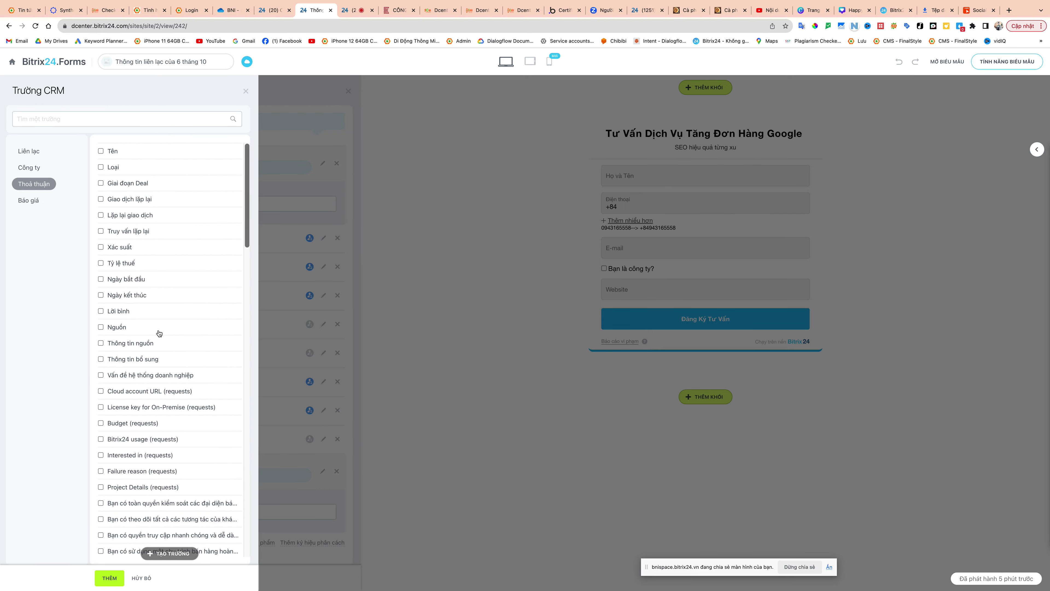
pyautogui.scroll(-15, 159, 334)
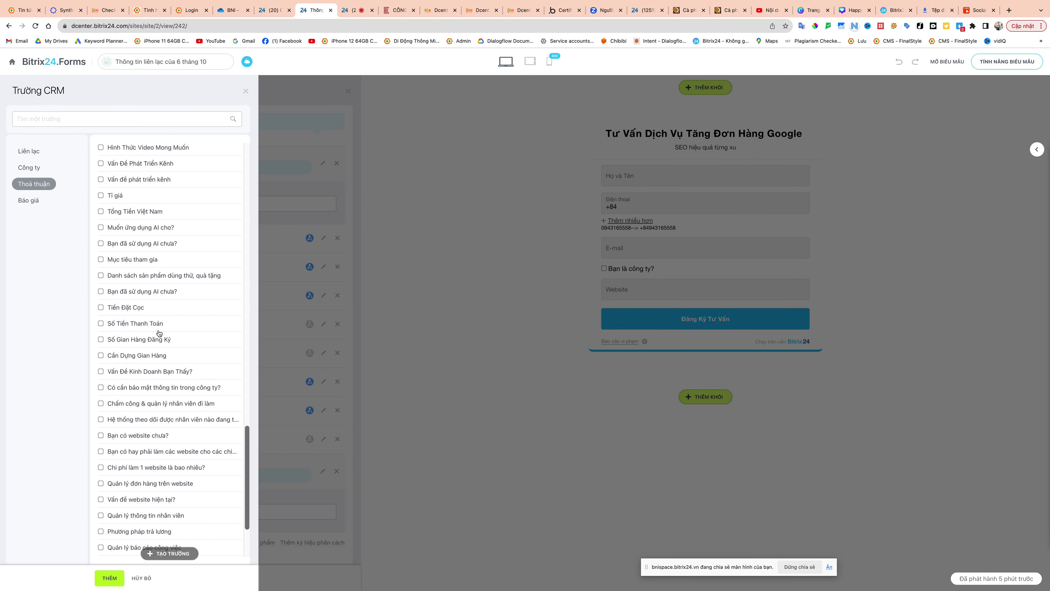
pyautogui.scroll(-5, 159, 333)
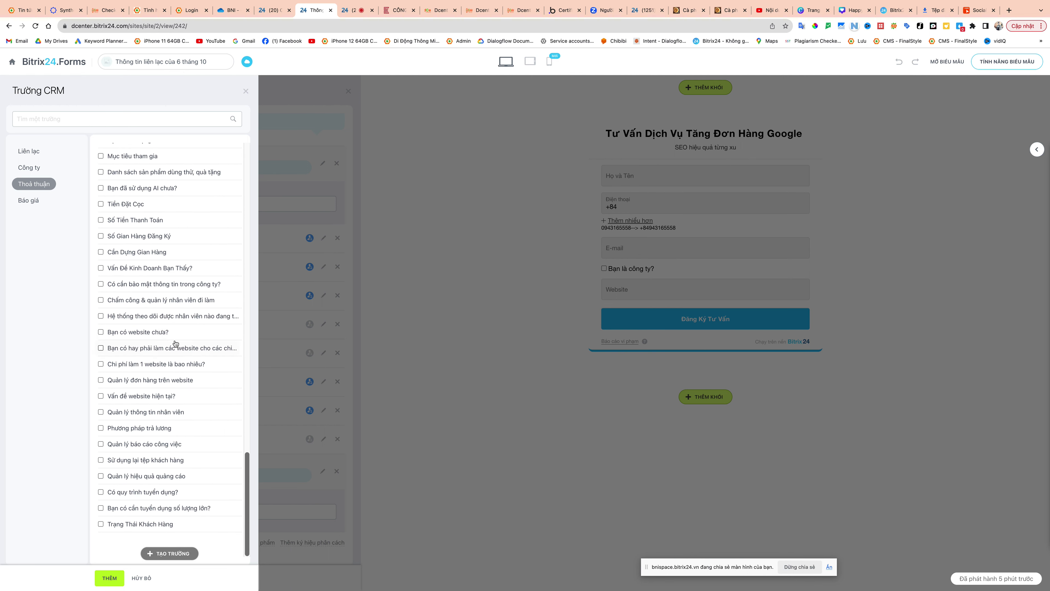
pyautogui.scroll(10, 183, 310)
pyautogui.scroll(-10, 186, 311)
pyautogui.click(102, 397)
pyautogui.click(118, 578)
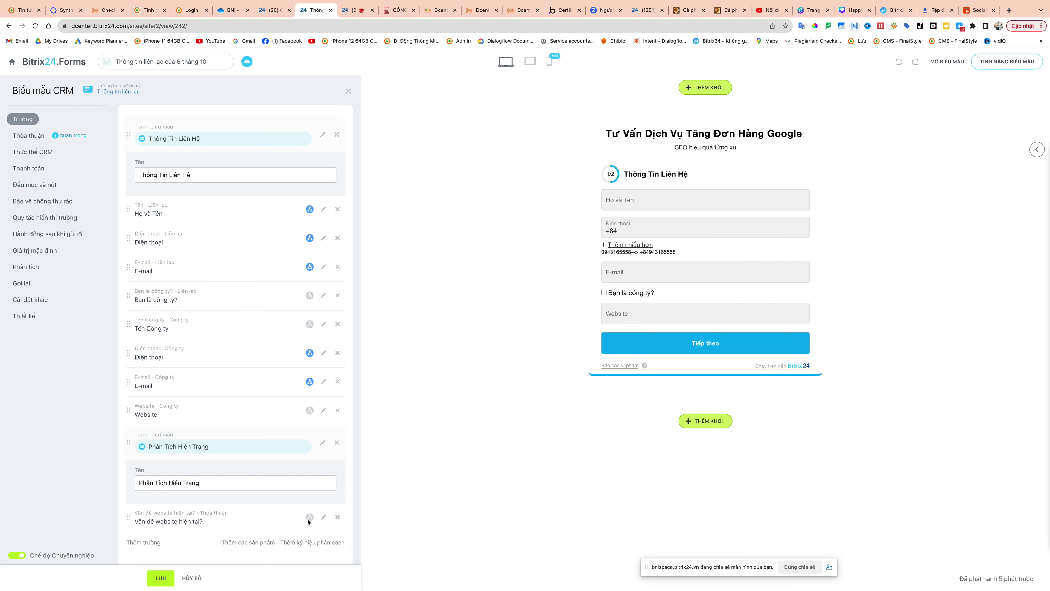
# Expand the 'Vấn đề website hiện tại?' settings, review them, and collapse them
pyautogui.click(323, 516)
pyautogui.scroll(-5, 230, 487)
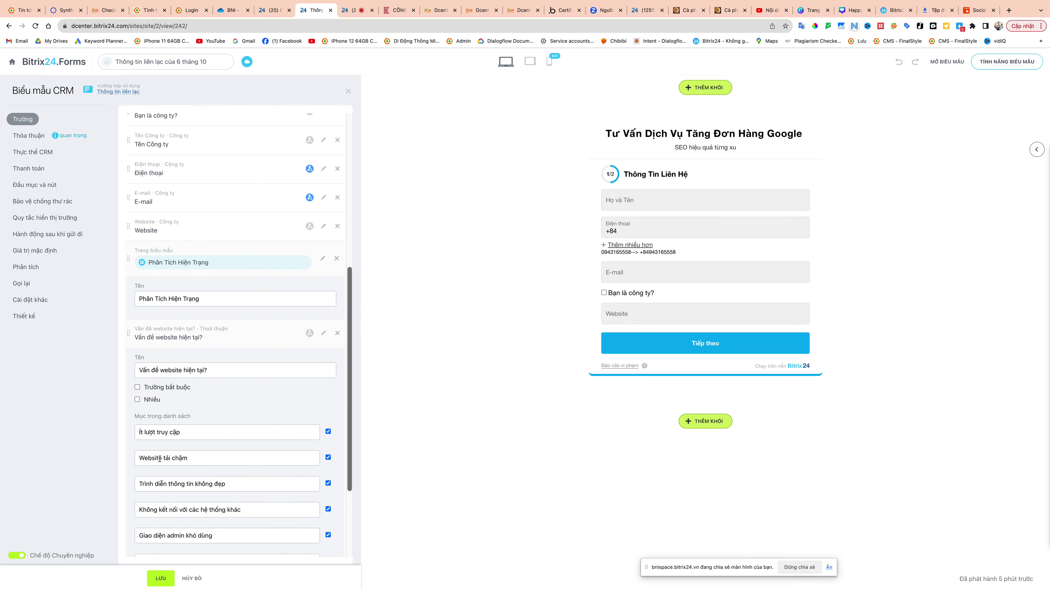
pyautogui.scroll(-3, 165, 372)
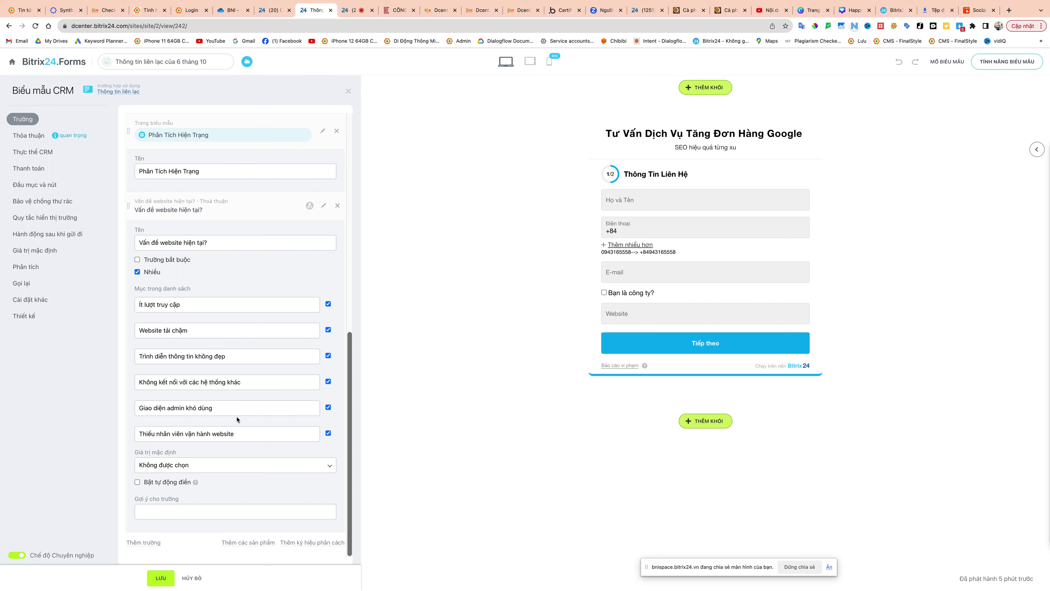
pyautogui.click(323, 205)
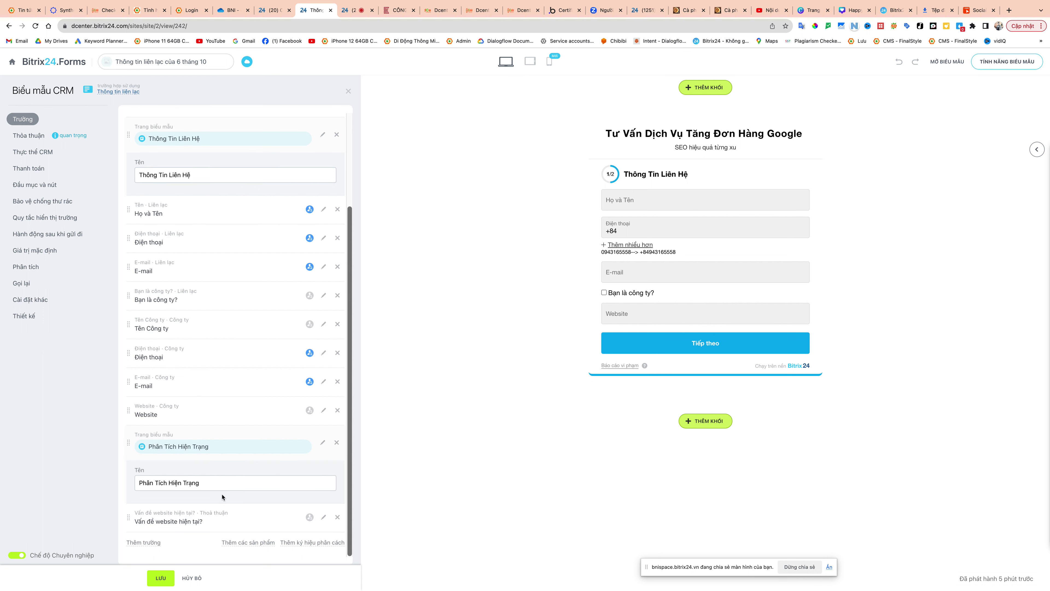
# Create a Số (number) deal field named 'Lượt View Hiện Tại', save it and add it to the form
pyautogui.click(149, 542)
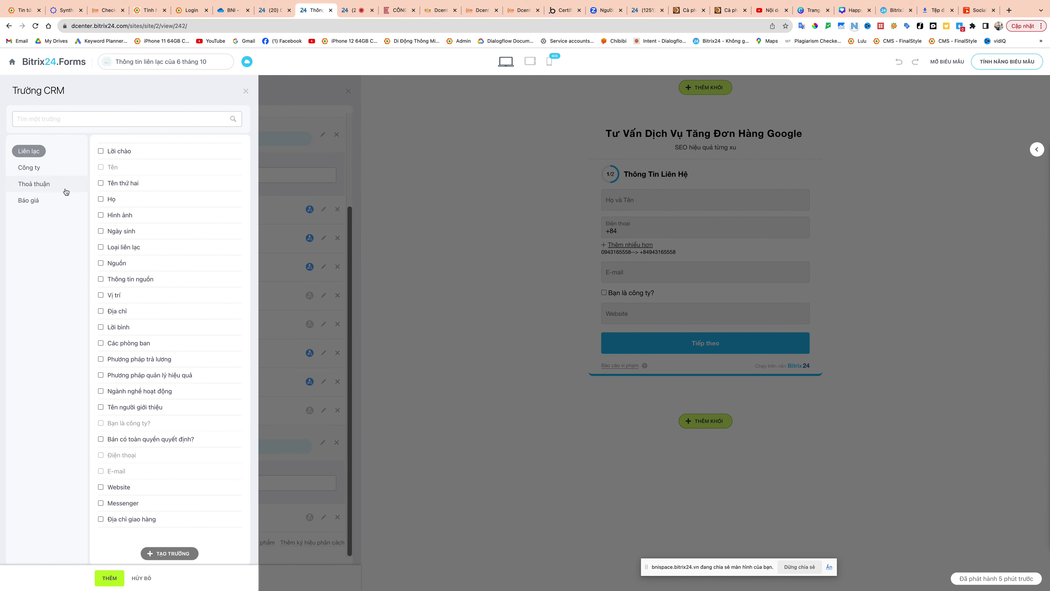
pyautogui.click(41, 185)
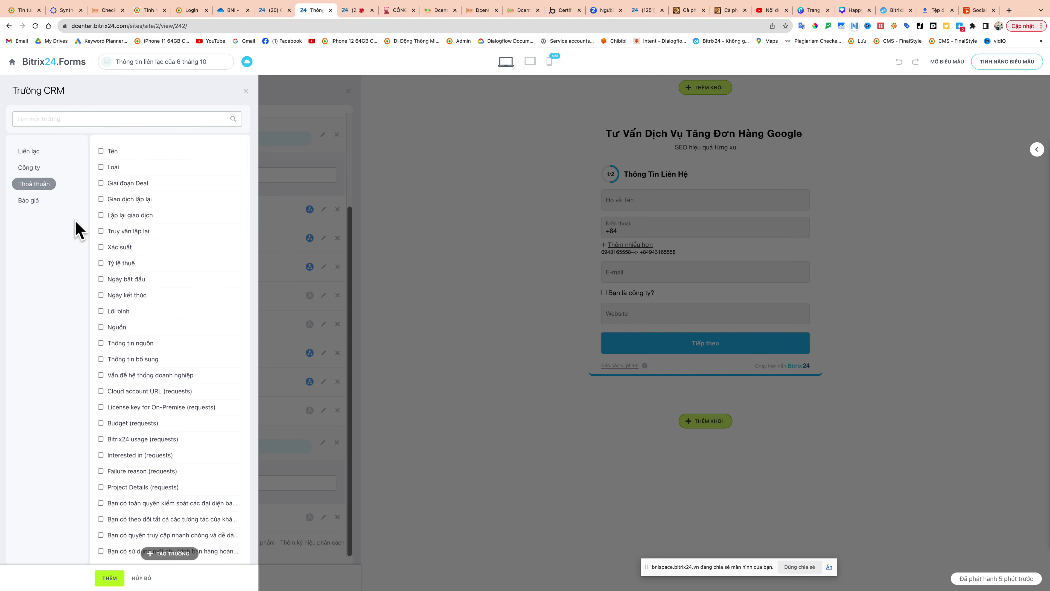
pyautogui.scroll(-15, 164, 468)
pyautogui.scroll(-10, 164, 468)
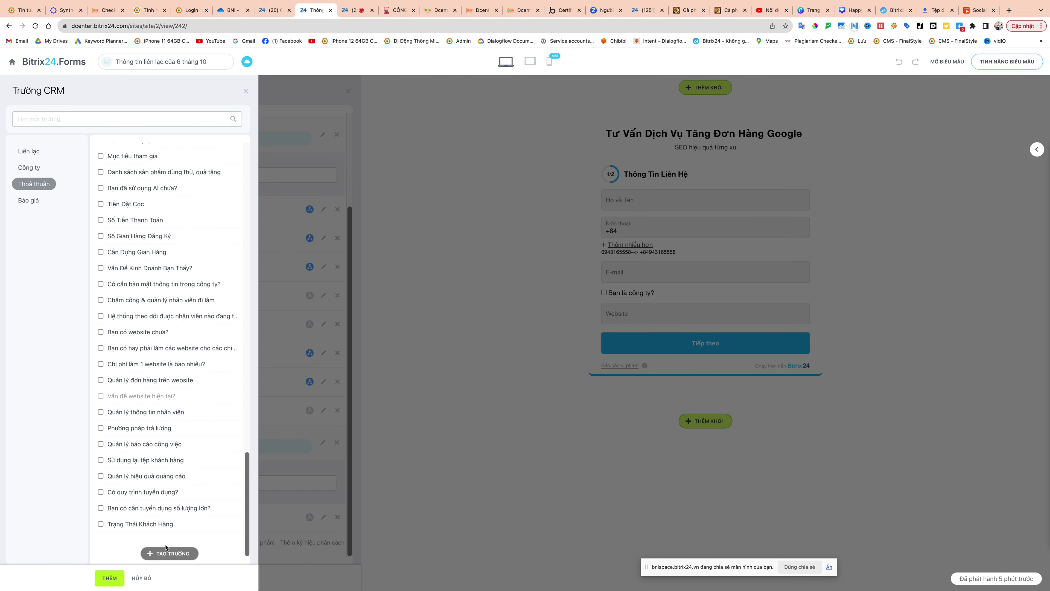
pyautogui.click(165, 553)
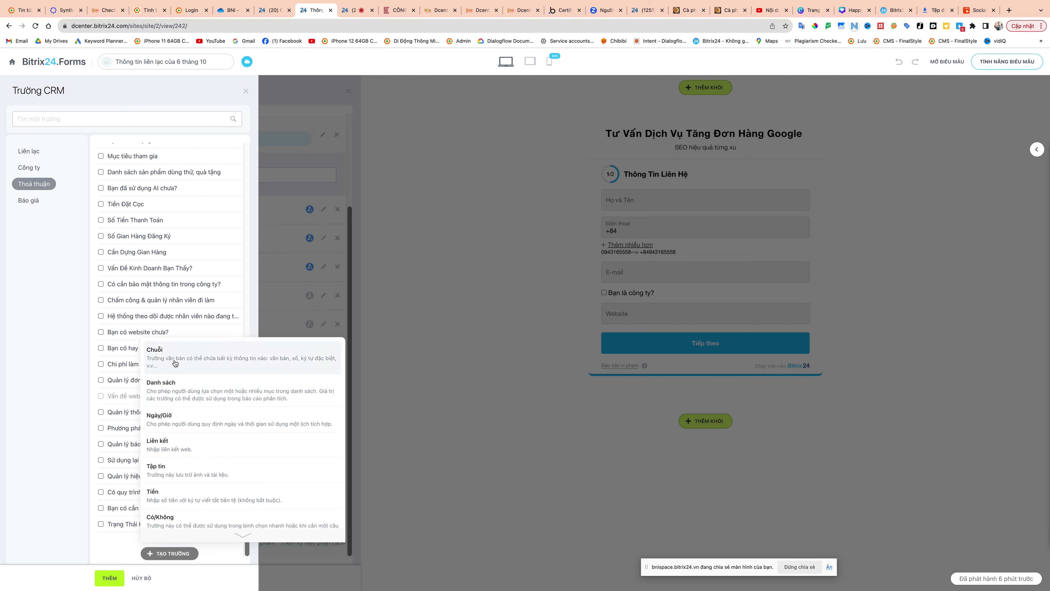
pyautogui.scroll(-1, 177, 421)
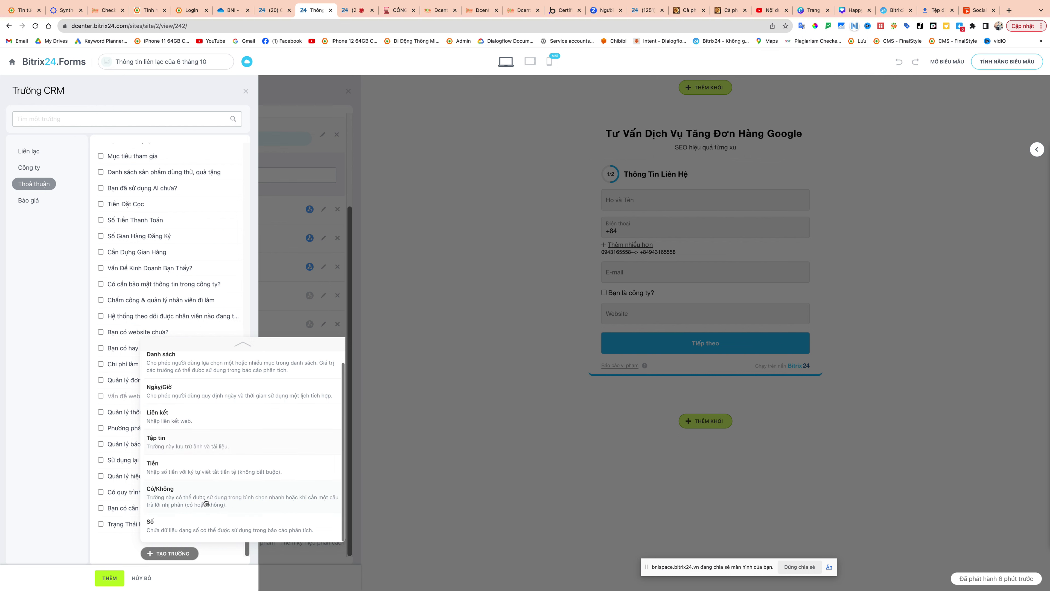
pyautogui.click(202, 525)
pyautogui.tripleClick(128, 163)
pyautogui.press('BackSpace')
pyautogui.write('Lươt View Hiện Tại')
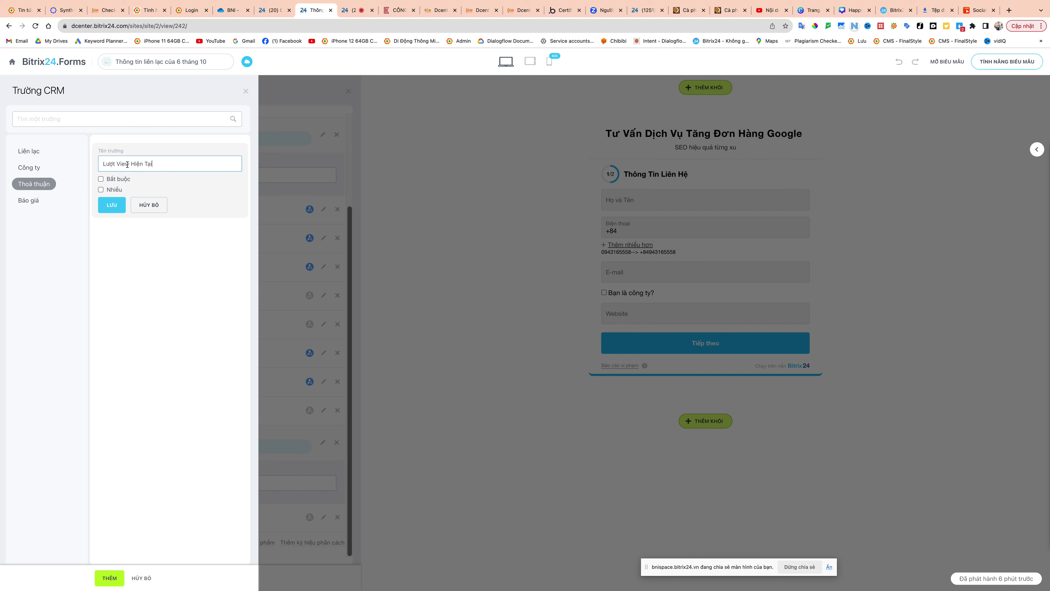
pyautogui.click(110, 206)
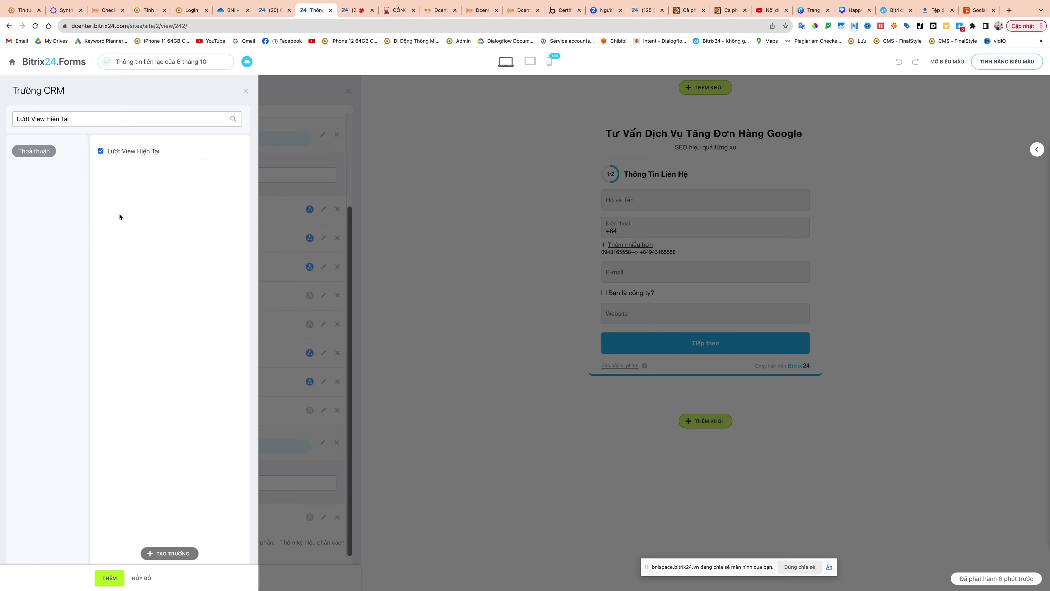
pyautogui.click(122, 575)
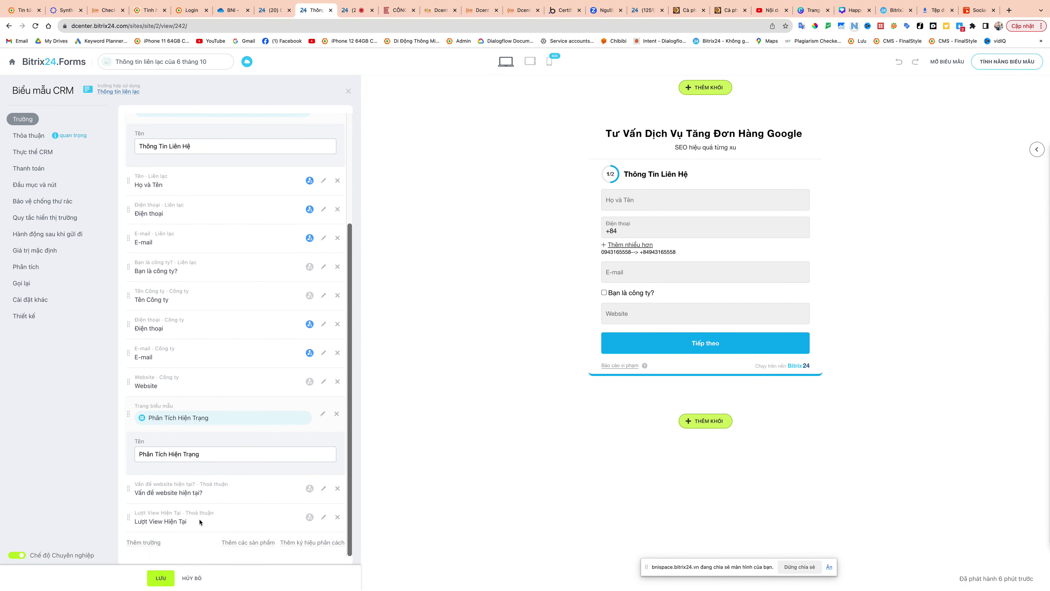
# Search the CRM fields for 'quảng' and add the company field Kênh quảng cáo đầu tư to the form
pyautogui.click(145, 542)
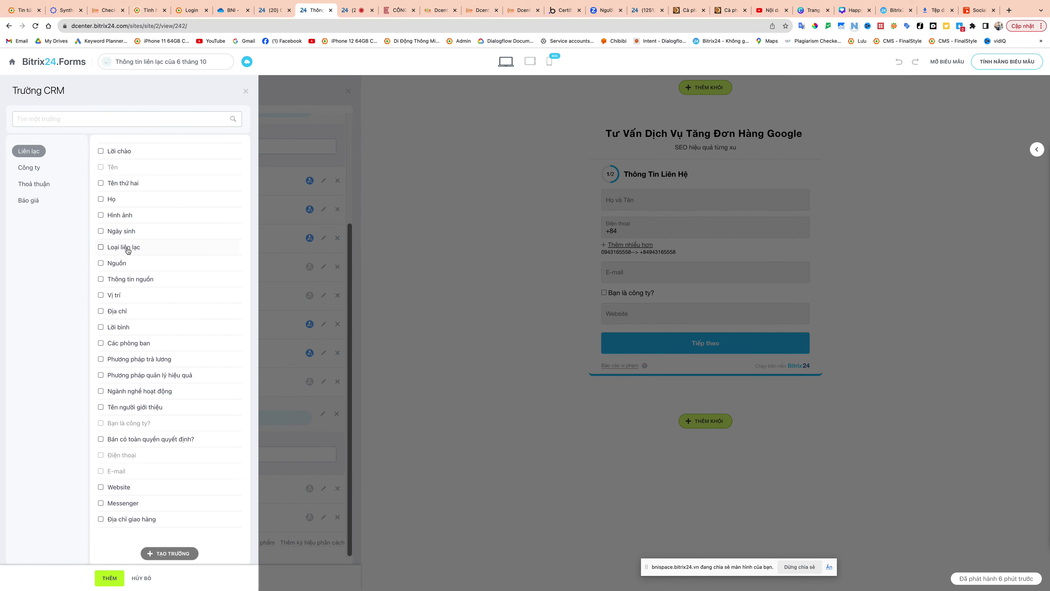
pyautogui.click(129, 120)
pyautogui.write('quảng')
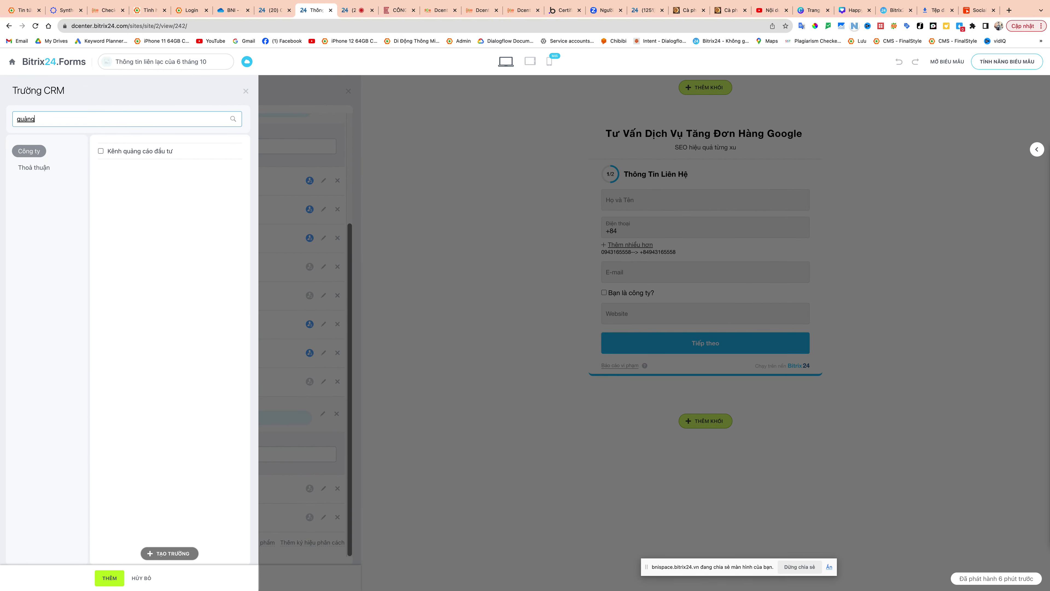
pyautogui.click(100, 151)
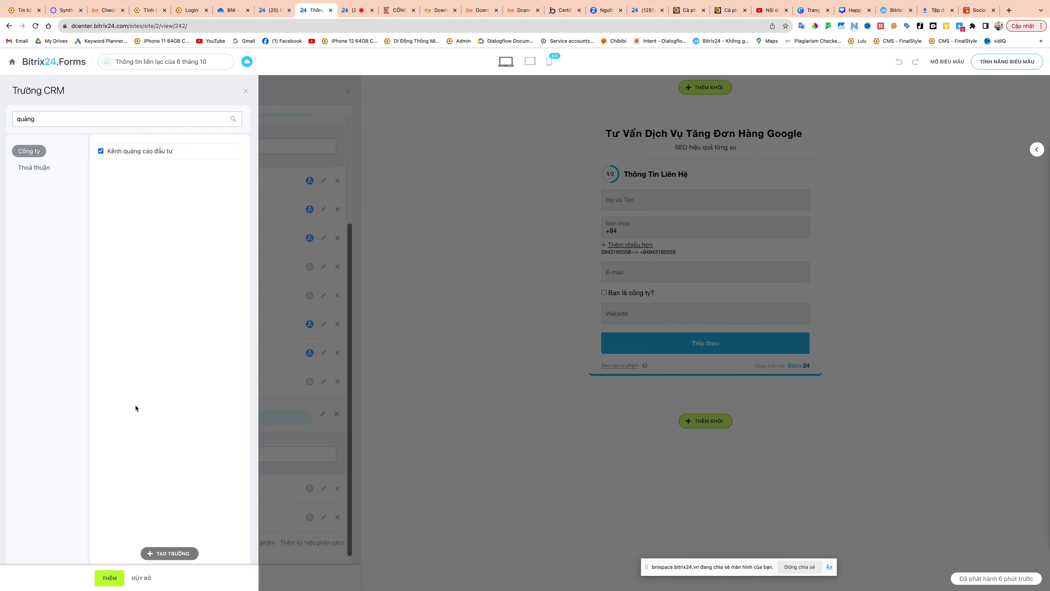
pyautogui.click(121, 577)
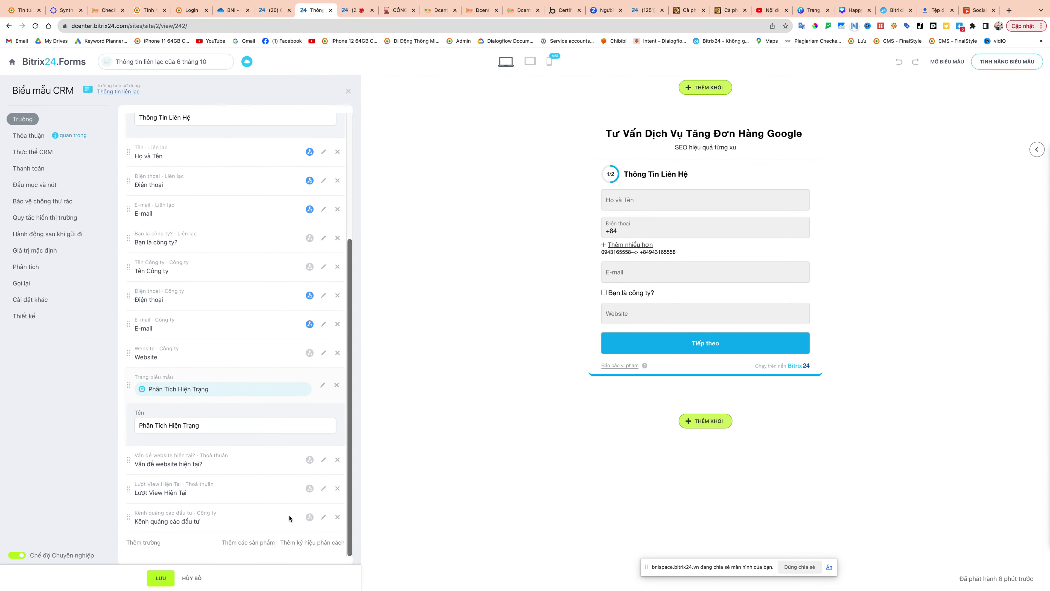
# Open the Kênh quảng cáo đầu tư settings to allow multiple answers
pyautogui.click(323, 516)
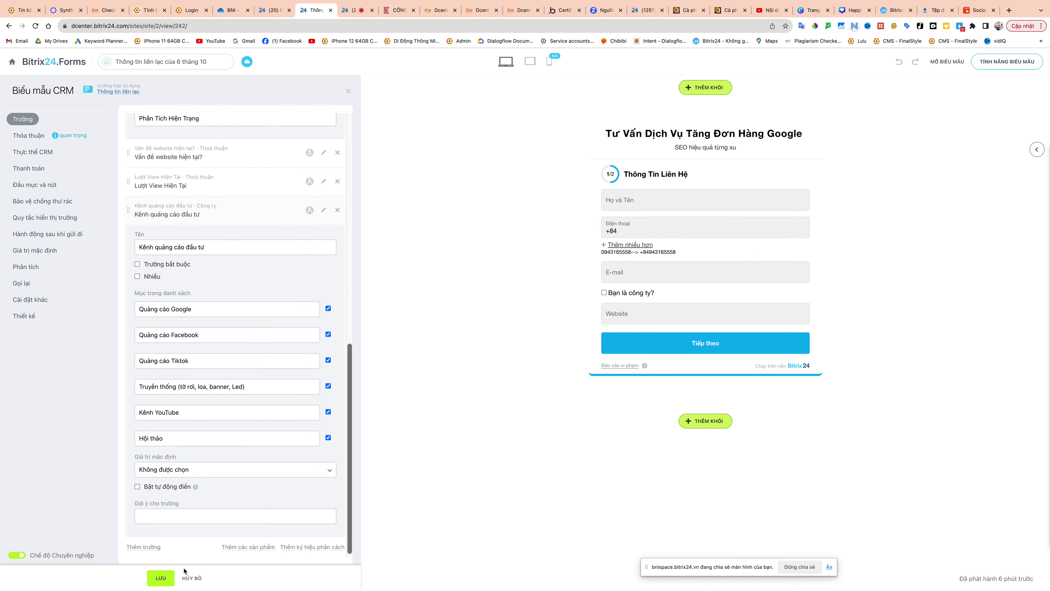
pyautogui.scroll(1, 184, 458)
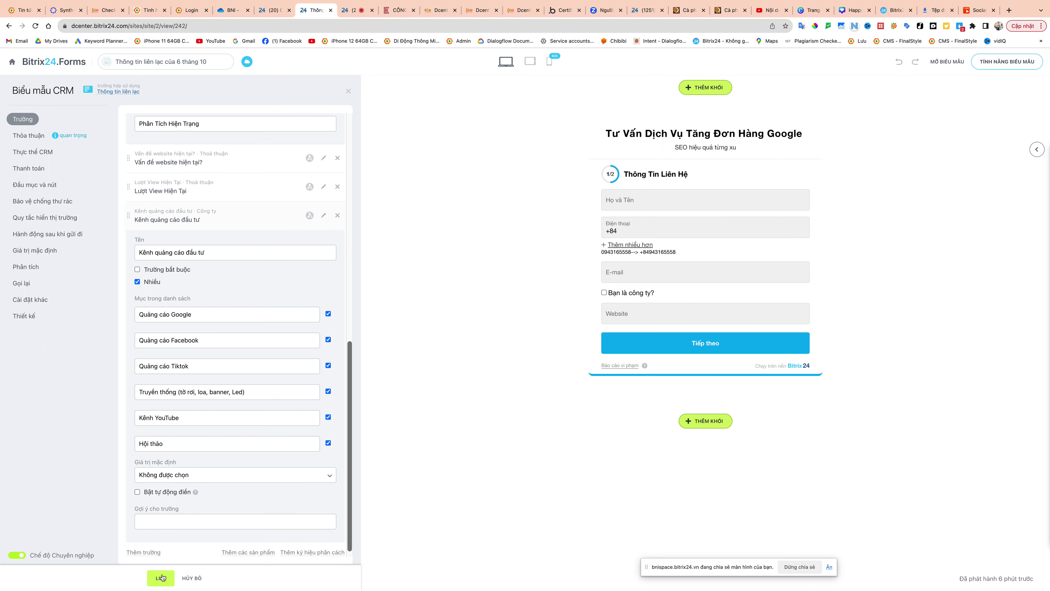
pyautogui.scroll(-1, 162, 562)
pyautogui.click(141, 543)
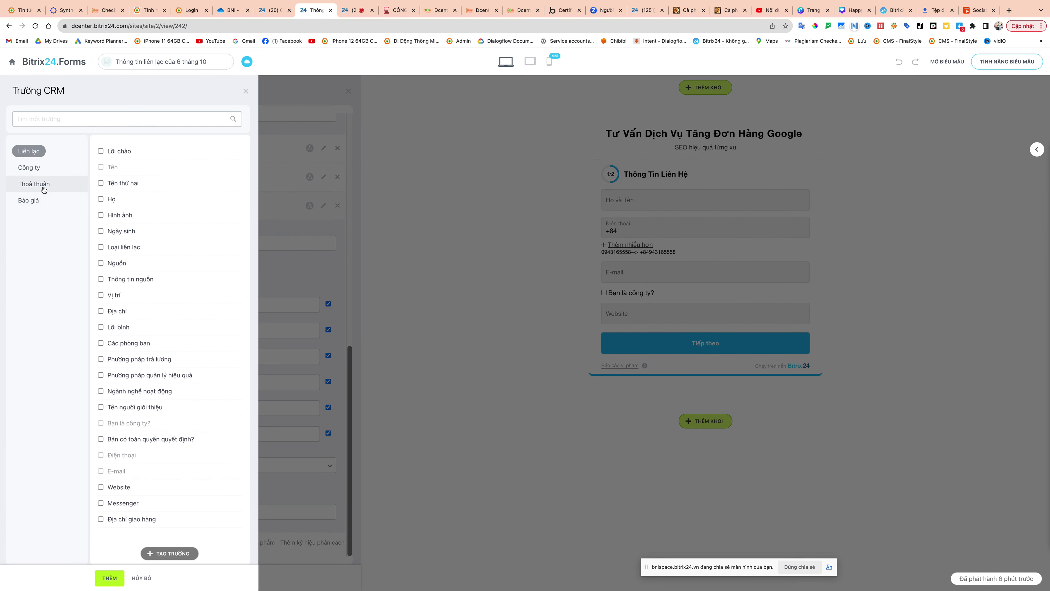
# Start creating a new custom field in the Thoả thuận (deal) field list
pyautogui.click(43, 190)
pyautogui.click(173, 554)
pyautogui.scroll(1, 207, 461)
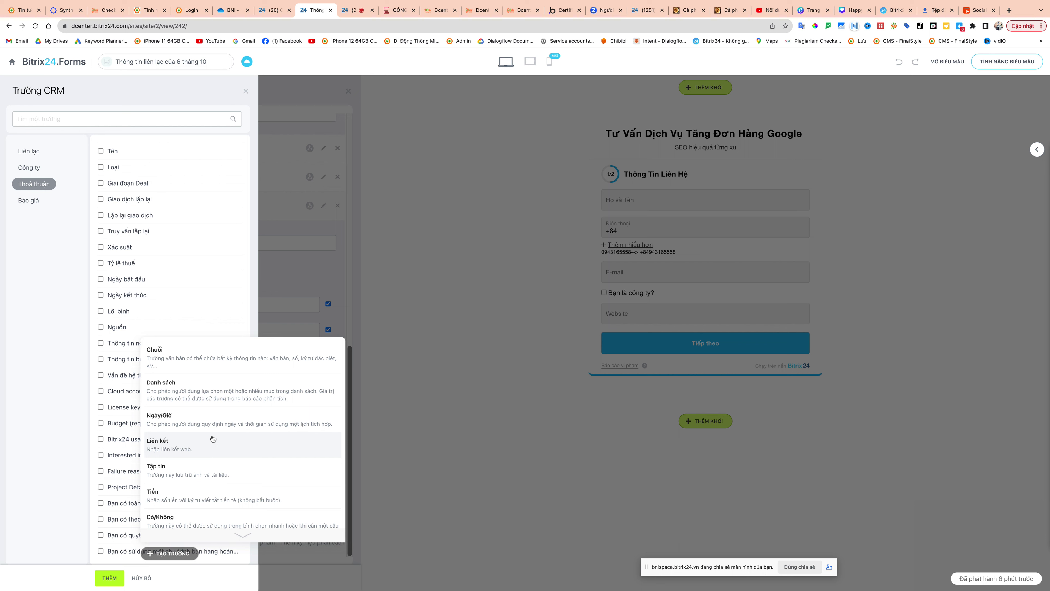
pyautogui.scroll(-1, 226, 434)
pyautogui.scroll(1, 226, 435)
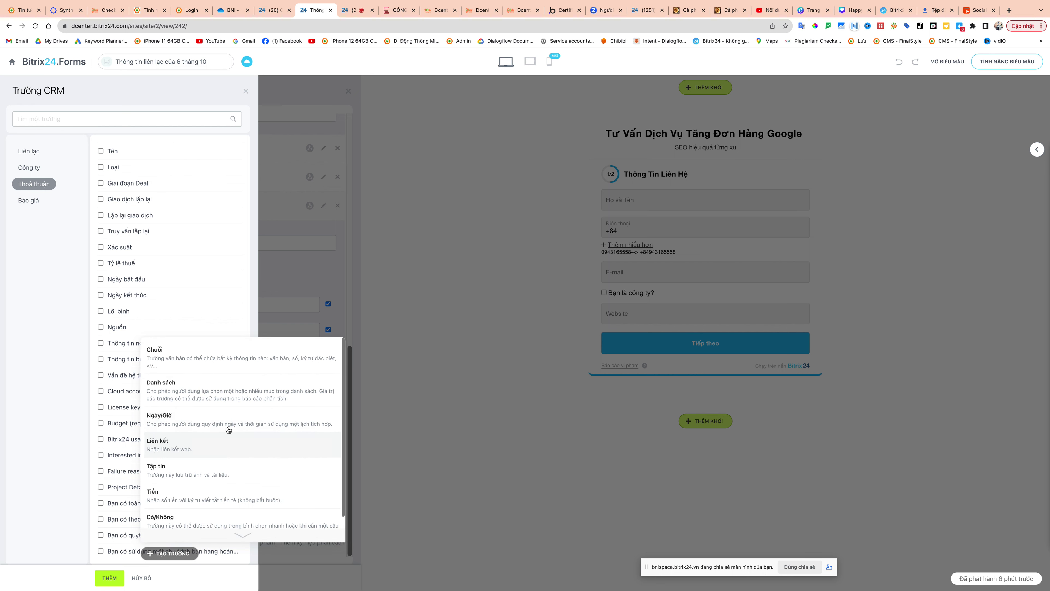
pyautogui.scroll(-1, 228, 435)
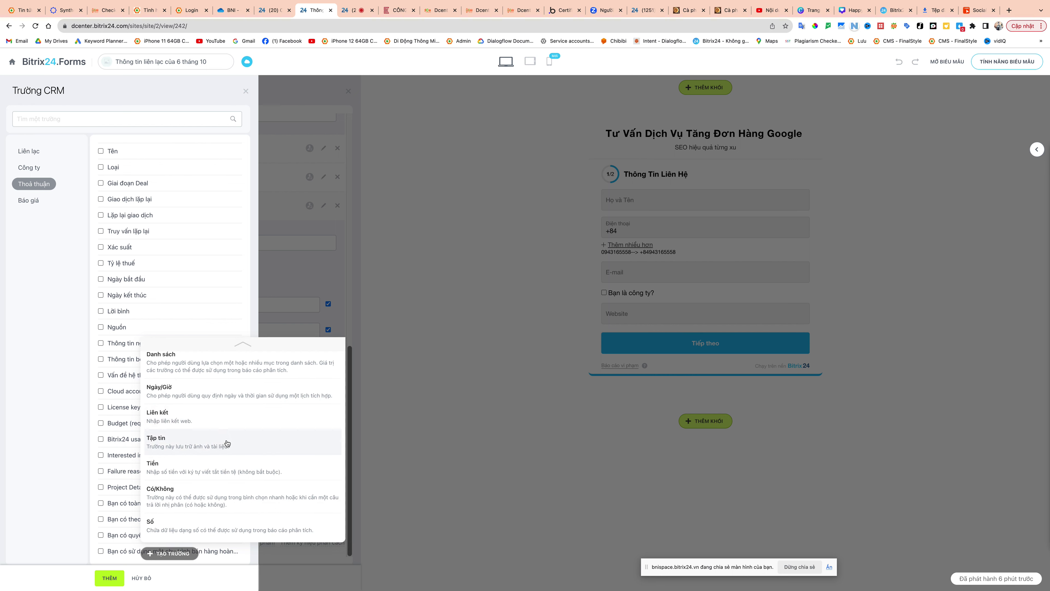
pyautogui.moveTo(628, 3)
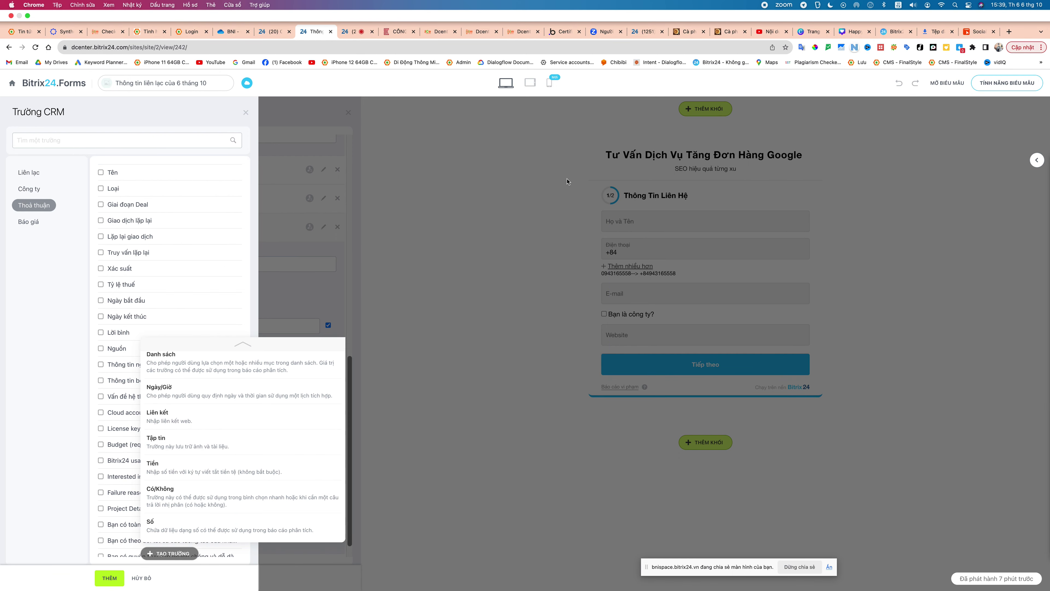
pyautogui.scroll(1, 176, 459)
pyautogui.scroll(-1, 176, 455)
pyautogui.scroll(-1, 176, 455)
pyautogui.scroll(1, 173, 469)
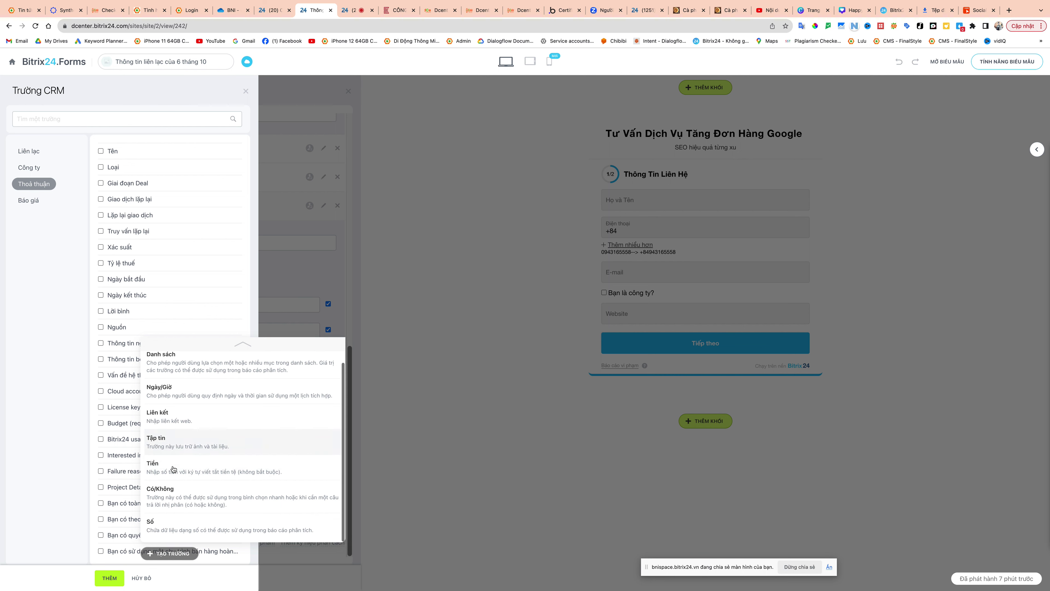
# Make it a number field named 'Số lượng nhân viên vận hành website', save it and add it to the form
pyautogui.click(170, 526)
pyautogui.click(133, 170)
pyautogui.press('super+a')
pyautogui.write('Số lượng')
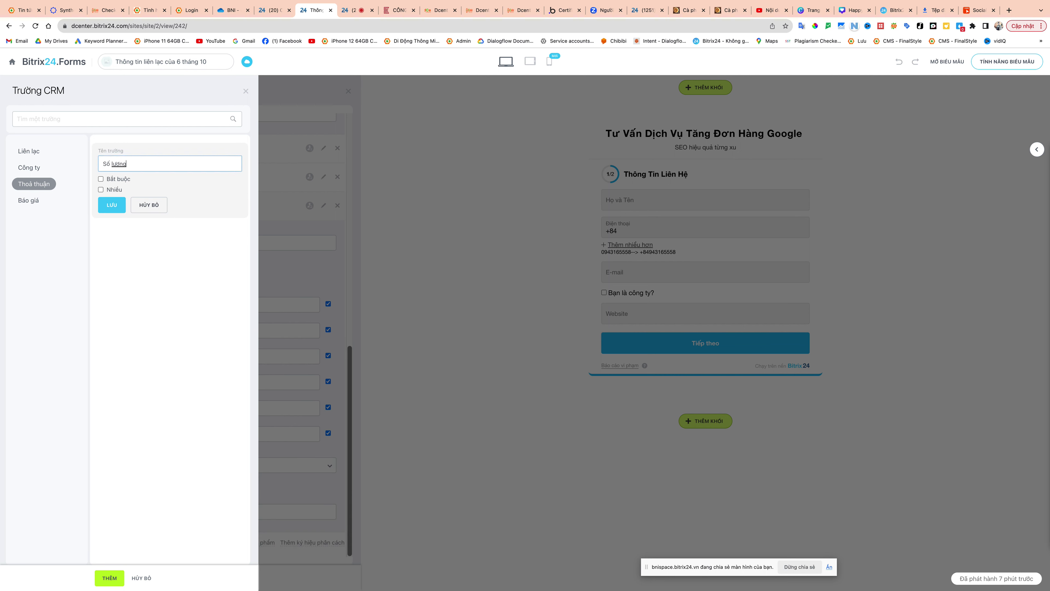
pyautogui.write(' nhân viên vânj hành website')
pyautogui.click(112, 205)
pyautogui.click(101, 150)
pyautogui.click(124, 579)
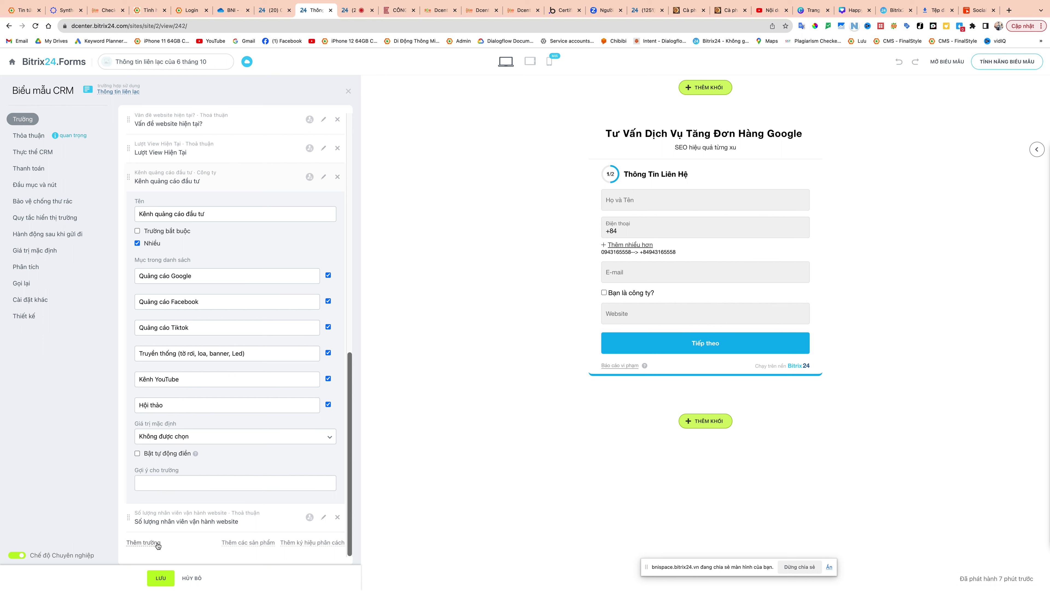
pyautogui.click(149, 542)
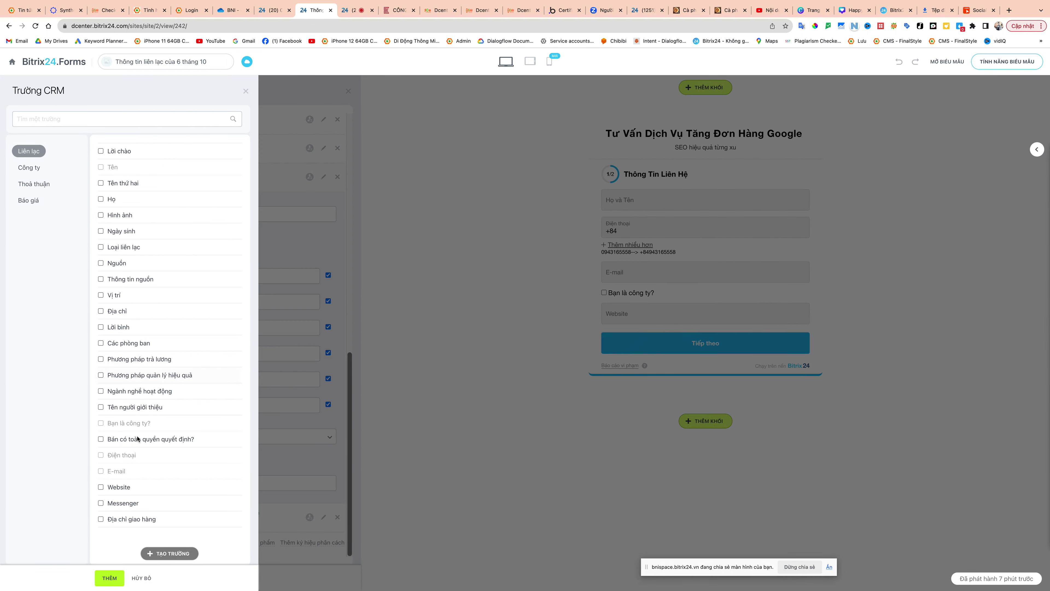
# Create a number field named 'Số lượng đơn hàng / 1 tháng', save it and add it to the form
pyautogui.click(152, 553)
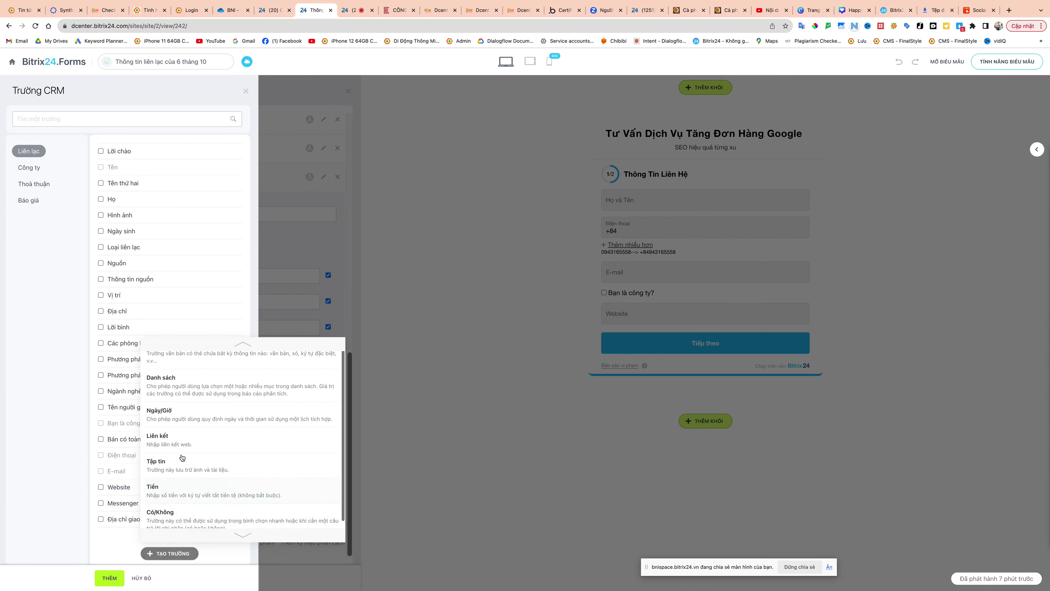
pyautogui.scroll(-1, 174, 463)
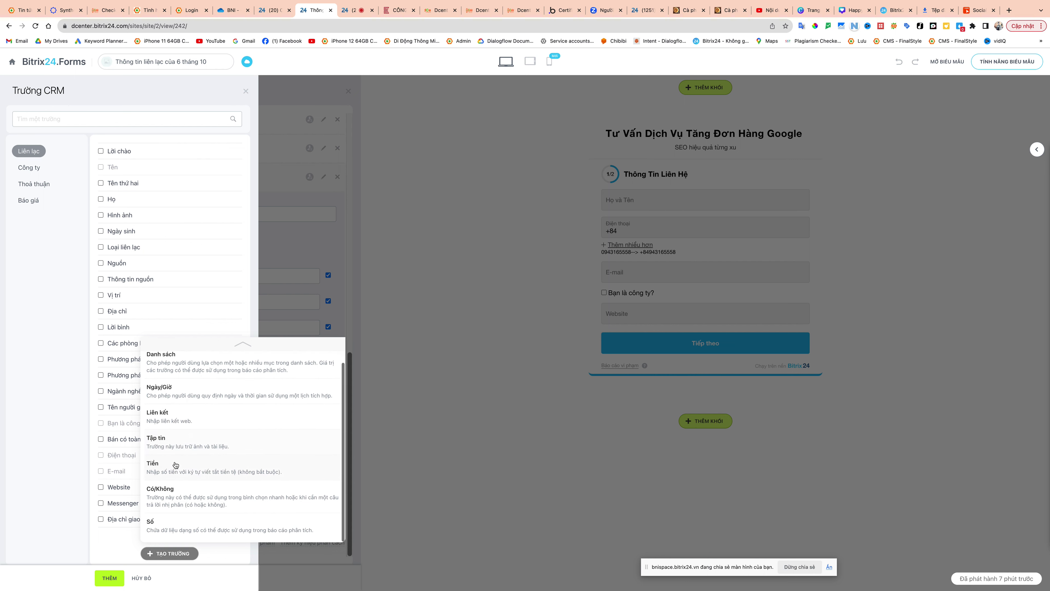
pyautogui.click(165, 523)
pyautogui.doubleClick(120, 163)
pyautogui.write('S')
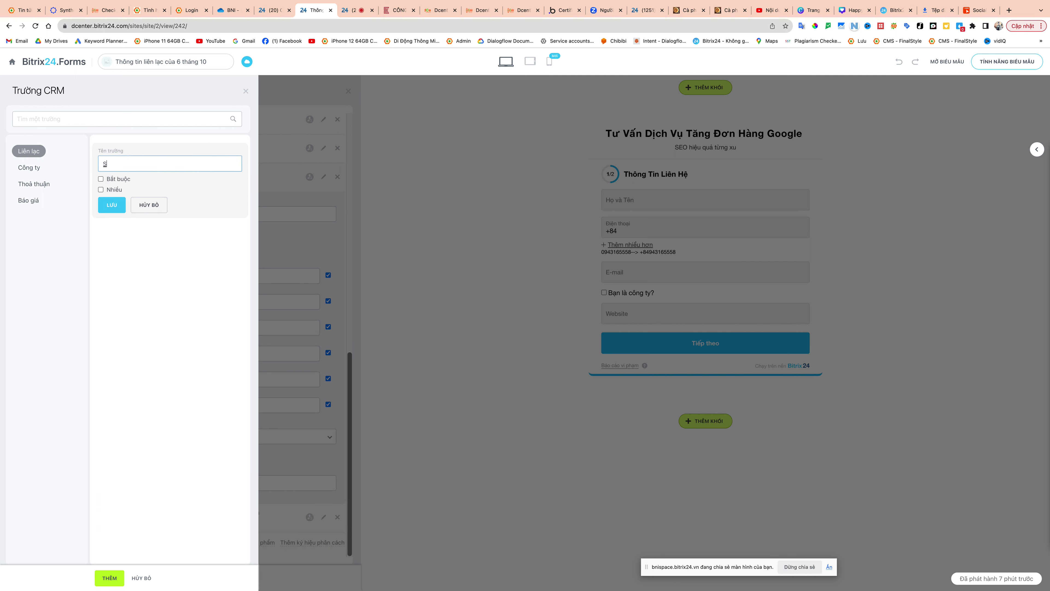
pyautogui.write('ố lương đơn')
pyautogui.press('BackSpace')
pyautogui.press('BackSpace')
pyautogui.write('hàng /. 1 tháng')
pyautogui.click(111, 207)
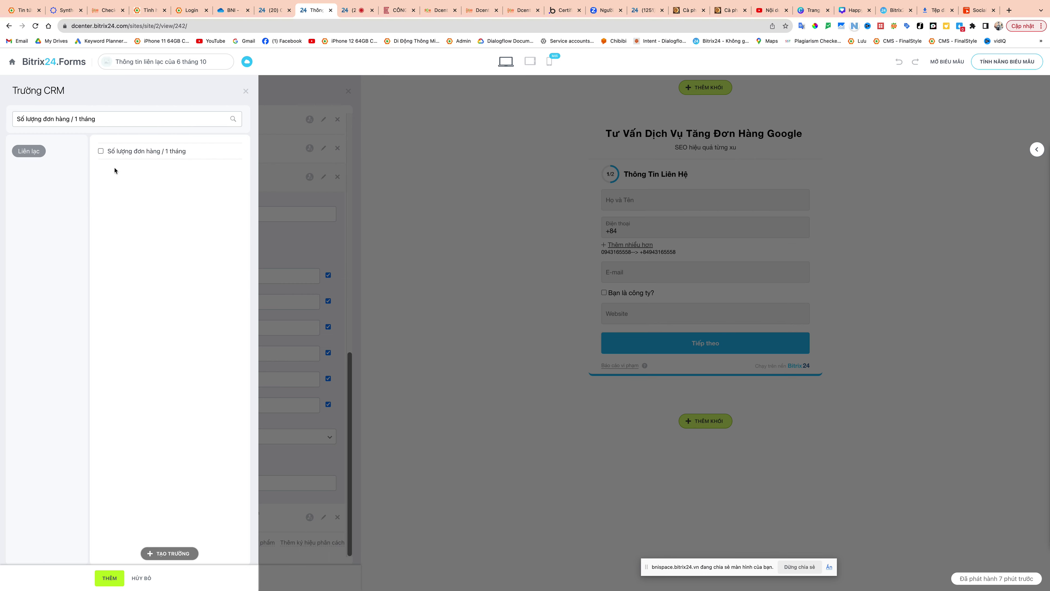
pyautogui.click(100, 151)
pyautogui.click(110, 578)
# Search the deal fields for 'ngân sách' and add Ngân sách tối đa cho 6 tháng to the form
pyautogui.scroll(-1, 247, 462)
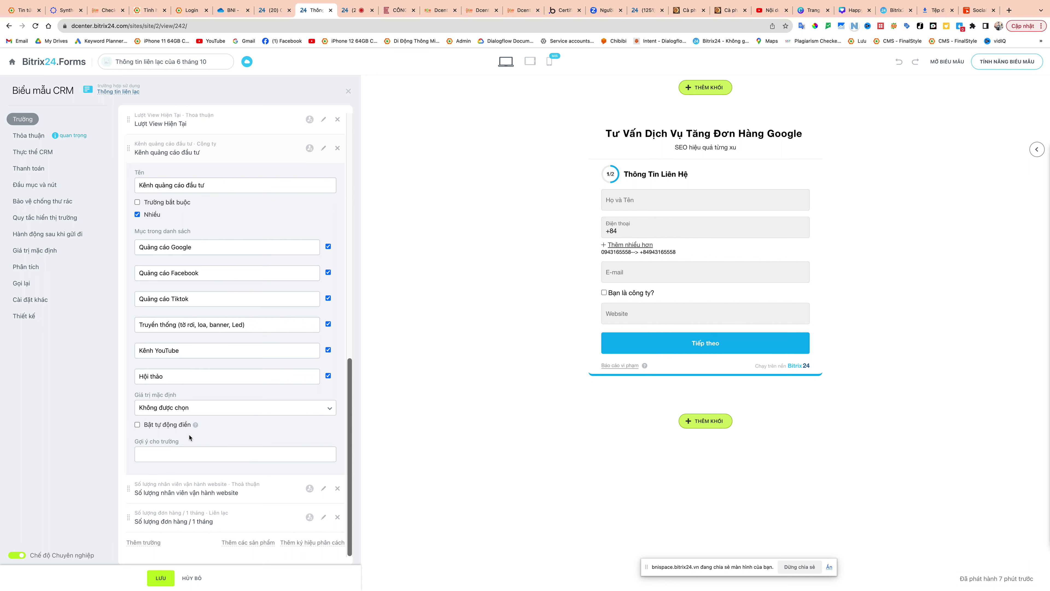
pyautogui.click(323, 147)
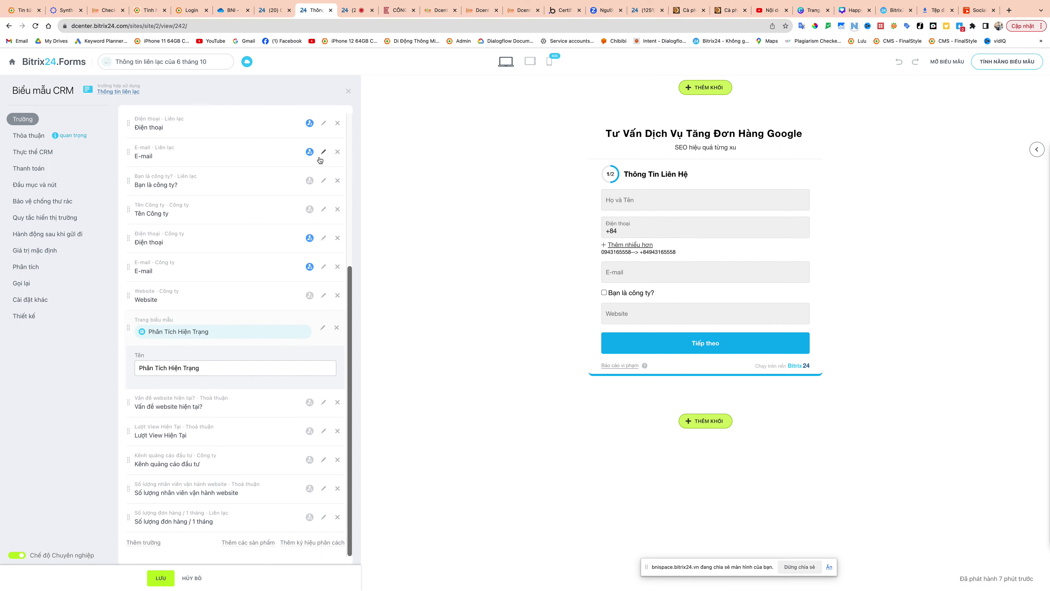
pyautogui.click(149, 542)
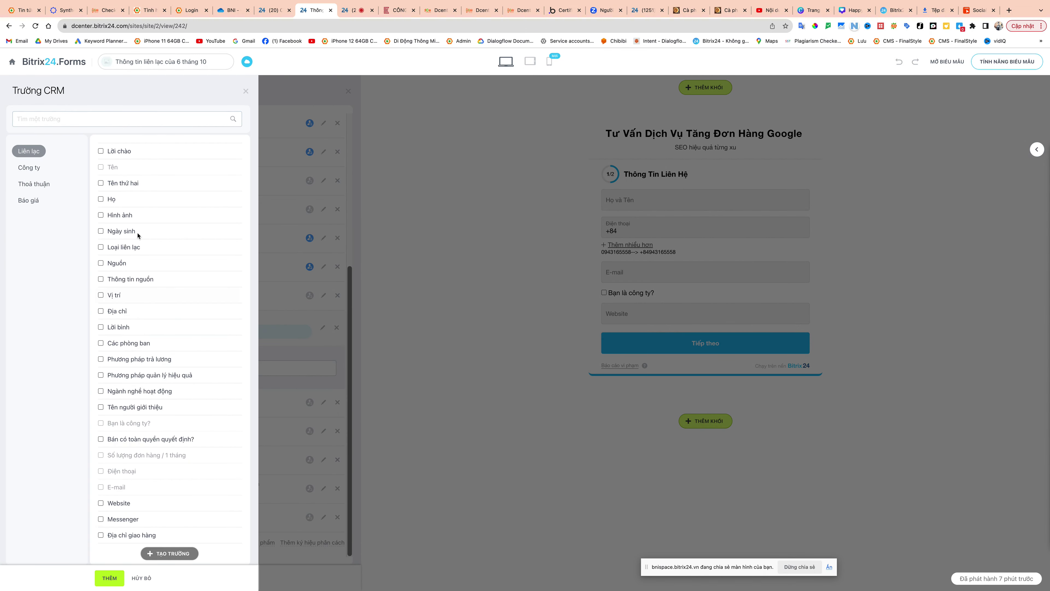
pyautogui.click(35, 184)
pyautogui.click(97, 119)
pyautogui.write('ngân sách')
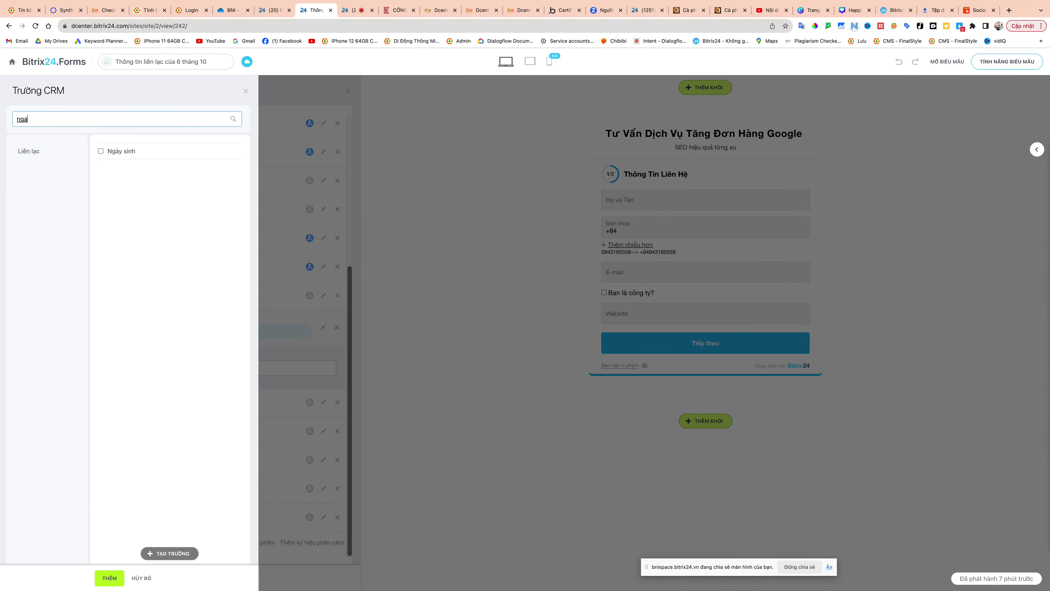
pyautogui.click(100, 150)
pyautogui.click(109, 578)
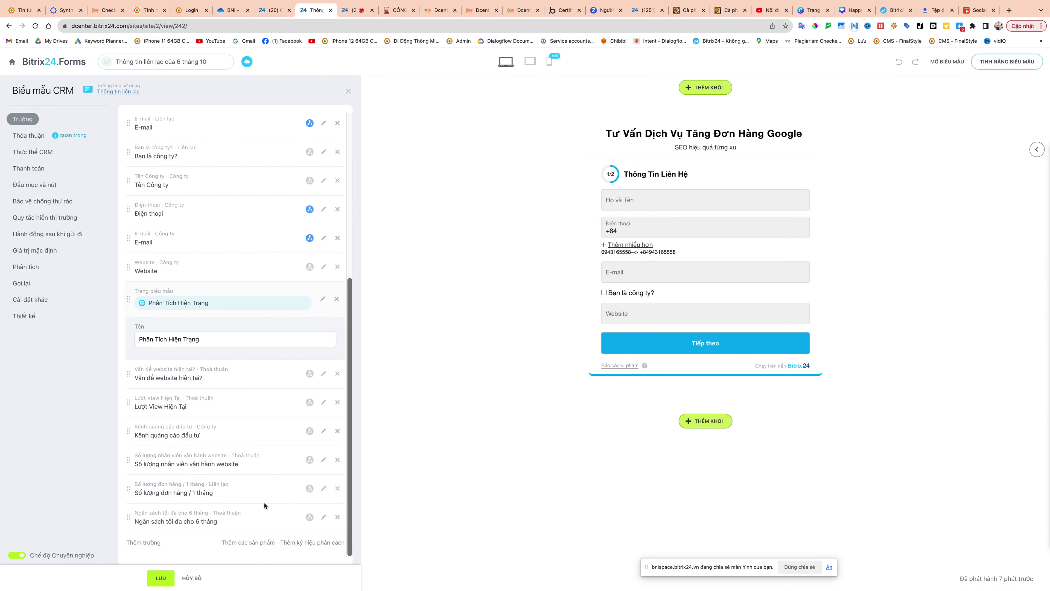
pyautogui.click(150, 544)
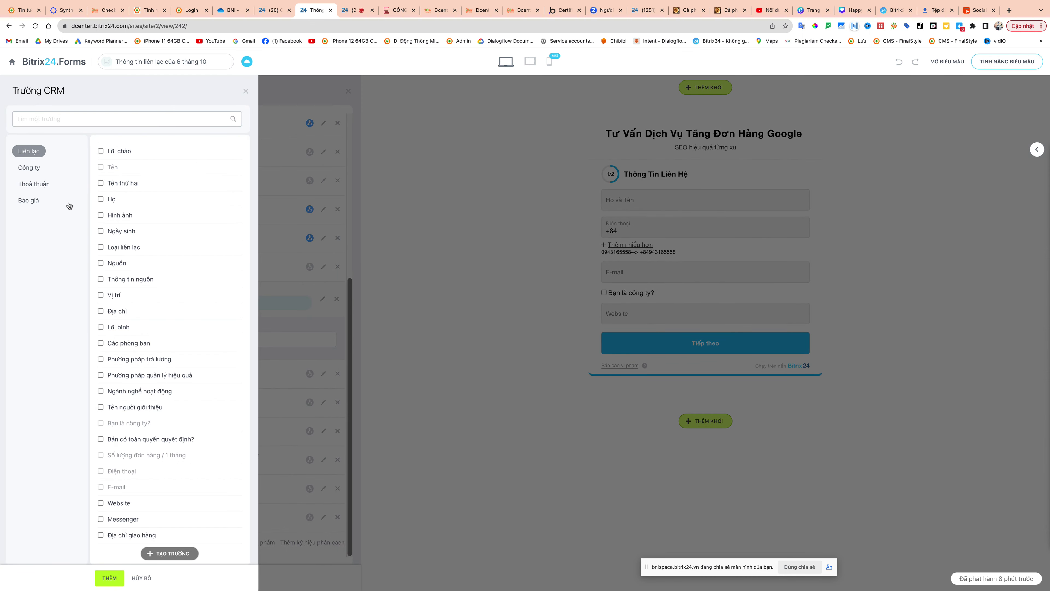
# Start a new deal list field named 'Từng làm SEO chưa?' with first option 'Đã tự làm'
pyautogui.click(45, 184)
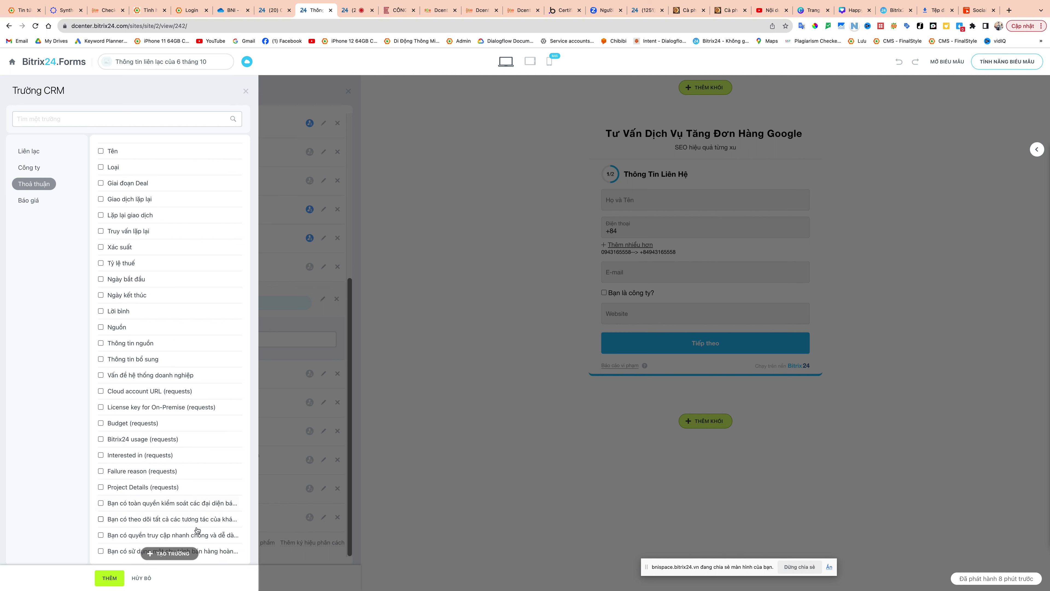
pyautogui.click(170, 553)
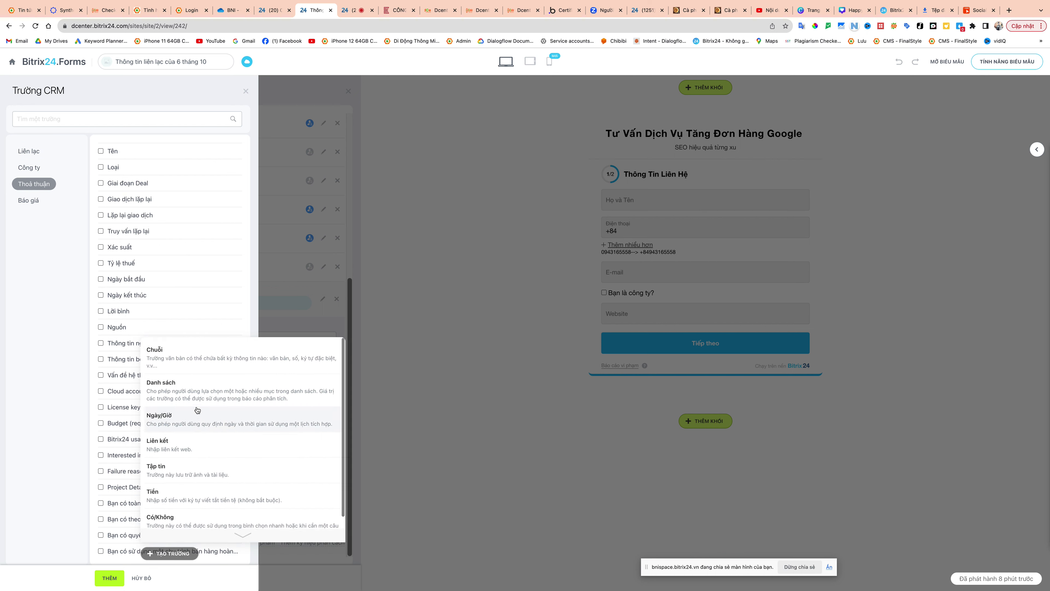
pyautogui.click(198, 398)
pyautogui.tripleClick(156, 167)
pyautogui.write('Từng la')
pyautogui.write('m SEO chưa?')
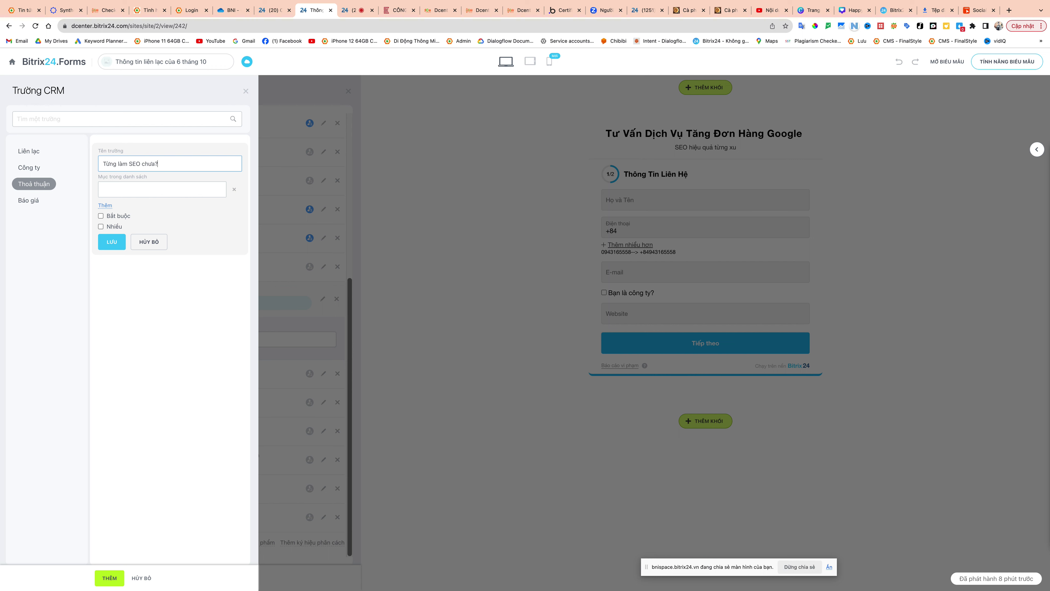
pyautogui.click(154, 187)
pyautogui.write('Tự làm')
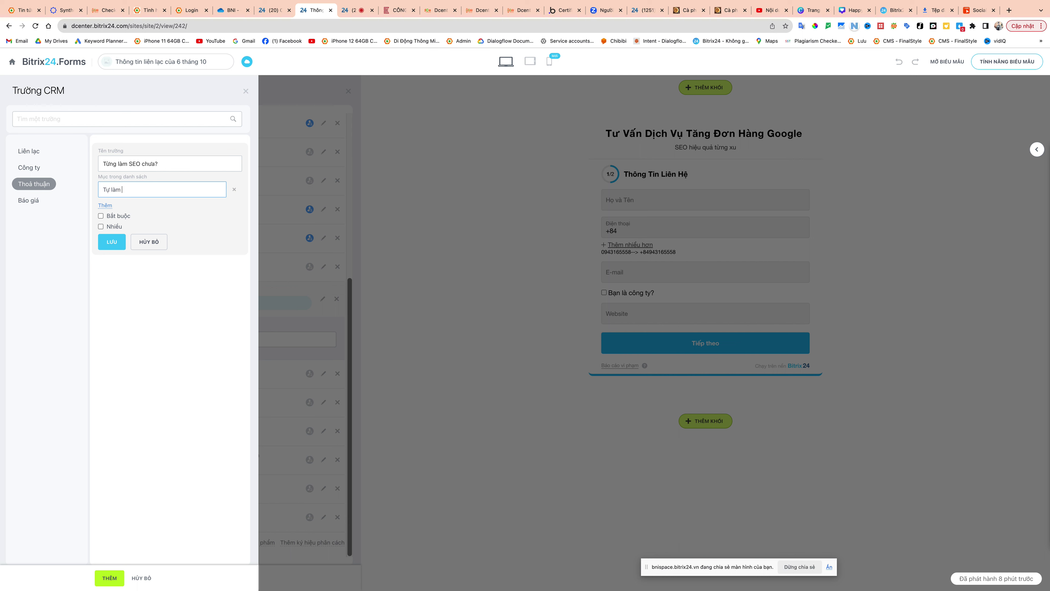
pyautogui.press('BackSpace')
pyautogui.press('BackSpace')
pyautogui.press('BackSpace')
pyautogui.press('BackSpace')
pyautogui.press('BackSpace')
pyautogui.write('Đã tự làm')
# Add the second option 'Đã từng thuê', enable multiple answers, and add the field to the form
pyautogui.click(105, 206)
pyautogui.write('Đã từng thuê nhưng')
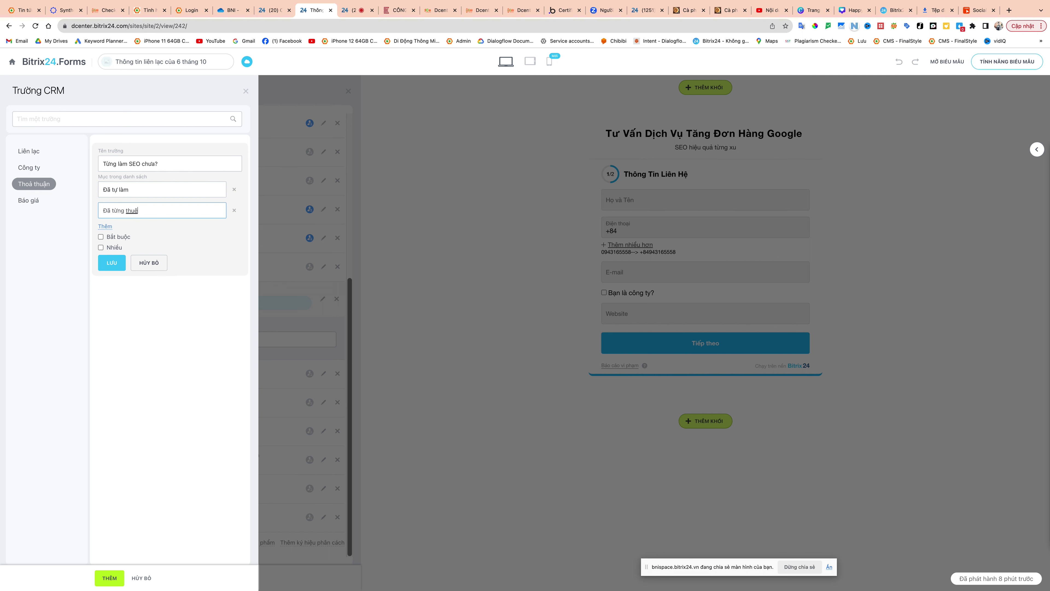
pyautogui.write(' chư')
pyautogui.press('BackSpace')
pyautogui.press('BackSpace')
pyautogui.press('BackSpace')
pyautogui.press('BackSpace')
pyautogui.click(103, 248)
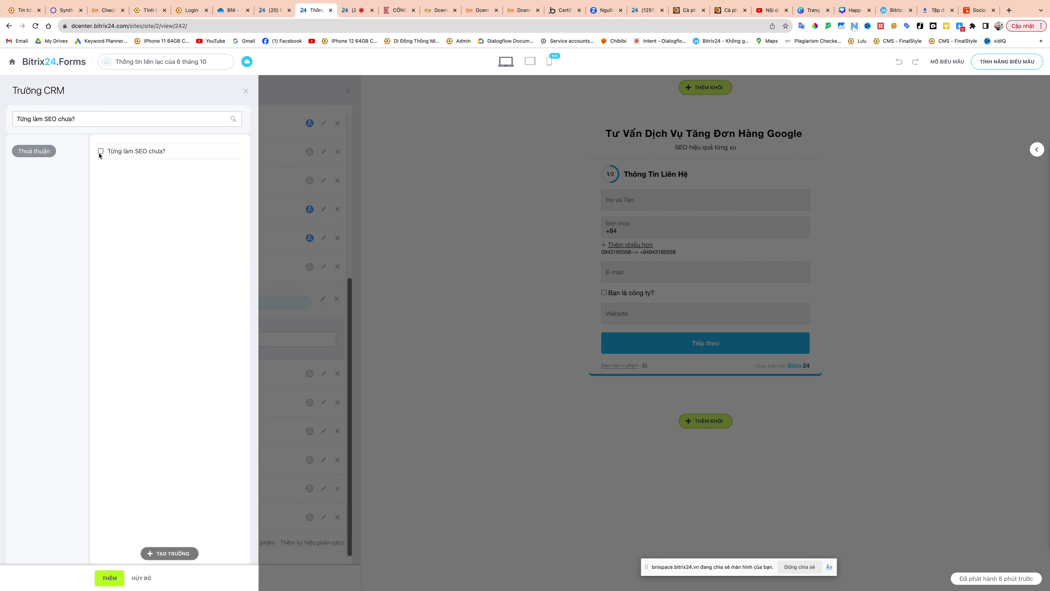
pyautogui.click(120, 576)
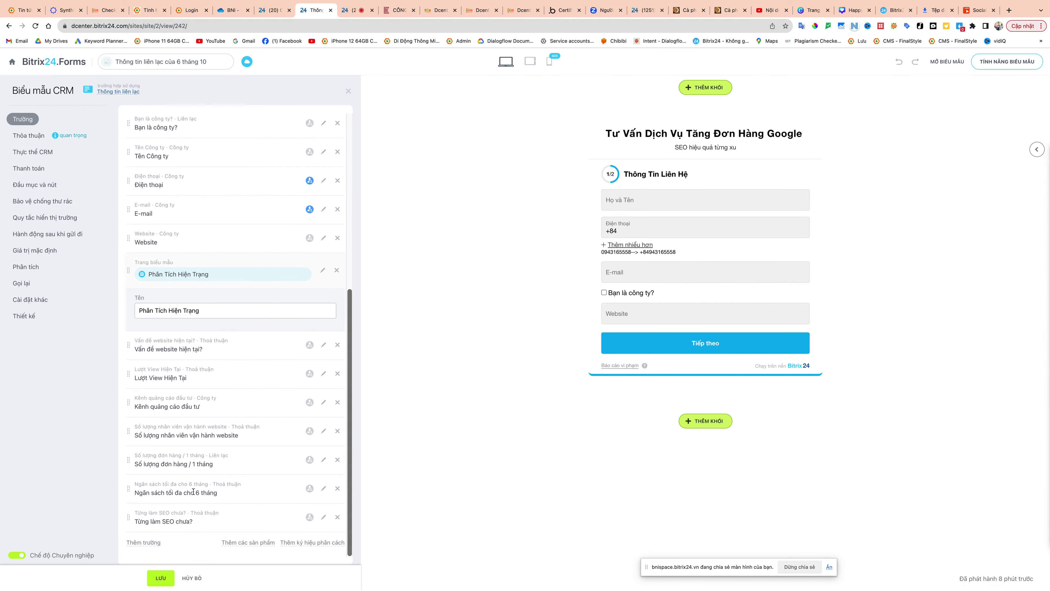
pyautogui.click(145, 542)
# Start a new deal list field named 'Vấn đề về SEO'
pyautogui.click(43, 190)
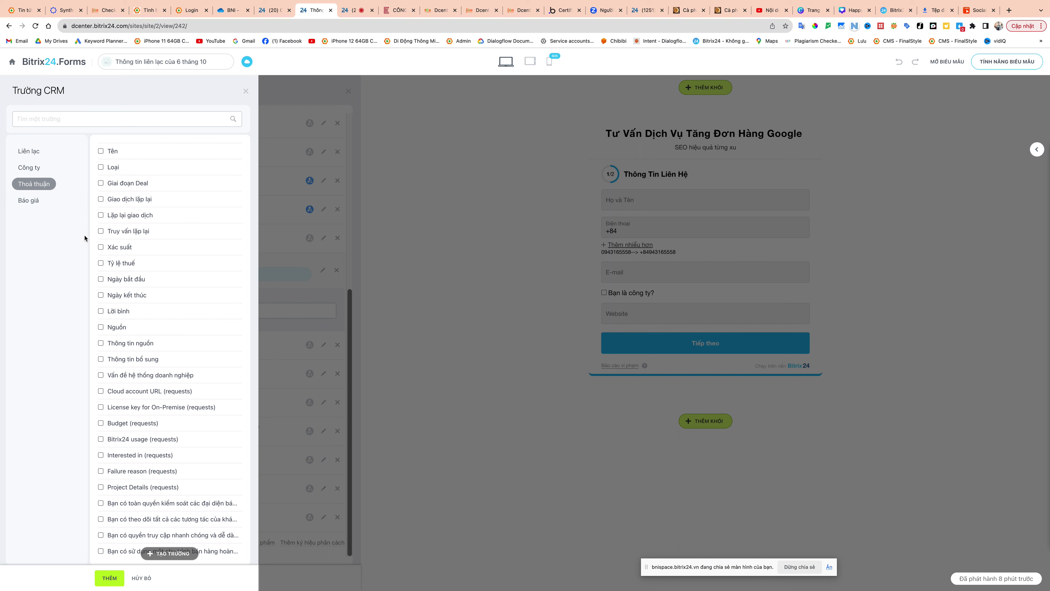
pyautogui.click(172, 552)
pyautogui.scroll(-2, 186, 426)
pyautogui.scroll(2, 187, 435)
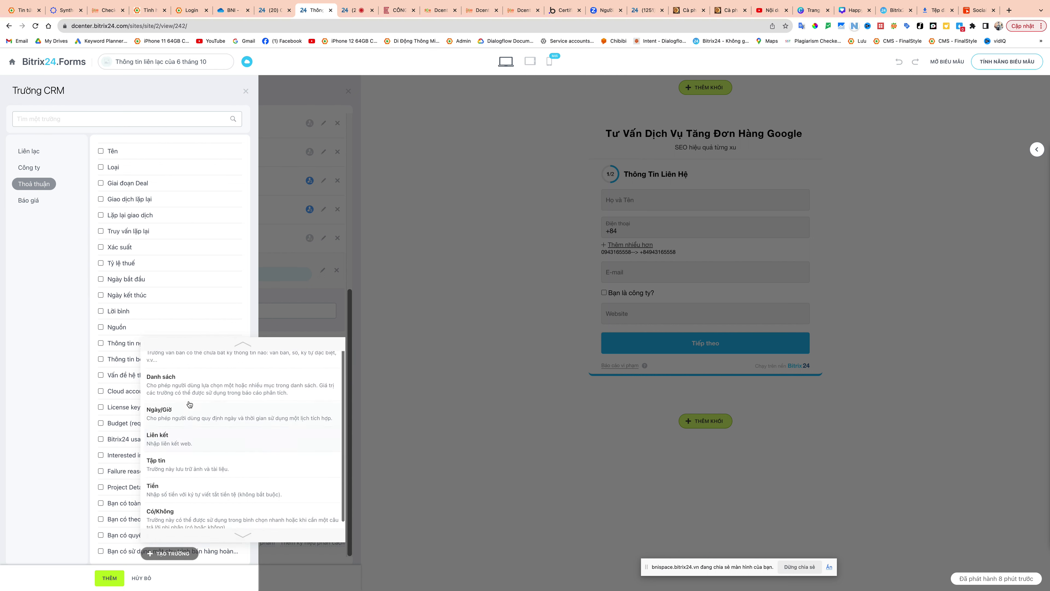
pyautogui.click(174, 376)
pyautogui.tripleClick(155, 168)
pyautogui.write('Vấn đề về SEO')
# Enter the options 'Dâu tư không hiệu quả', 'Không lên được Top' and 'Tỉ lệ chuyển đổi thấp'
pyautogui.click(162, 189)
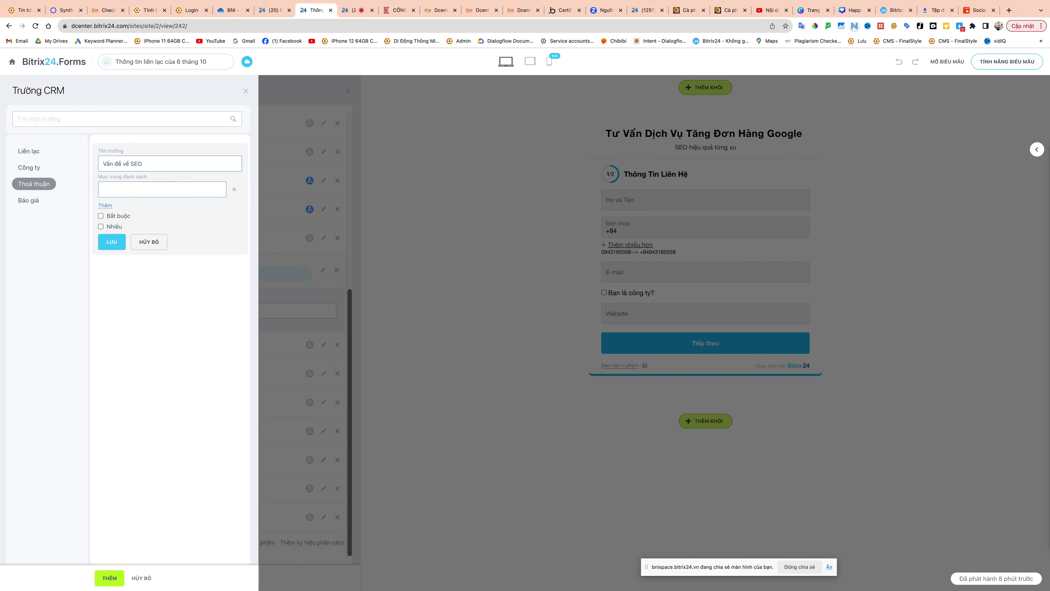
pyautogui.write('Dâu tư không hiệu quả')
pyautogui.click(107, 205)
pyautogui.write('Không lên đựo c')
pyautogui.press('BackSpace')
pyautogui.press('BackSpace')
pyautogui.press('BackSpace')
pyautogui.press('BackSpace')
pyautogui.press('BackSpace')
pyautogui.write('được Top')
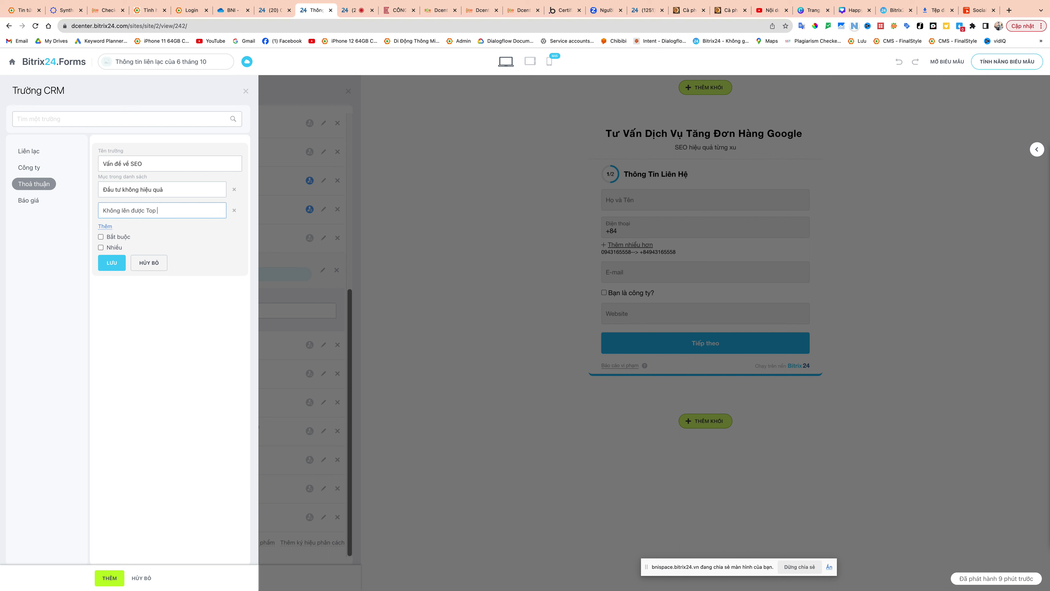
pyautogui.click(105, 226)
pyautogui.write('Chuy')
pyautogui.press('BackSpace')
pyautogui.press('BackSpace')
pyautogui.press('BackSpace')
pyautogui.press('BackSpace')
pyautogui.write('Tỉ')
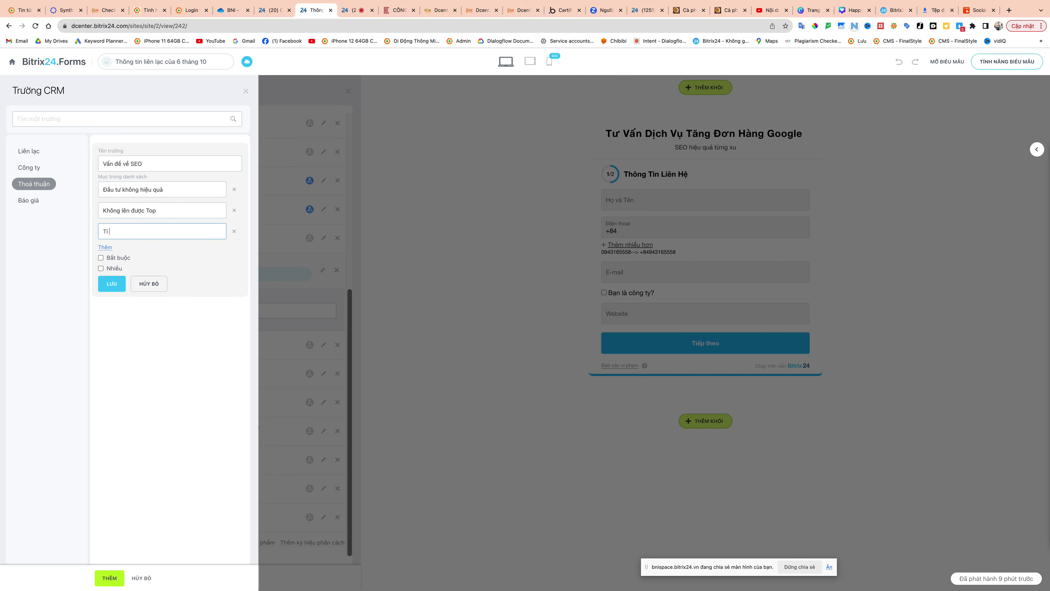
pyautogui.write(' lệ chuyển đổi thấp')
# Add a fourth option 'Luợt truy cập từ từ khoá thương hiệu quả', enable multiple answers, and revise earlier options
pyautogui.click(105, 248)
pyautogui.click(100, 289)
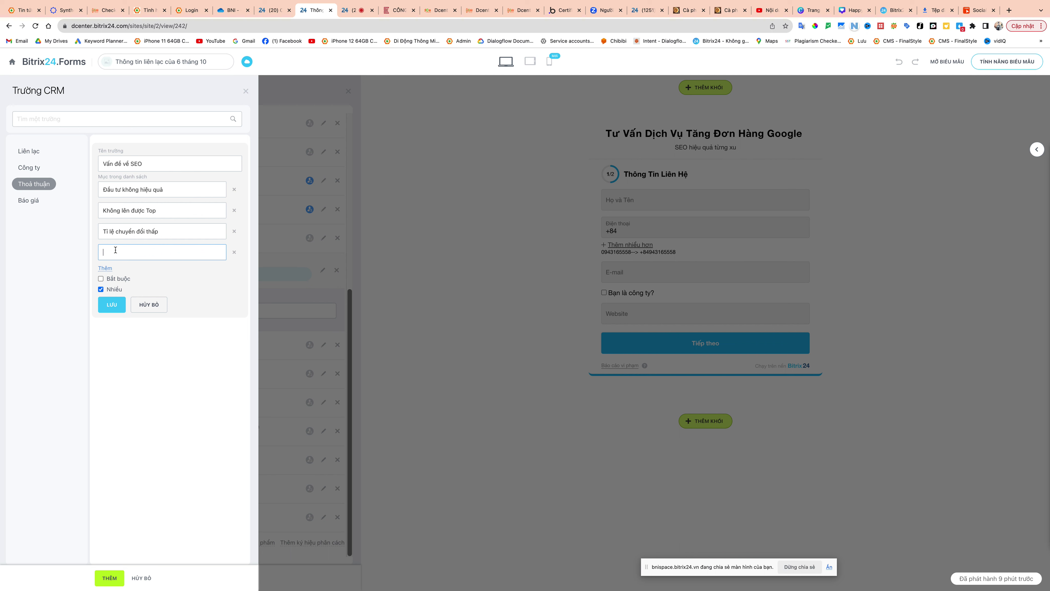
pyautogui.write('Luợt truy cập đến từ từ khoá thương hiệu quả')
pyautogui.click(107, 268)
pyautogui.click(158, 227)
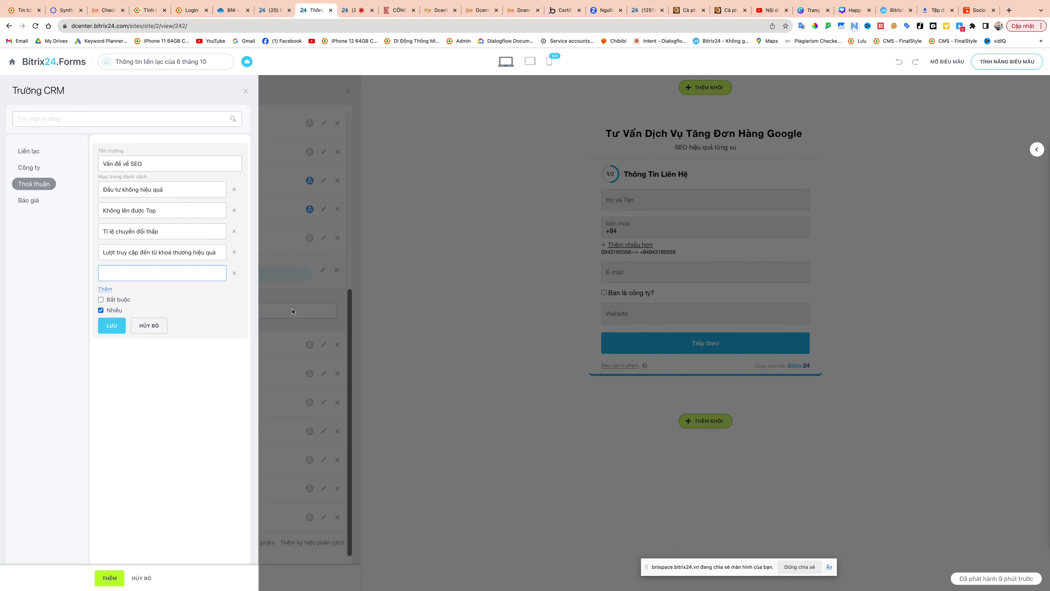
pyautogui.click(177, 247)
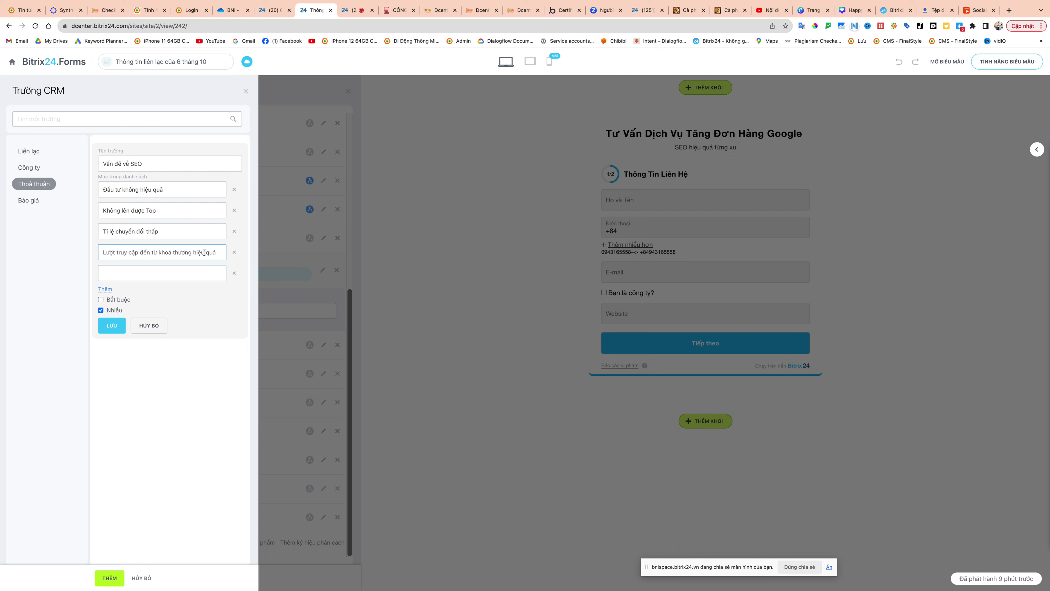
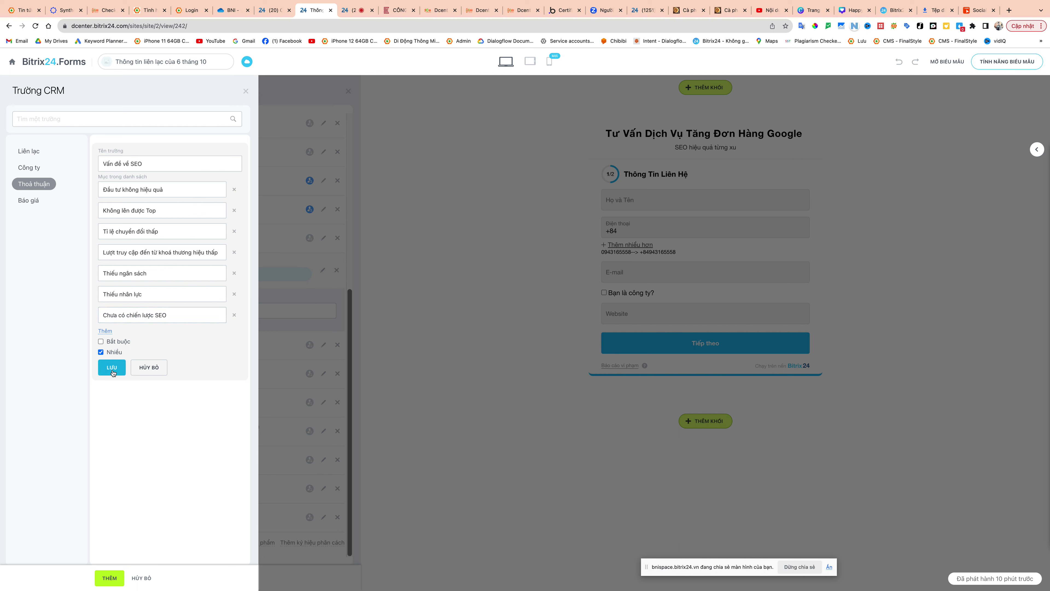
# Add the Vấn đề về SEO list field to the end of the Phân Tích Hiện Trạng page and check its settings
pyautogui.press('Return')
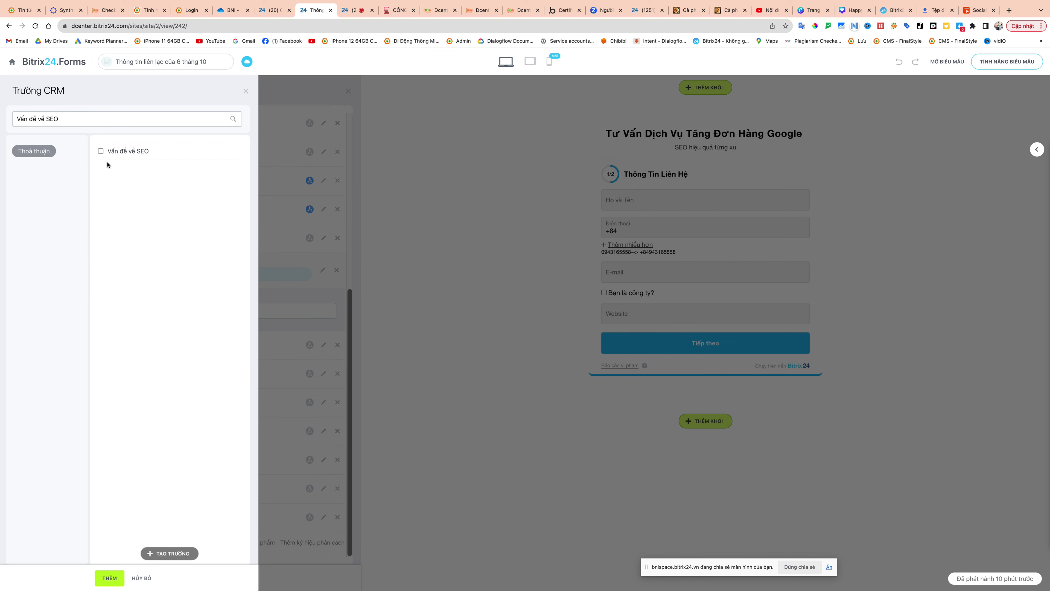
pyautogui.click(108, 578)
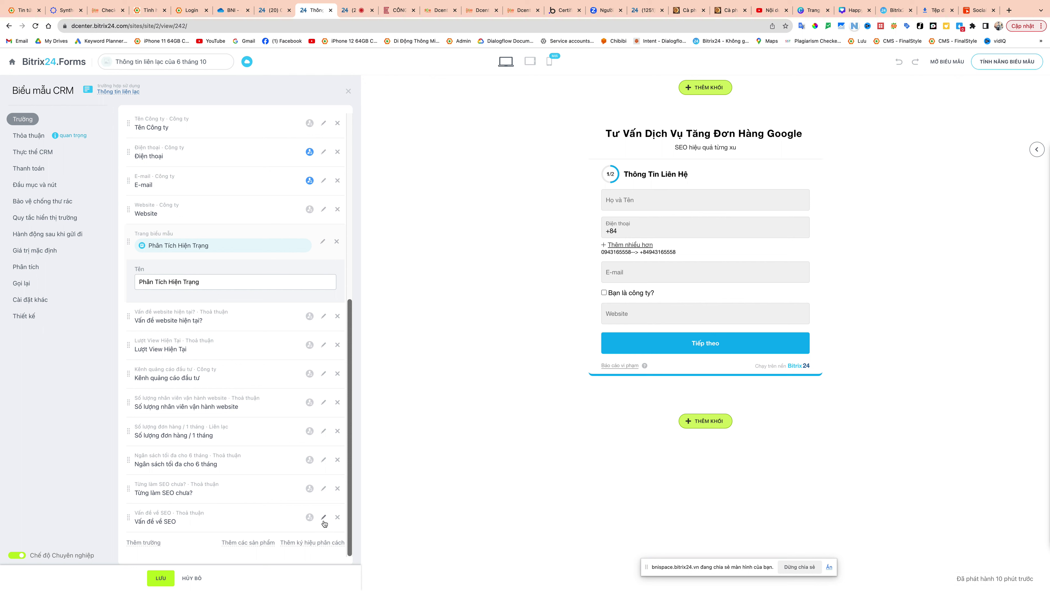
pyautogui.click(324, 517)
pyautogui.scroll(-5, 246, 485)
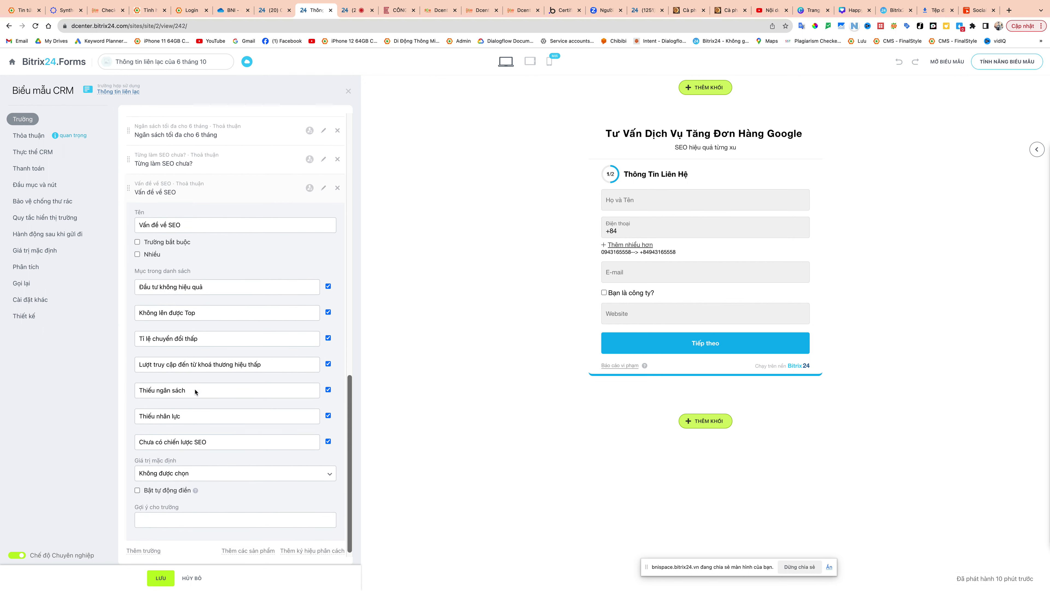
pyautogui.scroll(3, 147, 278)
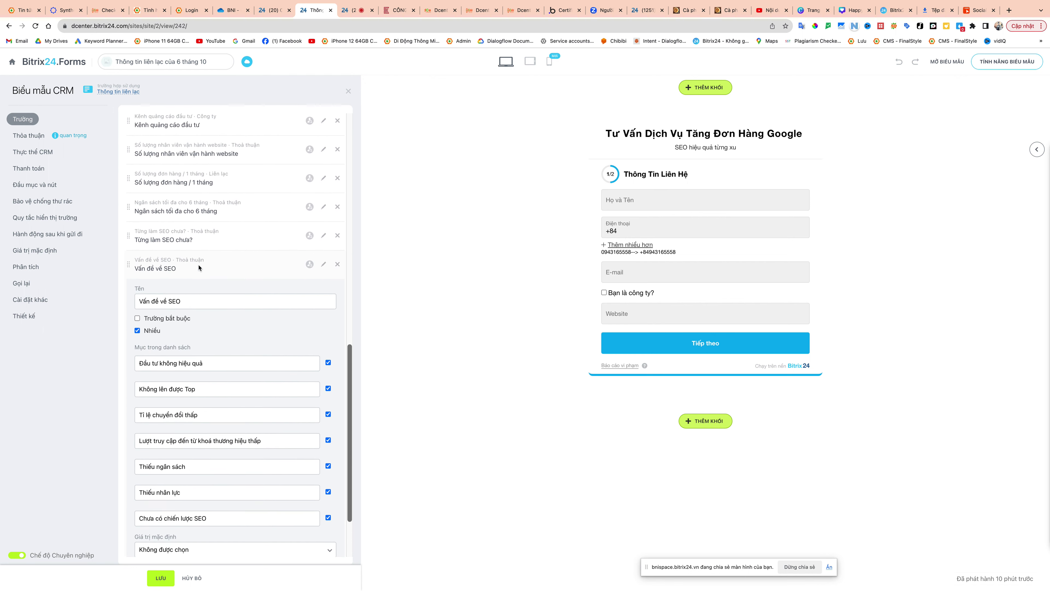
# Review the settings of the other Phân Tích Hiện Trạng fields, then save the form
pyautogui.click(323, 248)
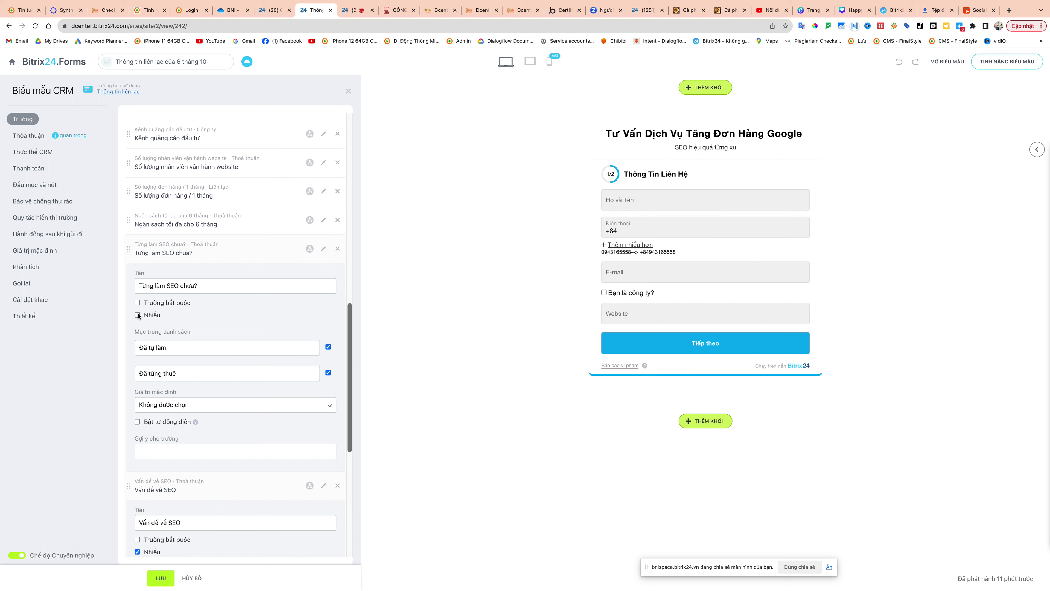
pyautogui.click(323, 220)
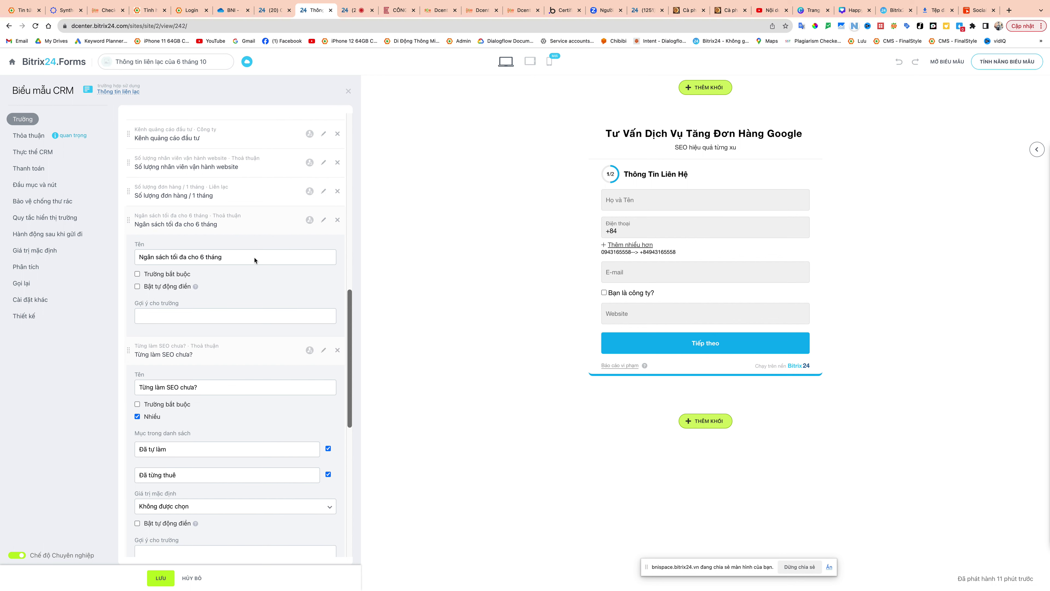
pyautogui.click(322, 221)
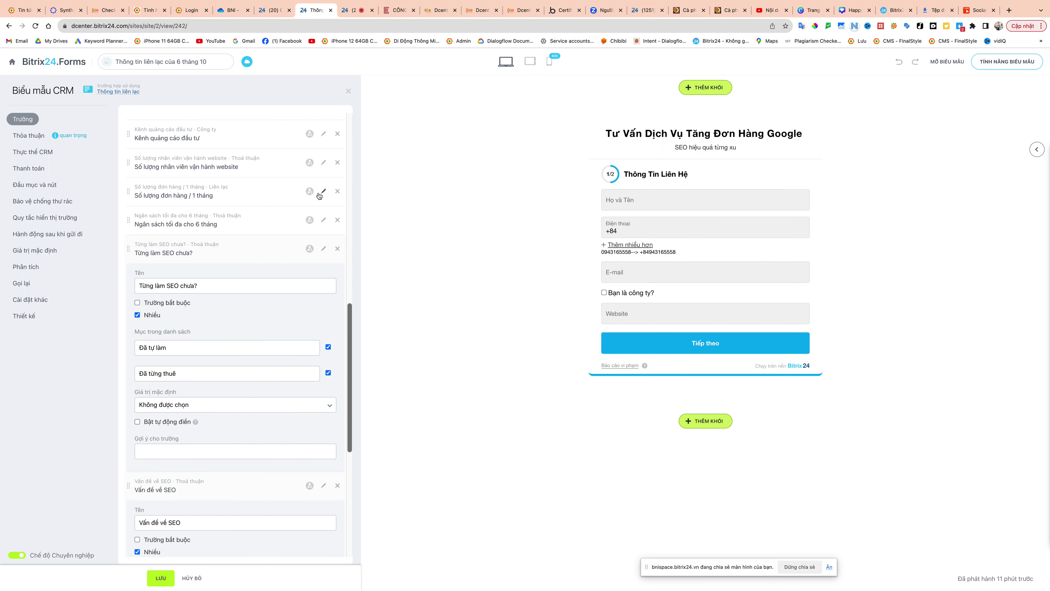
pyautogui.click(321, 192)
pyautogui.click(321, 192)
pyautogui.click(323, 164)
pyautogui.click(323, 163)
pyautogui.click(323, 133)
pyautogui.click(323, 134)
pyautogui.scroll(-5, 317, 279)
pyautogui.click(160, 577)
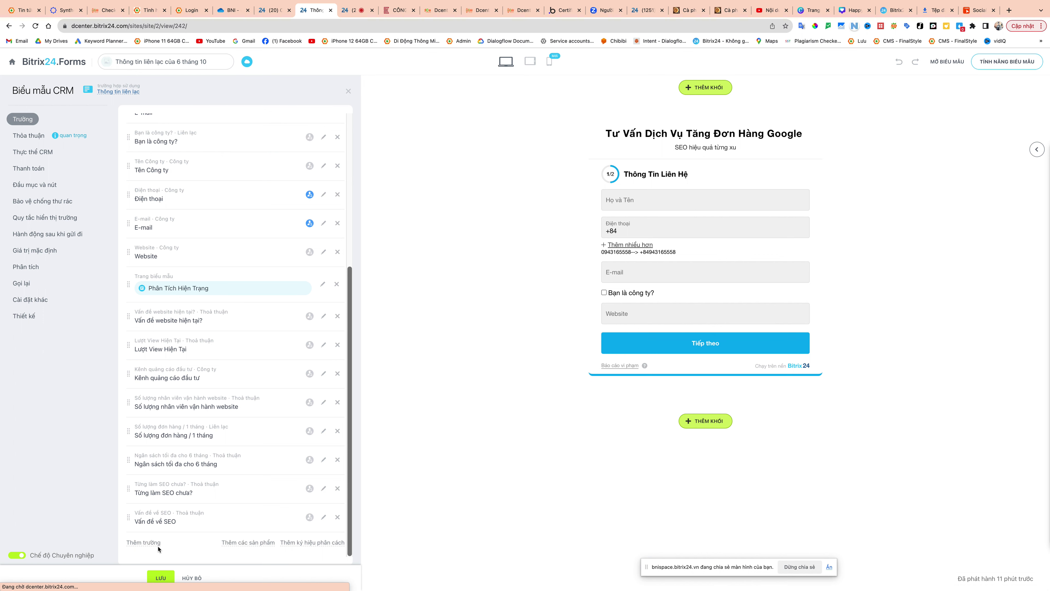
# Insert a new form page break after Vấn đề về SEO and rename it 'Mục Tiêu'
pyautogui.click(312, 542)
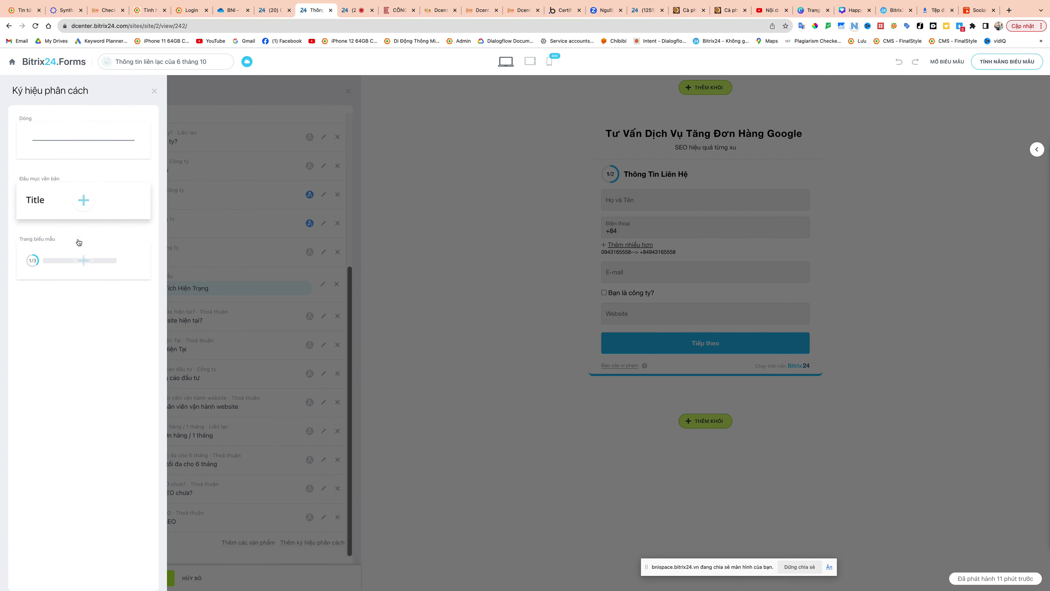
pyautogui.click(79, 248)
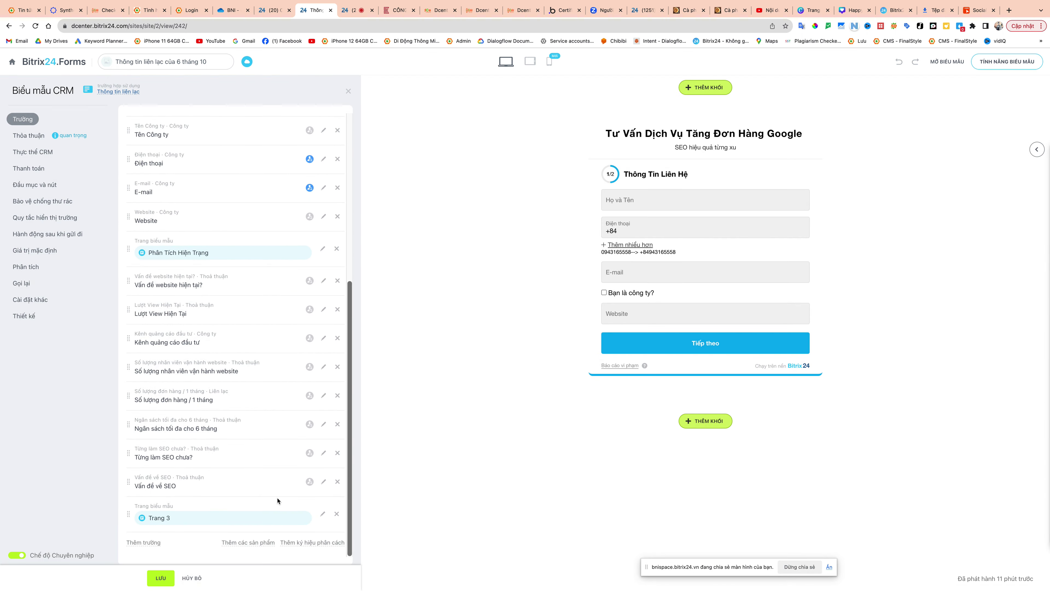
pyautogui.click(323, 513)
pyautogui.tripleClick(181, 511)
pyautogui.write('Mục Tiêu')
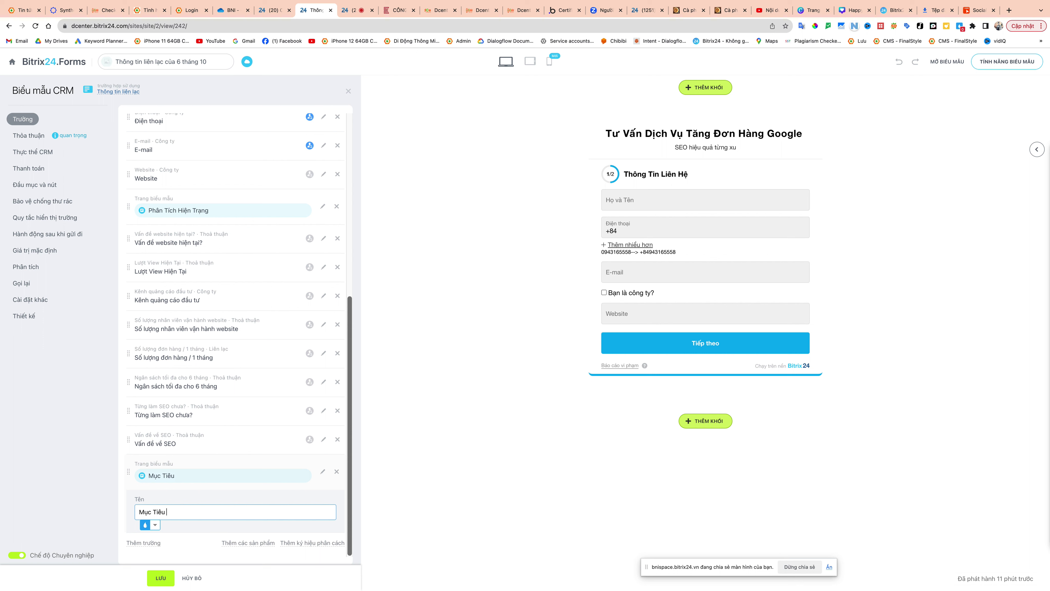
# Create a number-type deal field 'Số lượt truy cập hằng tháng' and tick it for adding
pyautogui.click(143, 542)
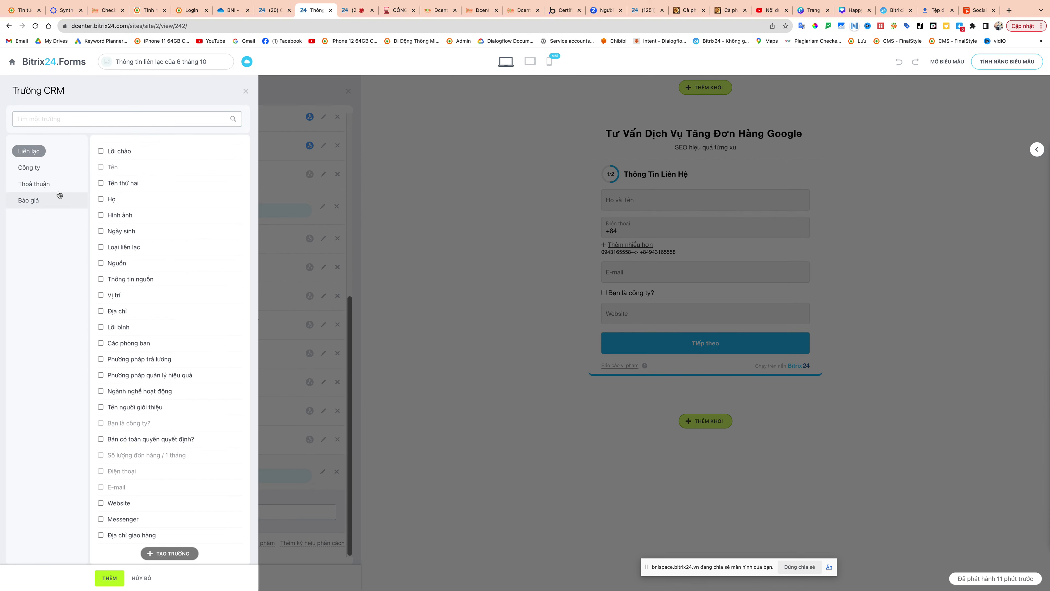
pyautogui.click(51, 184)
pyautogui.scroll(-10, 172, 357)
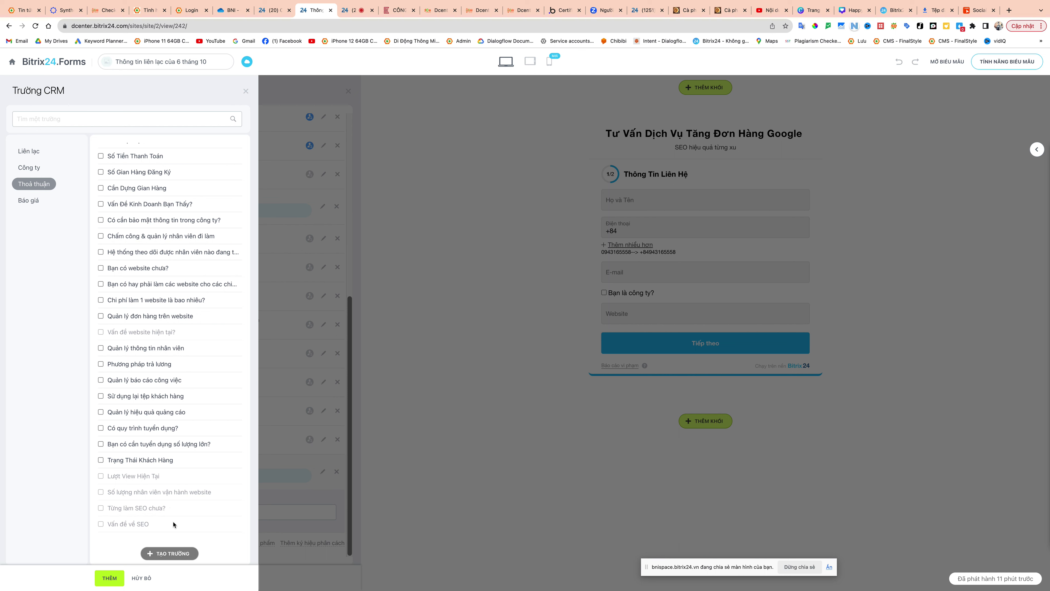
pyautogui.click(172, 553)
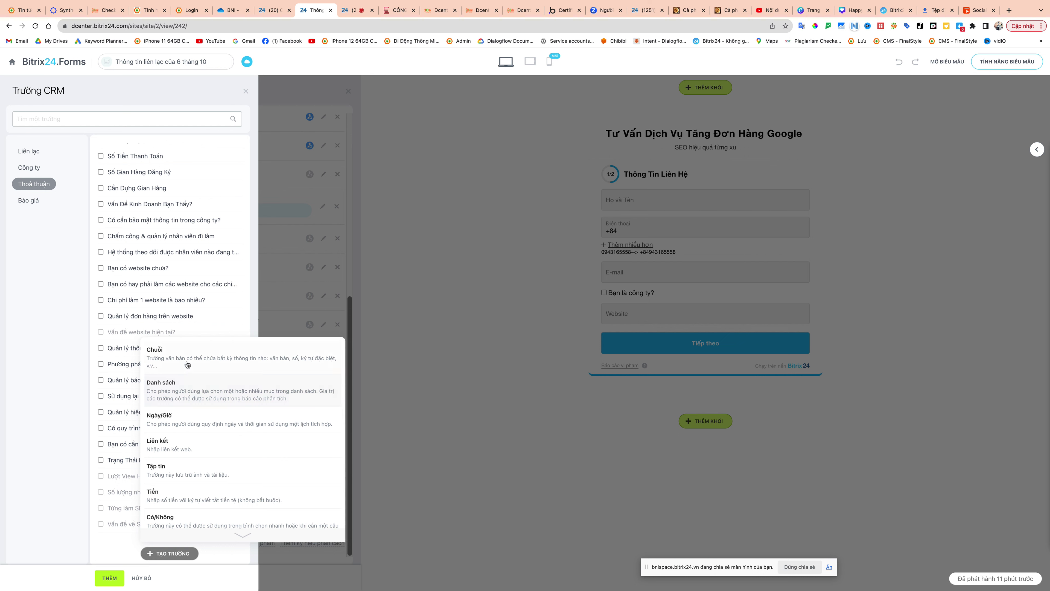
pyautogui.scroll(-1, 194, 473)
pyautogui.click(168, 520)
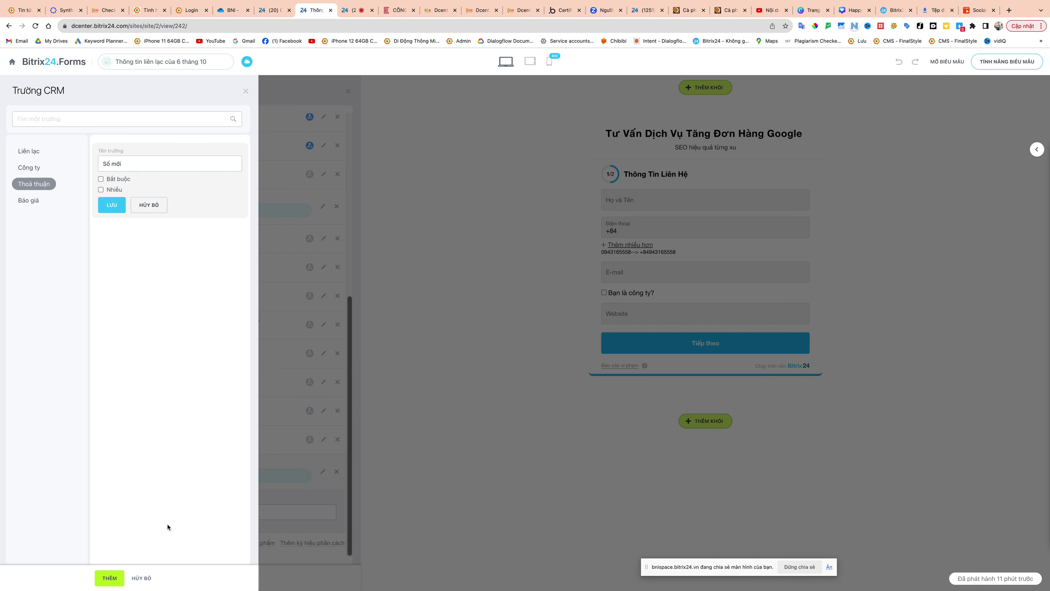
pyautogui.click(145, 163)
pyautogui.hotkey('shift', 'alt', 'Left')
pyautogui.hotkey('shift', 'alt', 'Left')
pyautogui.write('Số lượt truy cập hằng thị')
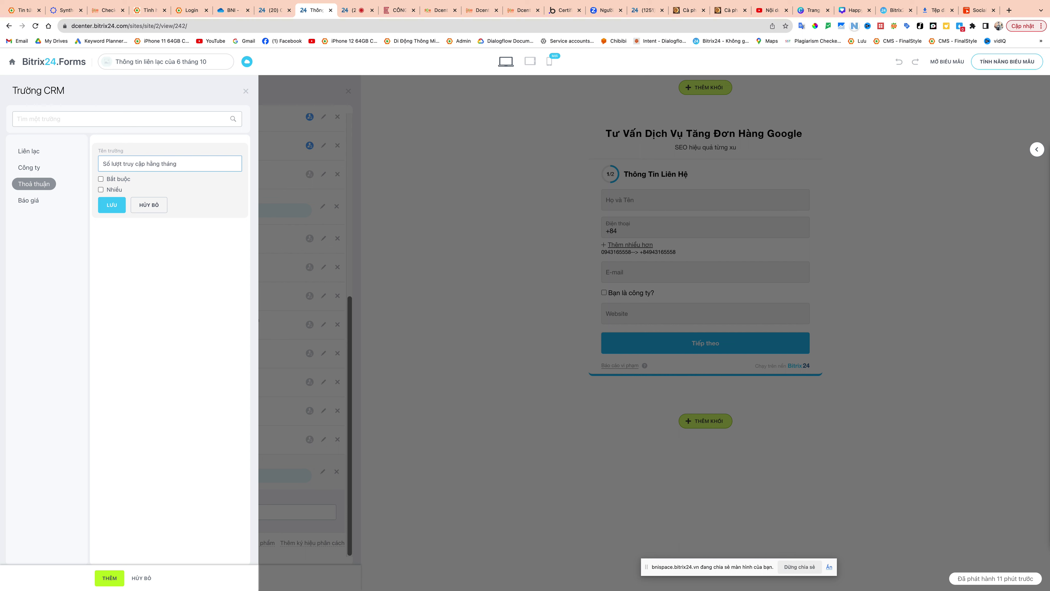
pyautogui.click(137, 203)
pyautogui.click(100, 152)
# Add Số lượt truy cập hằng tháng to the form and create number deal field 'Lượng từ khoá cần lên Top 10'
pyautogui.click(110, 576)
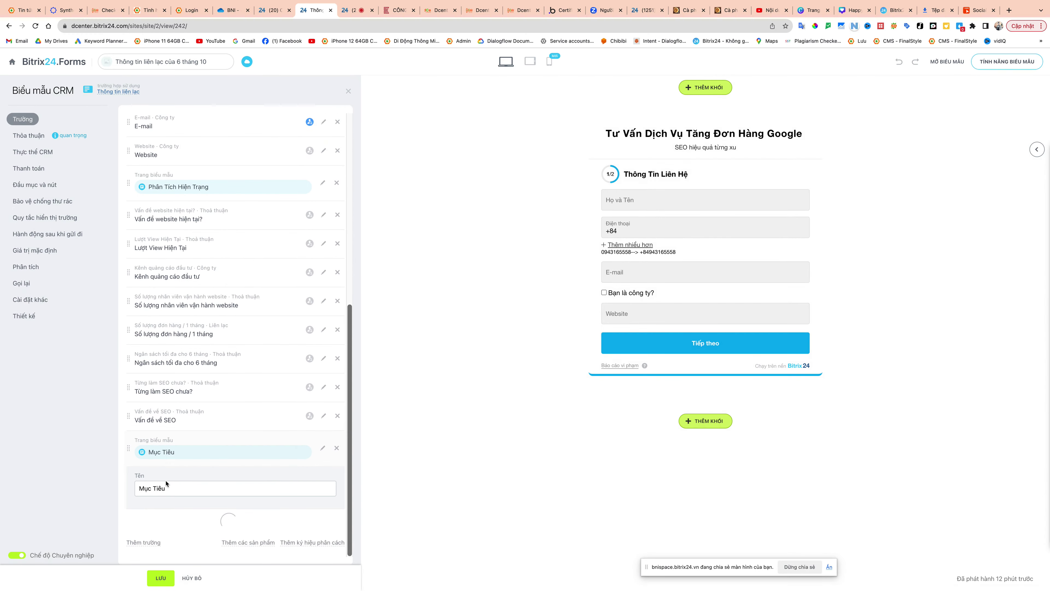
pyautogui.click(141, 546)
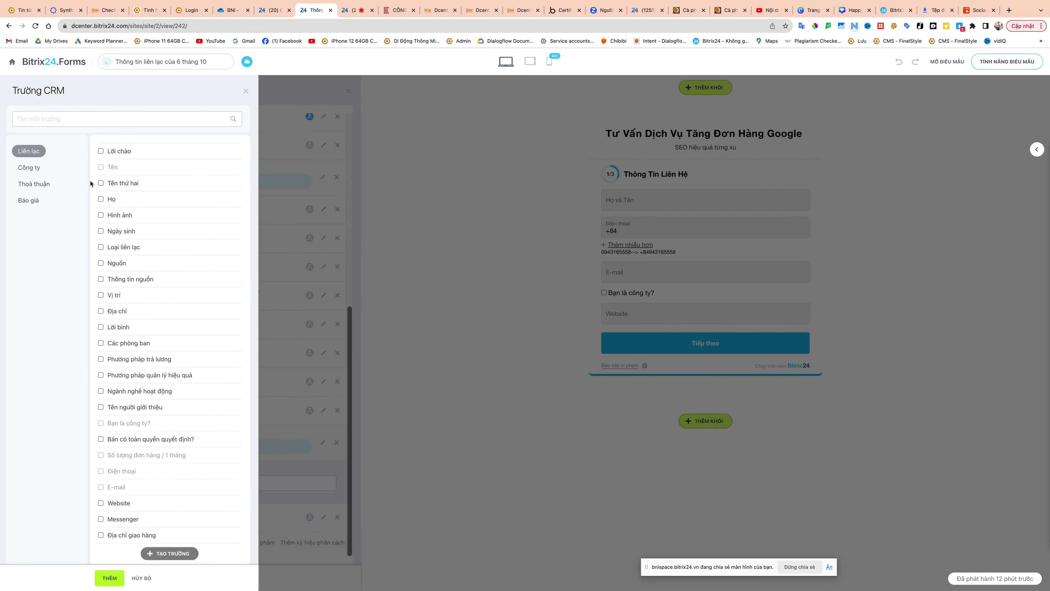
pyautogui.scroll(-1, 190, 421)
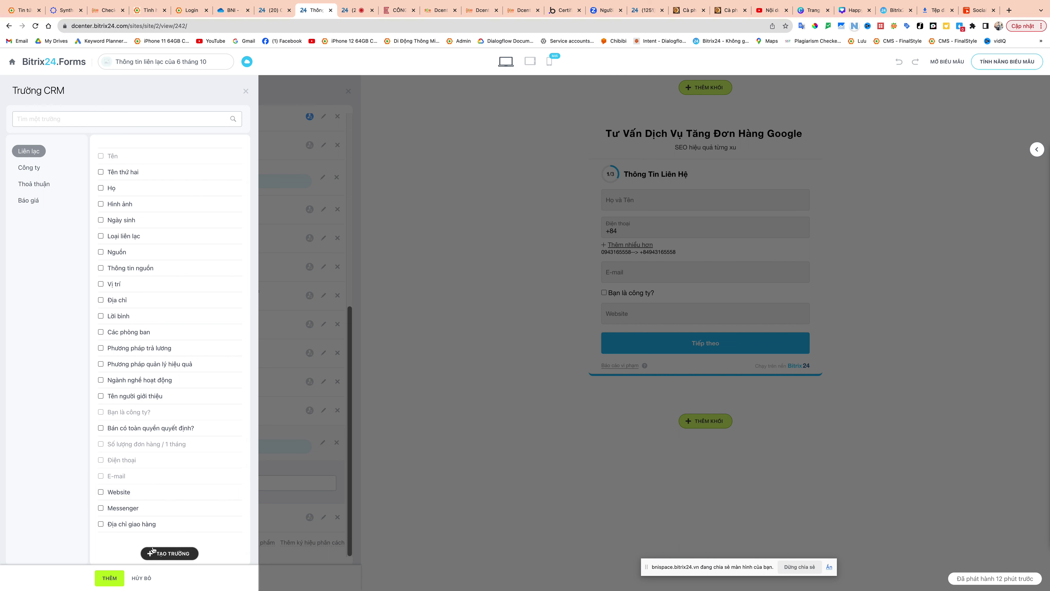
pyautogui.click(54, 187)
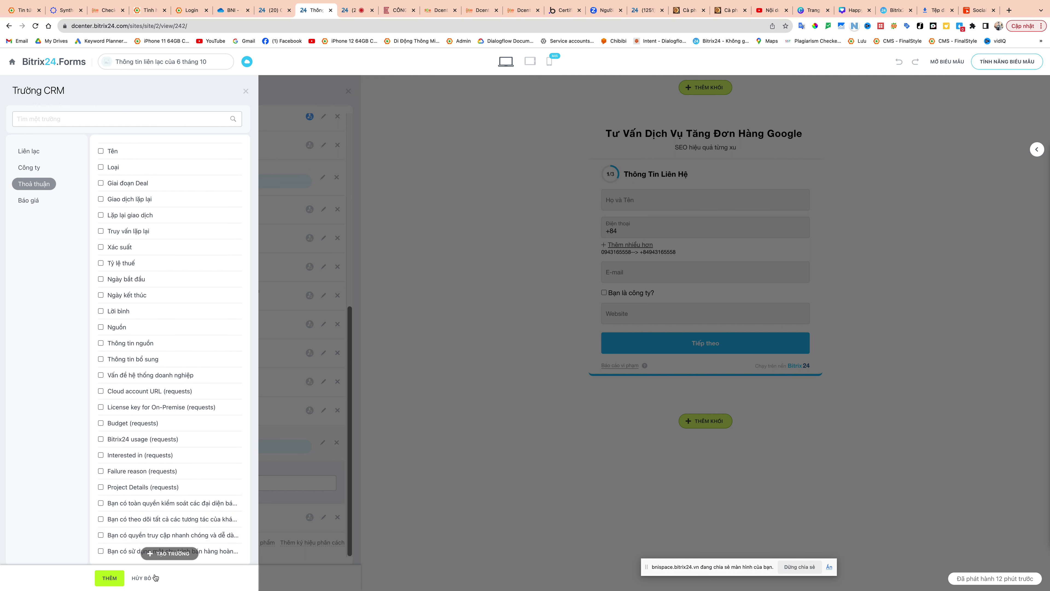
pyautogui.click(153, 553)
pyautogui.scroll(1, 185, 404)
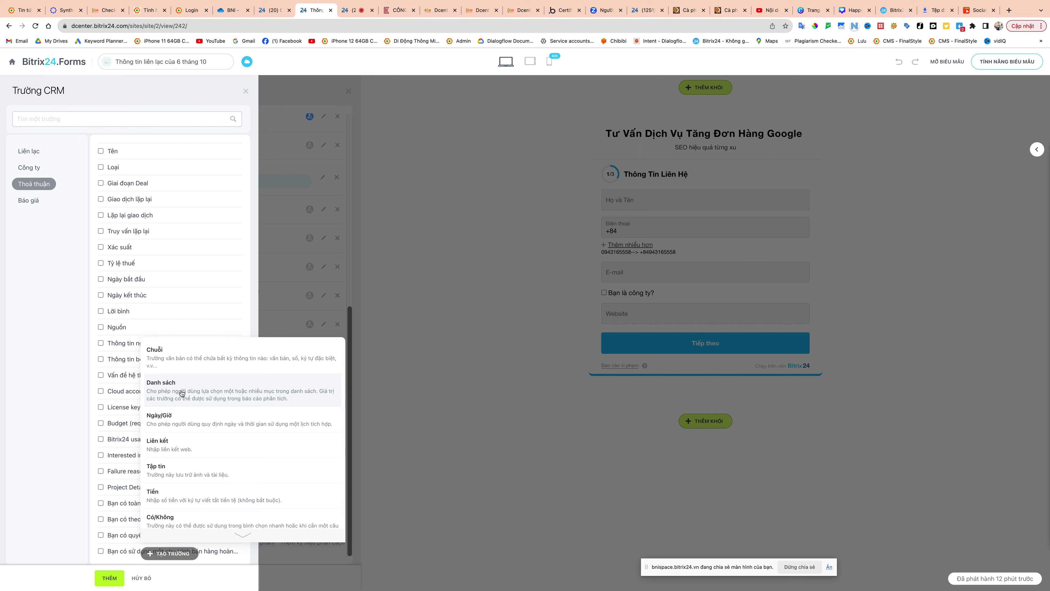
pyautogui.moveTo(181, 392); pyautogui.dragTo(179, 522)
pyautogui.click(180, 522)
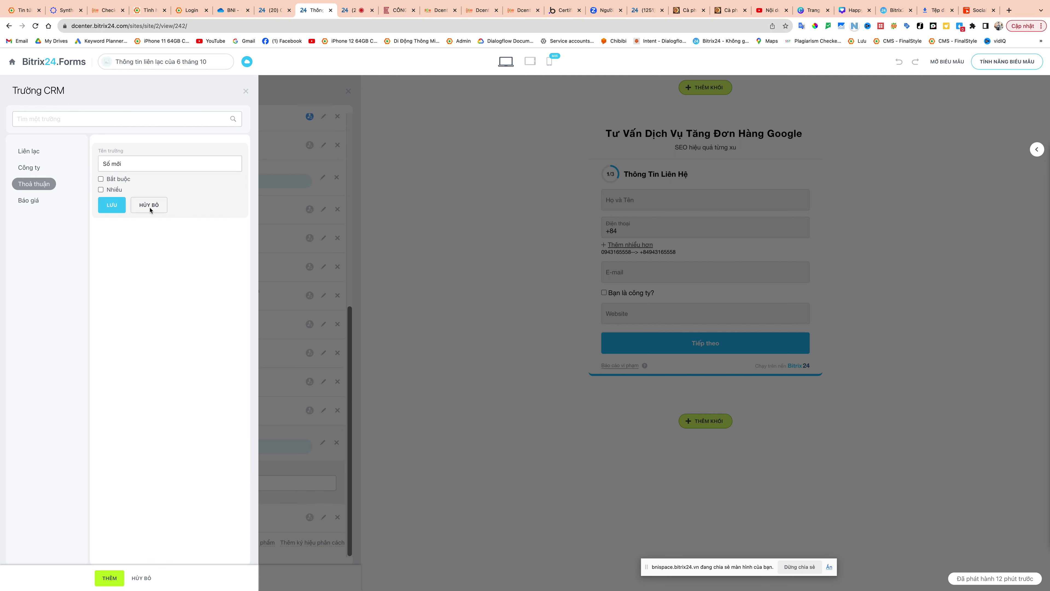
pyautogui.tripleClick(129, 158)
pyautogui.write('Lượng từ khoá cần lên Top 10')
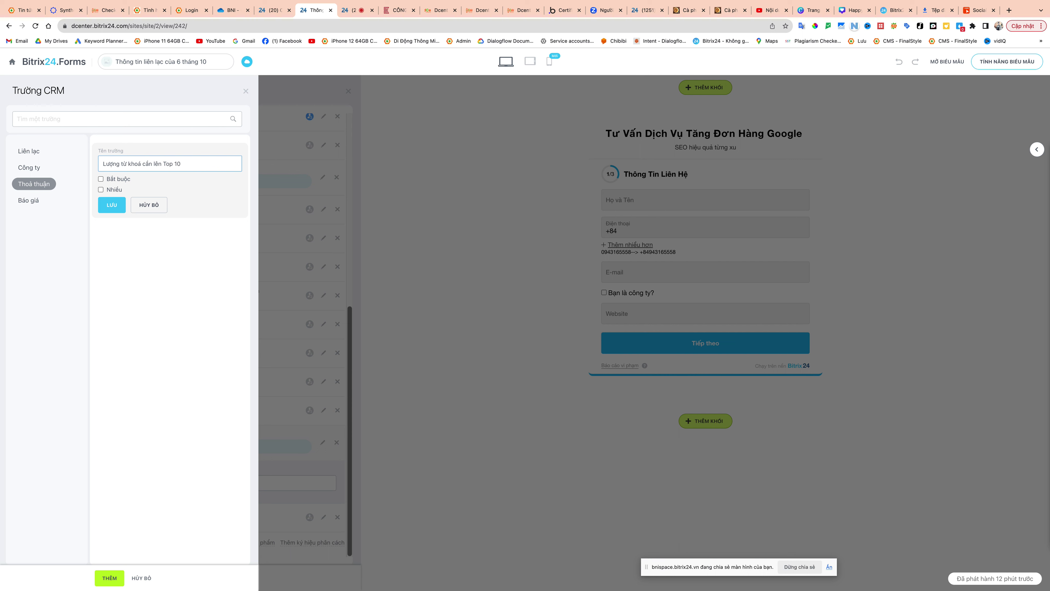
pyautogui.click(112, 205)
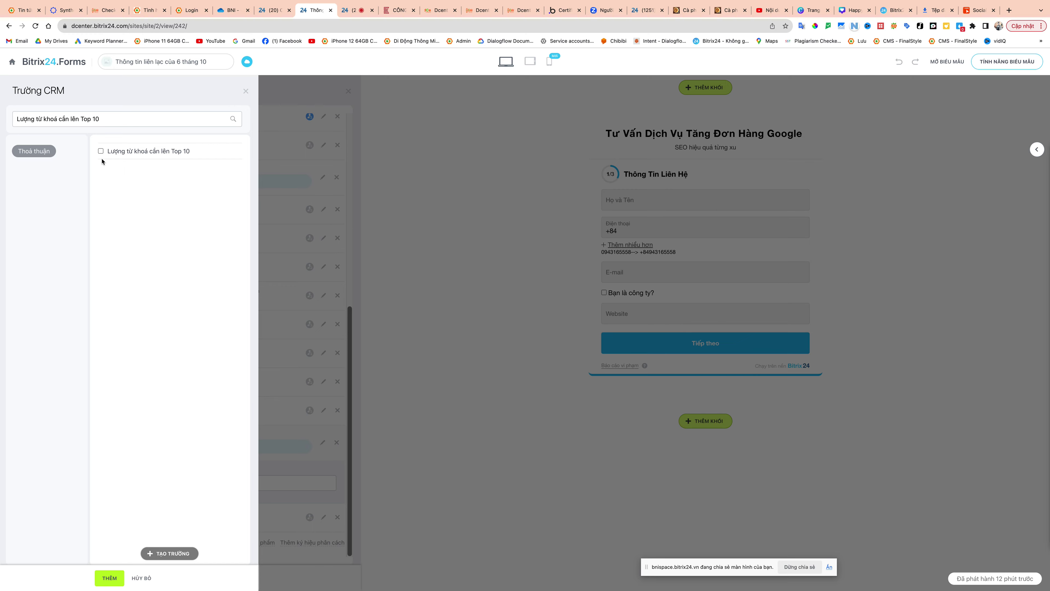
# Add that field to the form, then create another number deal field 'Lượng từ khoá lên top 10'
pyautogui.click(106, 578)
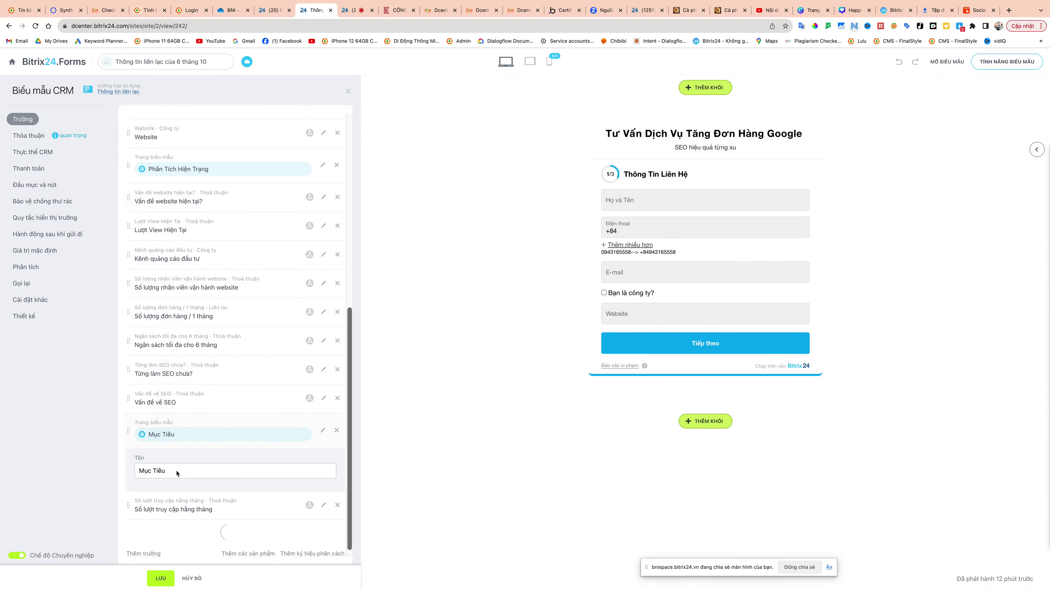
pyautogui.click(144, 542)
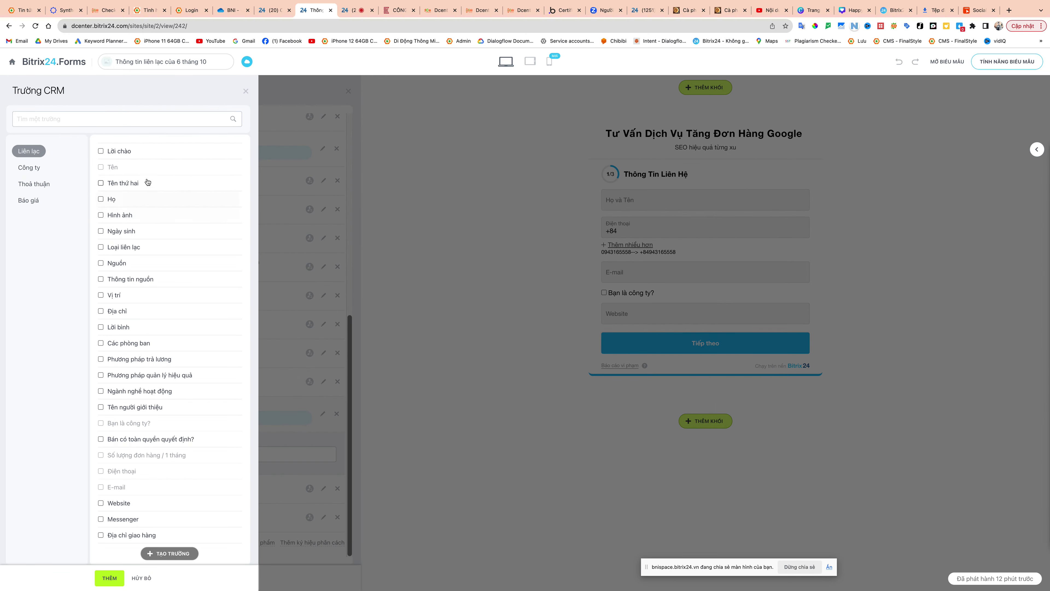
pyautogui.click(69, 186)
pyautogui.scroll(-15, 145, 289)
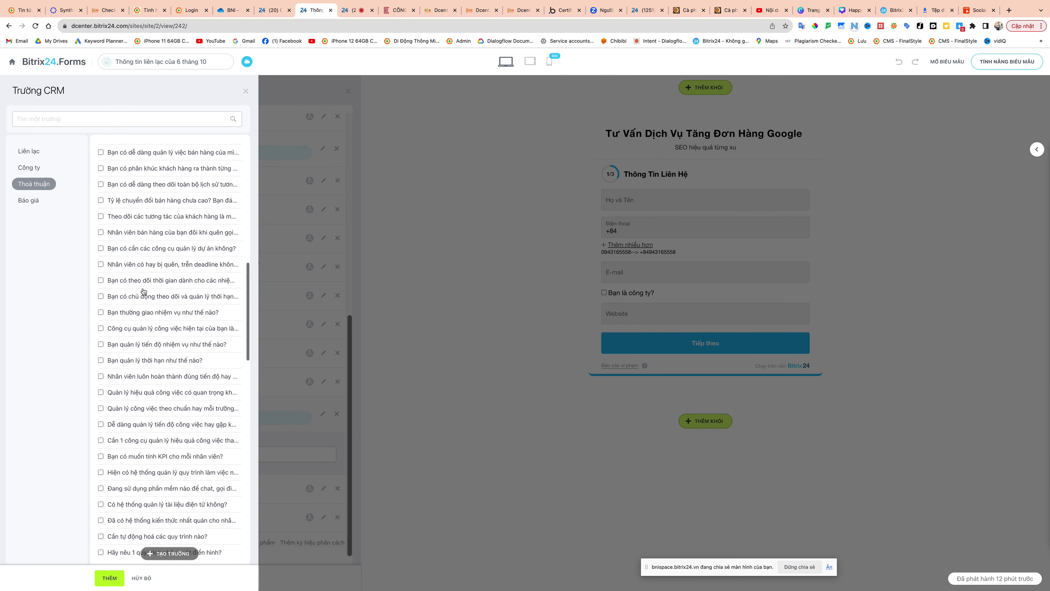
pyautogui.click(160, 556)
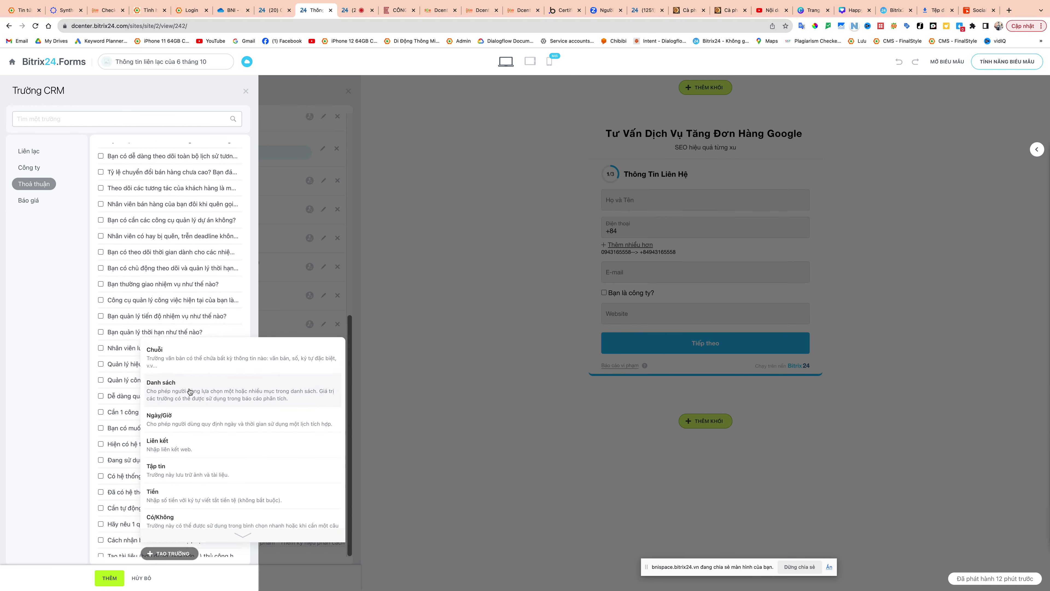
pyautogui.scroll(-2, 184, 493)
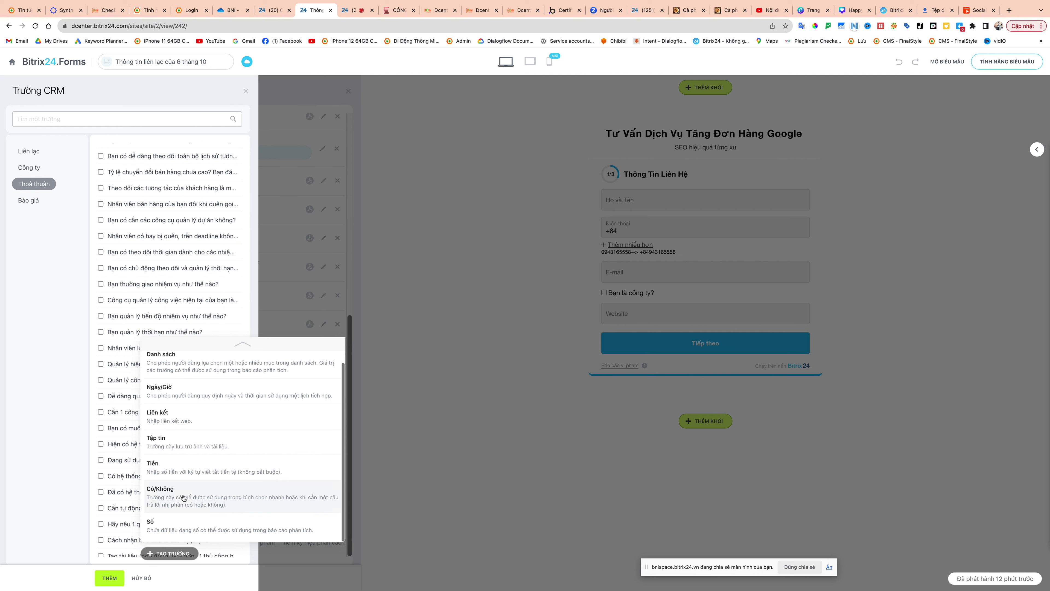
pyautogui.click(179, 514)
pyautogui.click(141, 164)
pyautogui.doubleClick(142, 166)
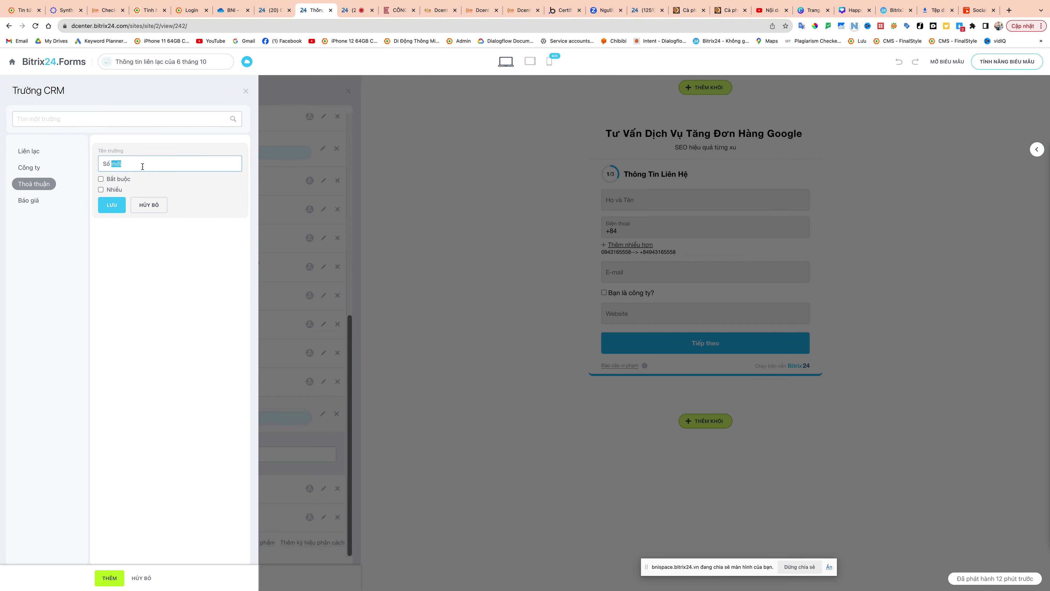
pyautogui.press('BackSpace')
pyautogui.press('BackSpace')
pyautogui.press('BackSpace')
pyautogui.press('BackSpace')
pyautogui.write('Lượng từ khoá lên')
pyautogui.click(124, 204)
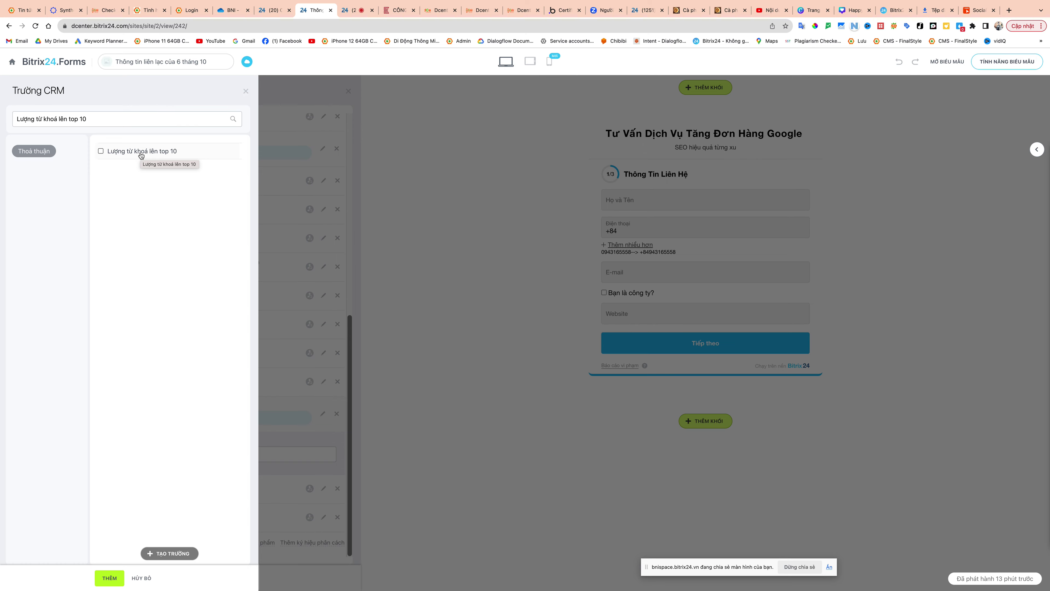
# Open the Bitrix24.Forms home link in a new tab and switch to it
pyautogui.click(271, 10)
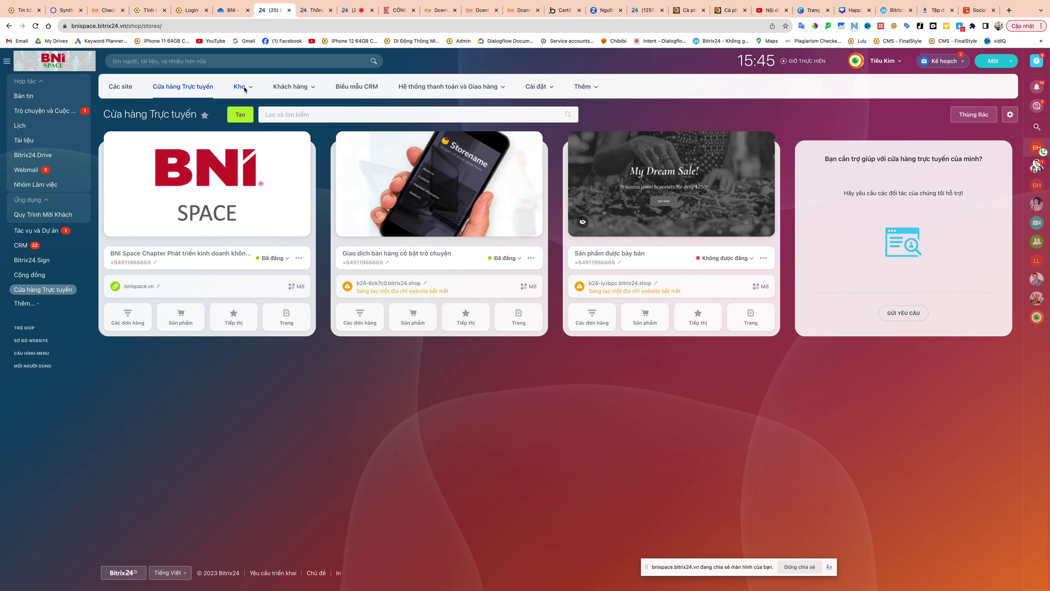
pyautogui.click(315, 10)
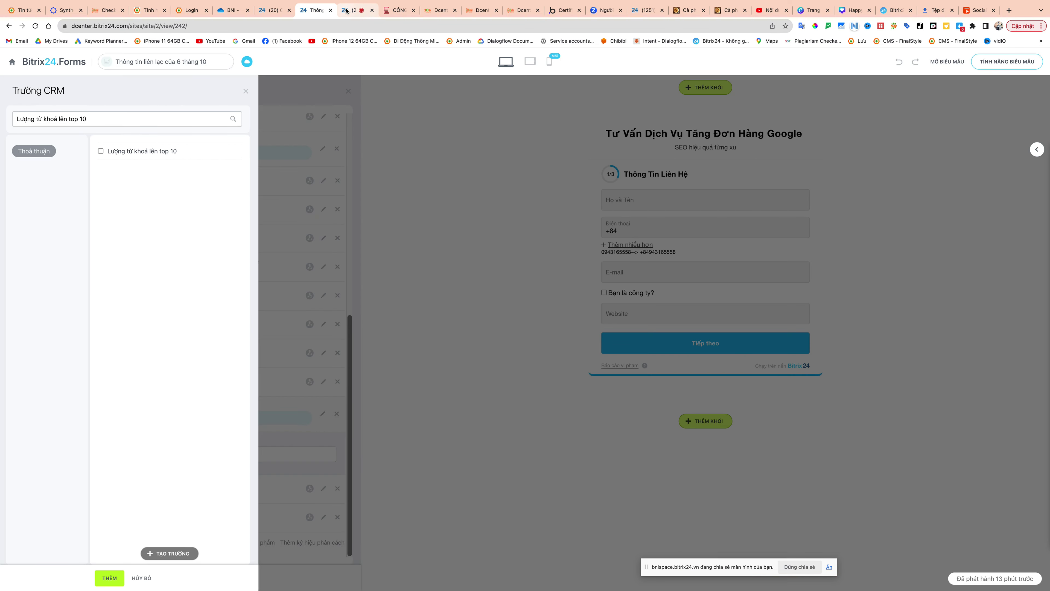
pyautogui.rightClick(13, 61)
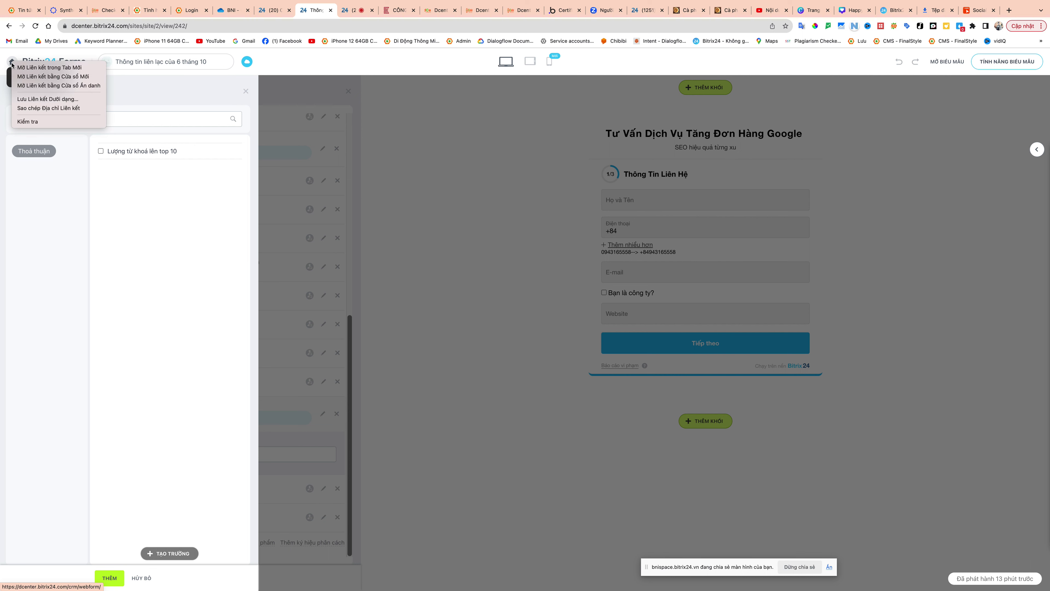
pyautogui.click(27, 67)
pyautogui.click(339, 13)
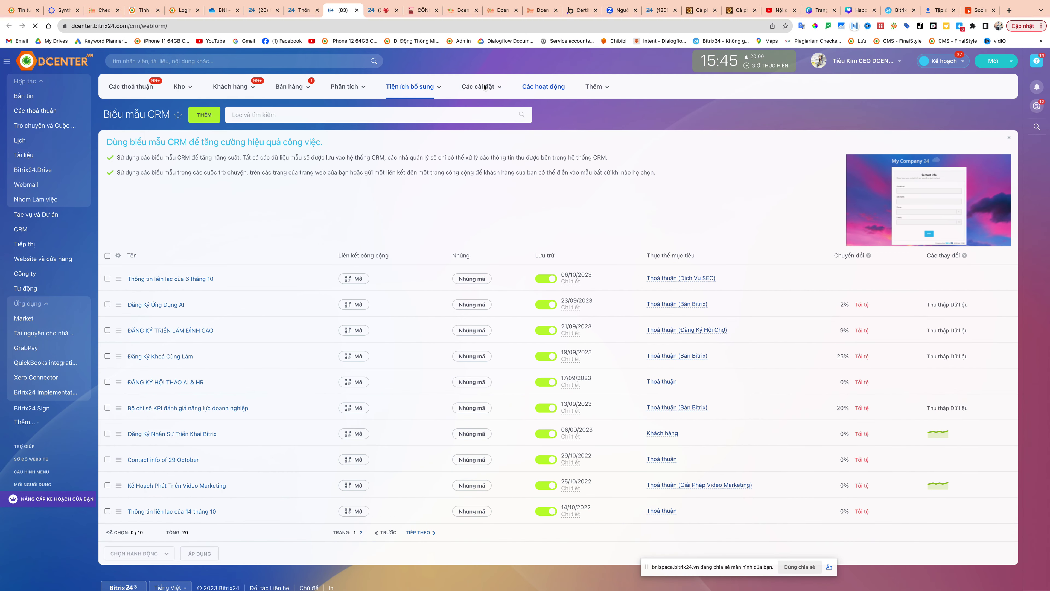
# Go to CRM settings' deal custom fields and open the Lượng từ khoá lên top 10 field
pyautogui.click(489, 97)
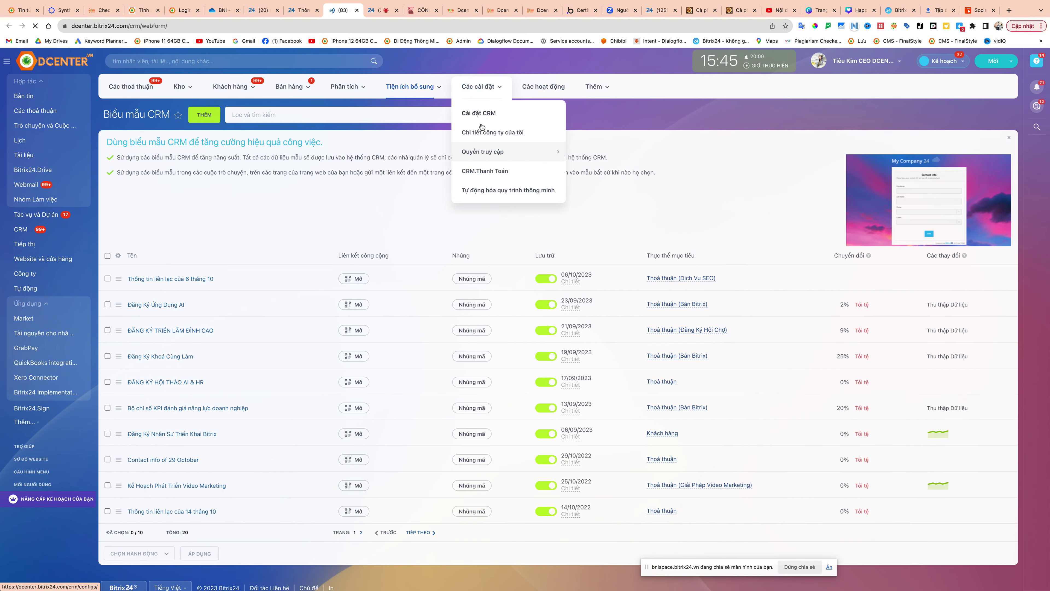
pyautogui.click(480, 115)
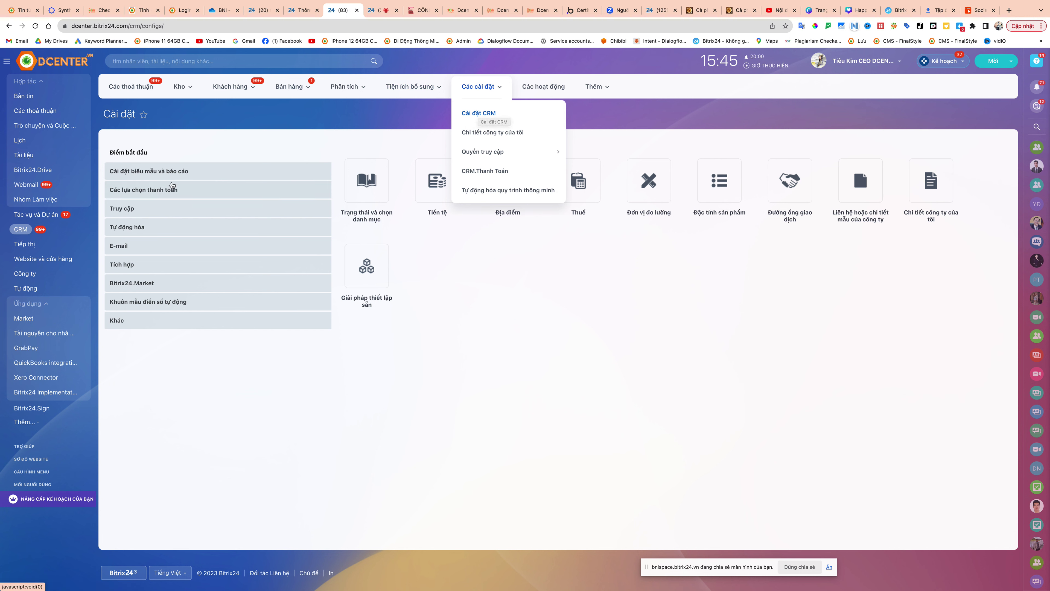
pyautogui.click(139, 176)
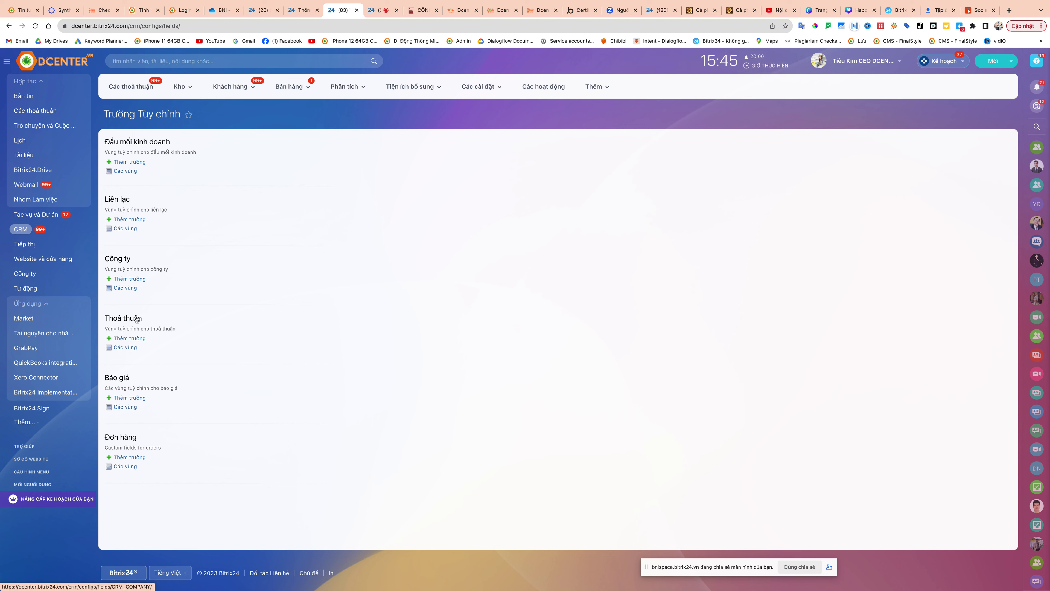
pyautogui.click(128, 347)
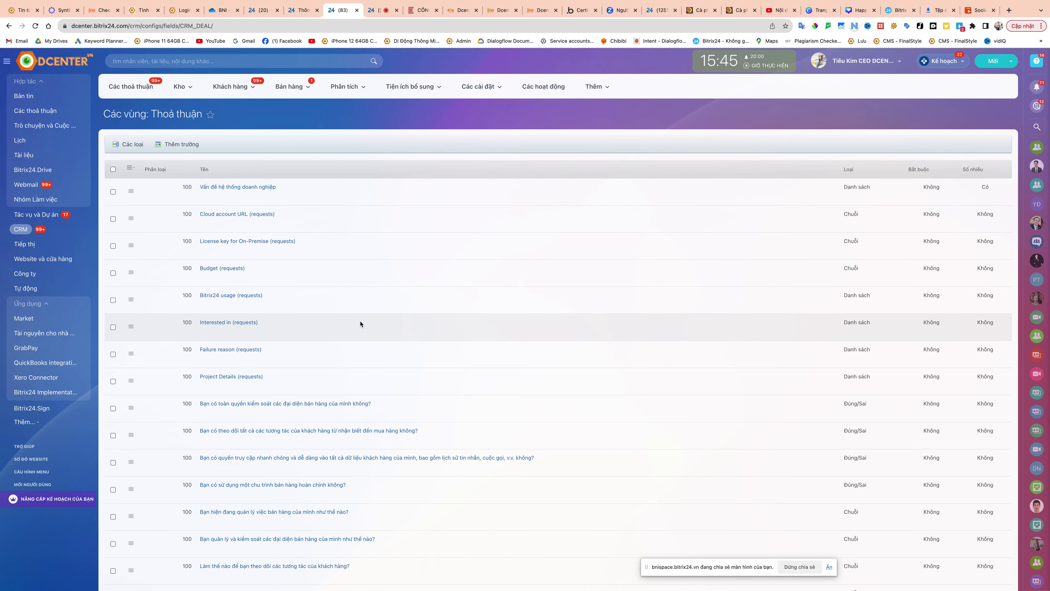
pyautogui.scroll(-20, 360, 324)
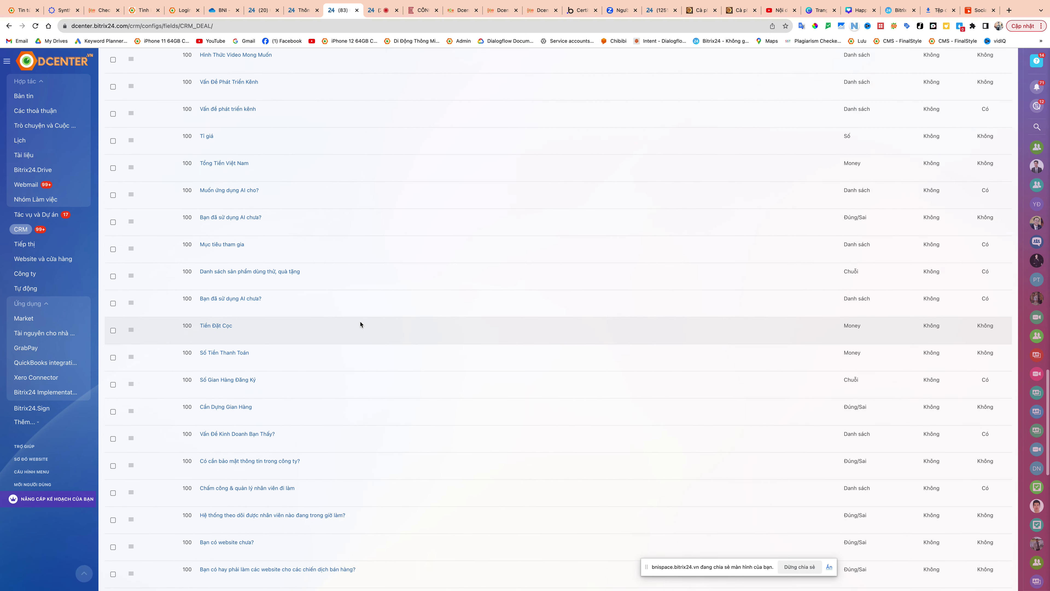
pyautogui.scroll(-10, 360, 325)
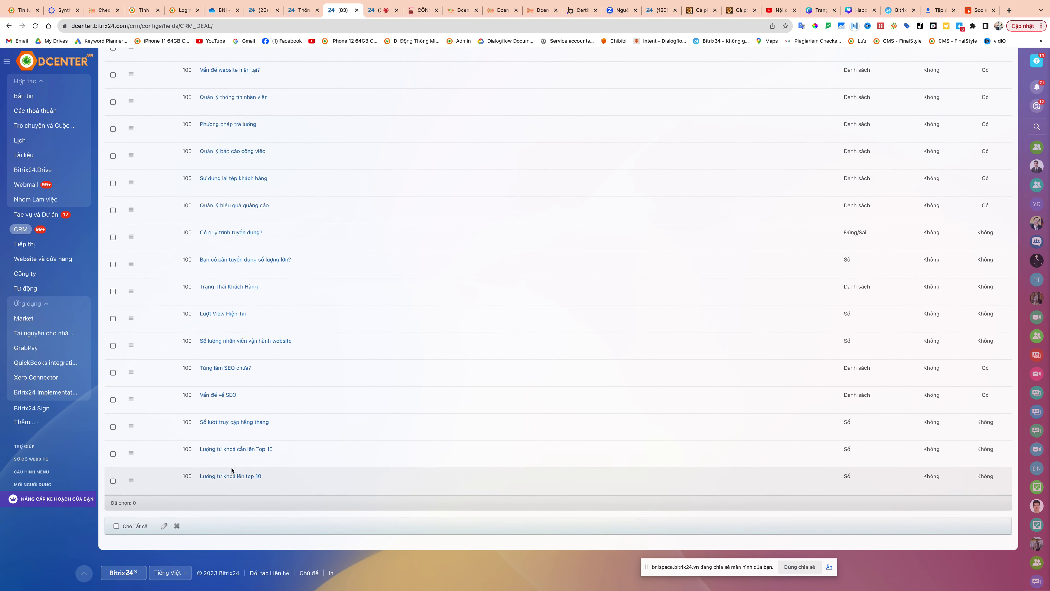
pyautogui.click(226, 481)
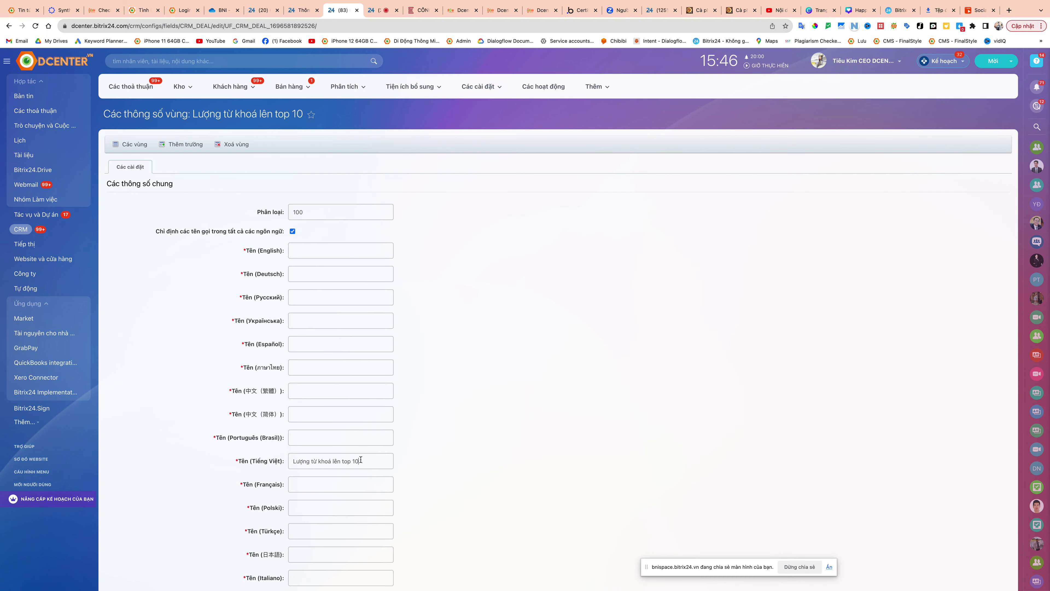
# Save the field with one name for all languages, then start a new deal field
pyautogui.scroll(-6, 337, 351)
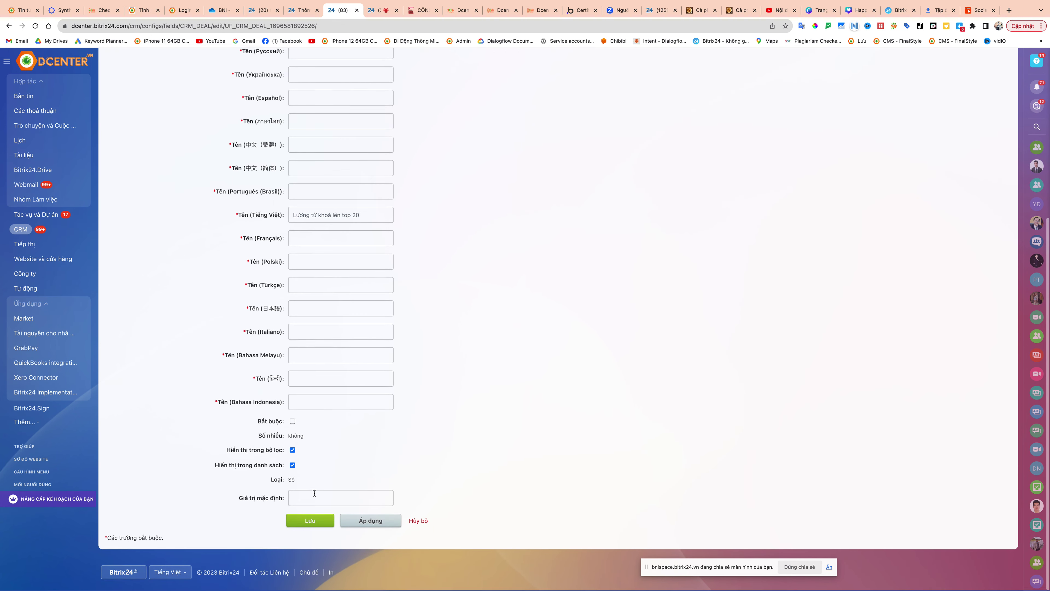
pyautogui.click(309, 522)
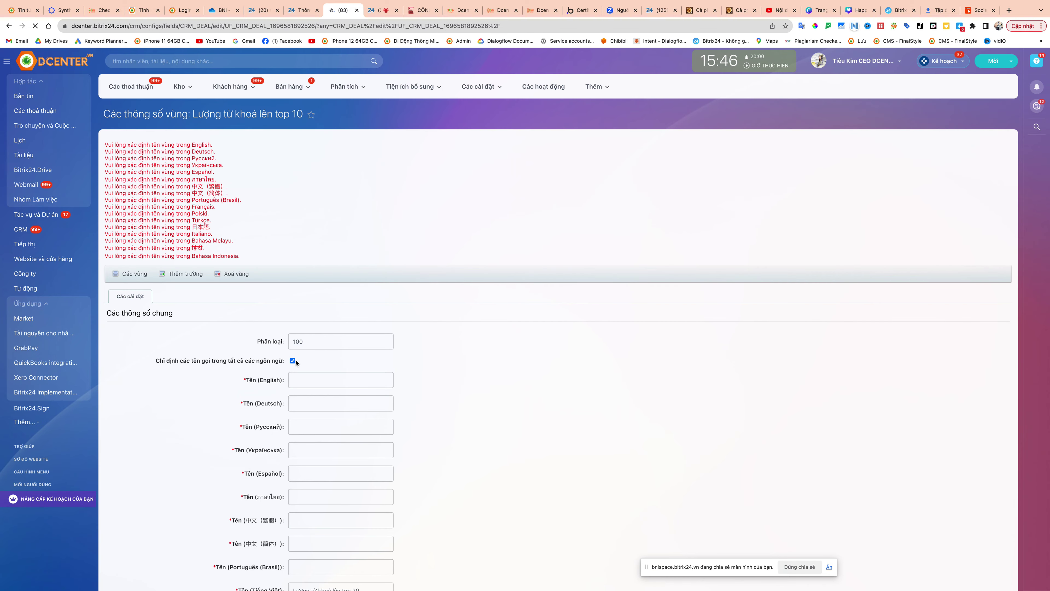
pyautogui.click(294, 361)
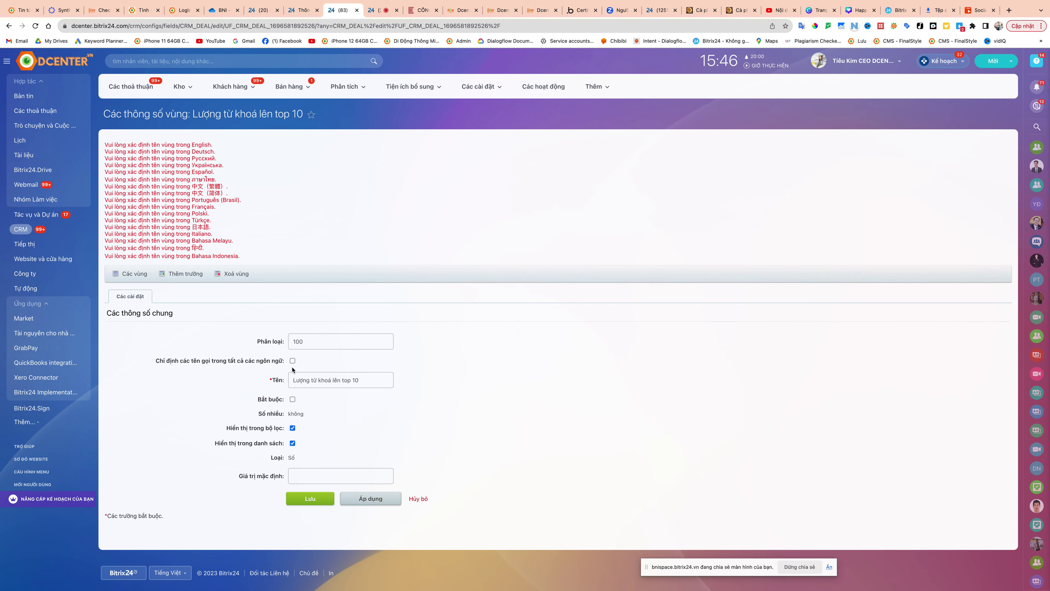
pyautogui.click(306, 498)
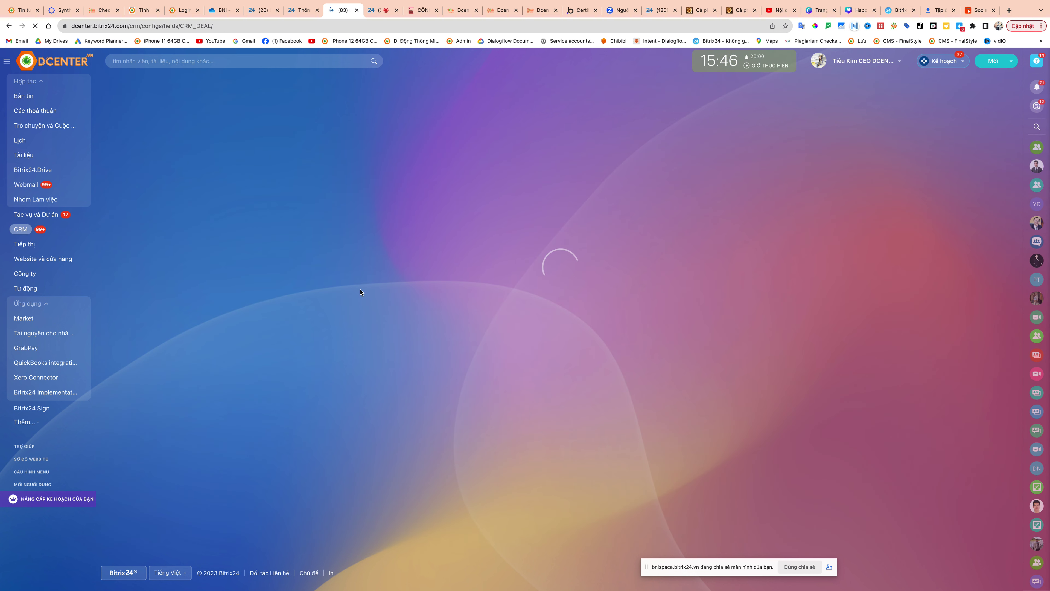
pyautogui.scroll(-10, 360, 292)
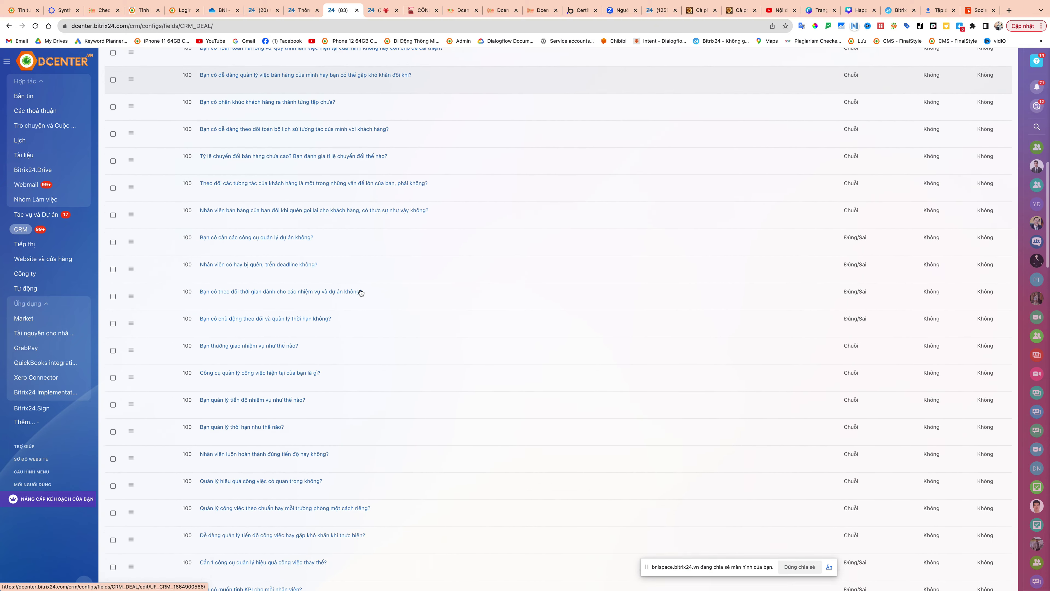
pyautogui.scroll(10, 358, 273)
pyautogui.click(174, 143)
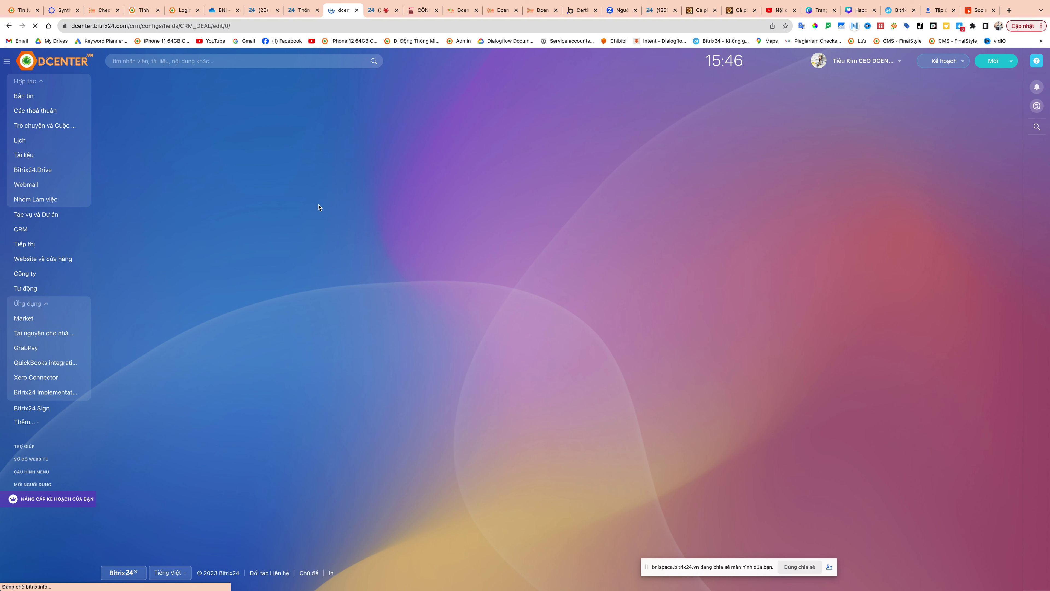
# Create the number deal field 'Số từ khoá lên top 5' and add it to the form
pyautogui.click(304, 10)
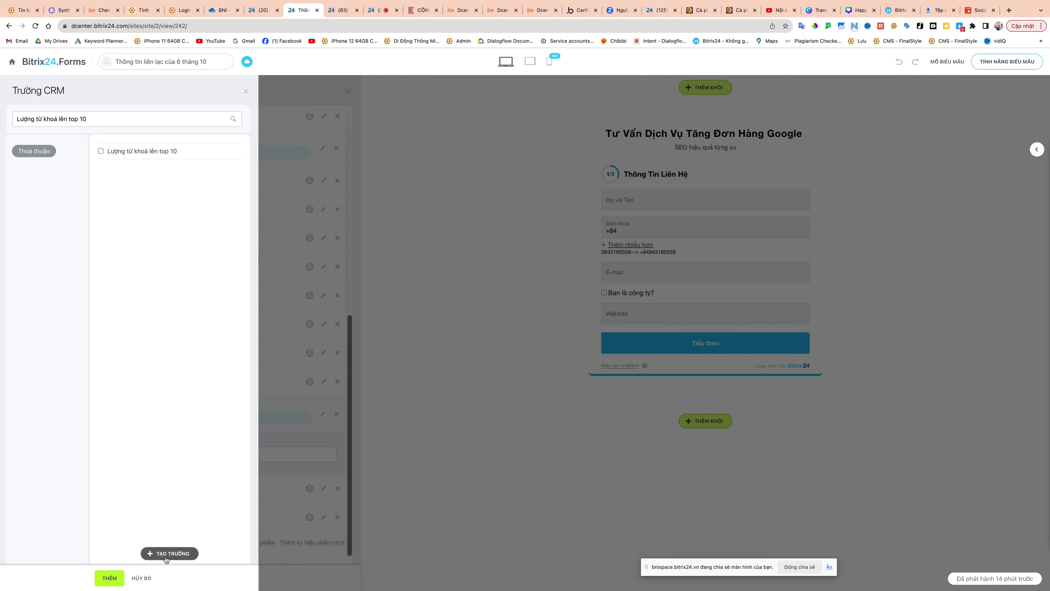
pyautogui.click(167, 553)
pyautogui.scroll(-1, 178, 449)
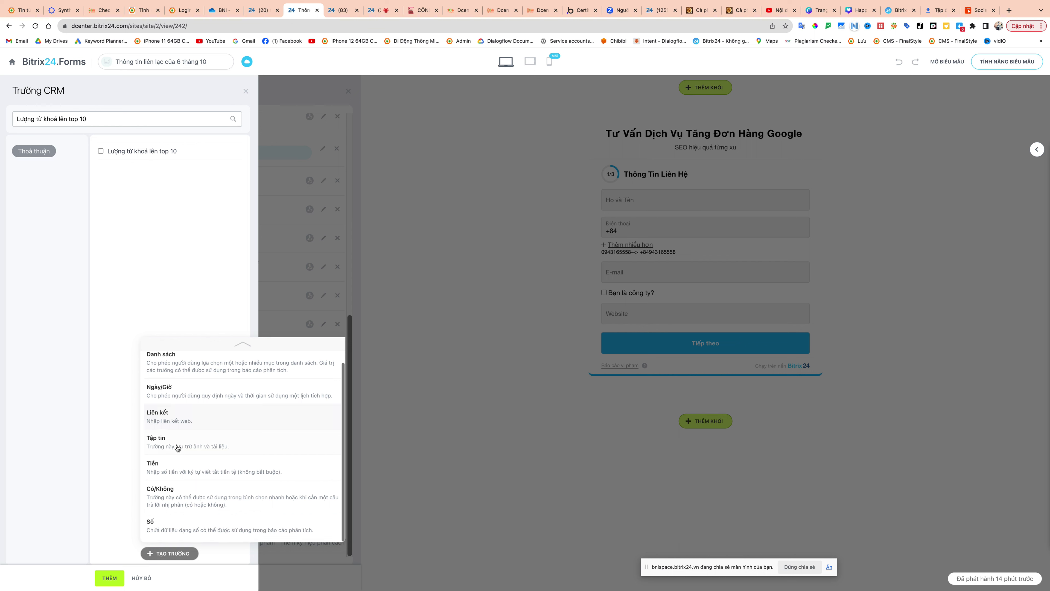
pyautogui.click(166, 521)
pyautogui.tripleClick(148, 166)
pyautogui.write('Số từ khoá lên top 5')
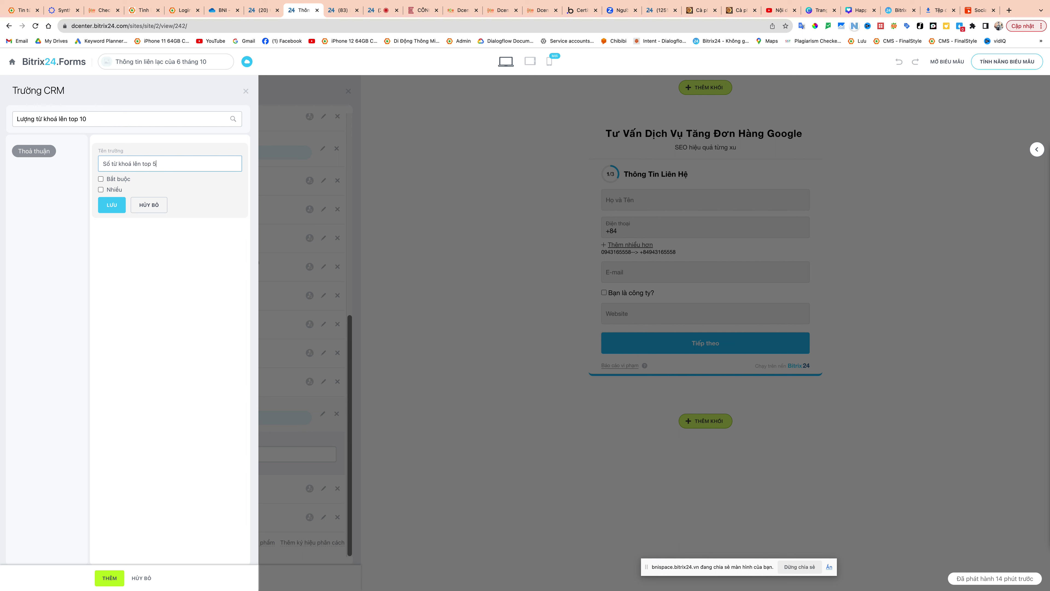
pyautogui.click(115, 205)
pyautogui.click(101, 151)
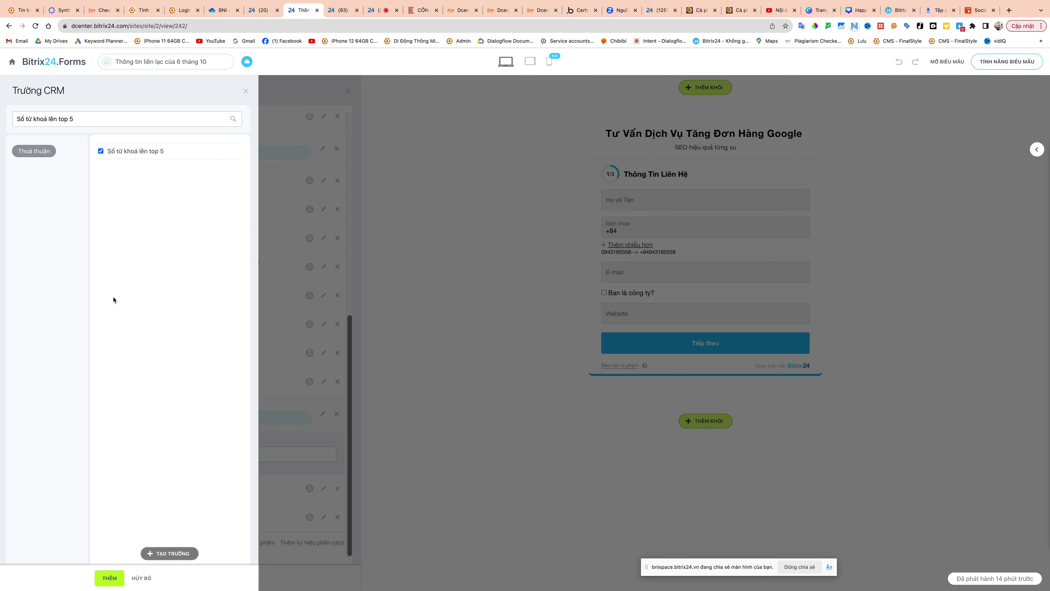
pyautogui.click(110, 578)
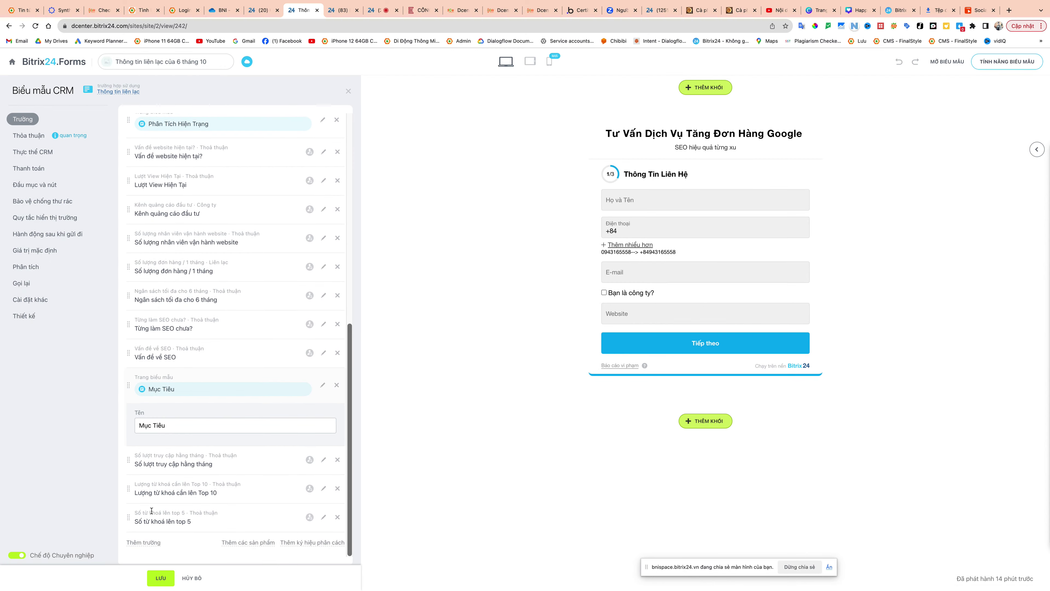
# Search the deal fields for 'Top' and add Lượng từ khoá lên top 10 to the form
pyautogui.click(135, 542)
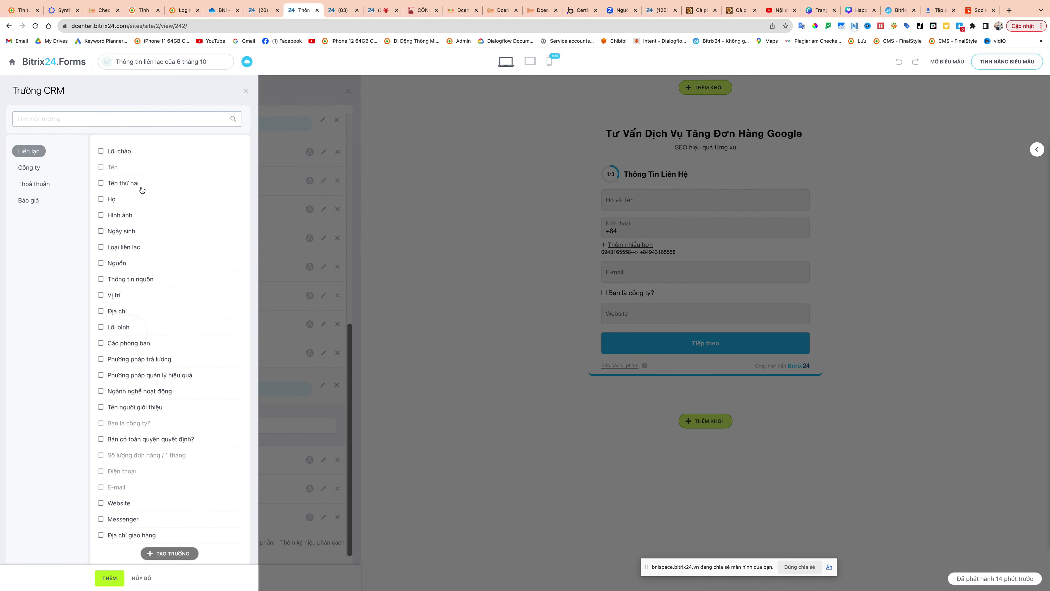
pyautogui.click(50, 185)
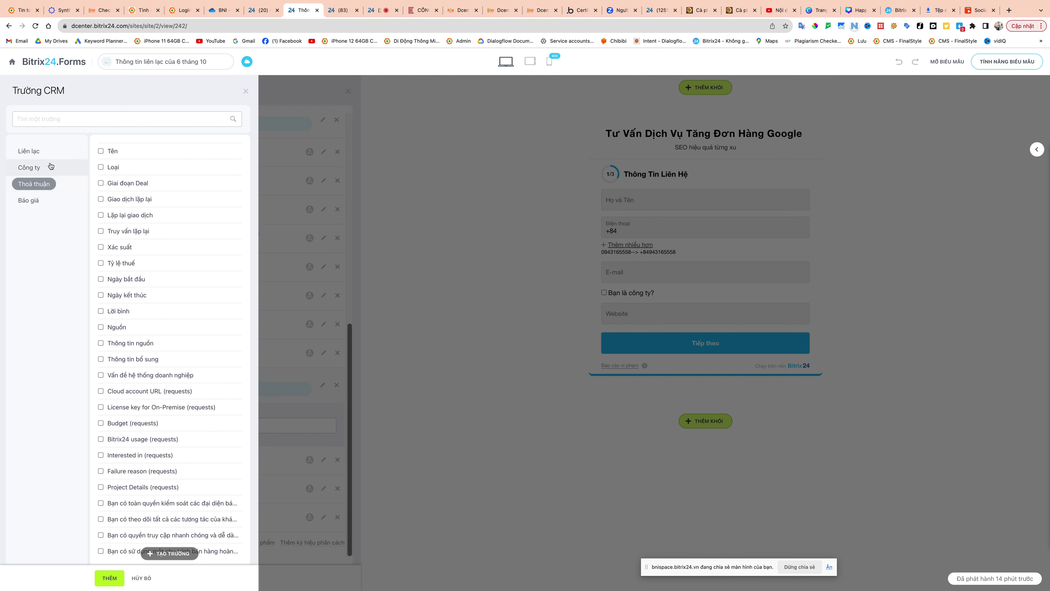
pyautogui.click(66, 121)
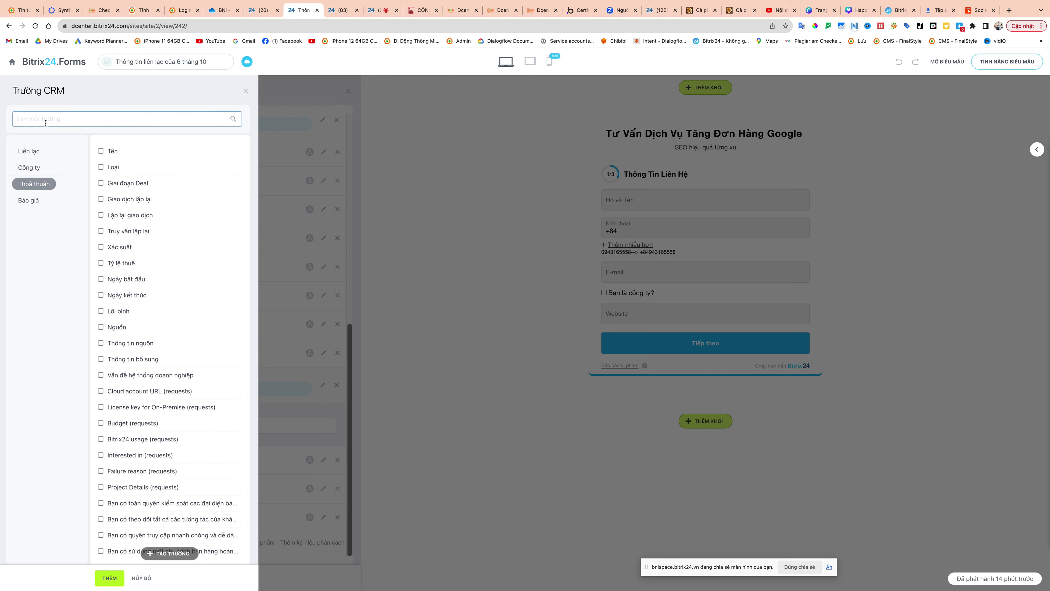
pyautogui.write('Top')
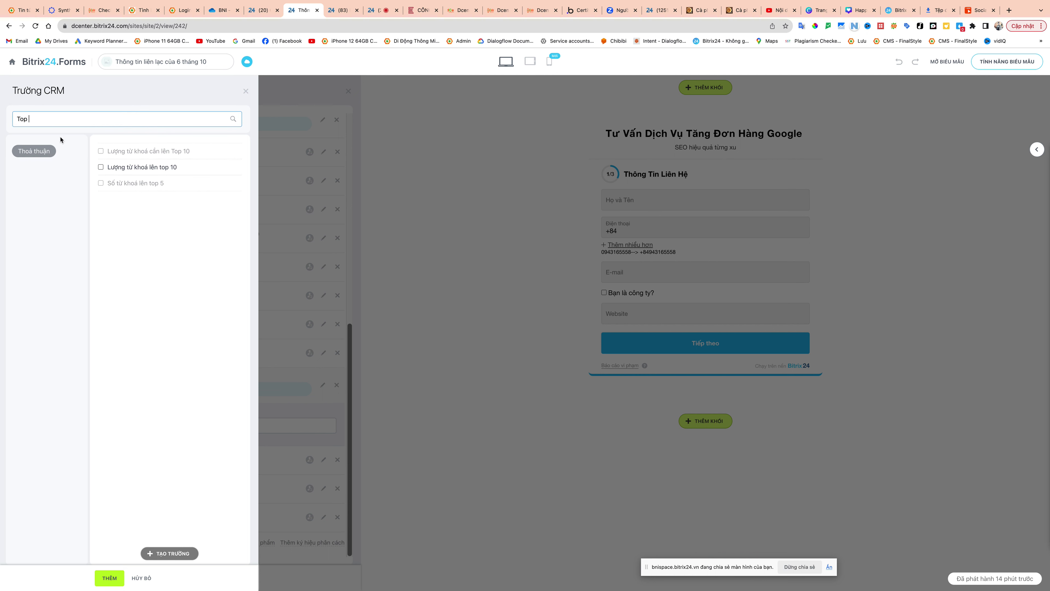
pyautogui.click(101, 167)
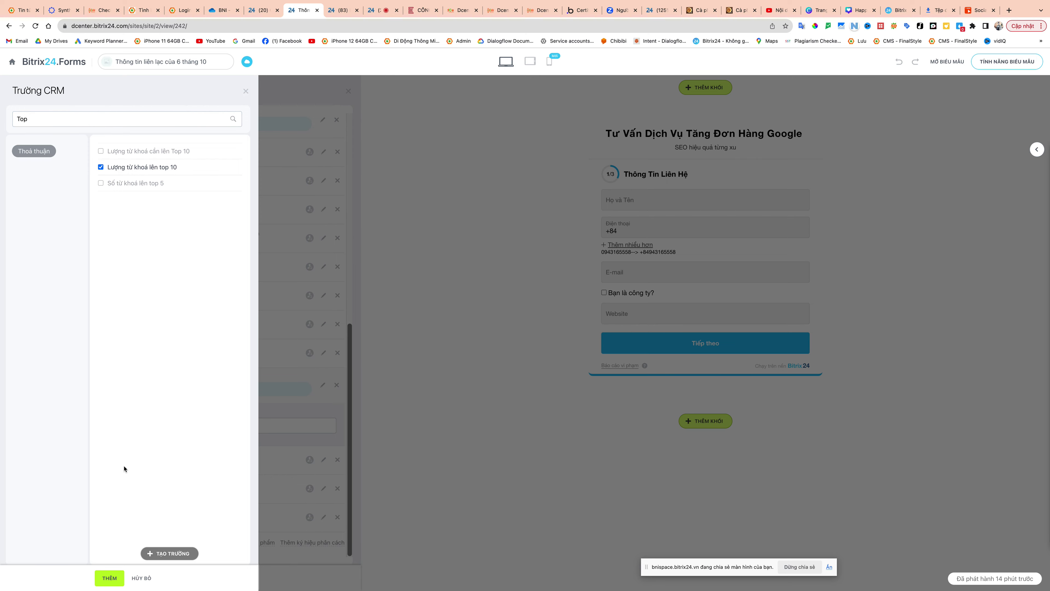
pyautogui.click(111, 577)
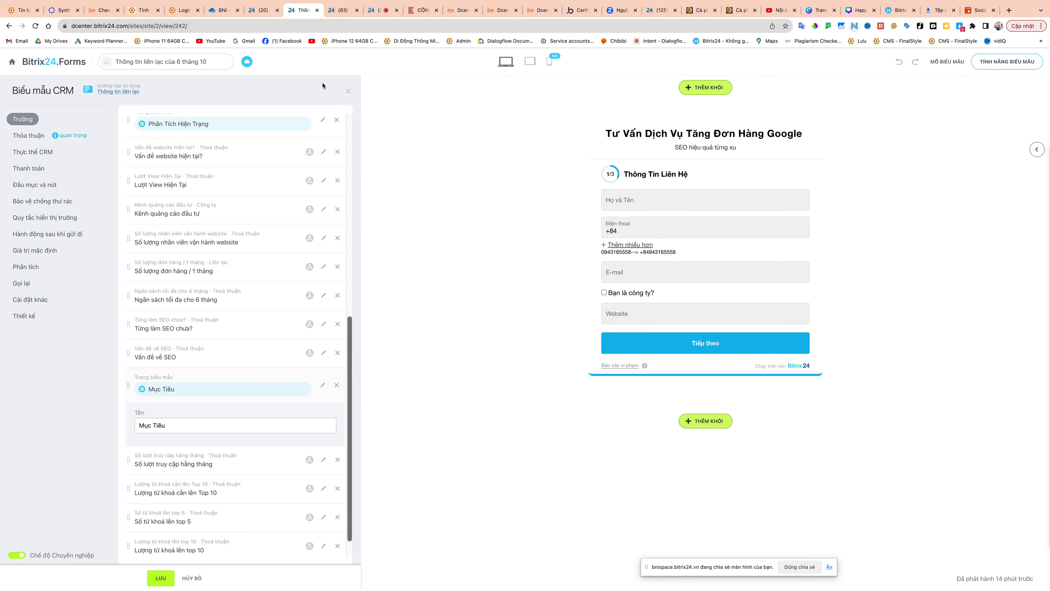
# Rename the added field to 'Lượng từ khoá lên top 20' and move Số từ khoá lên top 5 up one place
pyautogui.scroll(-1, 240, 394)
pyautogui.click(323, 517)
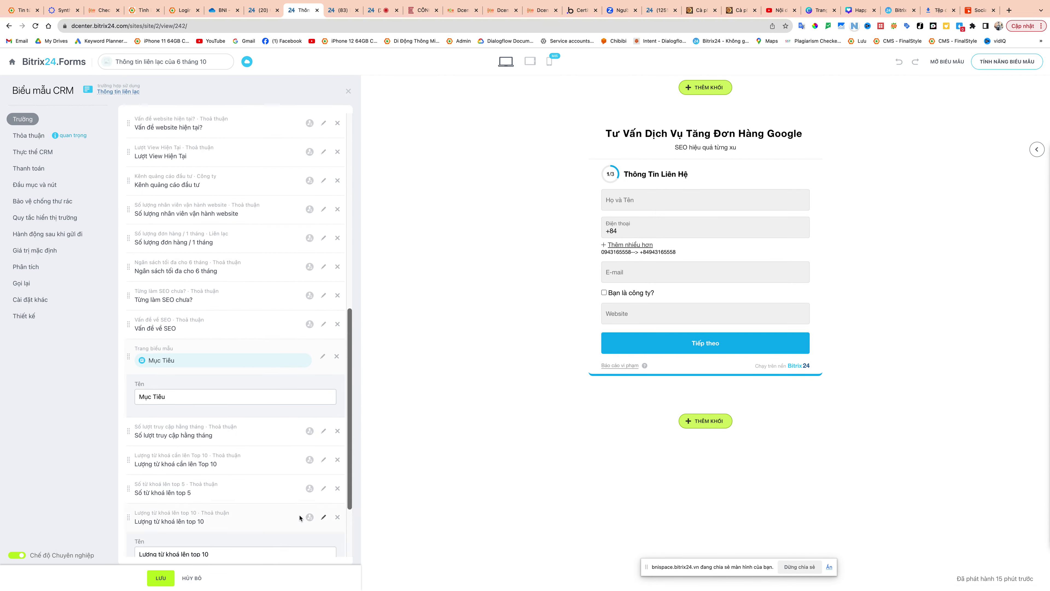
pyautogui.scroll(-3, 274, 509)
pyautogui.click(226, 453)
pyautogui.press('BackSpace')
pyautogui.press('BackSpace')
pyautogui.write('2')
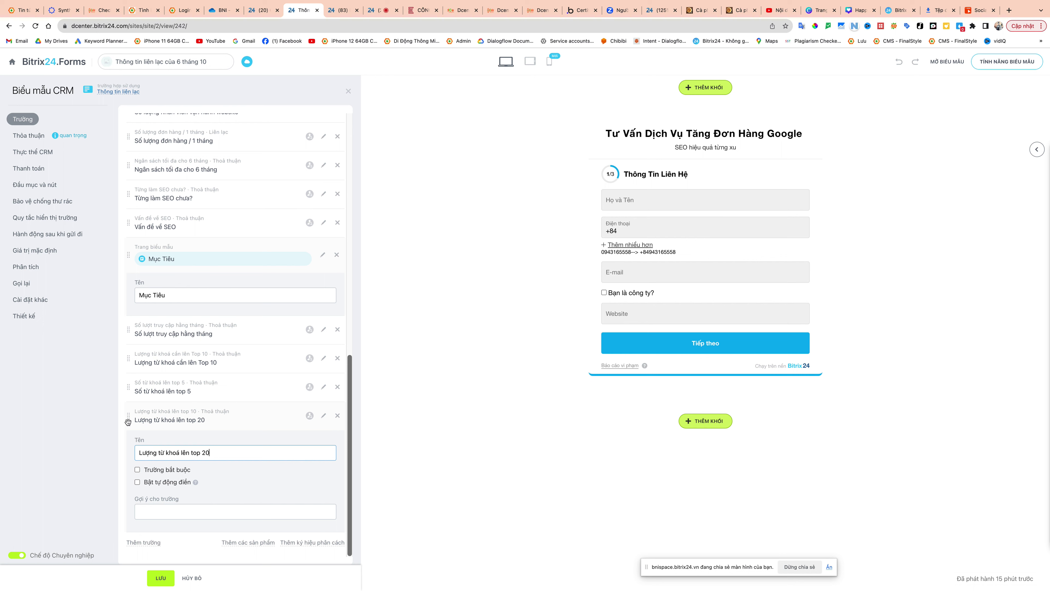
pyautogui.click(323, 416)
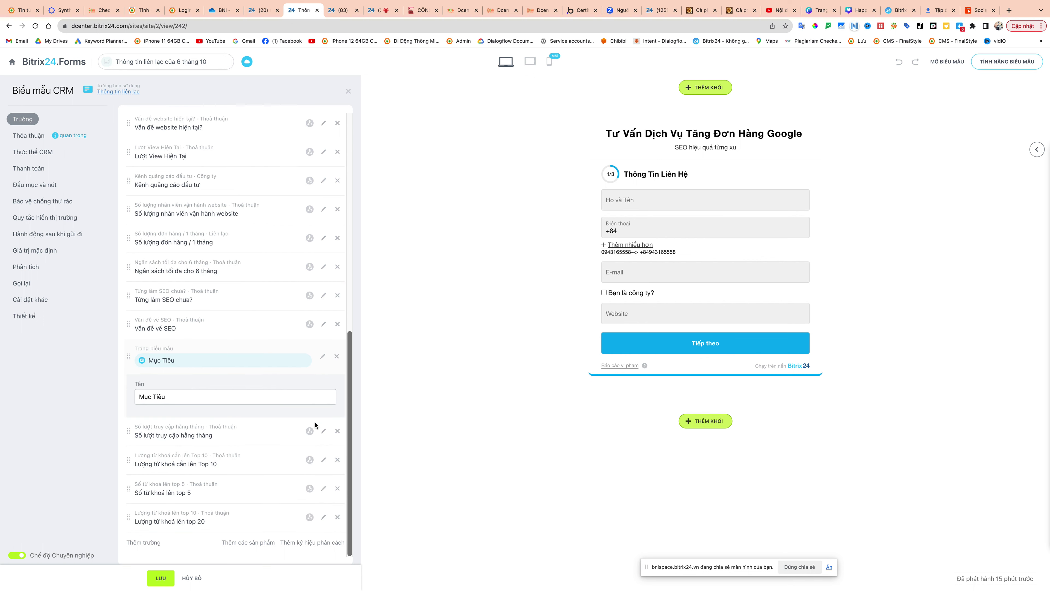
pyautogui.moveTo(141, 491); pyautogui.dragTo(136, 462)
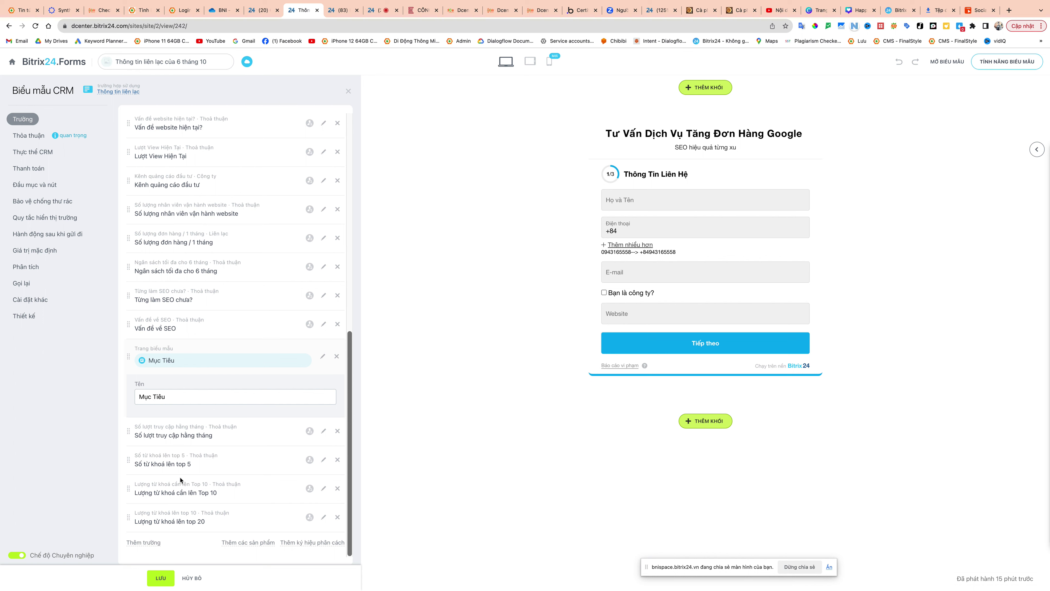
# Move the Ngân sách tối đa cho 6 tháng field to the end of the form
pyautogui.click(143, 542)
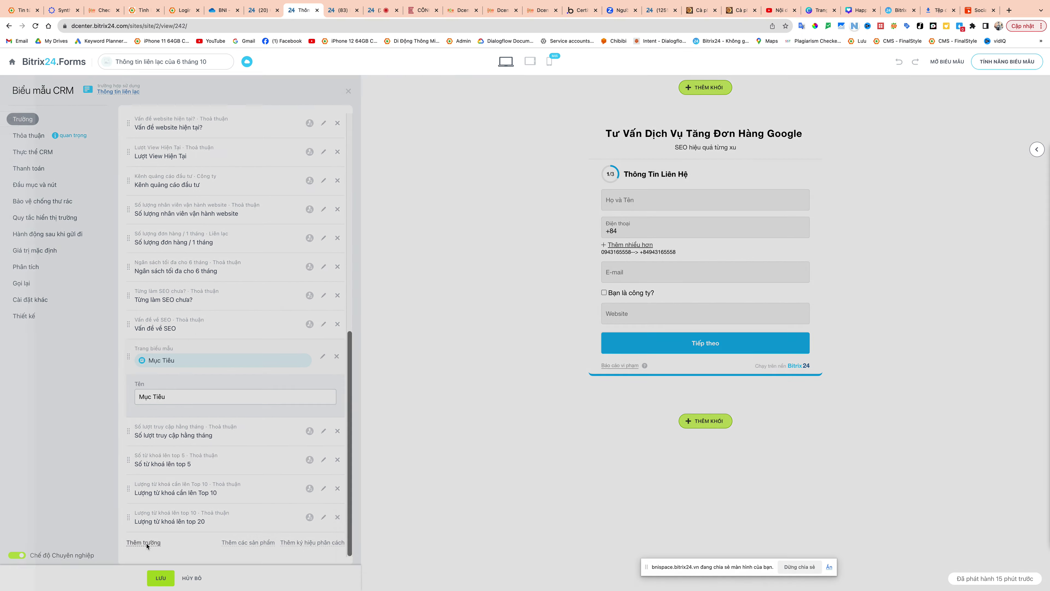
pyautogui.click(246, 91)
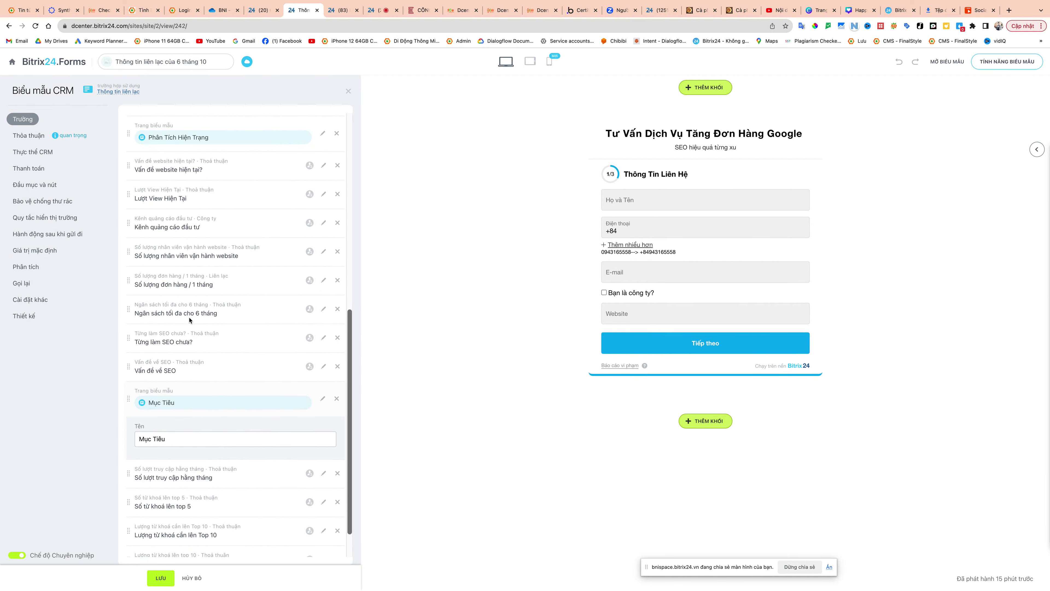
pyautogui.moveTo(130, 270); pyautogui.dragTo(129, 513)
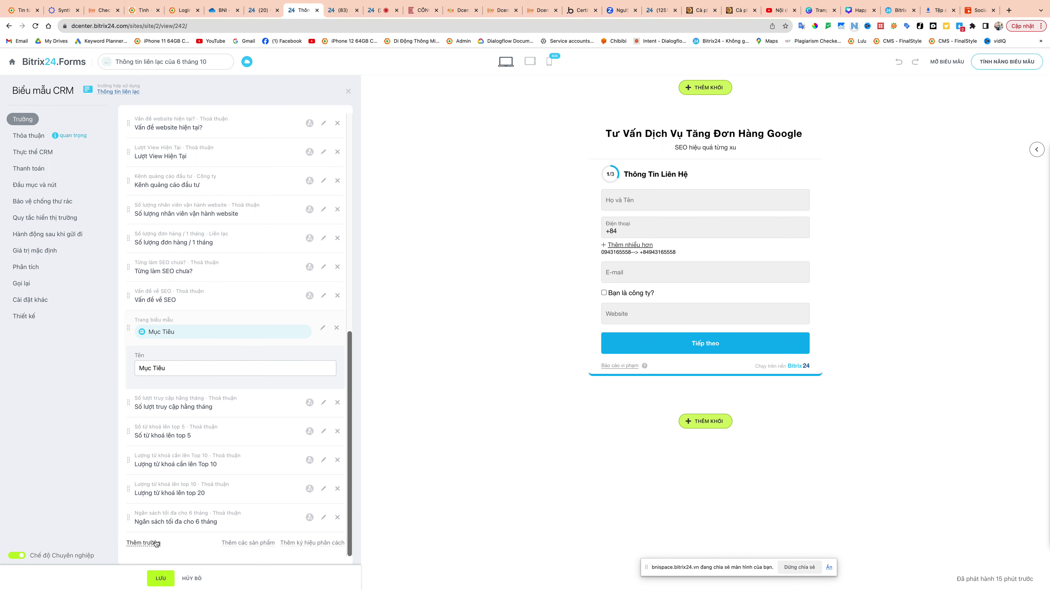
# Create number deal field 'Số đơn hàng đến từ Google 1 tháng' and add it to the form
pyautogui.click(143, 542)
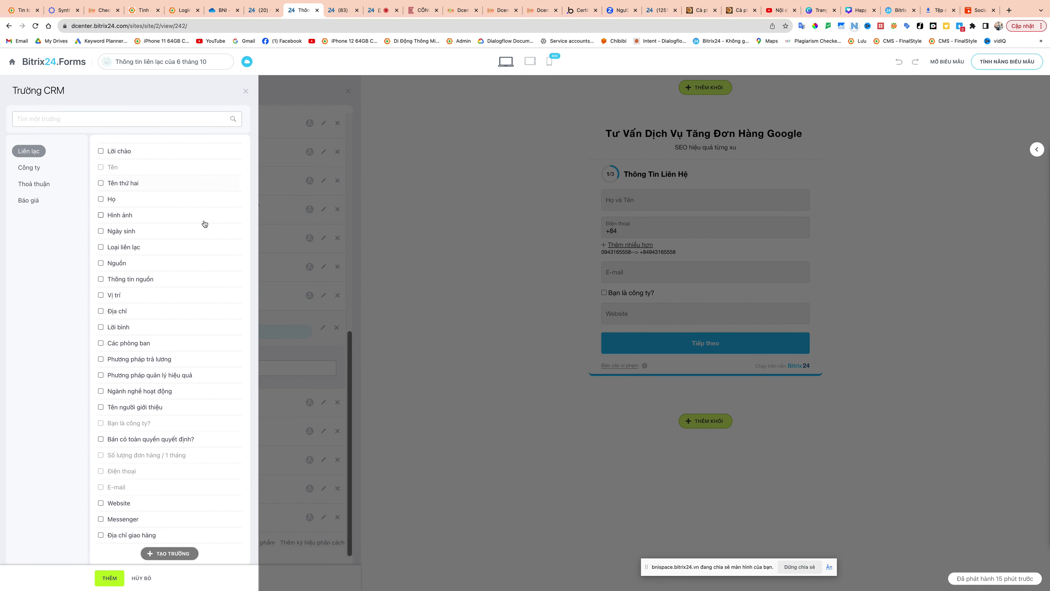
pyautogui.click(50, 190)
pyautogui.click(166, 553)
pyautogui.scroll(1, 197, 433)
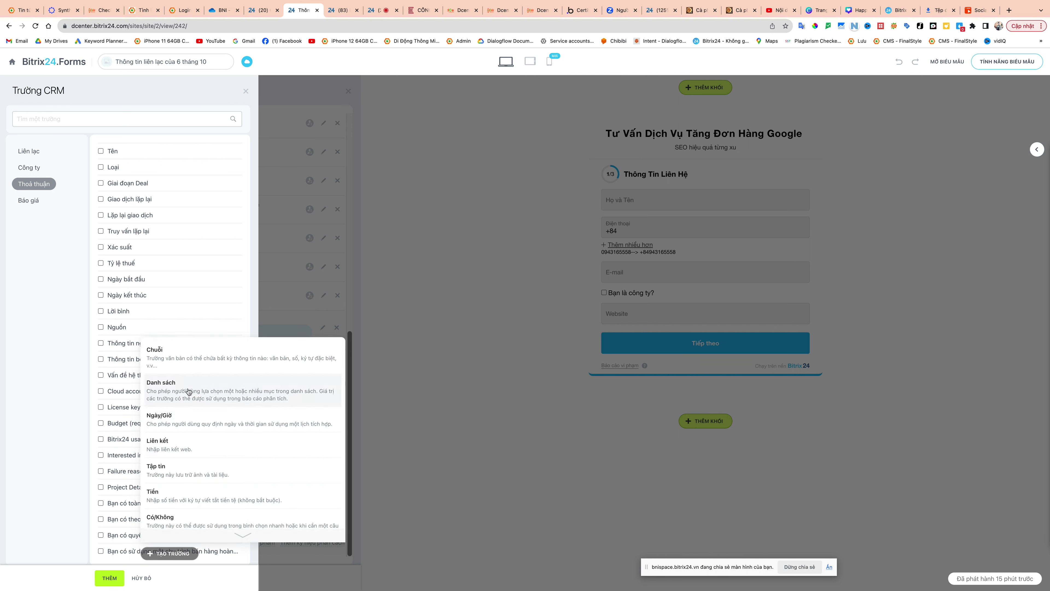
pyautogui.scroll(-1, 186, 403)
pyautogui.click(176, 512)
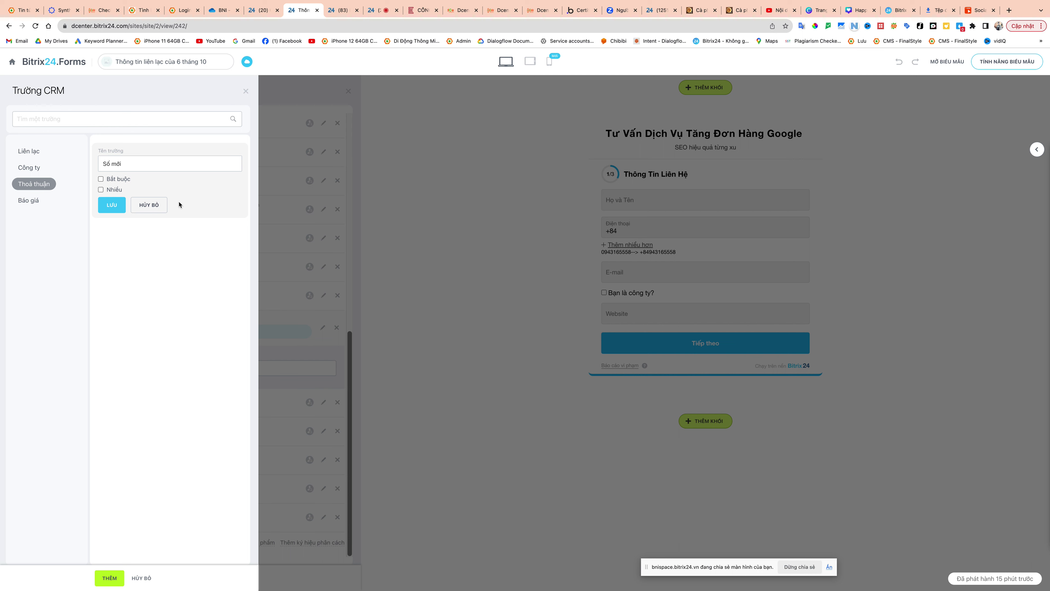
pyautogui.tripleClick(157, 165)
pyautogui.write('Số đơ')
pyautogui.write('n hang')
pyautogui.write(' đền tư GÔ')
pyautogui.write('ogle 1 tháng')
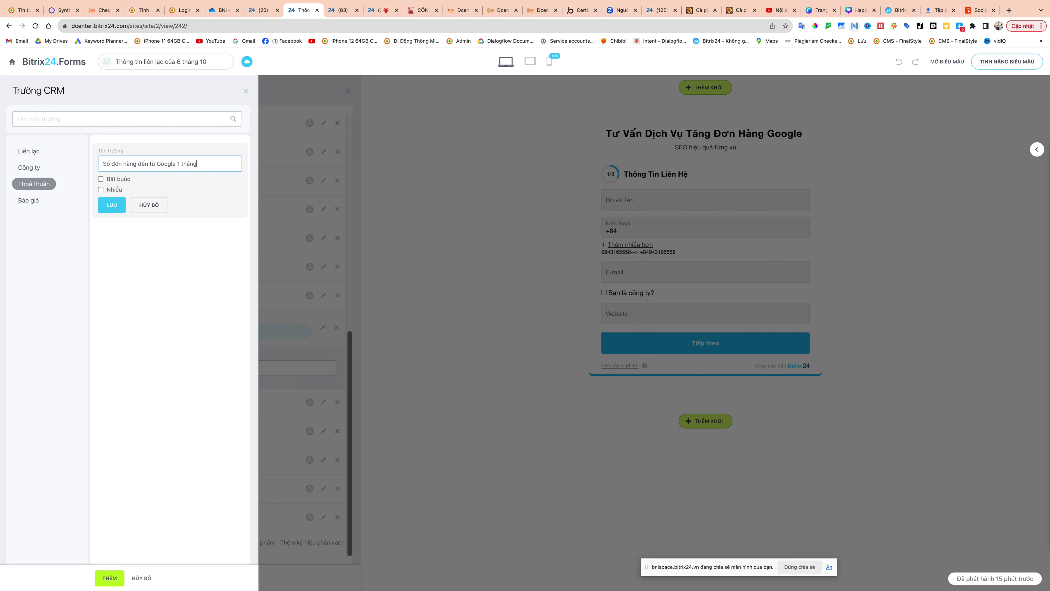
pyautogui.click(113, 205)
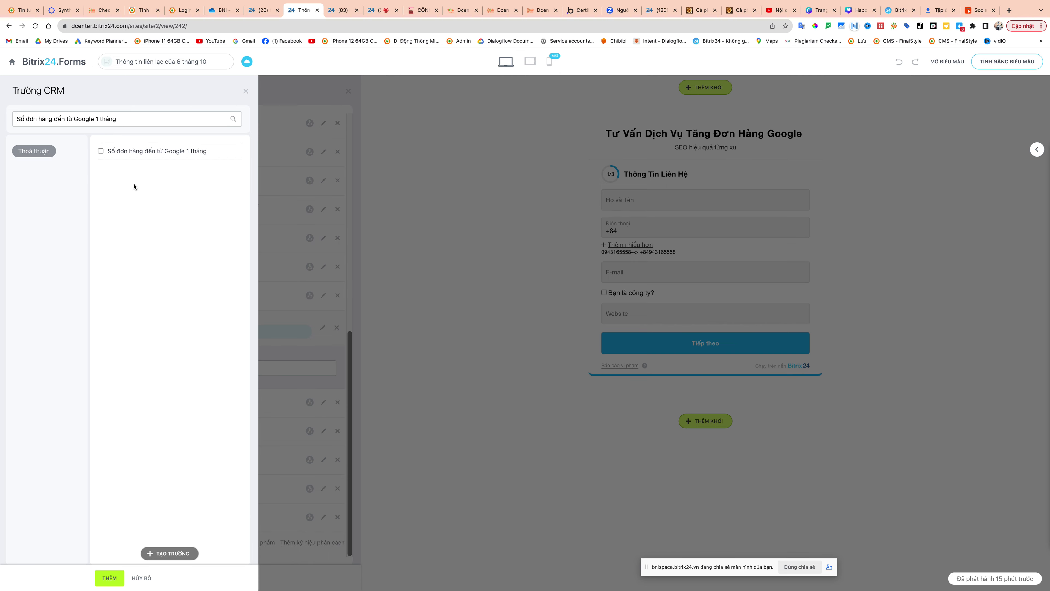
pyautogui.click(119, 579)
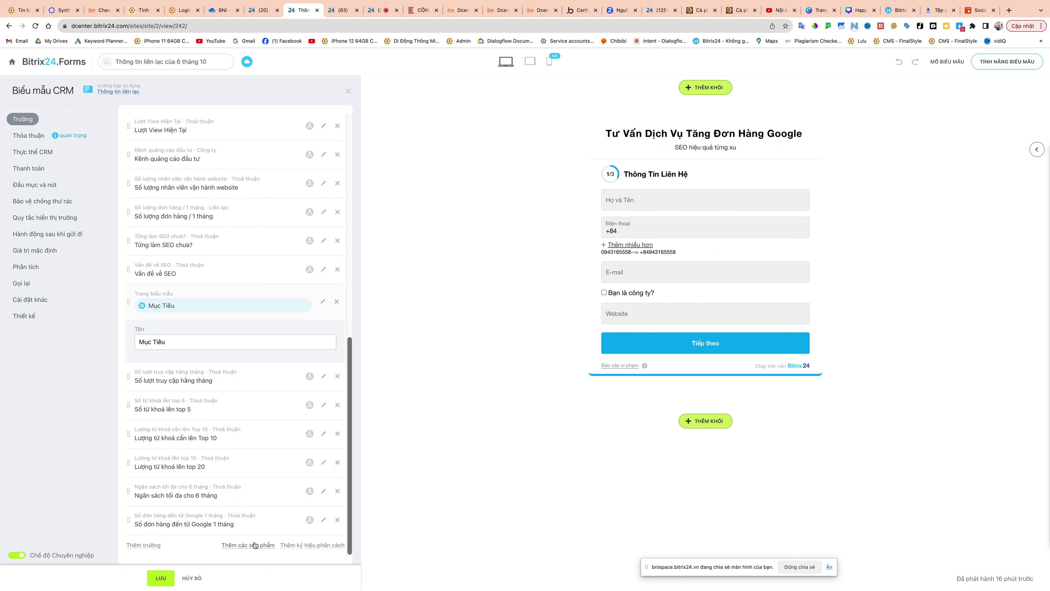
# Save the form and open the live form in a new tab
pyautogui.click(170, 575)
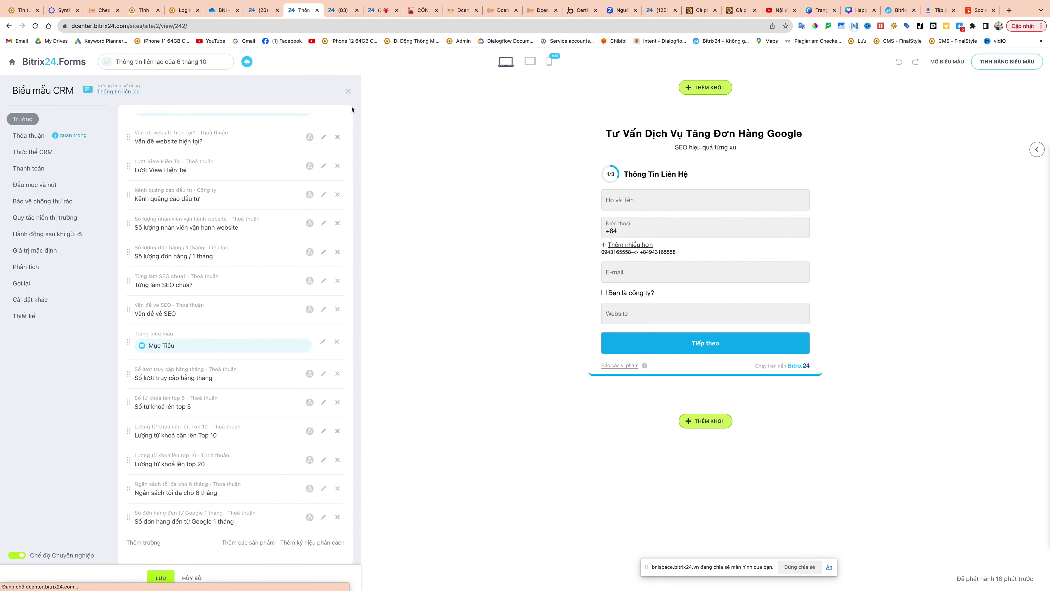
pyautogui.click(348, 91)
pyautogui.click(947, 61)
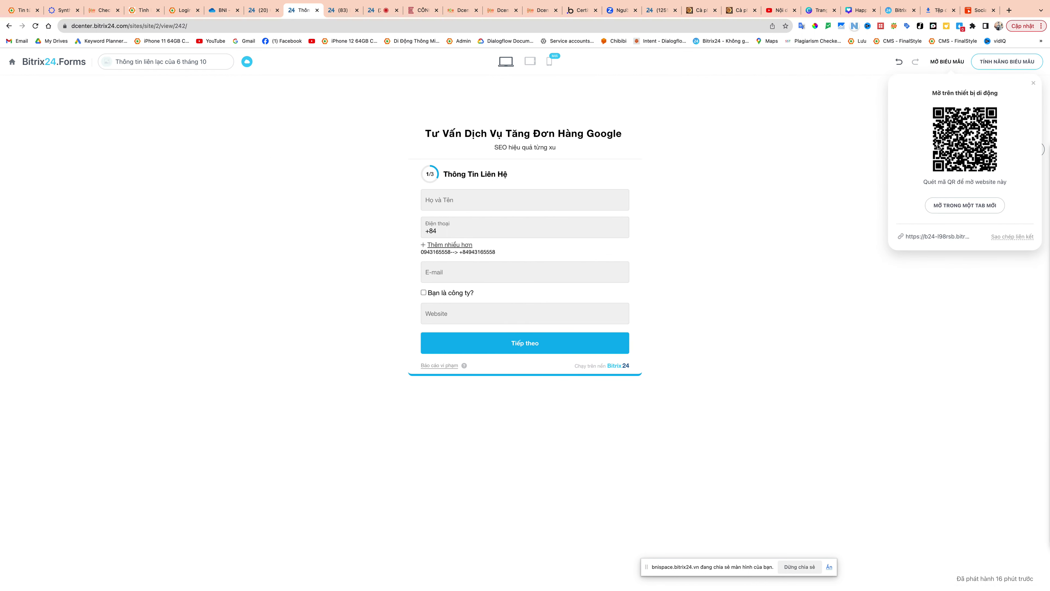
pyautogui.click(964, 205)
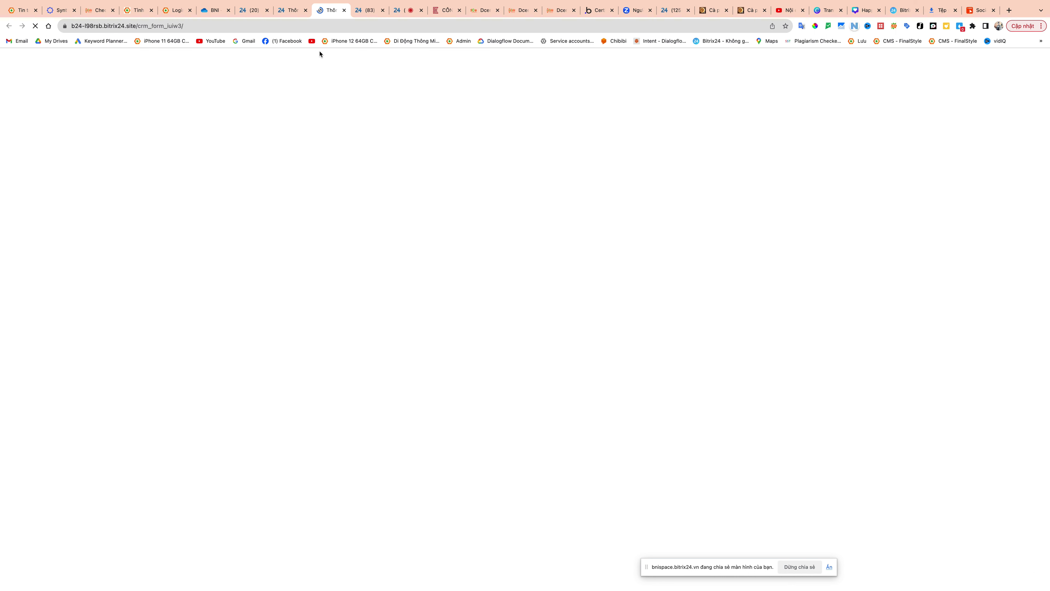
pyautogui.click(289, 10)
# Open the form's website settings at the page design section
pyautogui.click(1005, 62)
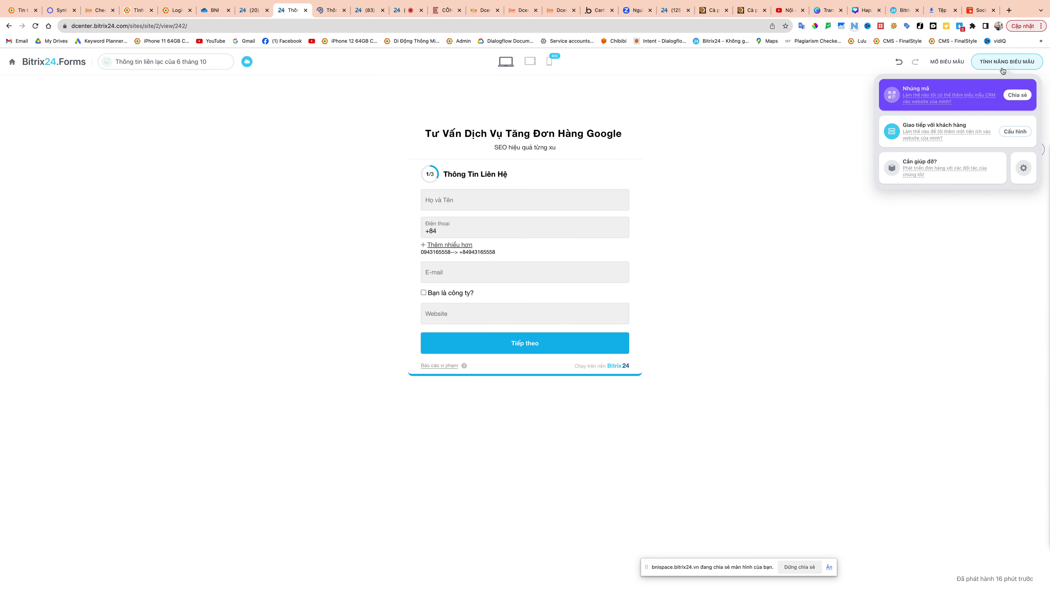
pyautogui.click(1023, 168)
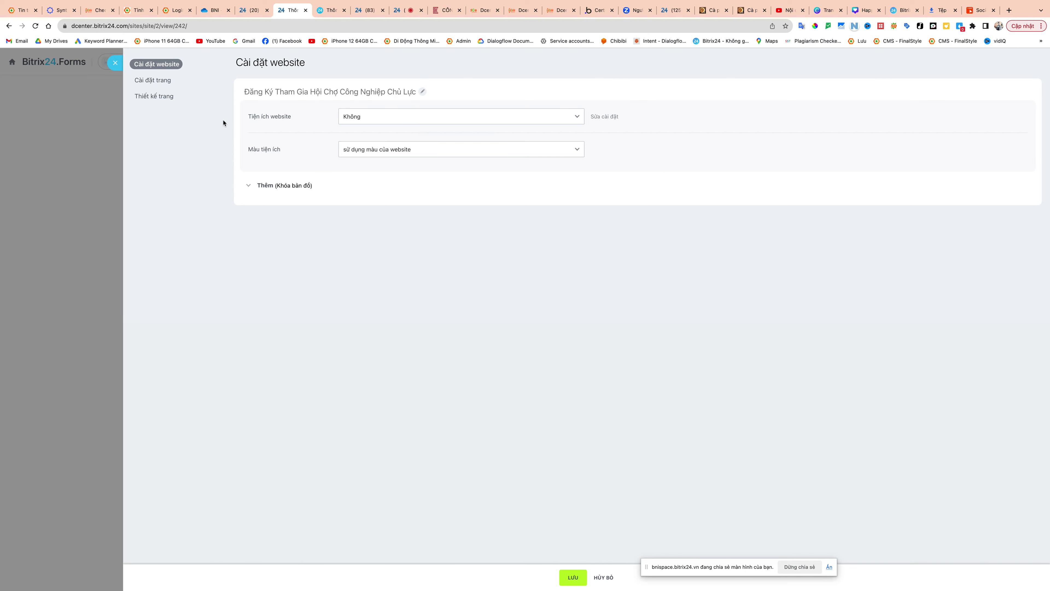
pyautogui.click(167, 98)
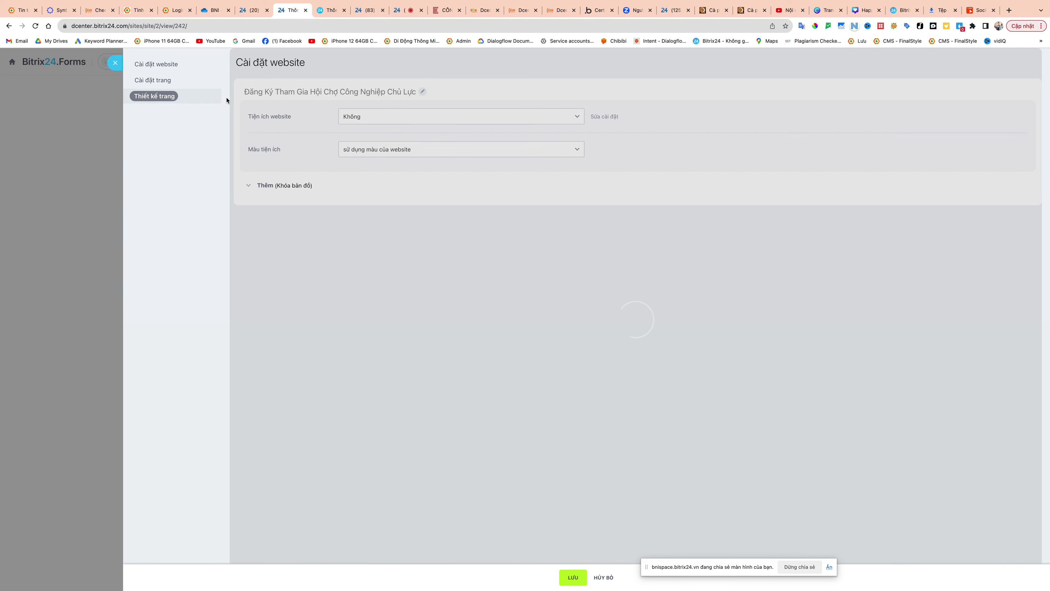